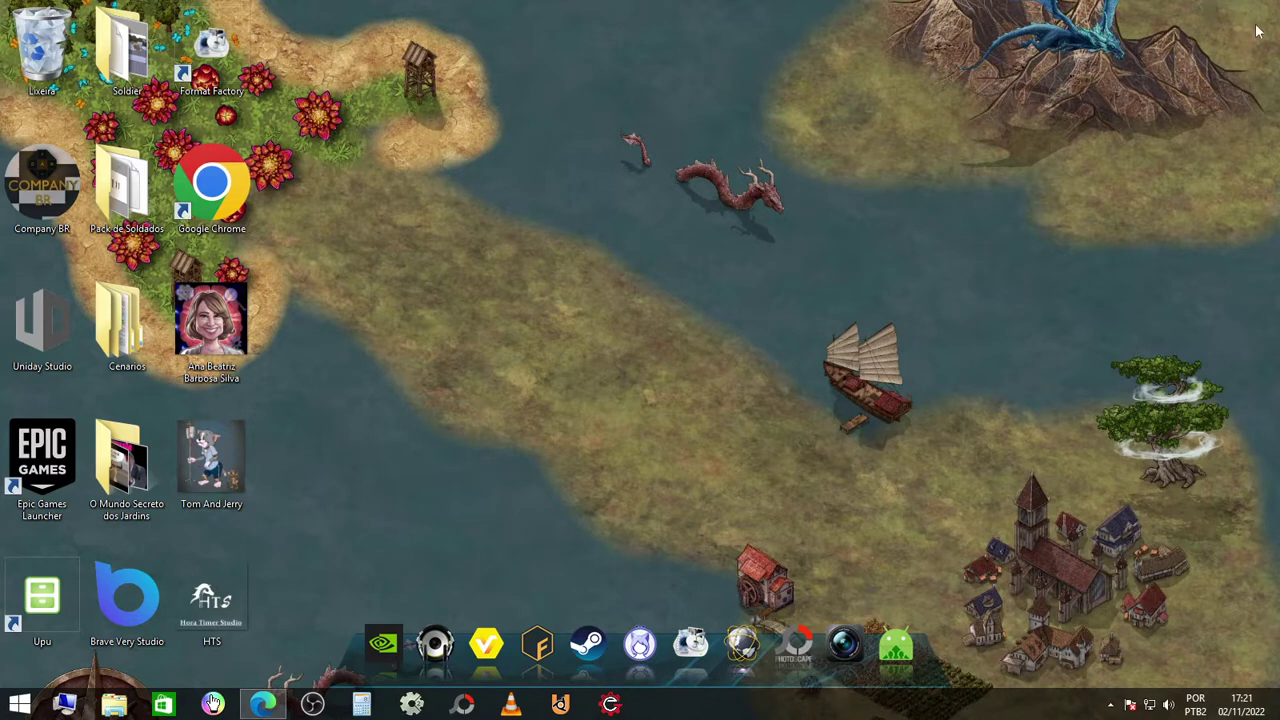
# - Refresh the Windows desktop twice with Atualizar, then launch Range Engine from the taskbar
pyautogui.rightClick(536, 190)
pyautogui.click(577, 239)
pyautogui.rightClick(563, 143)
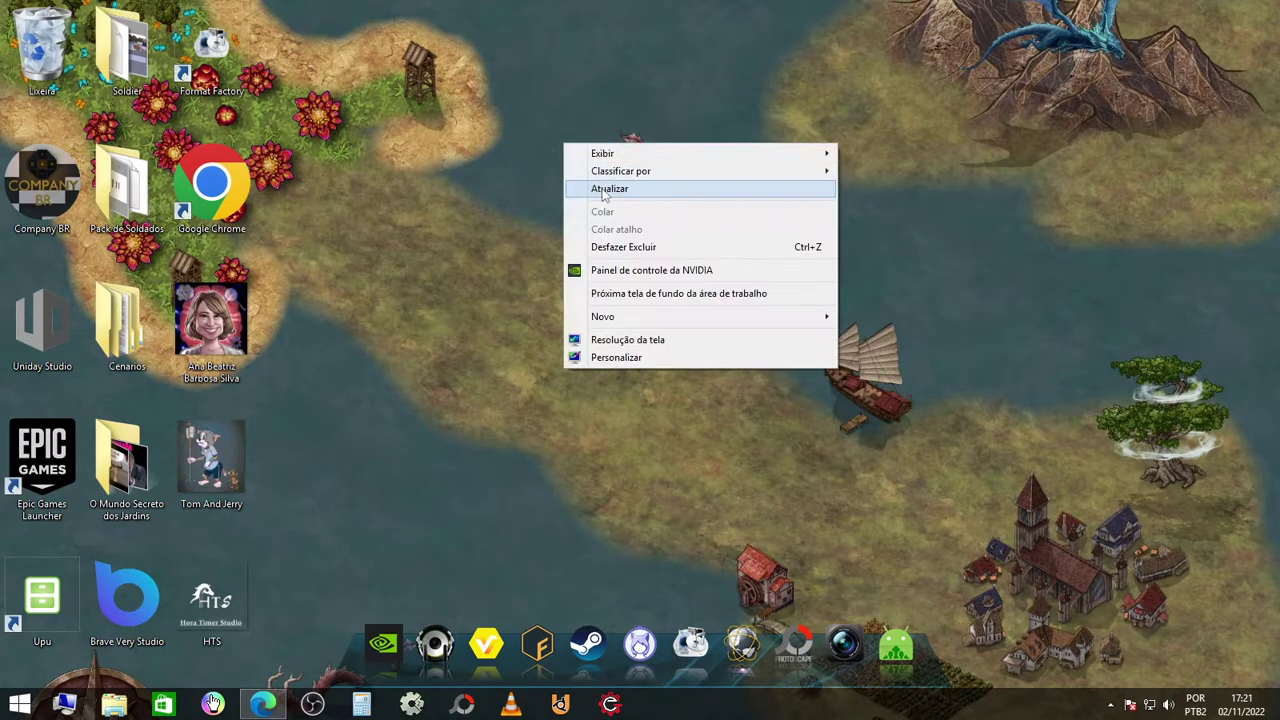
pyautogui.click(600, 190)
pyautogui.click(609, 704)
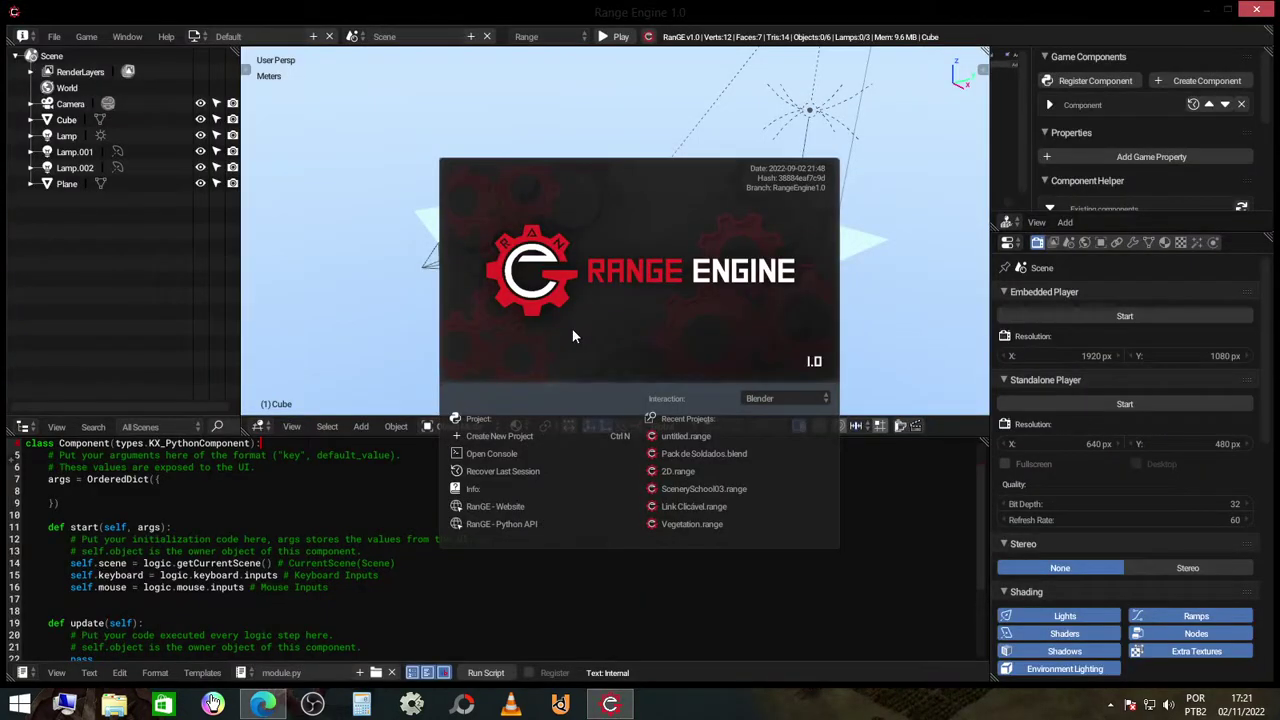
# - Maximize the Range Engine window and close the splash screen to reveal the default scene
pyautogui.doubleClick(657, 17)
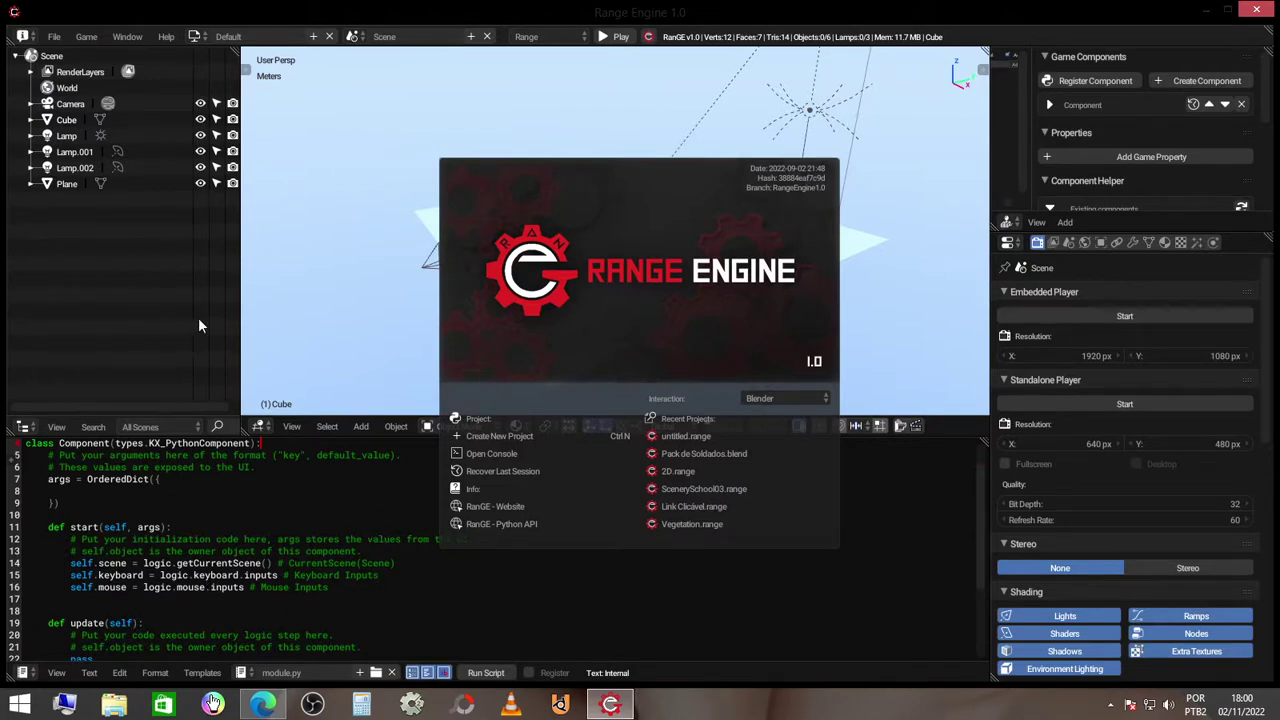
pyautogui.click(358, 227)
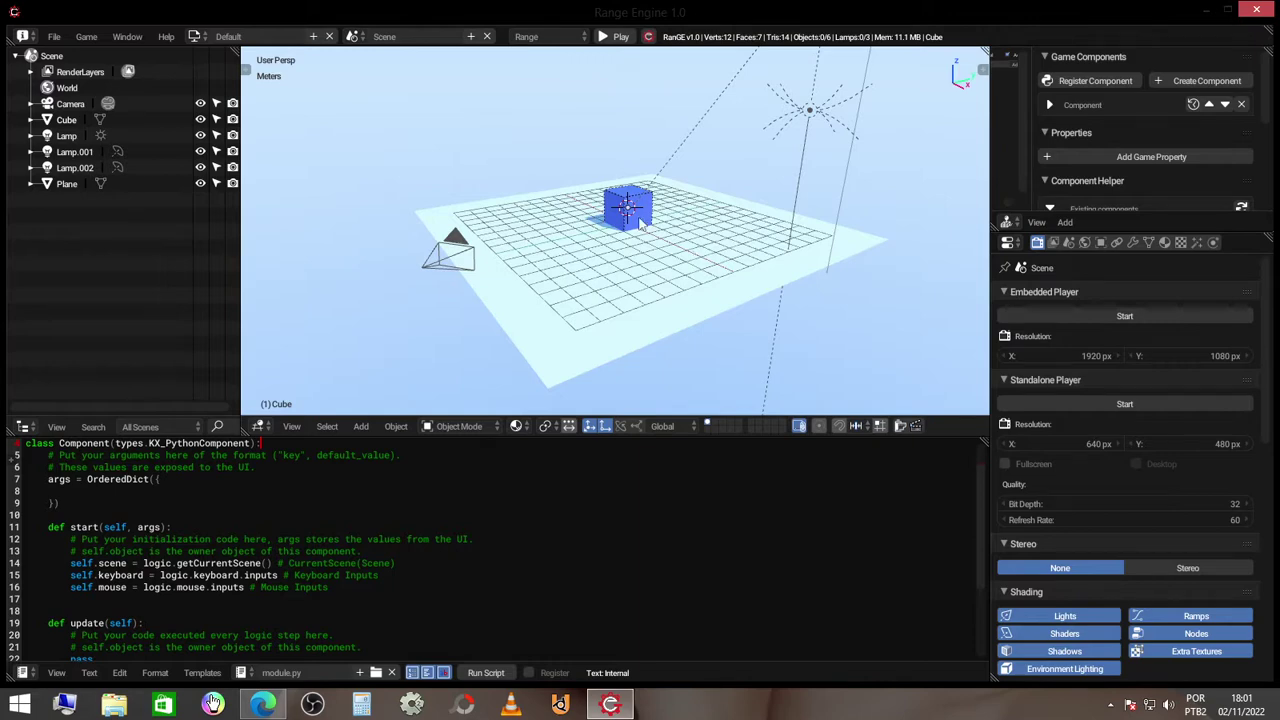
# - Show the splash screen again through Help > Splash Screen
pyautogui.moveTo(641, 238)
pyautogui.mouseDown(button='middle')
pyautogui.moveTo(748, 313)
pyautogui.moveTo(648, 240)
pyautogui.mouseUp(button='middle')
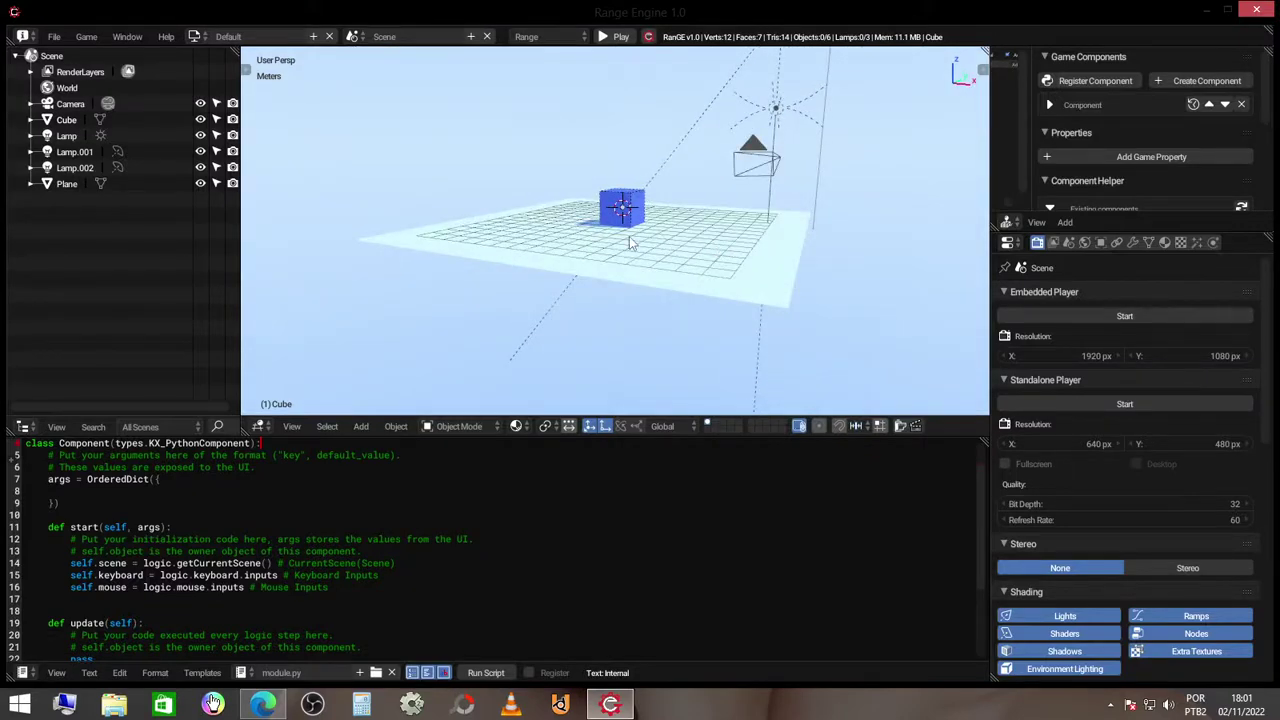
pyautogui.click(166, 36)
pyautogui.click(201, 245)
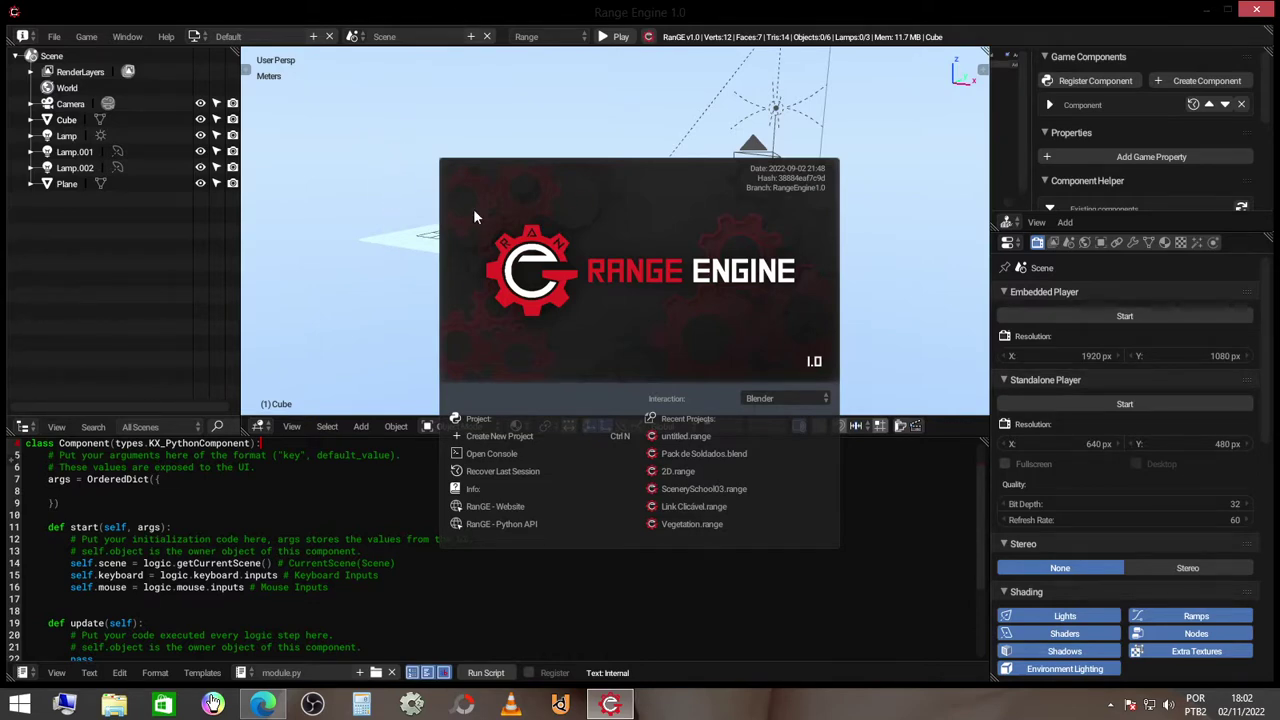
# - Close the splash screen and orbit around the cube, plane and camera, leaving the Default workspace name unchanged
pyautogui.click(416, 192)
pyautogui.scroll(3, 426, 200)
pyautogui.moveTo(426, 200)
pyautogui.mouseDown(button='middle')
pyautogui.moveTo(773, 260)
pyautogui.moveTo(614, 200)
pyautogui.mouseUp(button='middle')
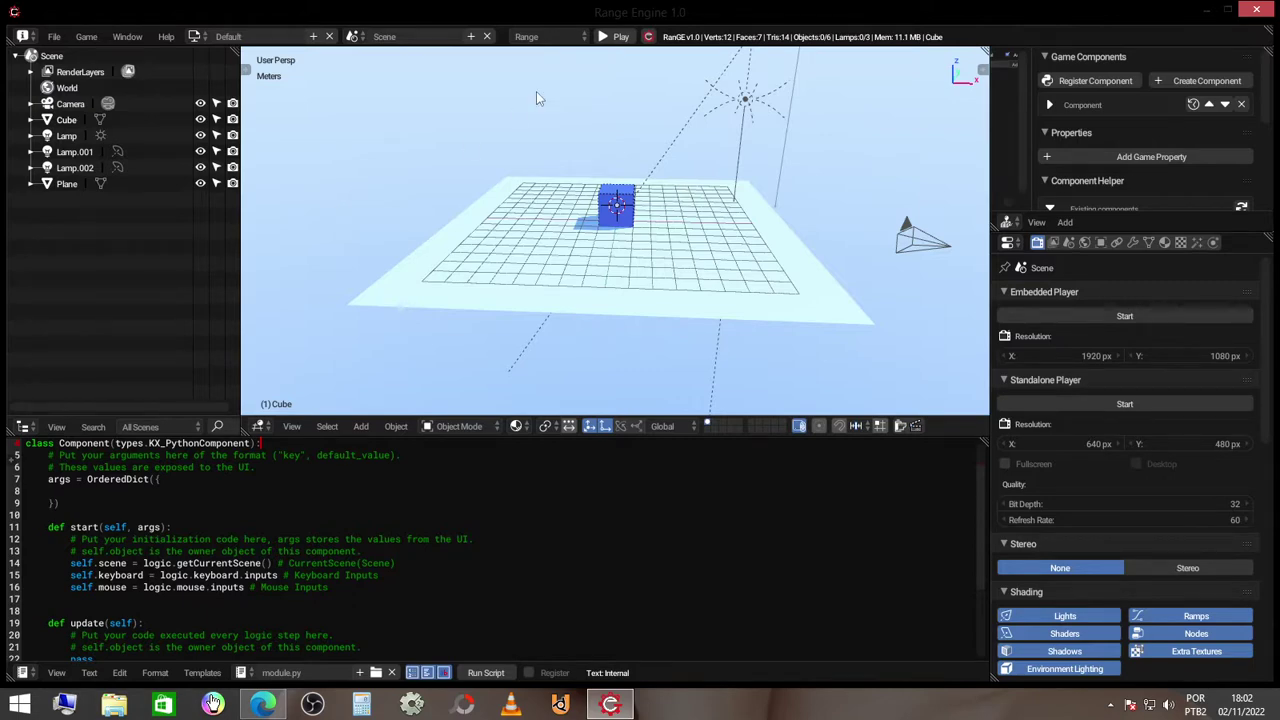
pyautogui.moveTo(536, 97); pyautogui.dragTo(453, 143, button='middle')
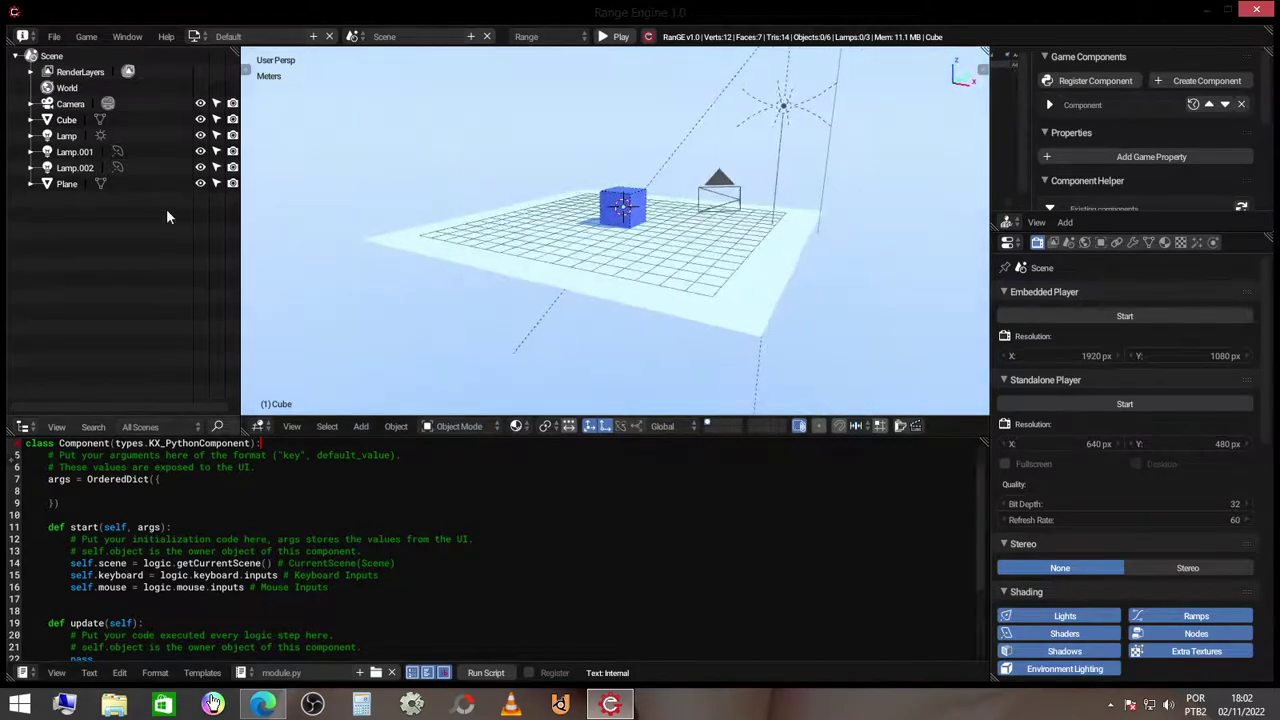
pyautogui.moveTo(521, 200)
pyautogui.mouseDown(button='middle')
pyautogui.moveTo(673, 265)
pyautogui.moveTo(590, 240)
pyautogui.mouseUp(button='middle')
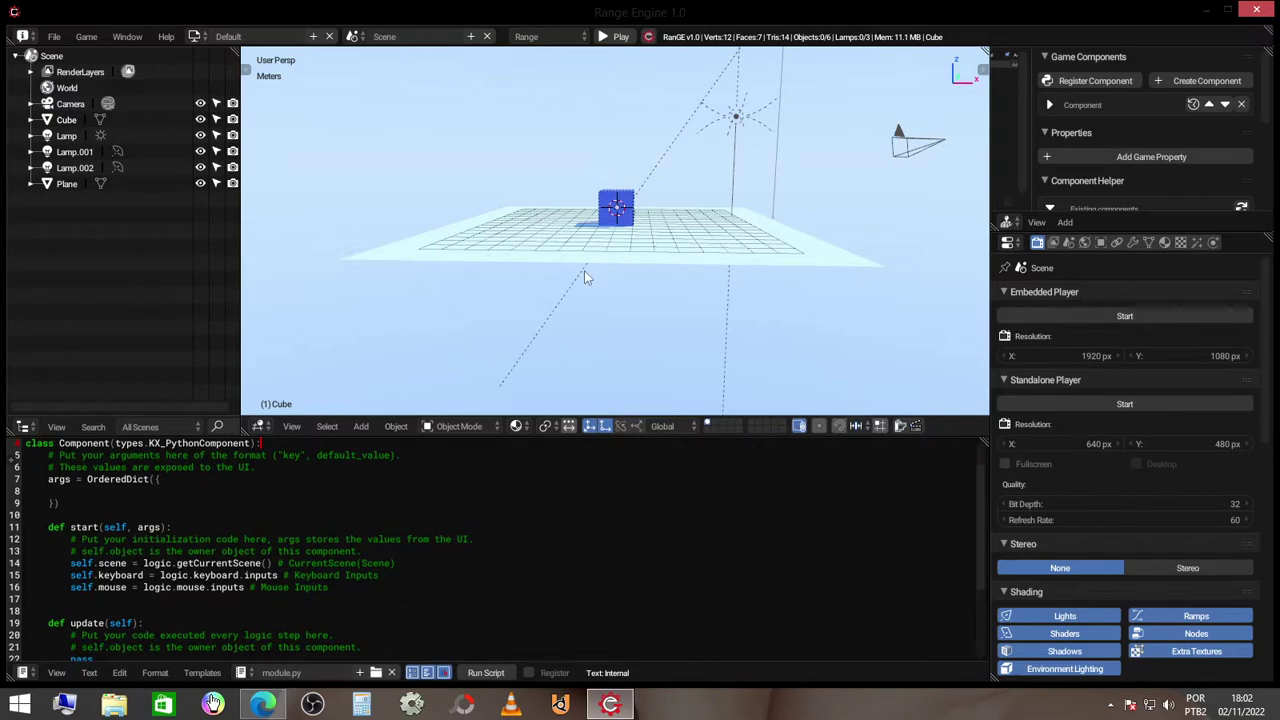
pyautogui.moveTo(605, 275)
pyautogui.mouseDown(button='middle')
pyautogui.moveTo(679, 233)
pyautogui.moveTo(612, 276)
pyautogui.moveTo(434, 117)
pyautogui.mouseUp(button='middle')
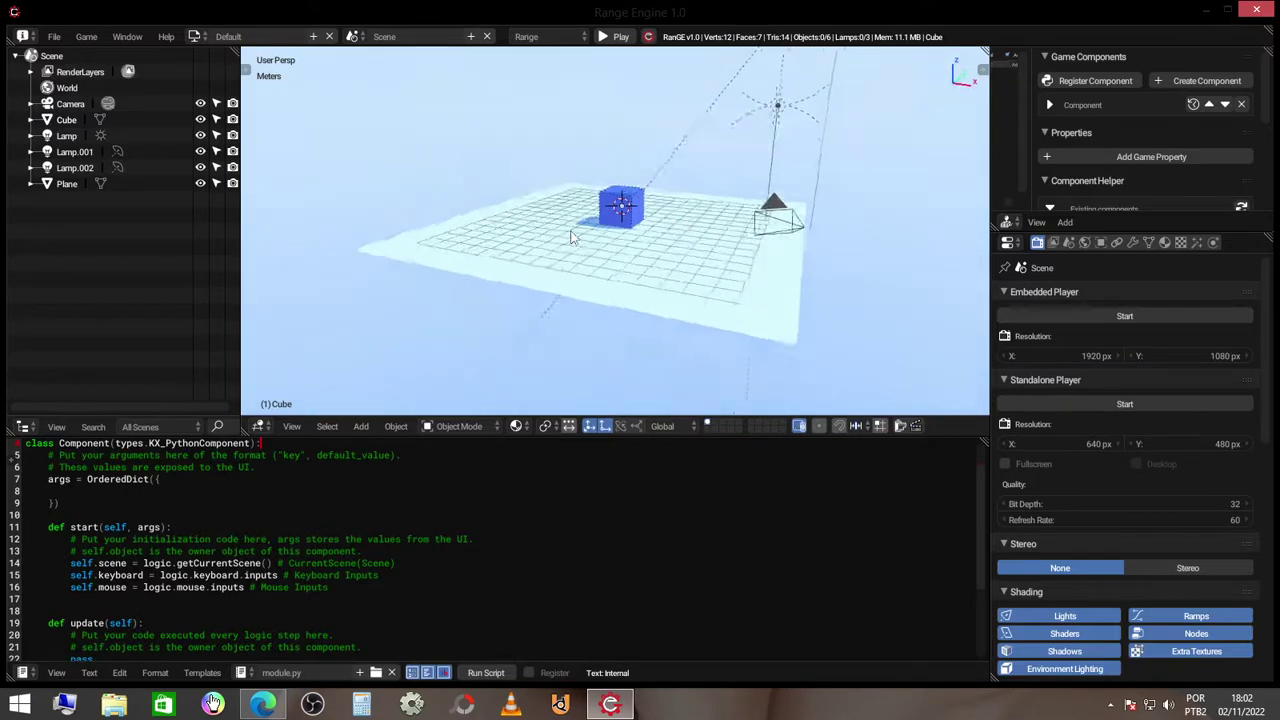
pyautogui.click(240, 38)
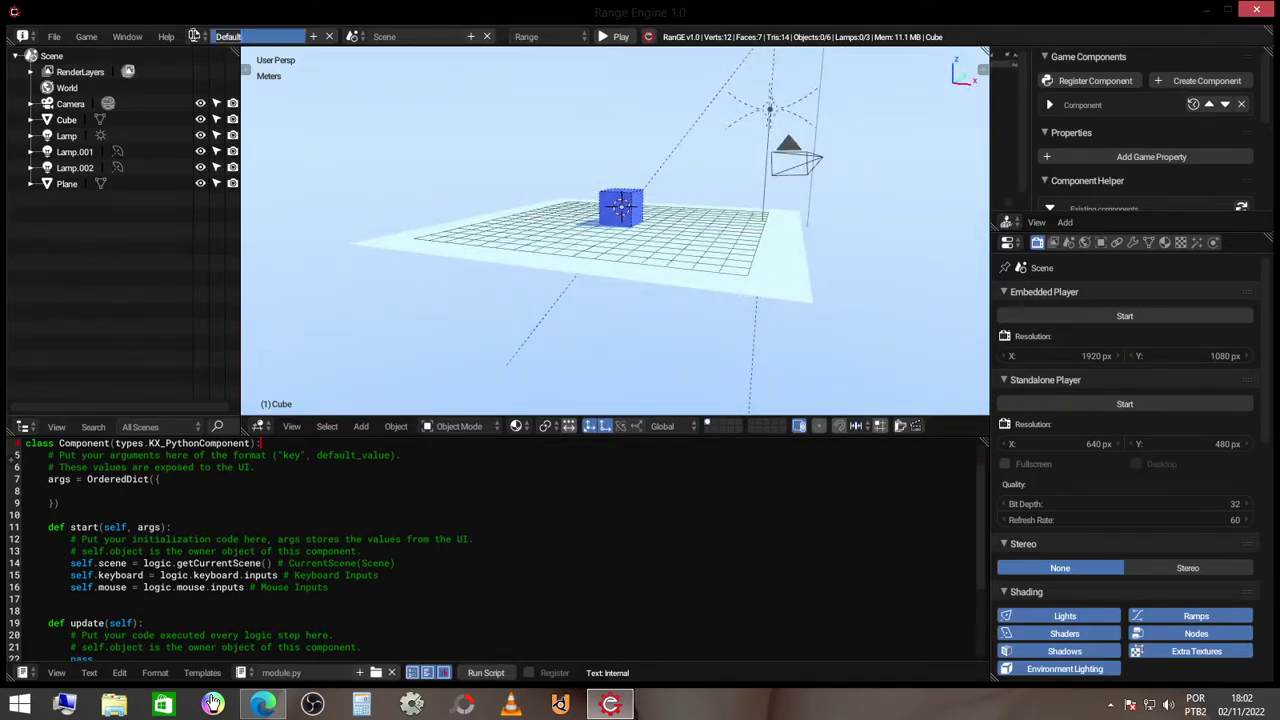
pyautogui.press('Escape')
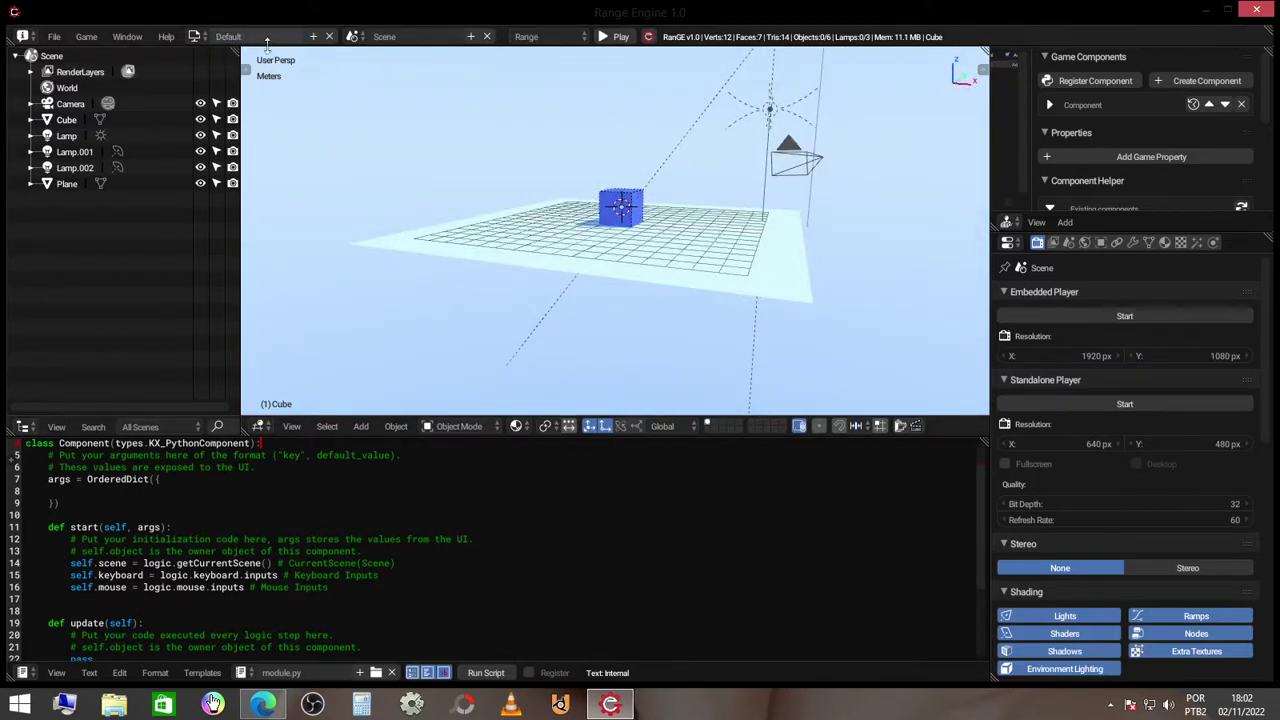
pyautogui.moveTo(694, 208); pyautogui.dragTo(785, 174, button='middle')
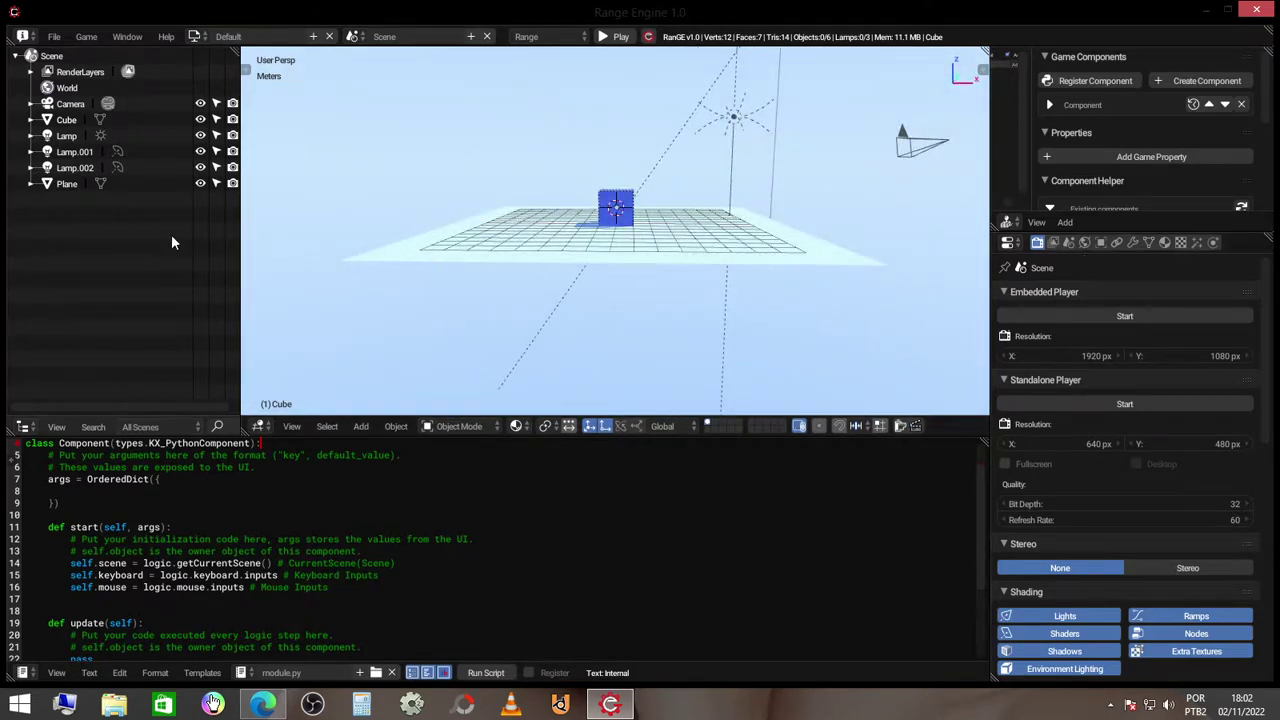
# - Use Join Area to merge the outliner into the 3D viewport, so the viewport fills the left side
pyautogui.rightClick(240, 238)
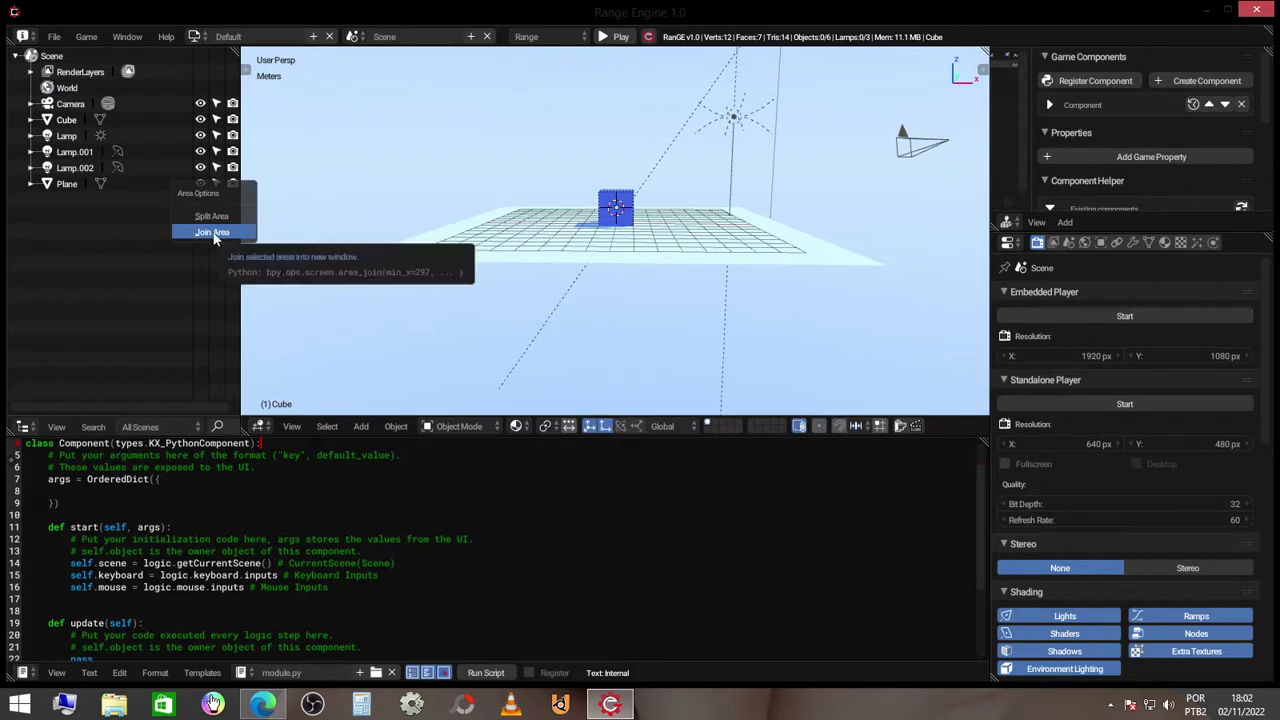
pyautogui.keyDown('shift'); pyautogui.rightClick(337, 308); pyautogui.keyUp('shift')
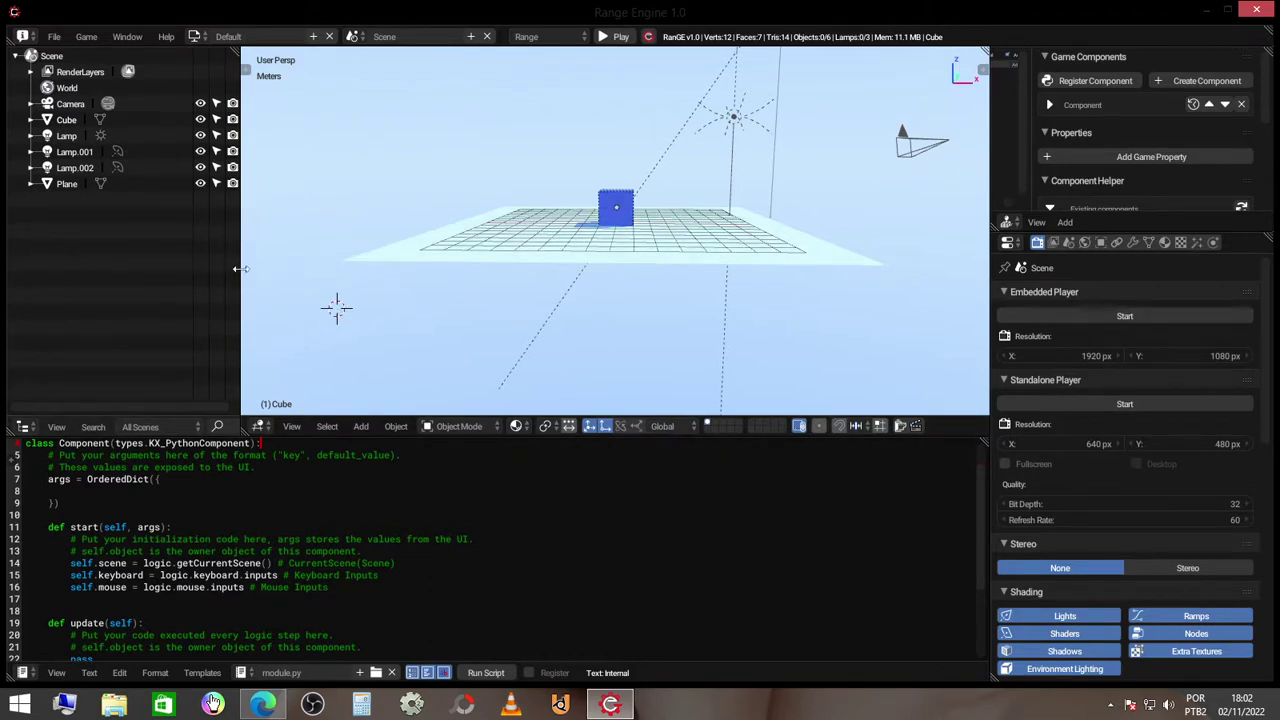
pyautogui.rightClick(240, 268)
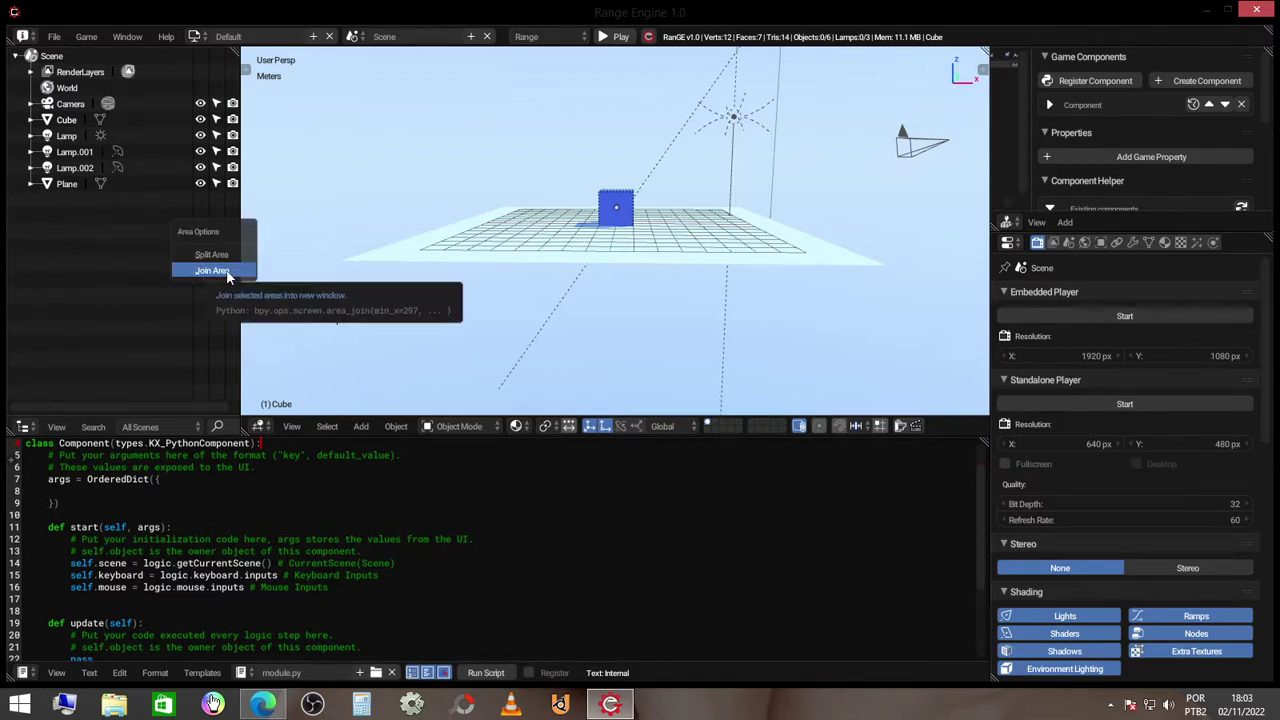
pyautogui.click(228, 272)
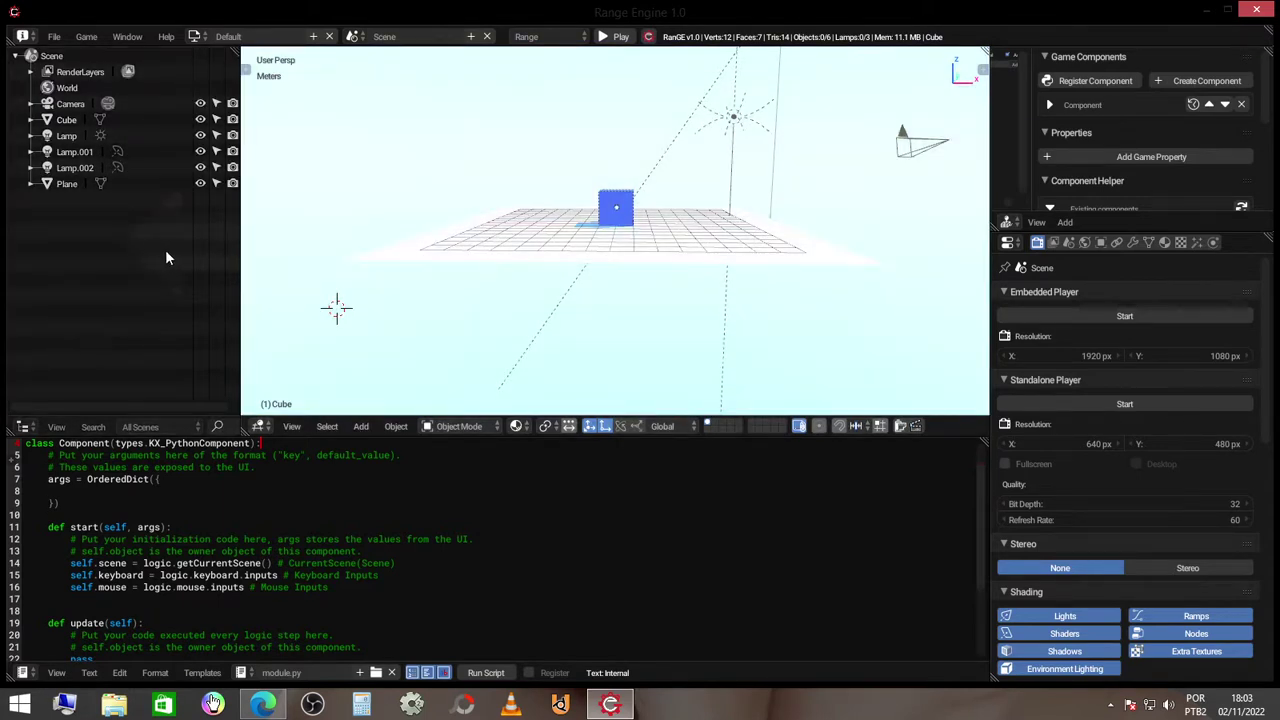
pyautogui.click(166, 257)
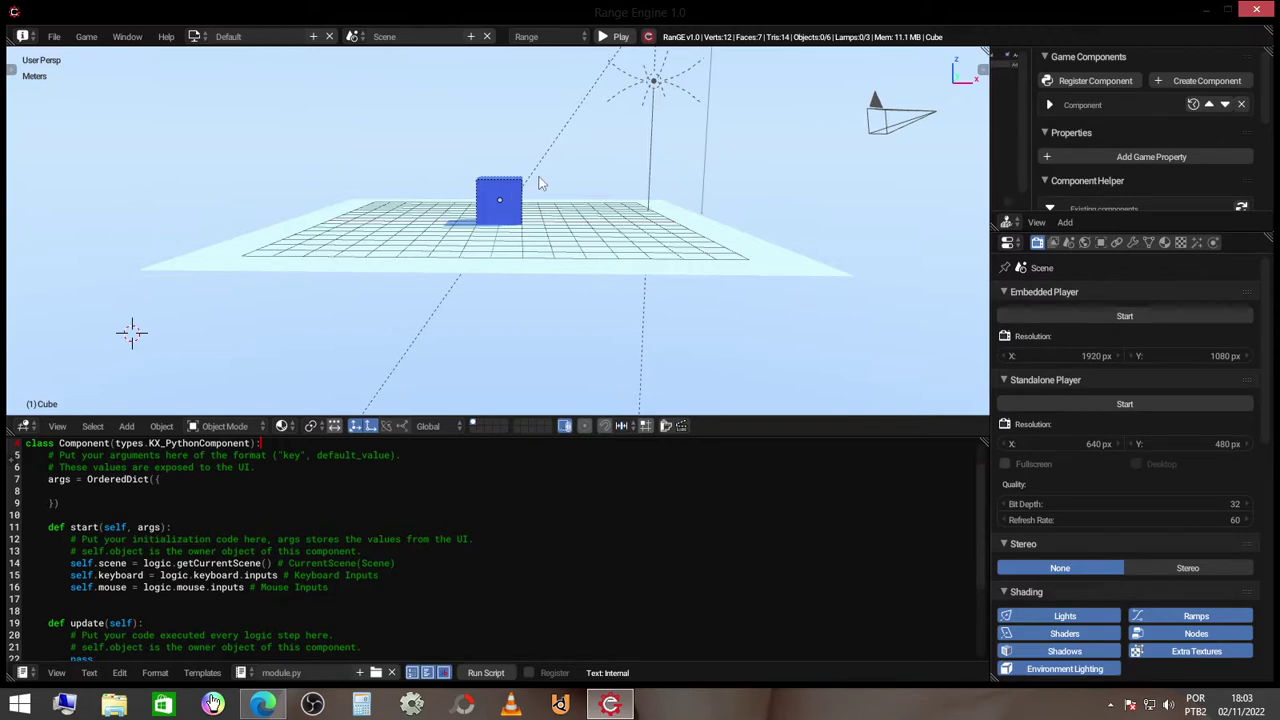
pyautogui.moveTo(511, 202); pyautogui.dragTo(449, 222, button='middle')
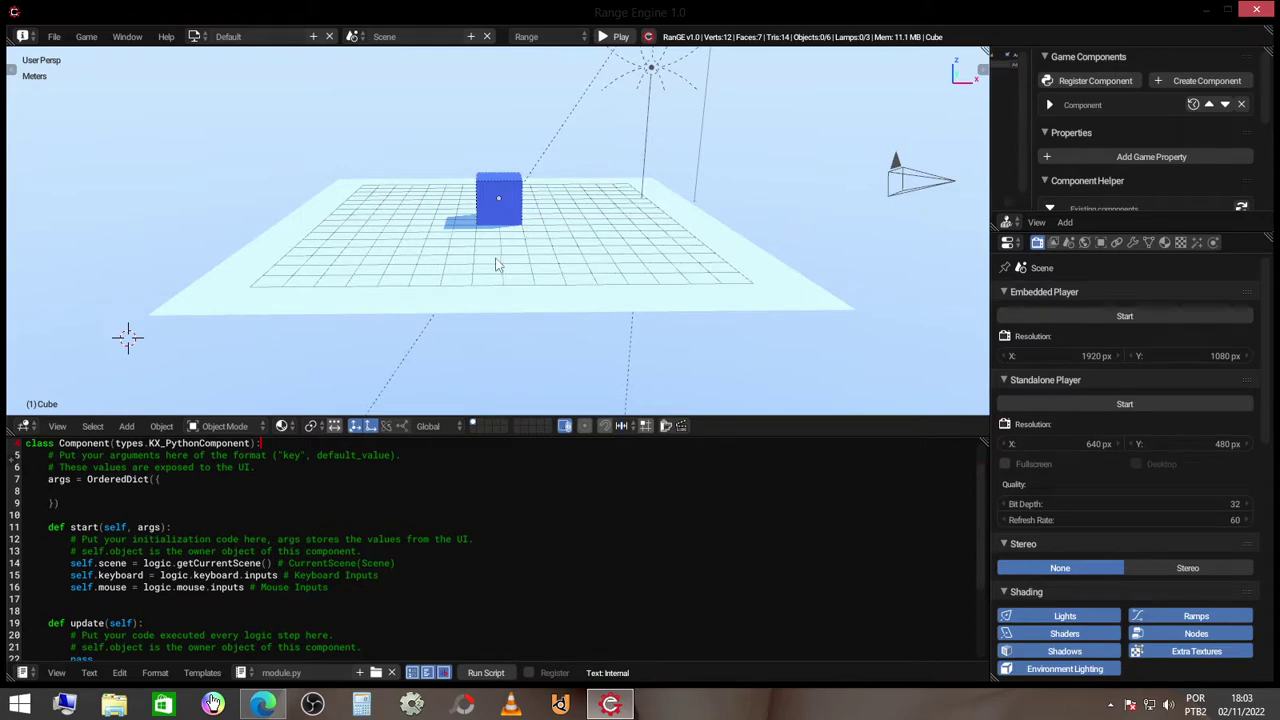
pyautogui.moveTo(495, 264); pyautogui.dragTo(425, 235, button='middle')
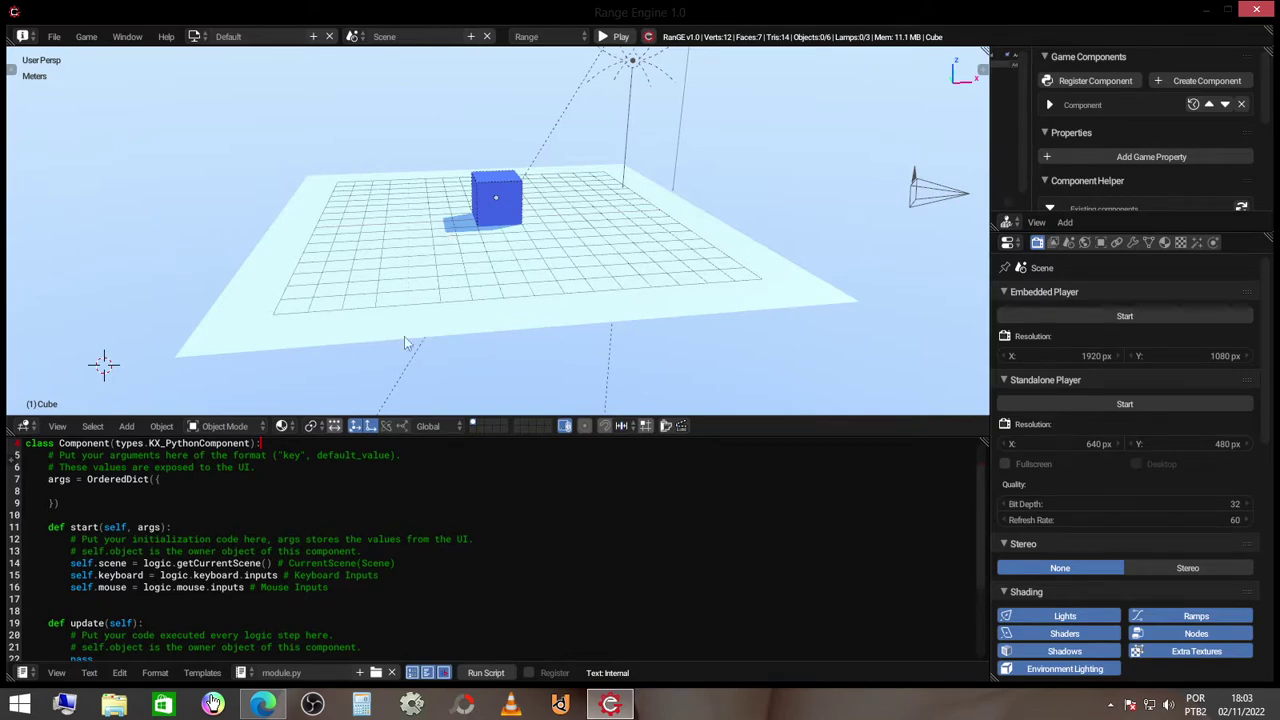
# - Drag space_view3d_screencast_keys.py from Downloads > b3d_screencast_keys-master into the text editor, then close Explorer
pyautogui.click(113, 705)
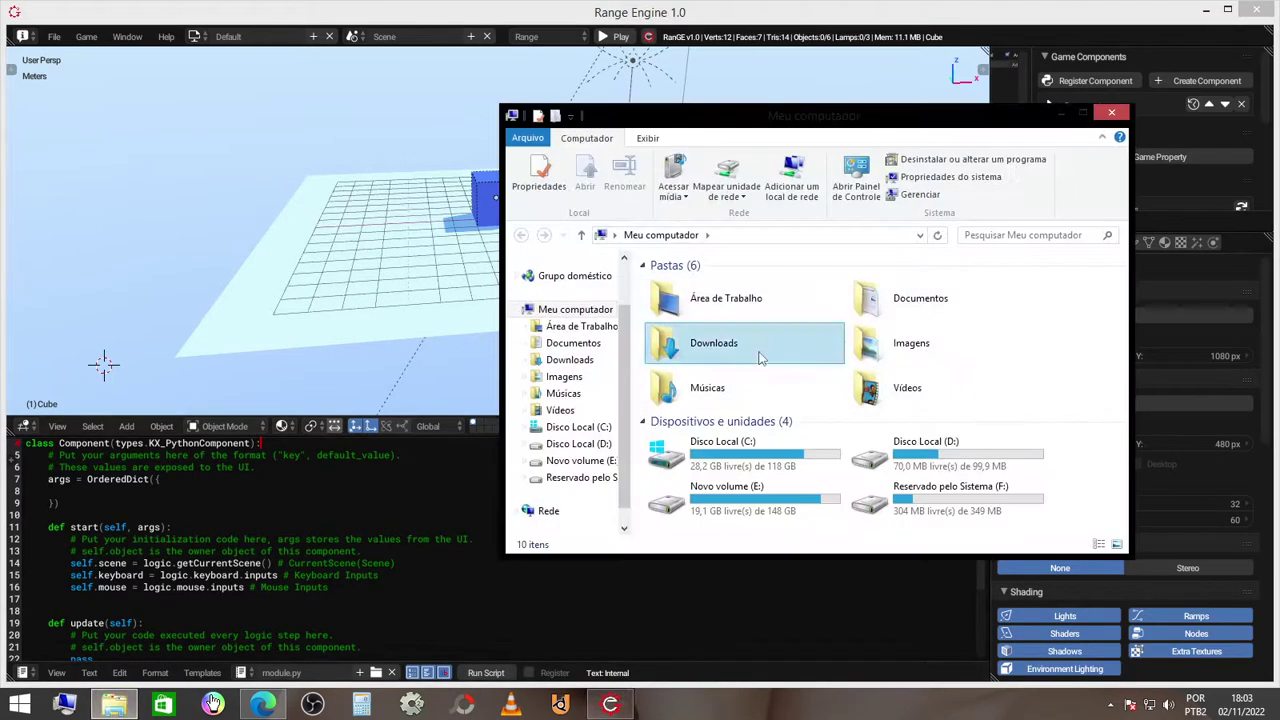
pyautogui.doubleClick(690, 345)
pyautogui.click(866, 328)
pyautogui.doubleClick(866, 328)
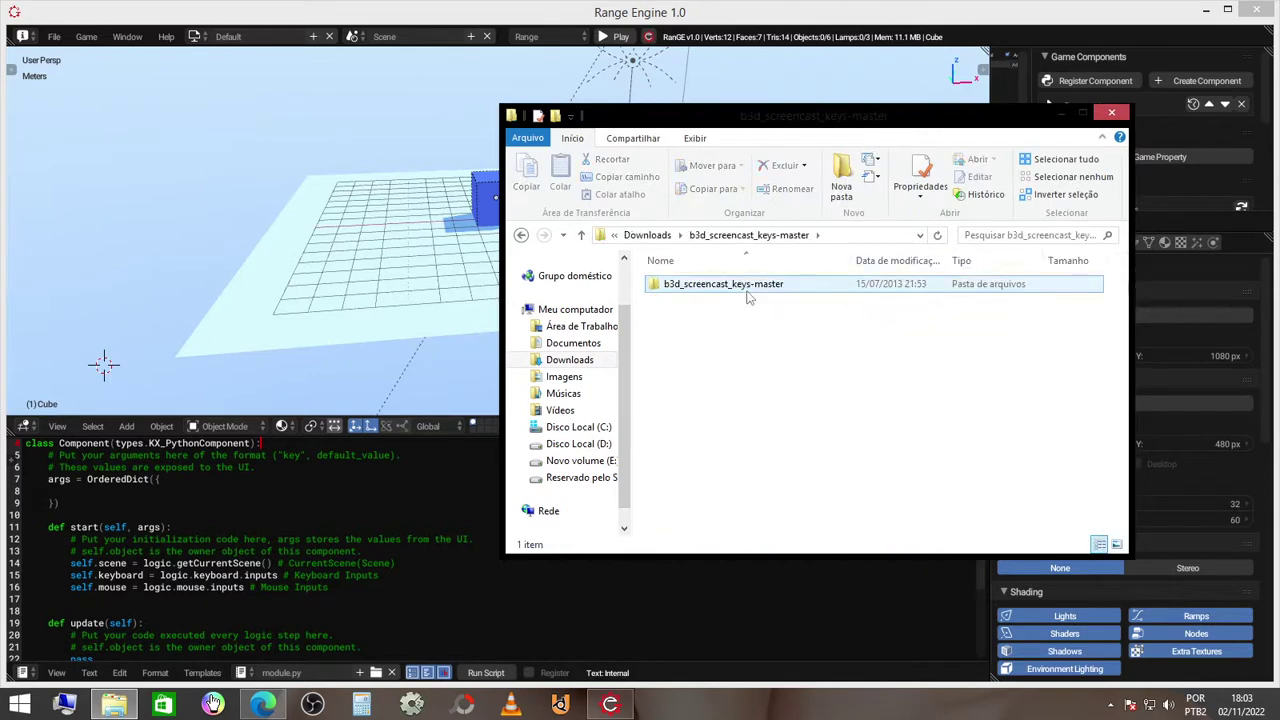
pyautogui.doubleClick(749, 292)
pyautogui.moveTo(712, 320)
pyautogui.mouseDown()
pyautogui.moveTo(675, 322)
pyautogui.moveTo(383, 530)
pyautogui.mouseUp()
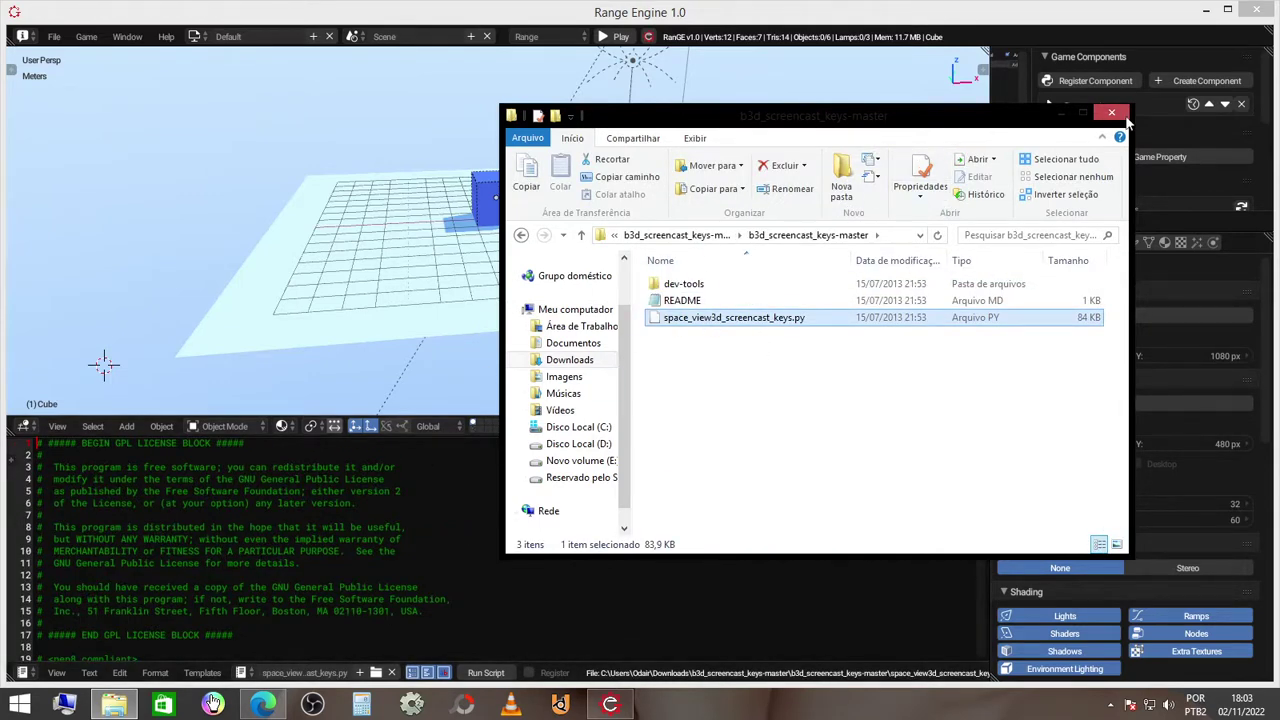
pyautogui.click(1111, 112)
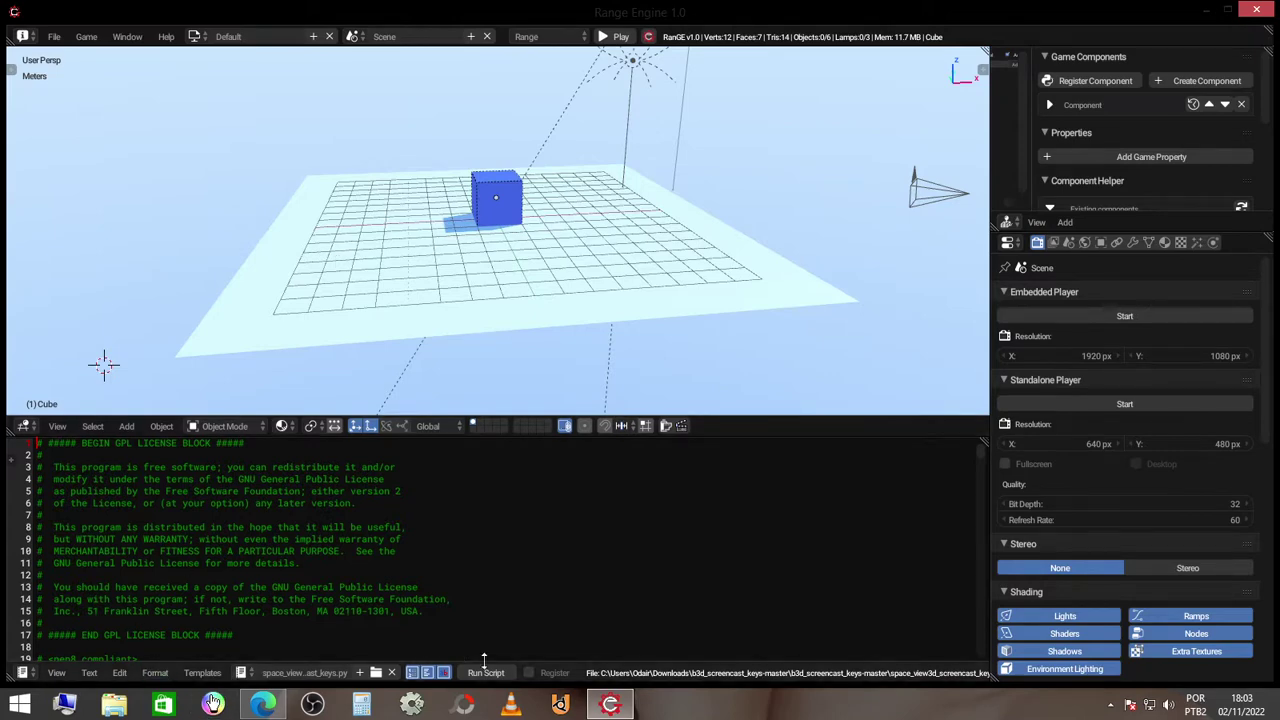
# - Start the screencast keys on-screen keystroke display from the viewport sidebar
pyautogui.press('n')
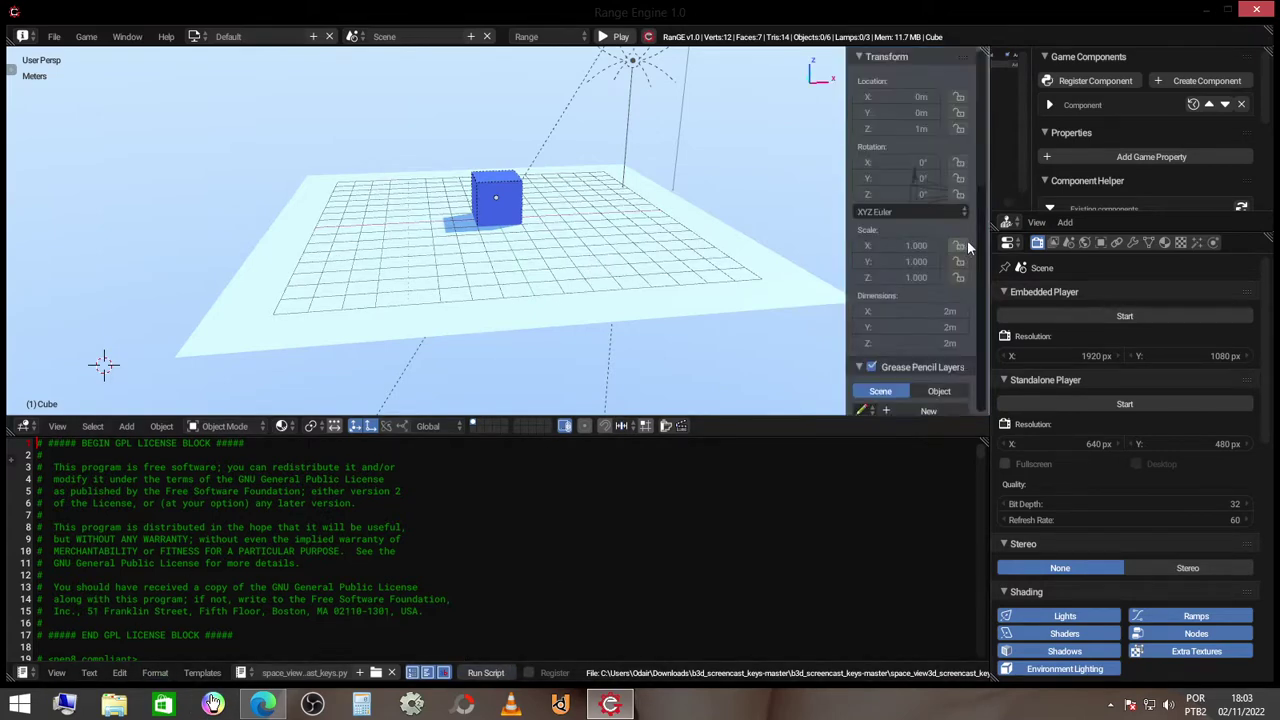
pyautogui.scroll(-3, 908, 305)
pyautogui.scroll(-3, 912, 312)
pyautogui.scroll(-3, 913, 340)
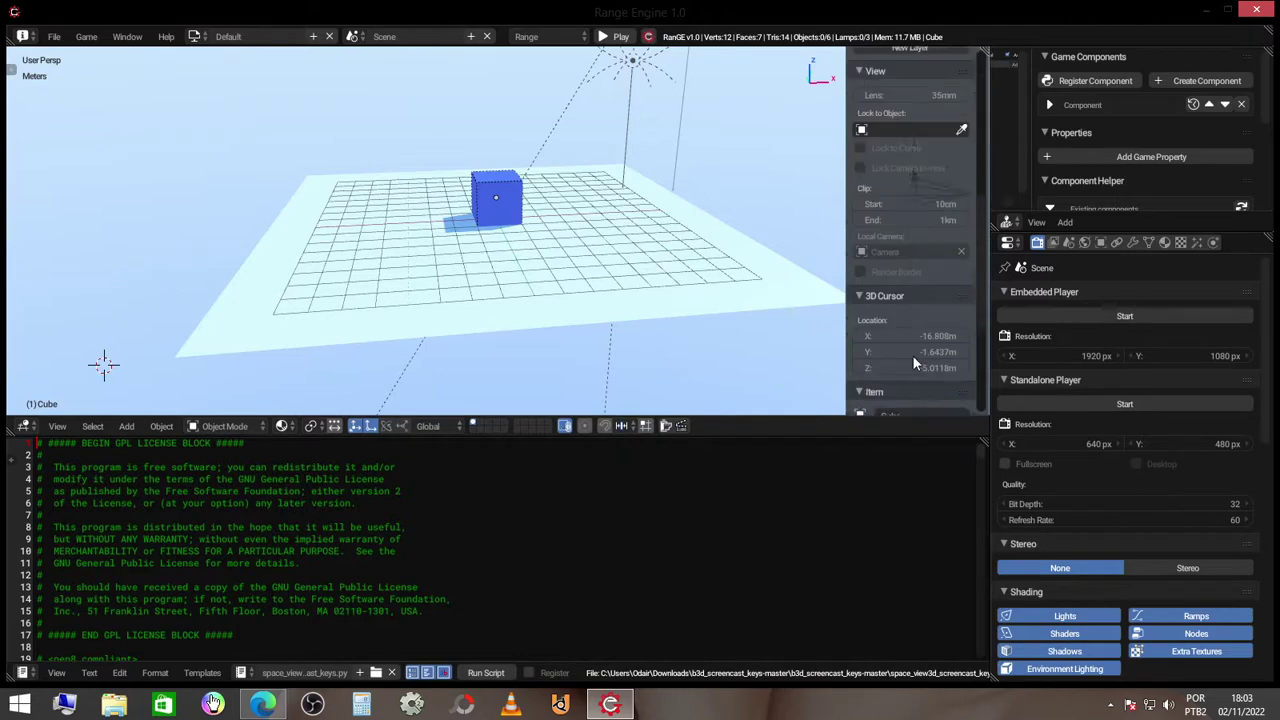
pyautogui.scroll(-3, 911, 362)
pyautogui.click(912, 401)
pyautogui.press('n')
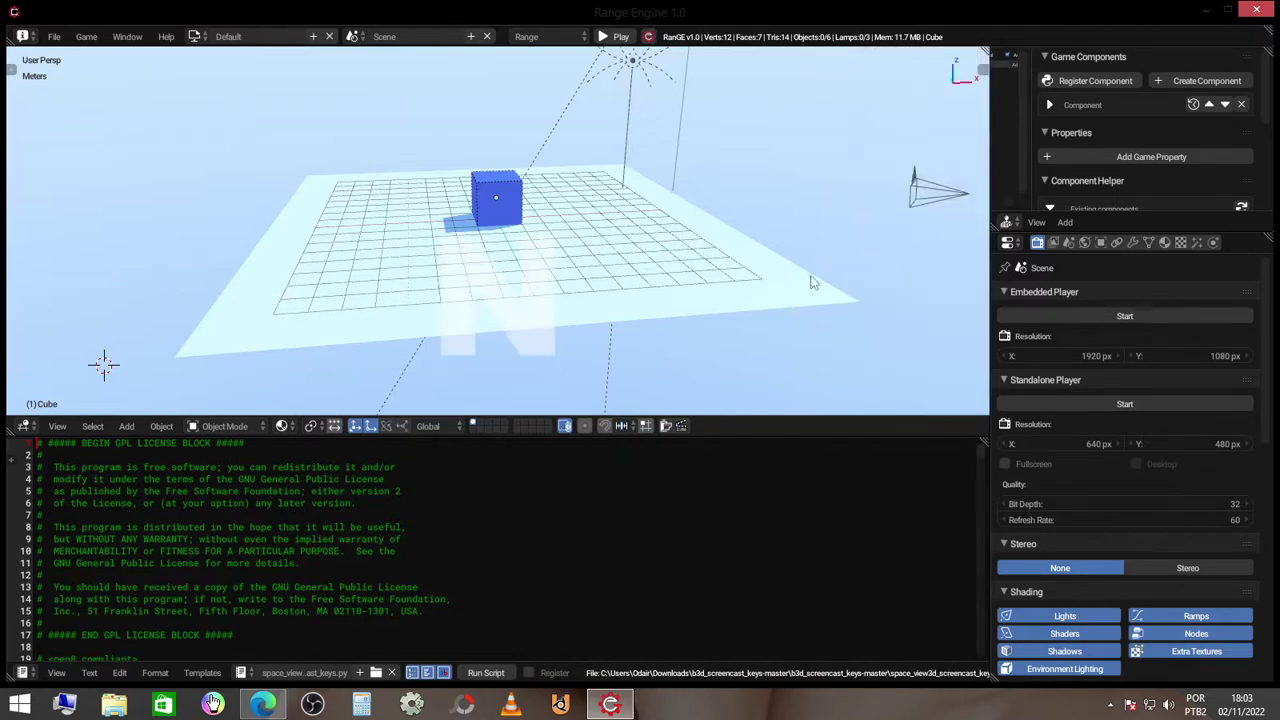
# - Select all objects and start scaling, then cancel and deselect so sizes stay unchanged
pyautogui.moveTo(640, 300); pyautogui.dragTo(575, 291, button='middle')
pyautogui.scroll(-4, 575, 291)
pyautogui.scroll(-2, 649, 258)
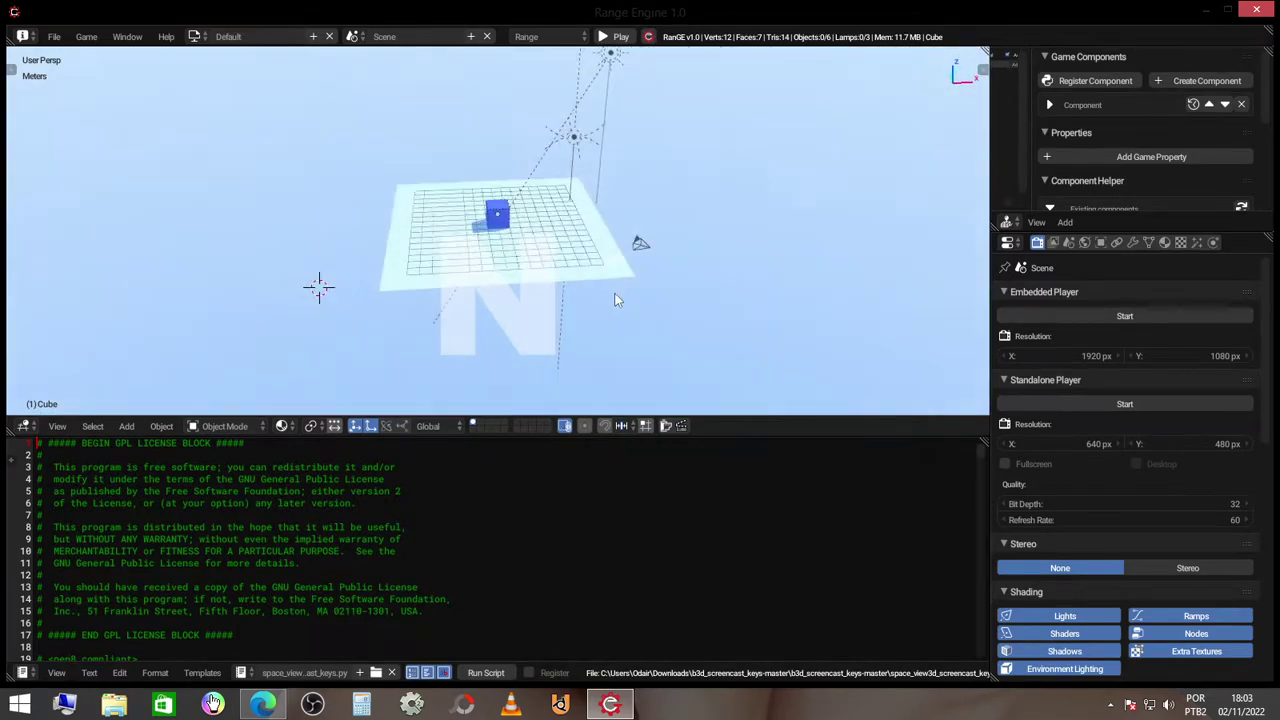
pyautogui.press('a')
pyautogui.press('s')
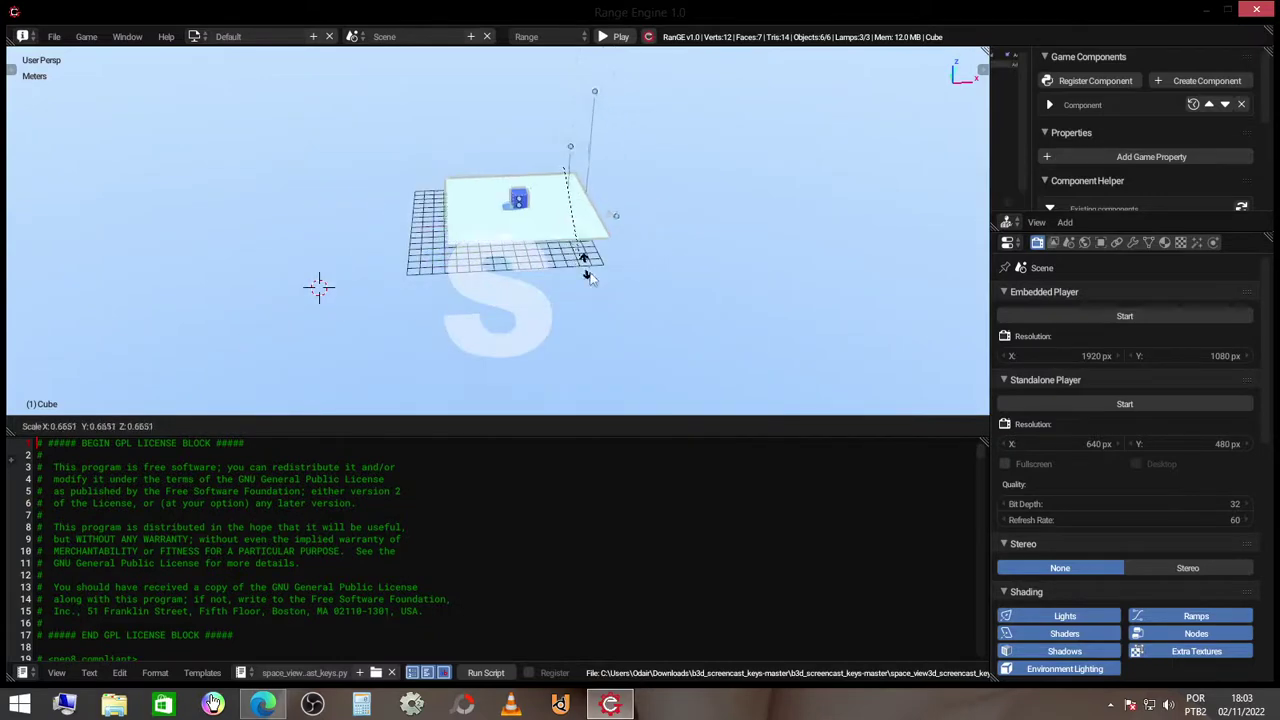
pyautogui.rightClick(590, 310)
pyautogui.press('a')
# - Display the World settings with the sky preview and horizon and zenith colours
pyautogui.moveTo(578, 328); pyautogui.dragTo(577, 291, button='middle')
pyautogui.scroll(2, 551, 294)
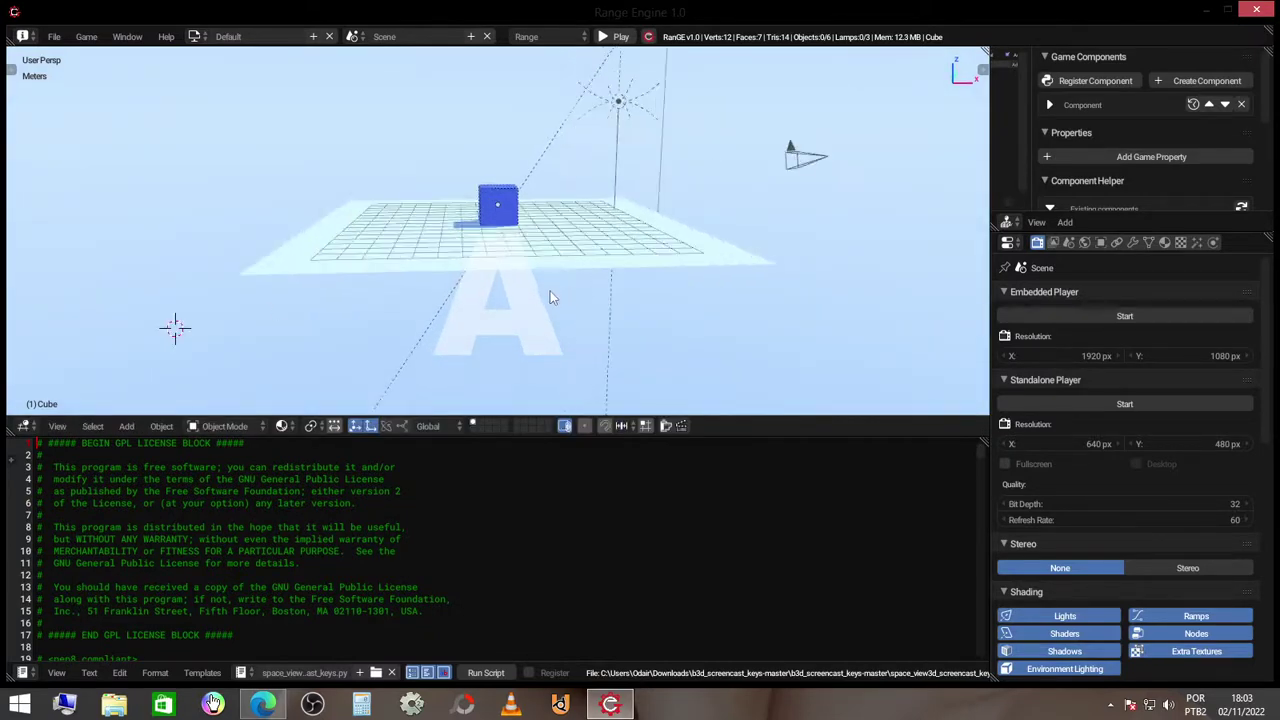
pyautogui.click(1085, 242)
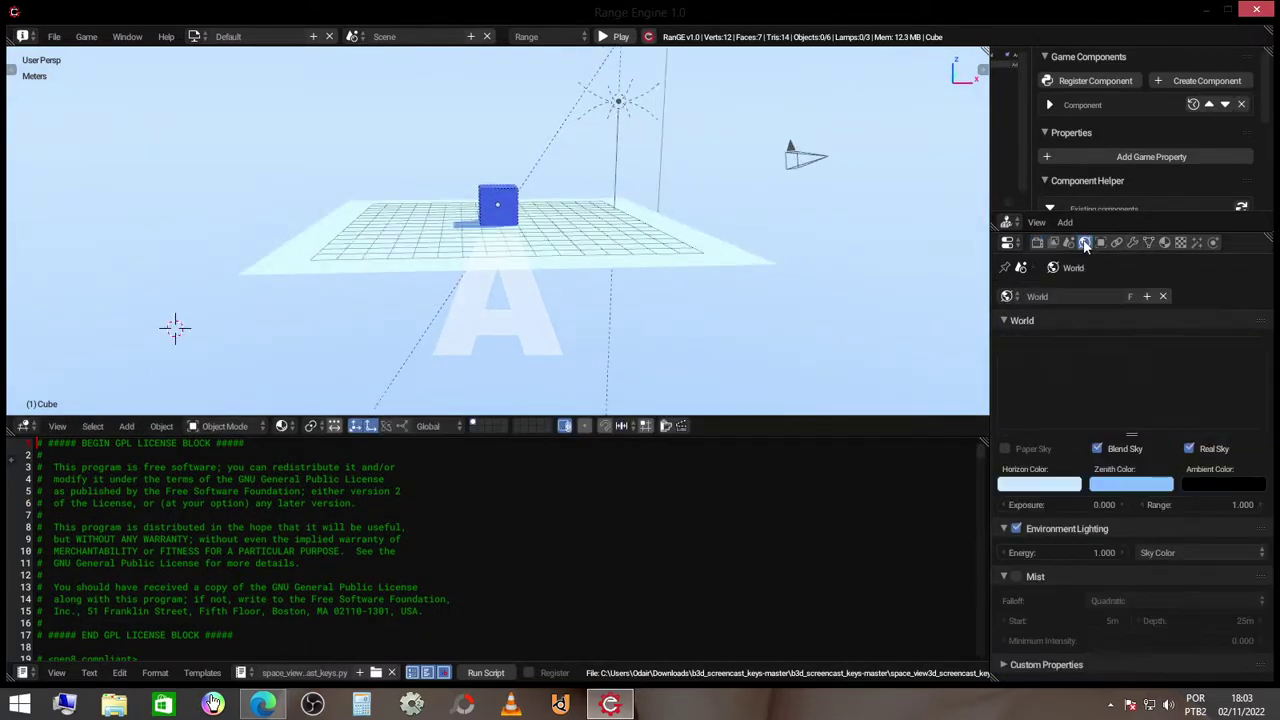
# - Unlink the World datablock so the viewport background turns dark
pyautogui.click(1163, 296)
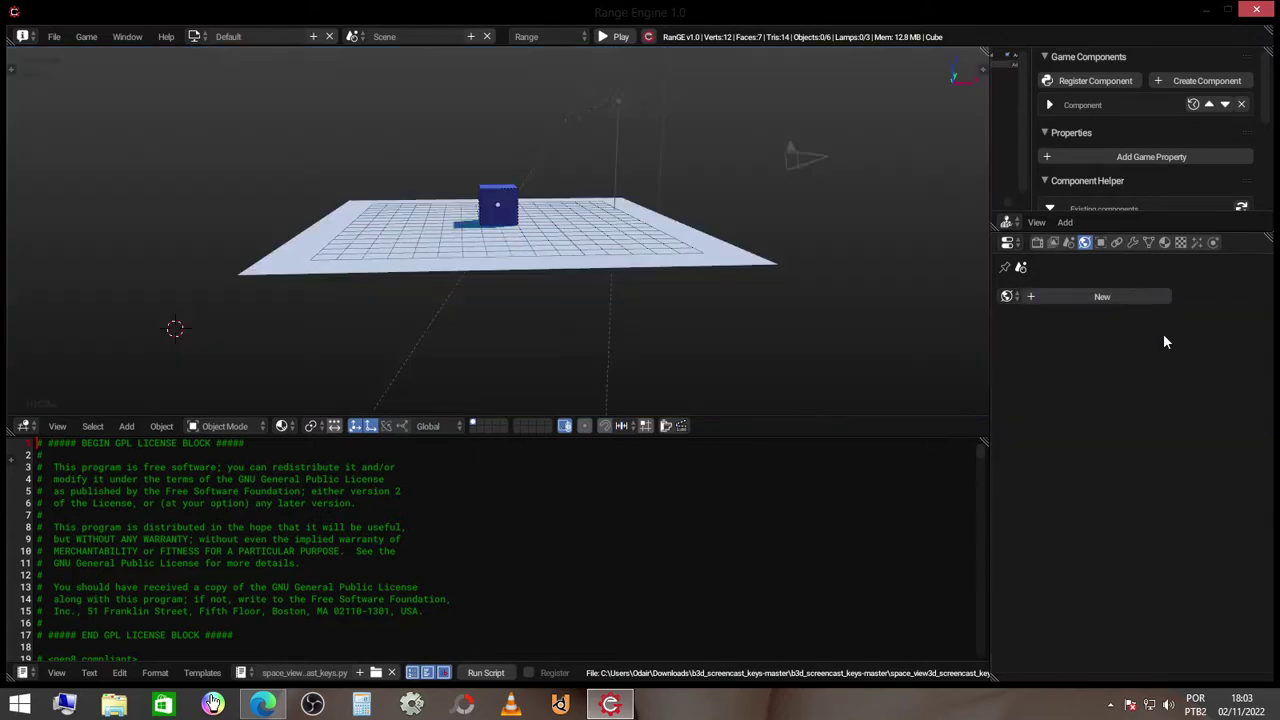
pyautogui.moveTo(830, 267)
pyautogui.mouseDown(button='middle')
pyautogui.moveTo(661, 204)
pyautogui.moveTo(680, 309)
pyautogui.mouseUp(button='middle')
pyautogui.press('a')
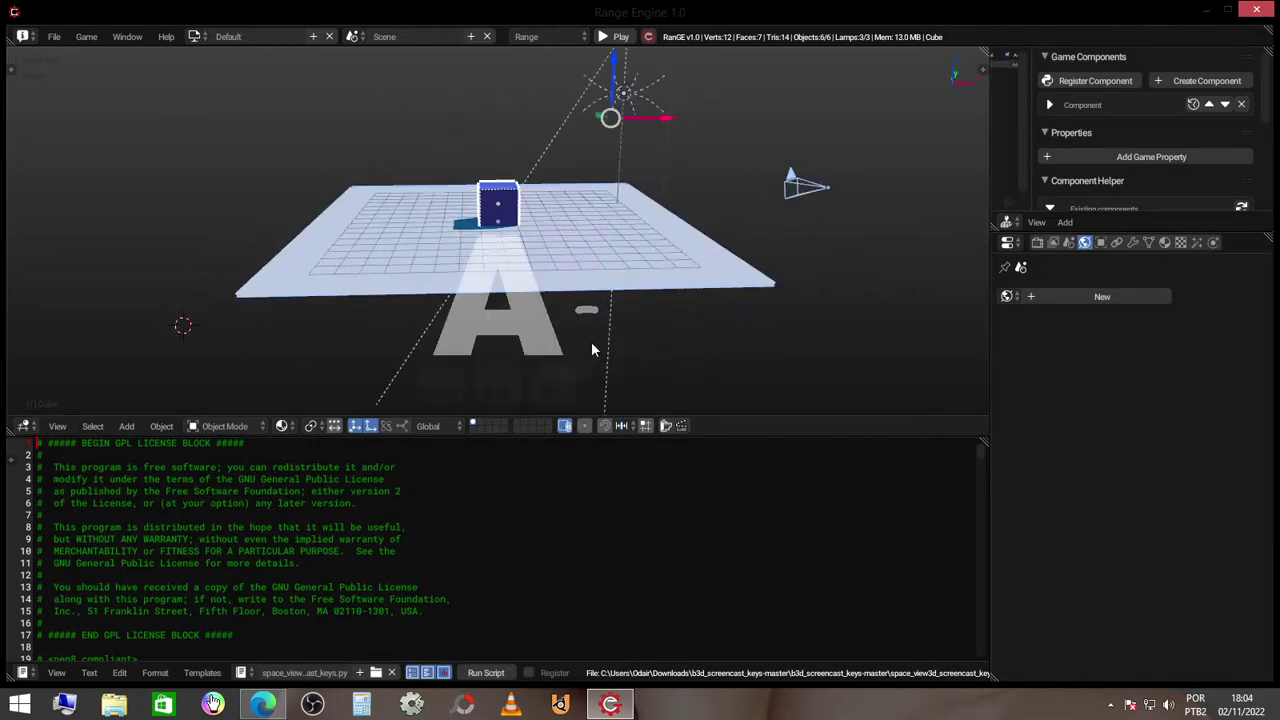
pyautogui.moveTo(535, 285); pyautogui.dragTo(552, 259, button='middle')
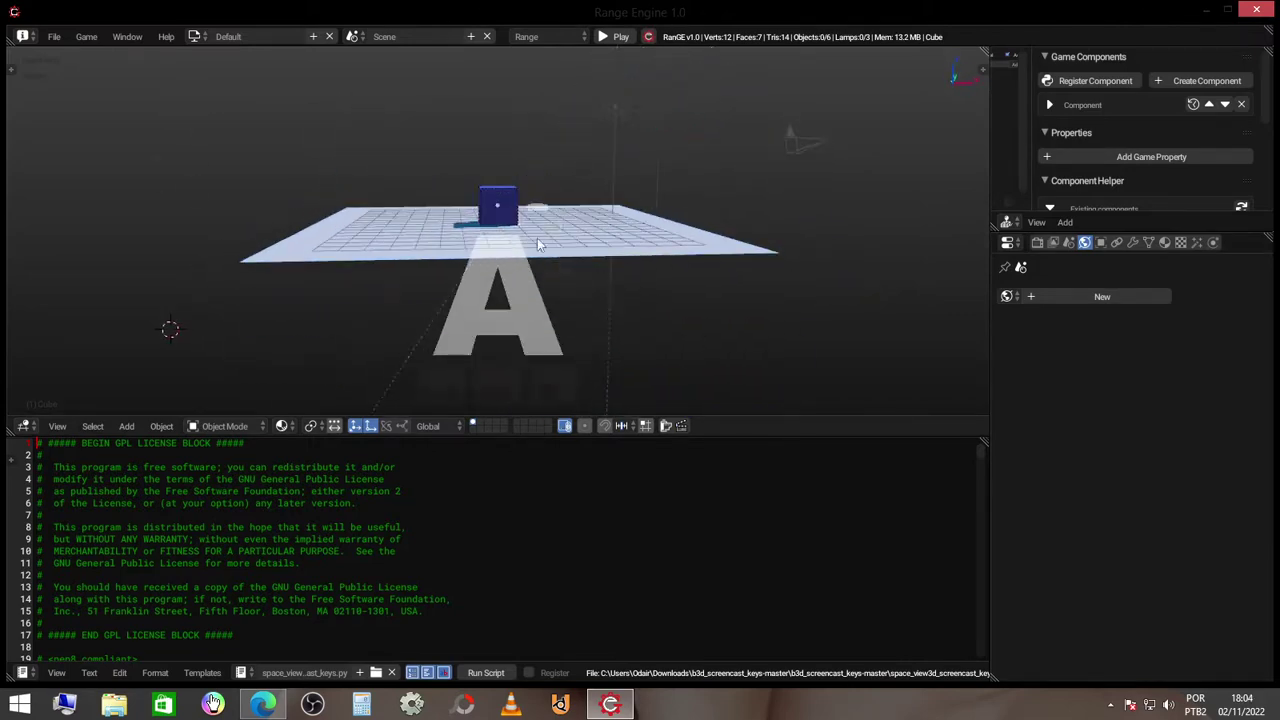
pyautogui.scroll(3, 583, 193)
pyautogui.moveTo(583, 193); pyautogui.dragTo(562, 212, button='middle')
pyautogui.scroll(-3, 562, 215)
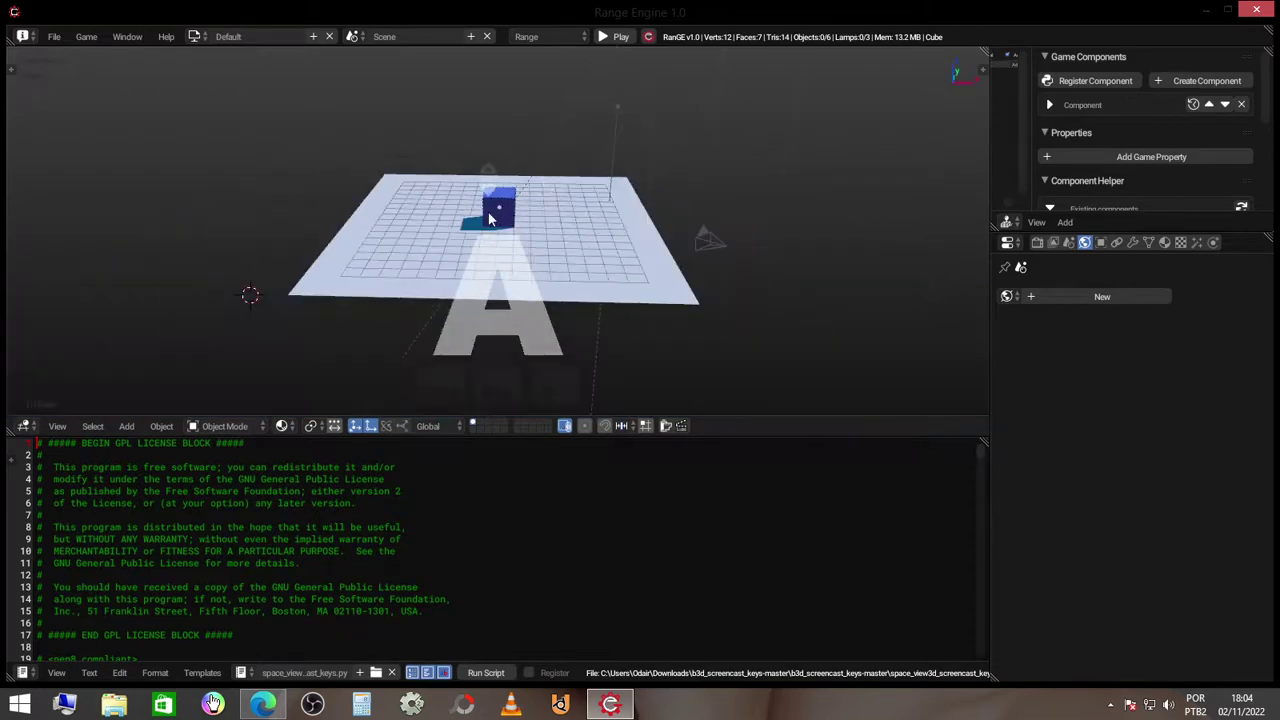
# - Inspect the camera, both lamps and the blue cube, then select the ground plane and request deletion
pyautogui.click(714, 244)
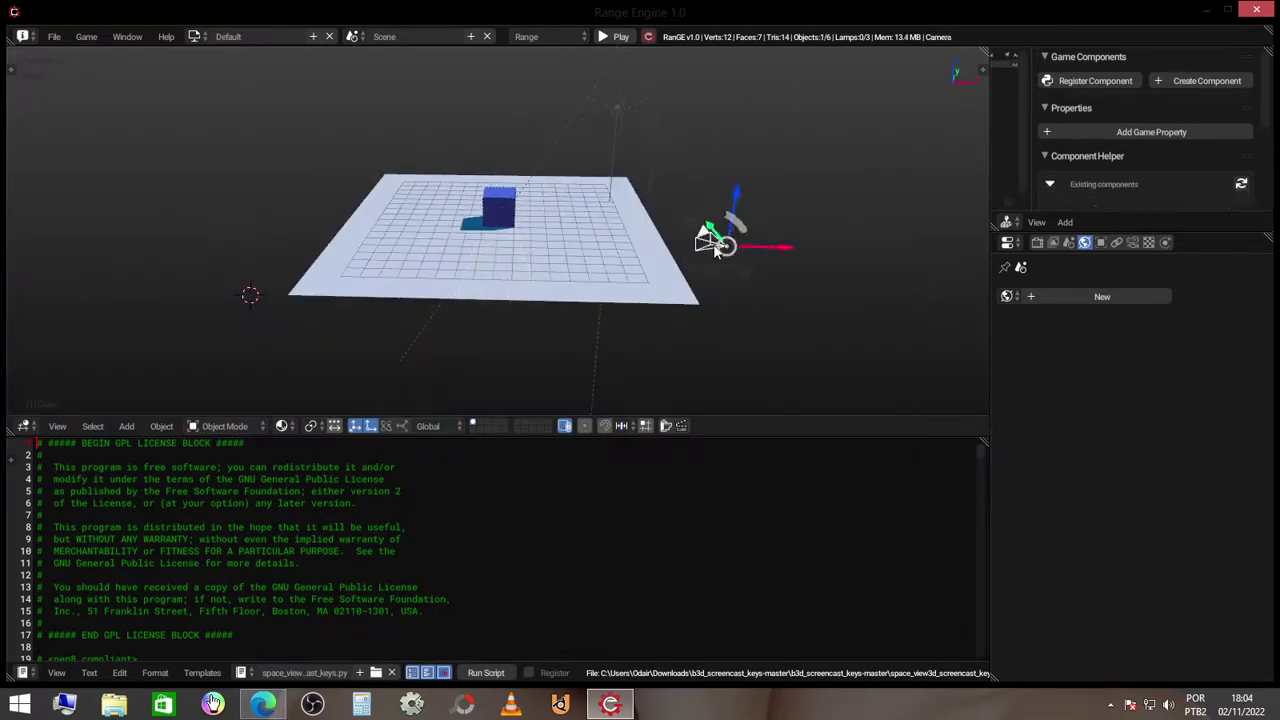
pyautogui.click(627, 118)
pyautogui.moveTo(620, 121); pyautogui.dragTo(642, 143, button='middle')
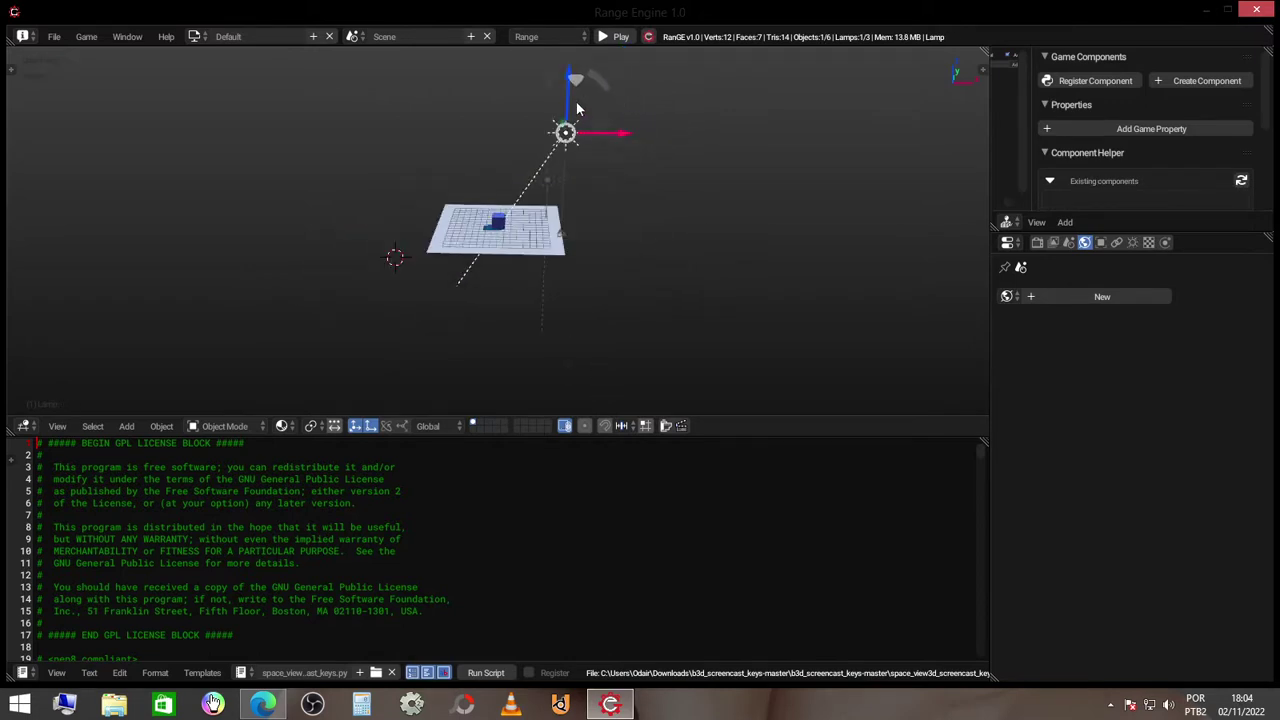
pyautogui.click(594, 130)
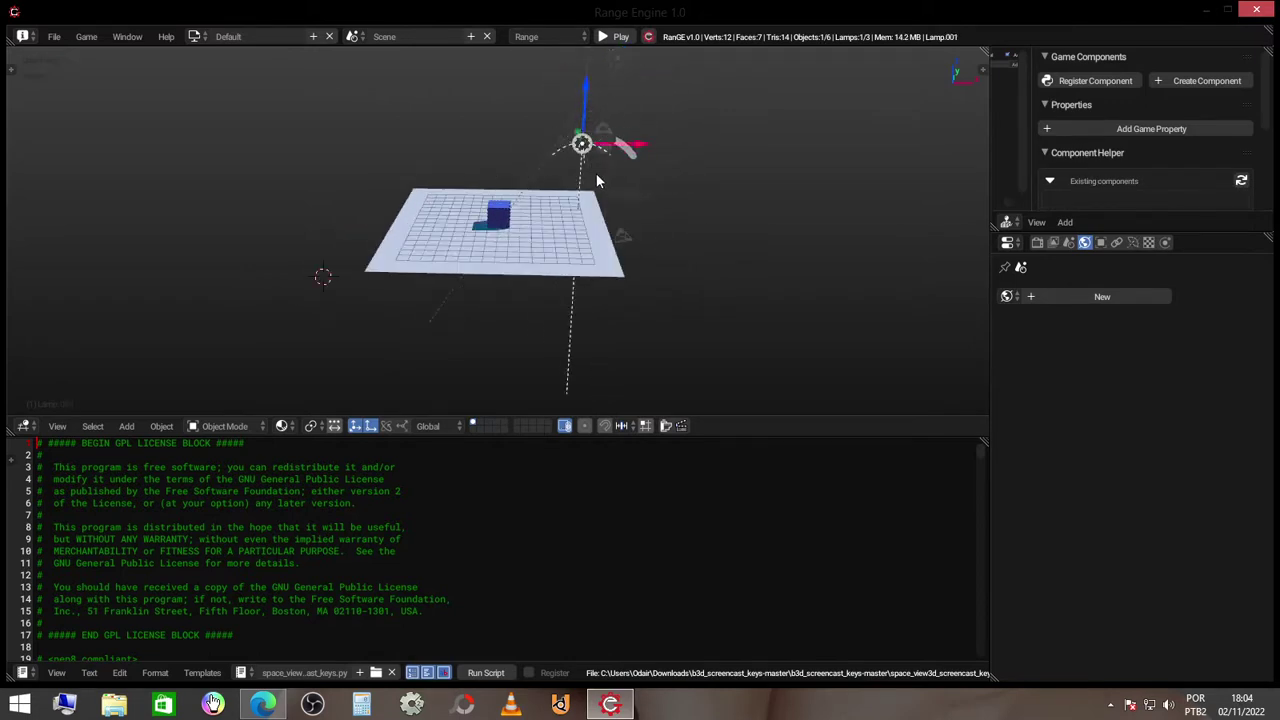
pyautogui.moveTo(596, 173); pyautogui.dragTo(398, 255, button='middle')
pyautogui.click(498, 205)
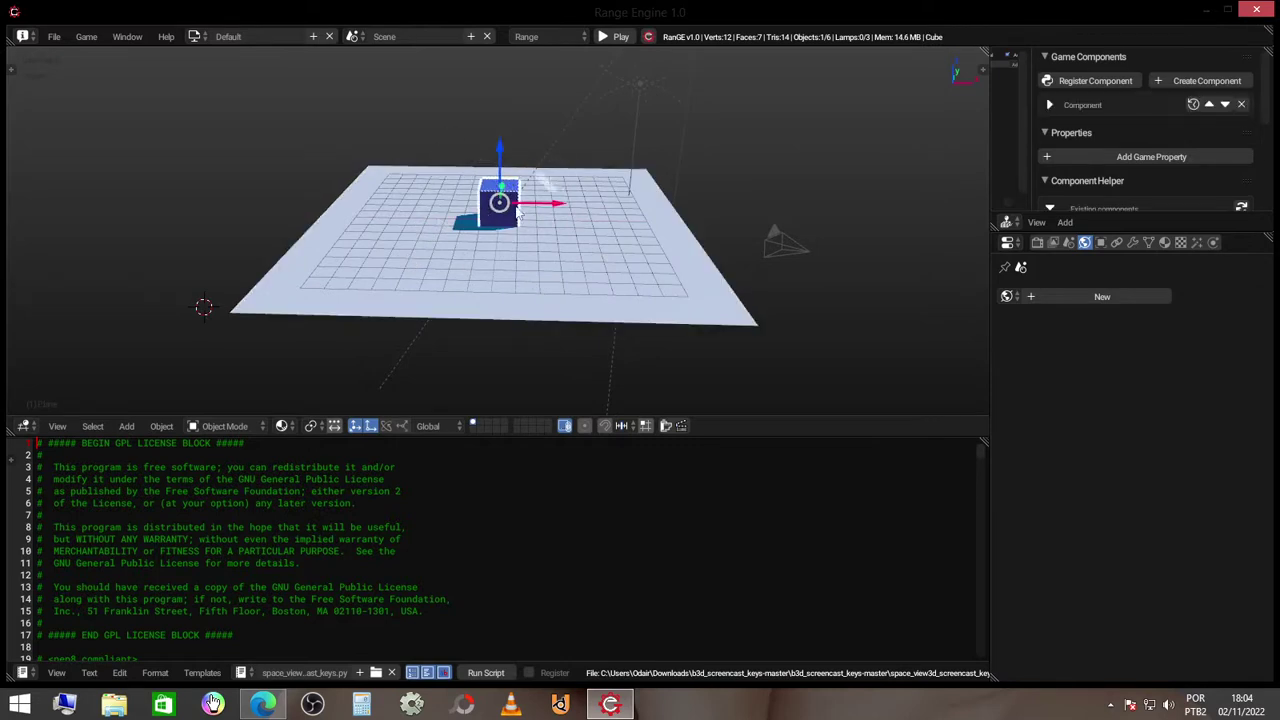
pyautogui.click(313, 240)
pyautogui.moveTo(390, 237); pyautogui.dragTo(414, 226, button='middle')
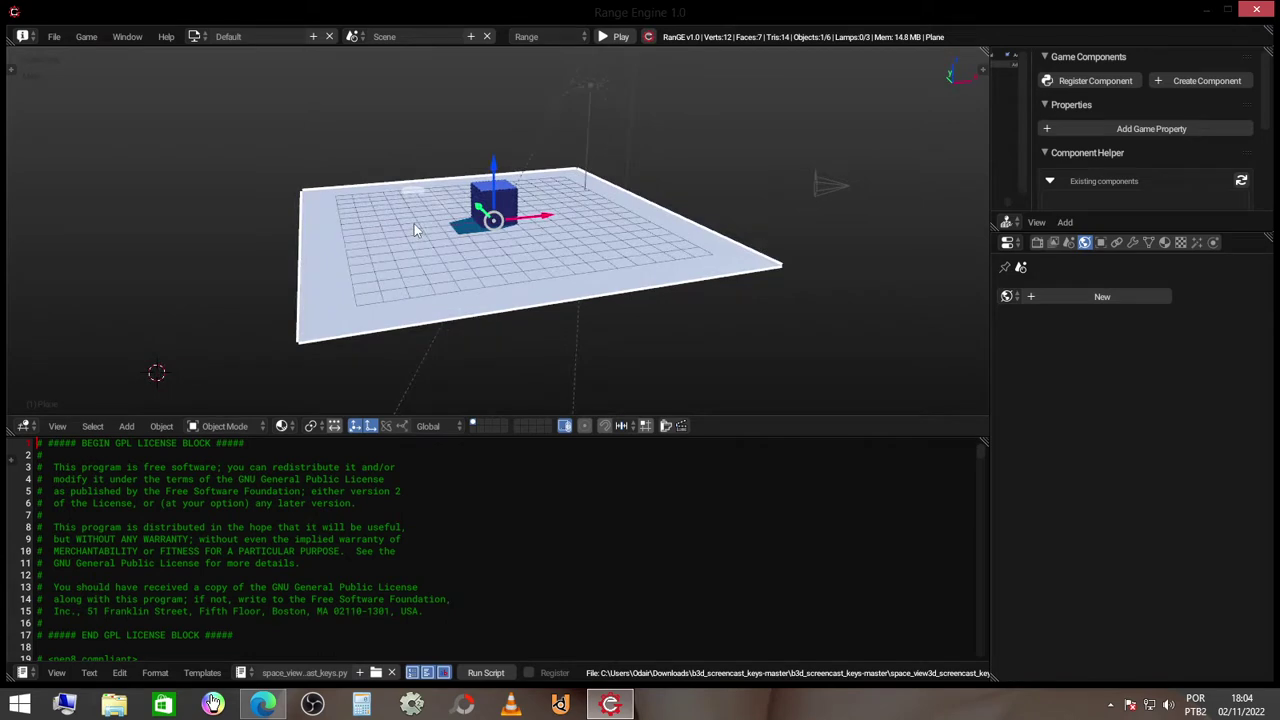
pyautogui.press('x')
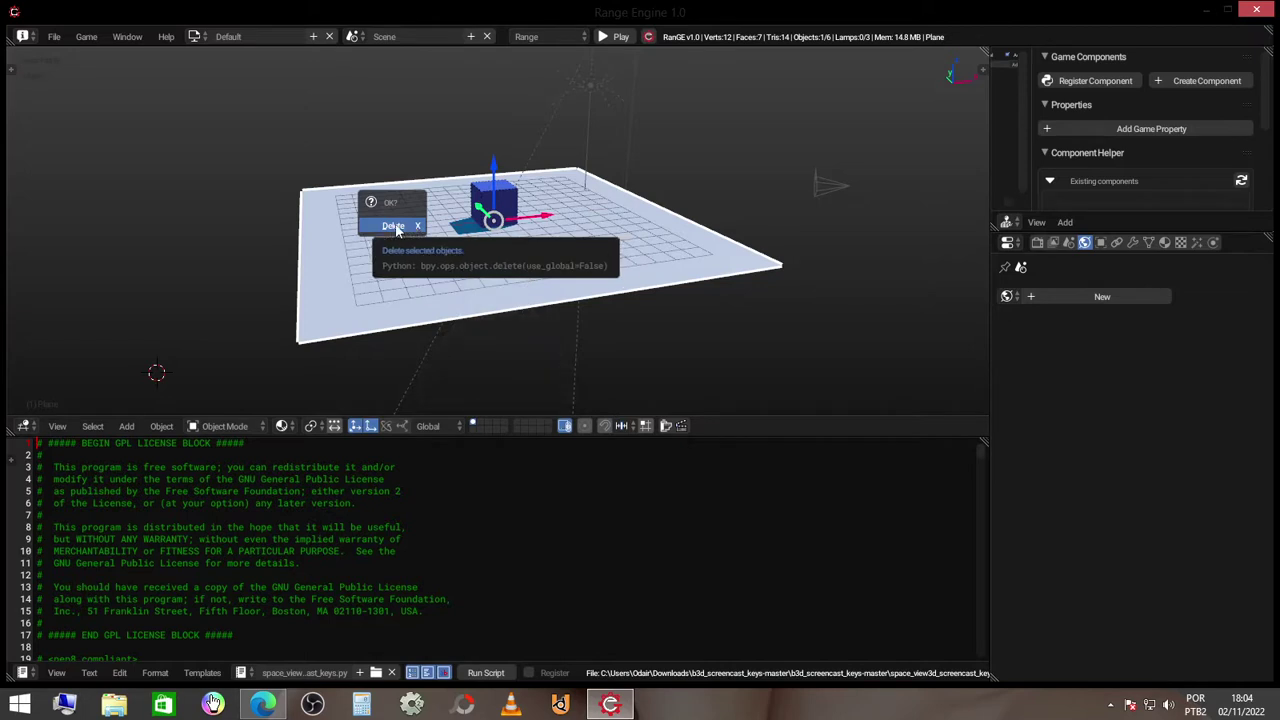
# - Confirm the plane deletion, reselect the blue cube, browse the Object menu, then open Add > Mesh
pyautogui.click(396, 227)
pyautogui.click(494, 205)
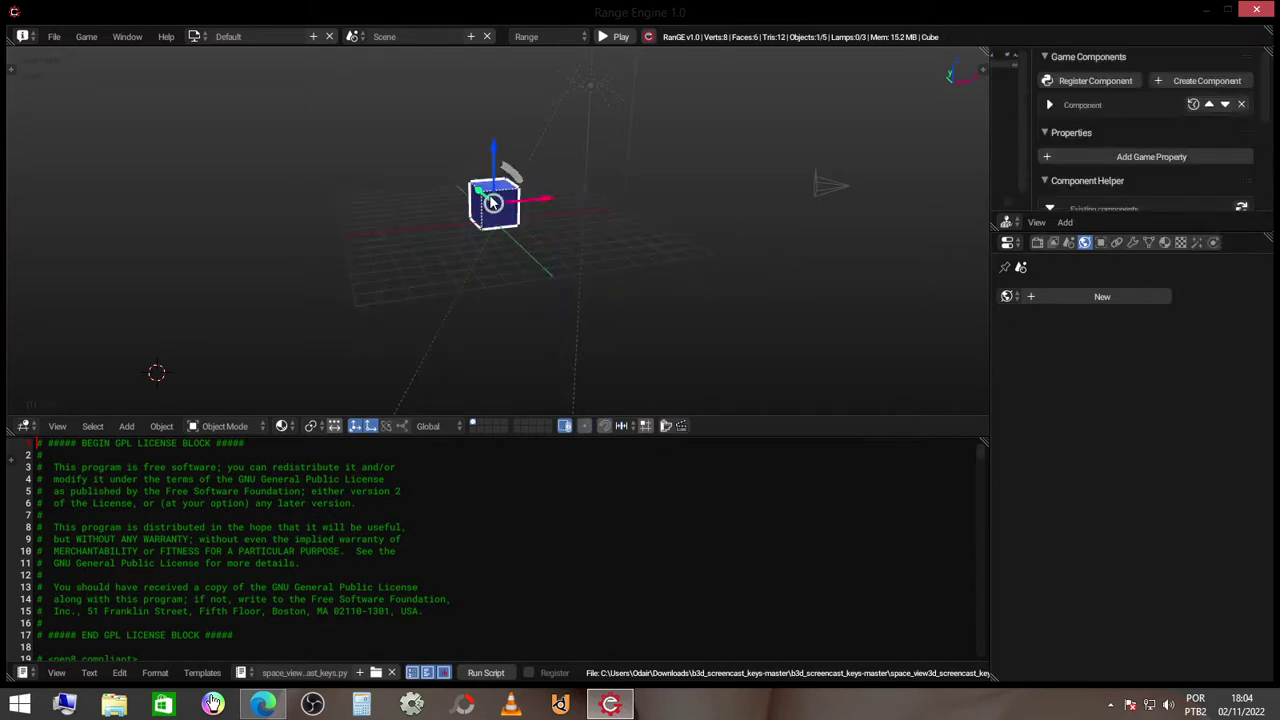
pyautogui.click(161, 426)
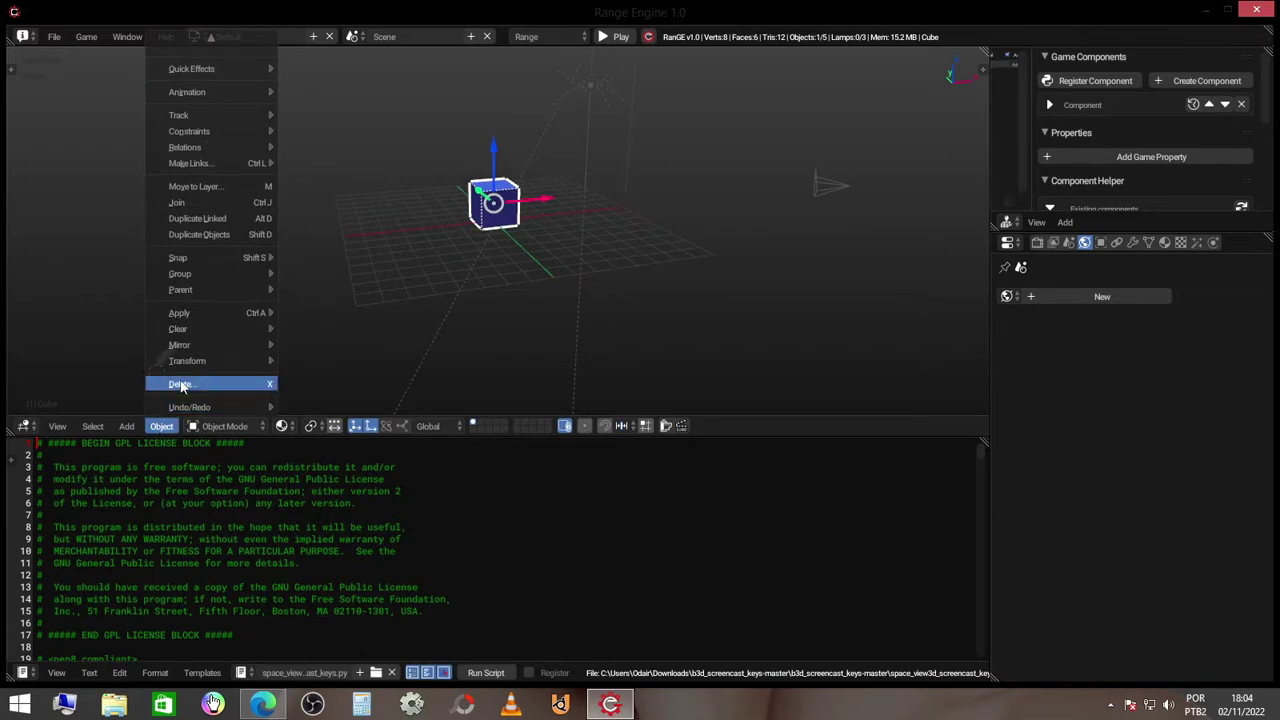
pyautogui.click(161, 428)
pyautogui.click(162, 428)
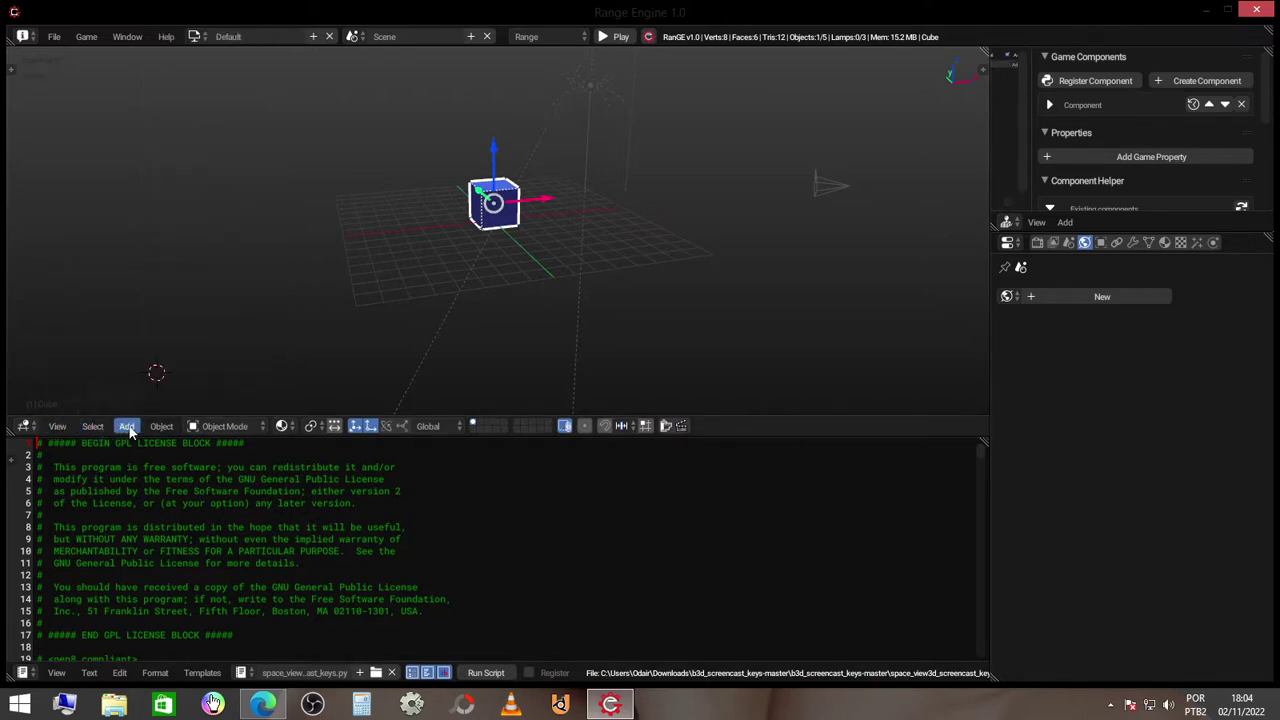
pyautogui.click(92, 426)
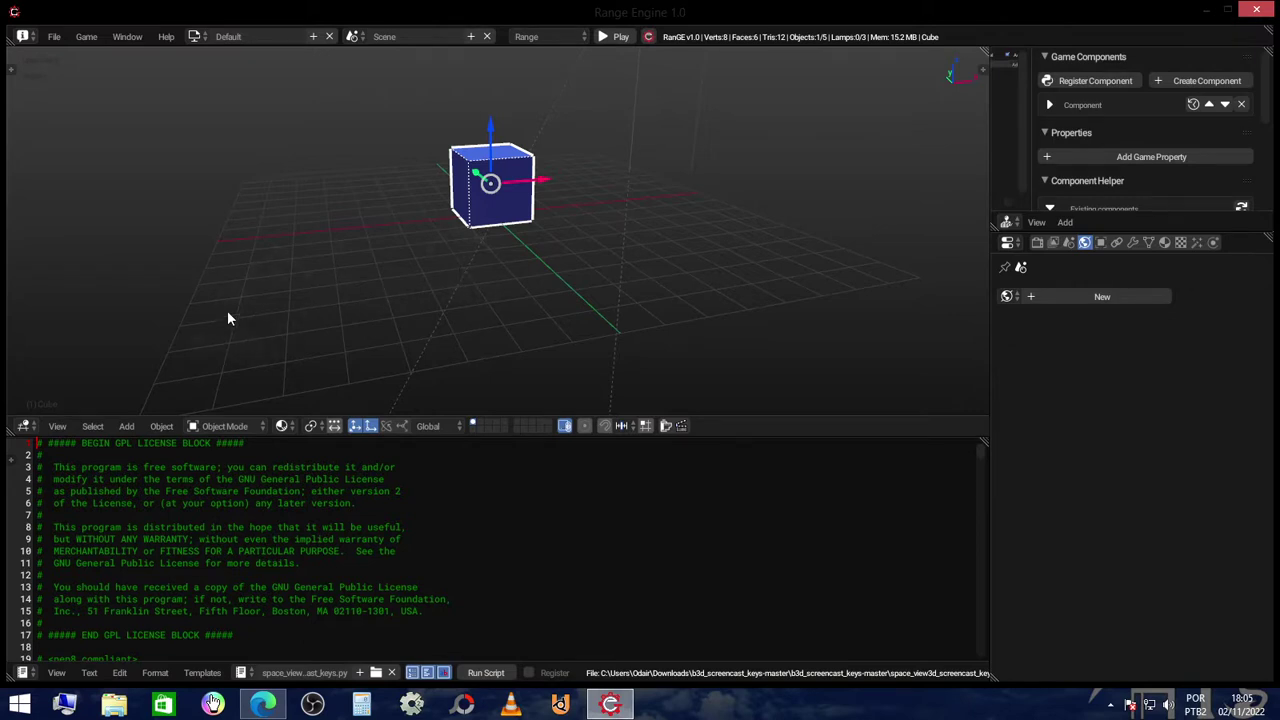
pyautogui.click(132, 427)
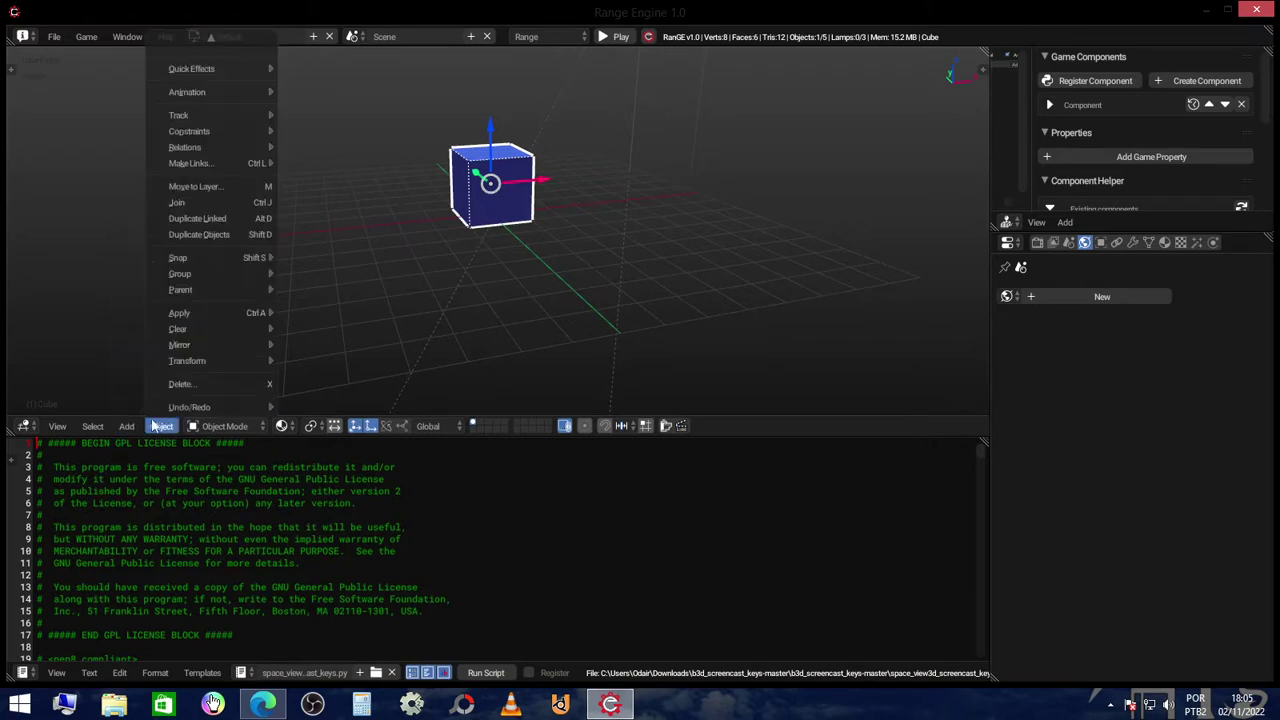
pyautogui.moveTo(146, 410)
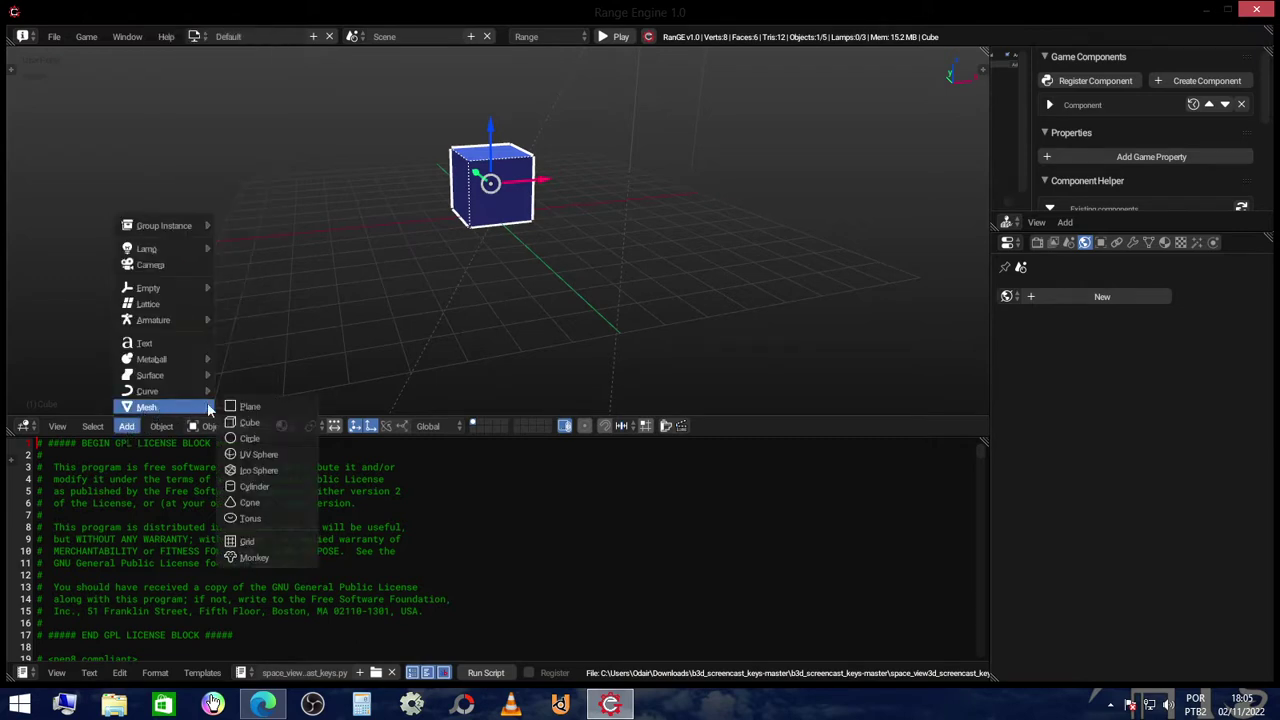
# - Add a cube, then set the 3D cursor on the grid right of the blue cube
pyautogui.click(264, 421)
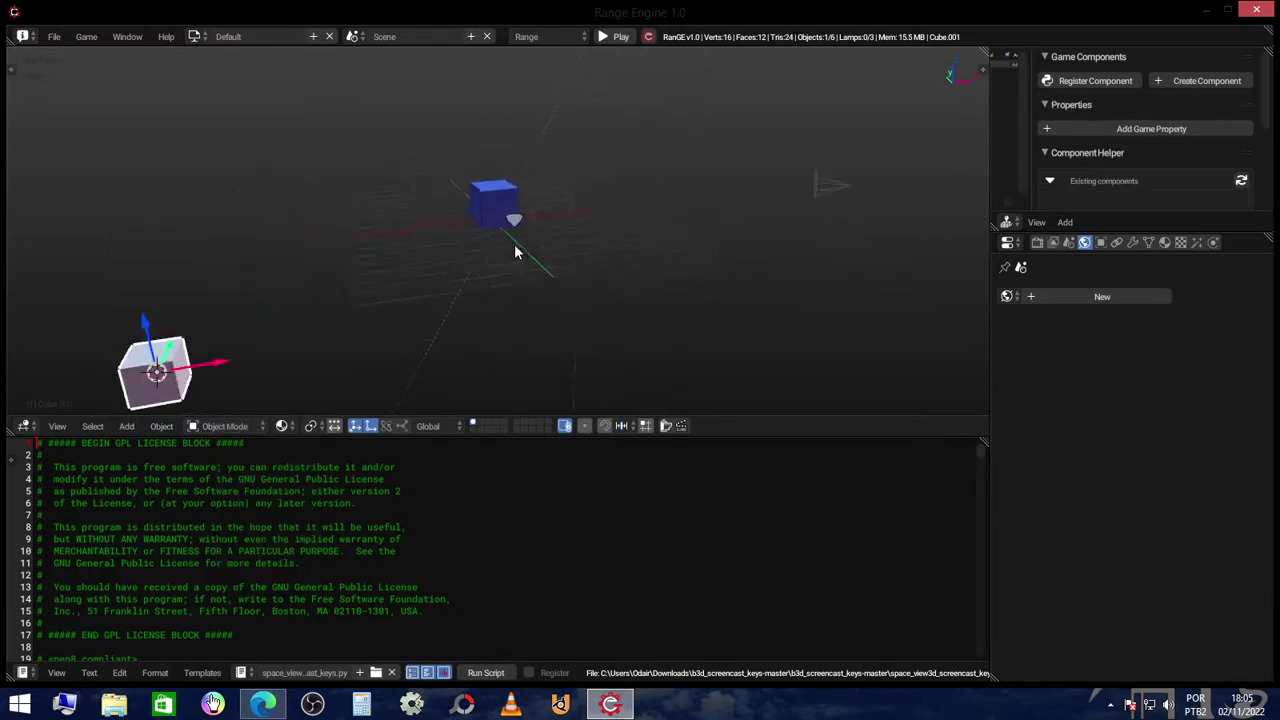
pyautogui.moveTo(514, 250); pyautogui.dragTo(155, 320, button='middle')
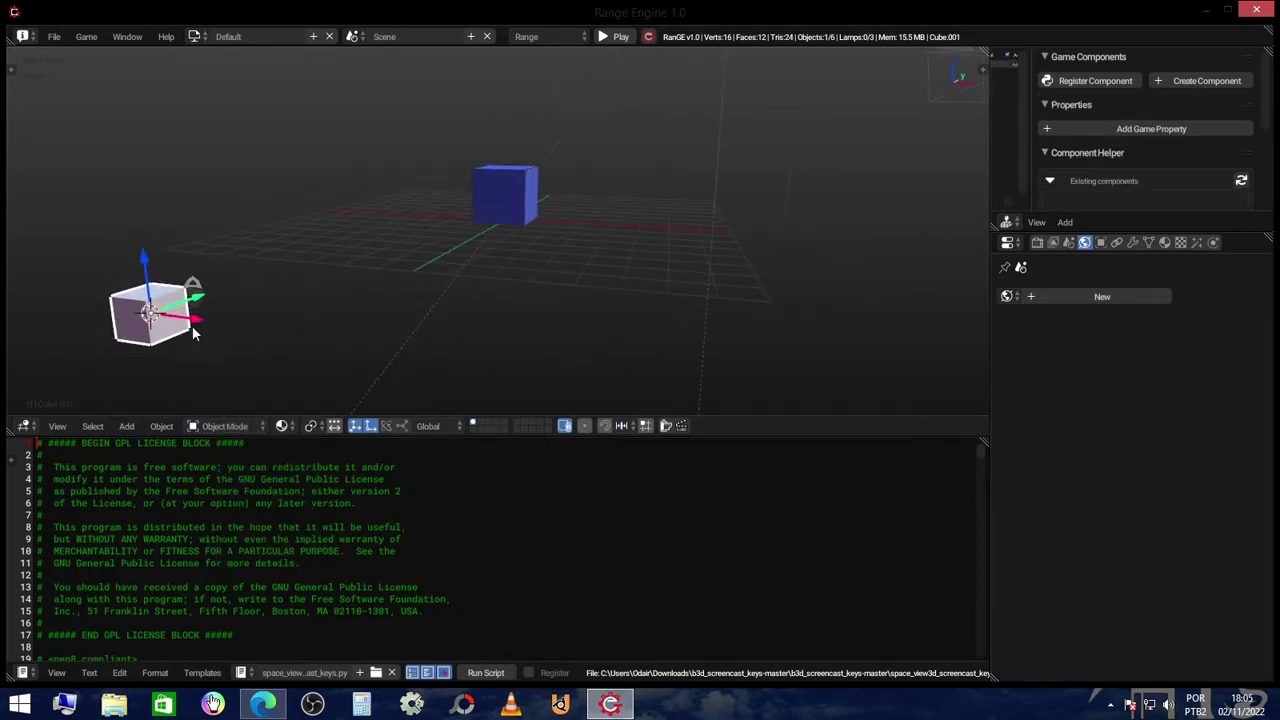
pyautogui.keyDown('shift'); pyautogui.rightClick(395, 267); pyautogui.keyUp('shift')
pyautogui.keyDown('shift'); pyautogui.rightClick(714, 290); pyautogui.keyUp('shift')
pyautogui.keyDown('shift'); pyautogui.rightClick(657, 308); pyautogui.keyUp('shift')
pyautogui.keyDown('shift'); pyautogui.rightClick(610, 358); pyautogui.keyUp('shift')
pyautogui.keyDown('shift'); pyautogui.rightClick(578, 289); pyautogui.keyUp('shift')
pyautogui.keyDown('shift'); pyautogui.rightClick(778, 197); pyautogui.keyUp('shift')
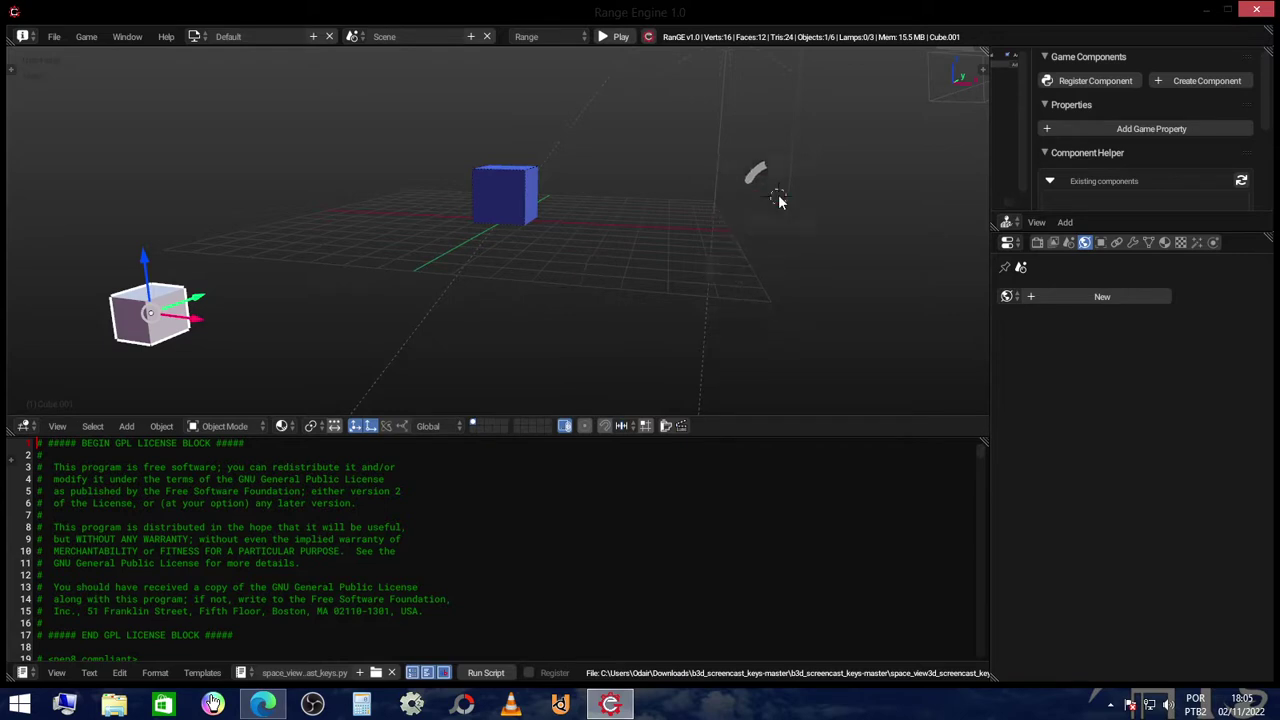
# - Add a second cube at the 3D cursor with Add > Mesh > Cube
pyautogui.click(161, 426)
pyautogui.moveTo(126, 426)
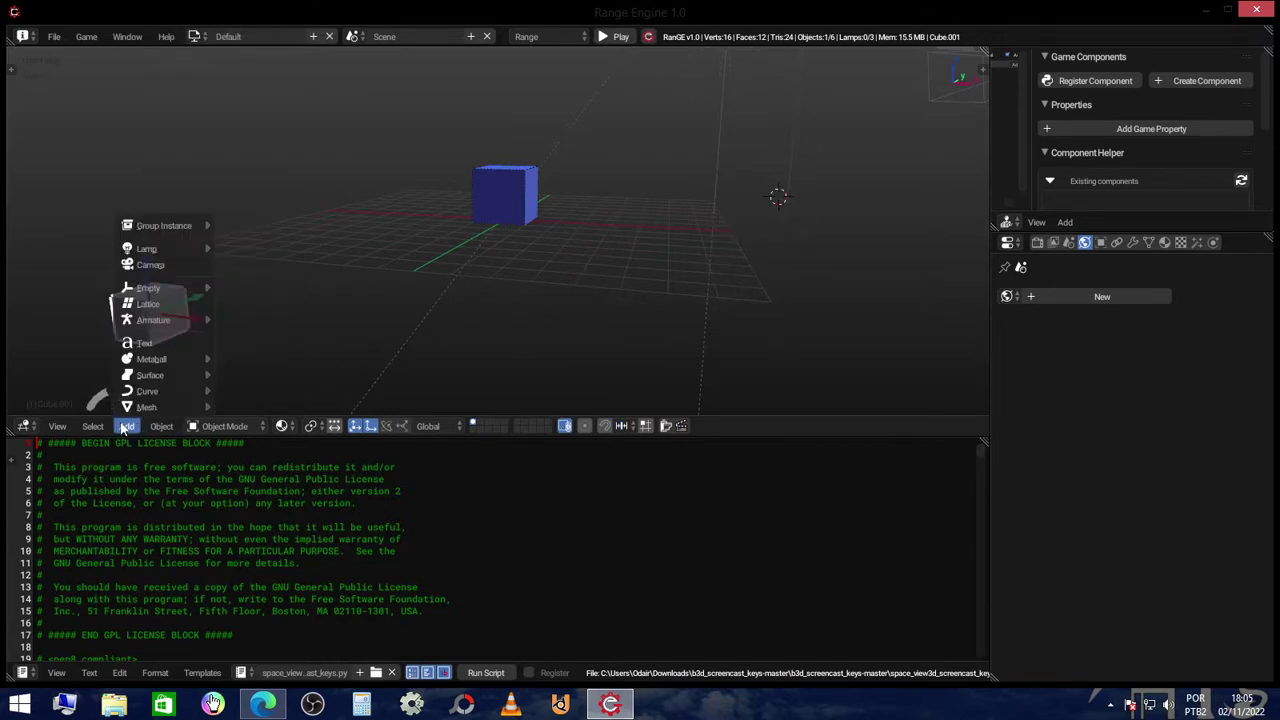
pyautogui.moveTo(146, 407)
pyautogui.click(257, 424)
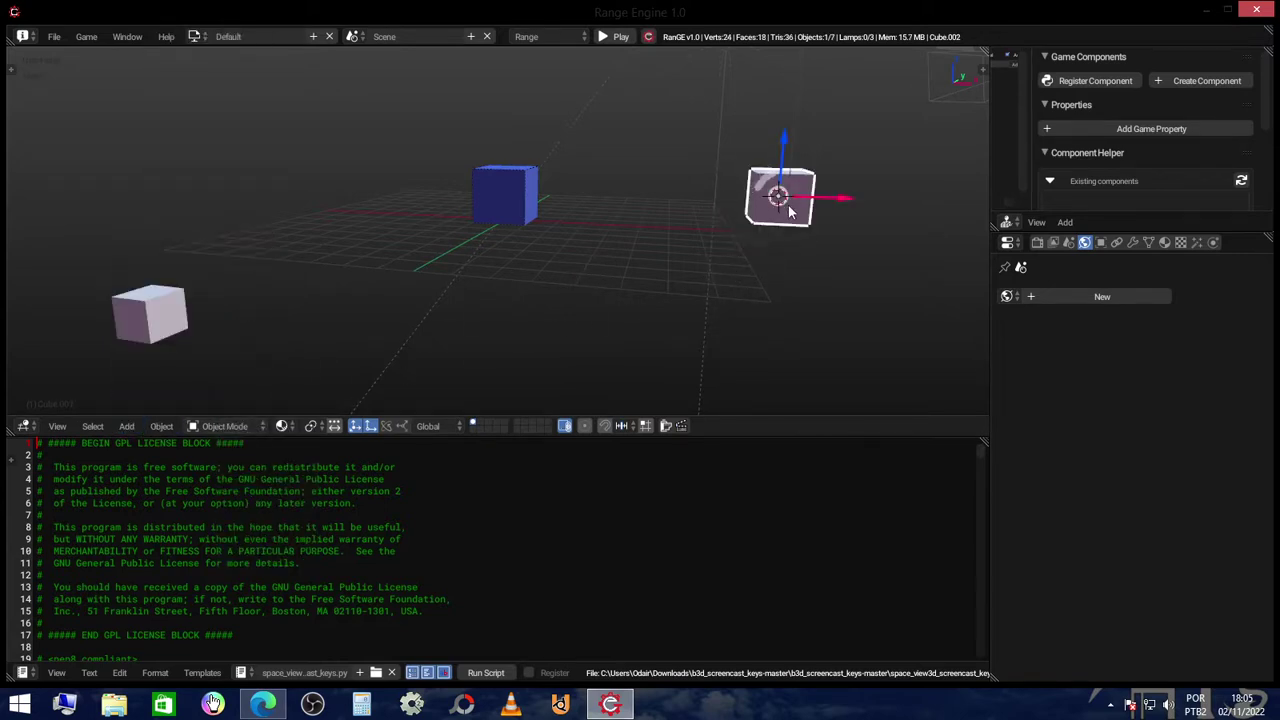
# - Delete both trial cubes so only the blue cube remains
pyautogui.press('x')
pyautogui.rightClick(180, 315)
pyautogui.press('x')
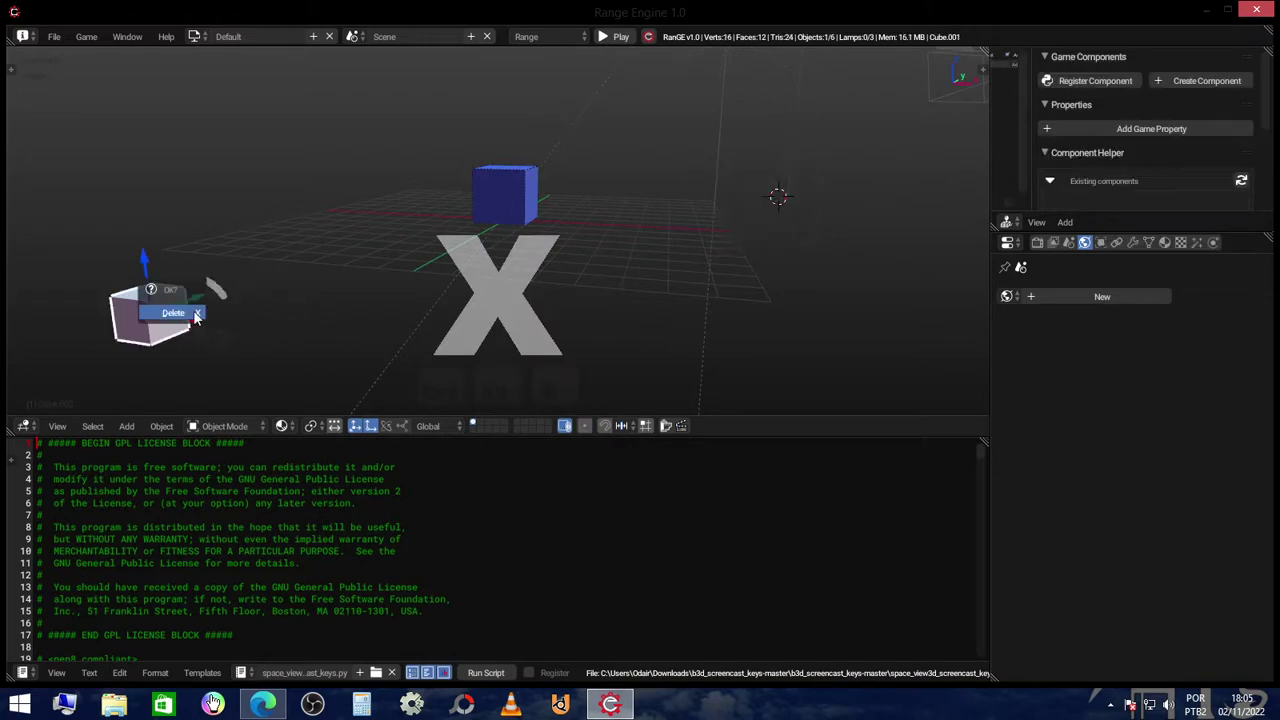
pyautogui.click(185, 312)
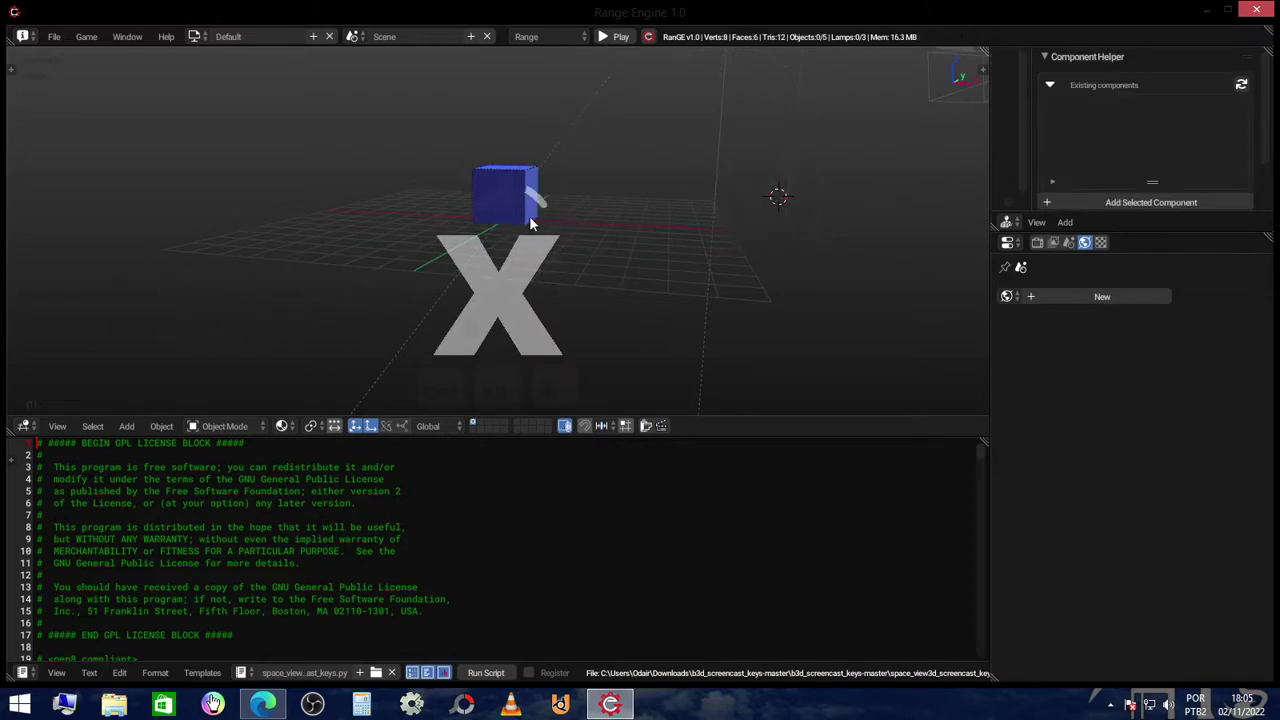
pyautogui.scroll(1, 524, 227)
pyautogui.scroll(4, 524, 227)
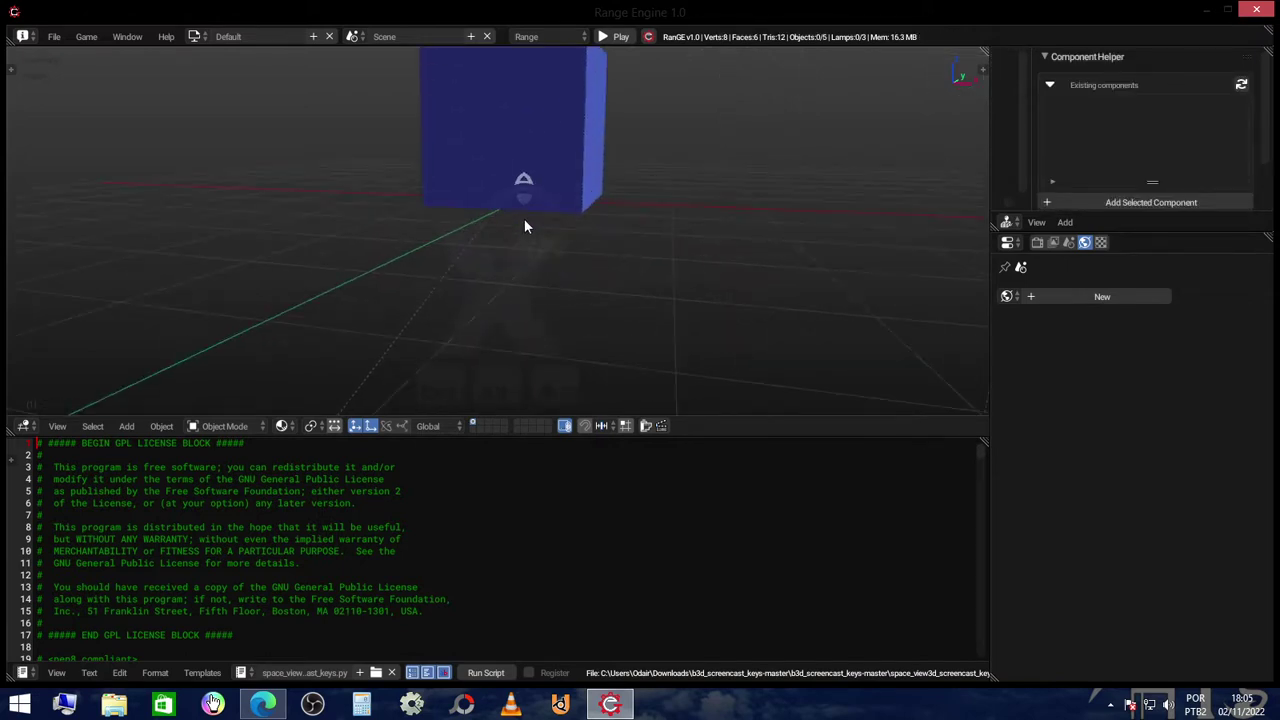
pyautogui.moveTo(512, 223)
pyautogui.mouseDown(button='middle')
pyautogui.moveTo(468, 272)
pyautogui.moveTo(505, 182)
pyautogui.mouseUp(button='middle')
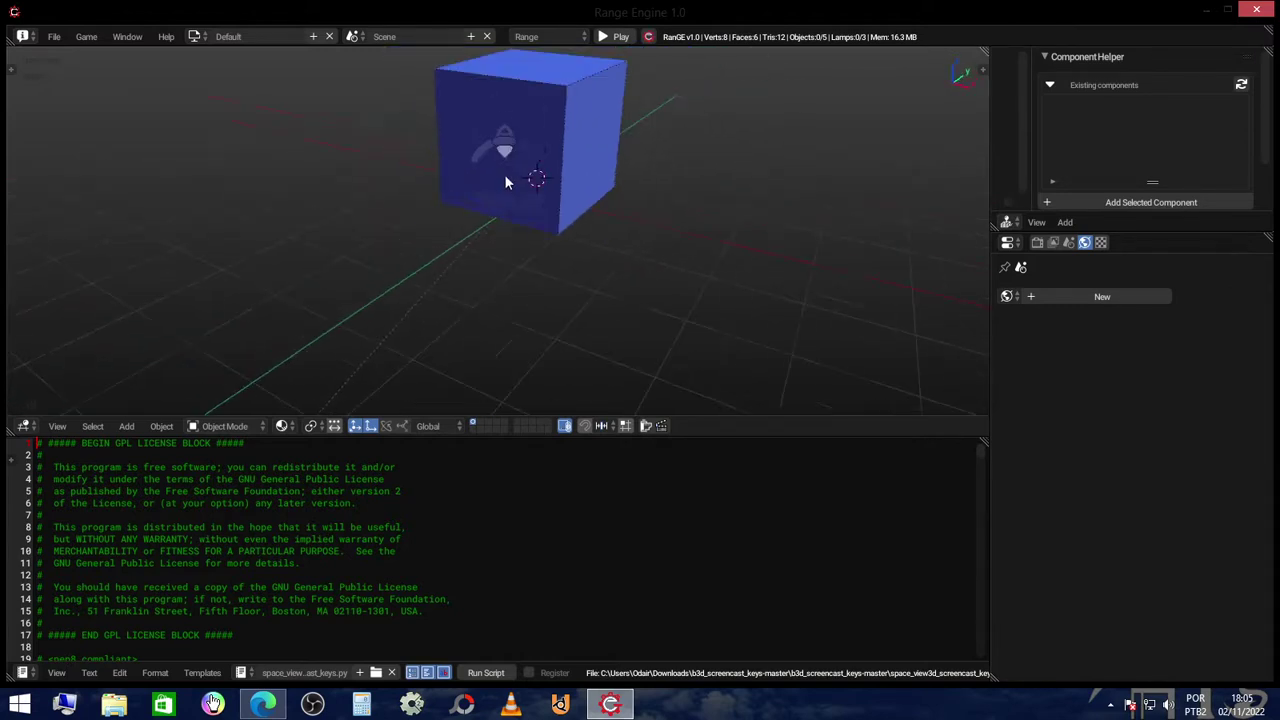
# - Add a second, white cube to the scene
pyautogui.click(165, 426)
pyautogui.moveTo(126, 428)
pyautogui.moveTo(146, 407)
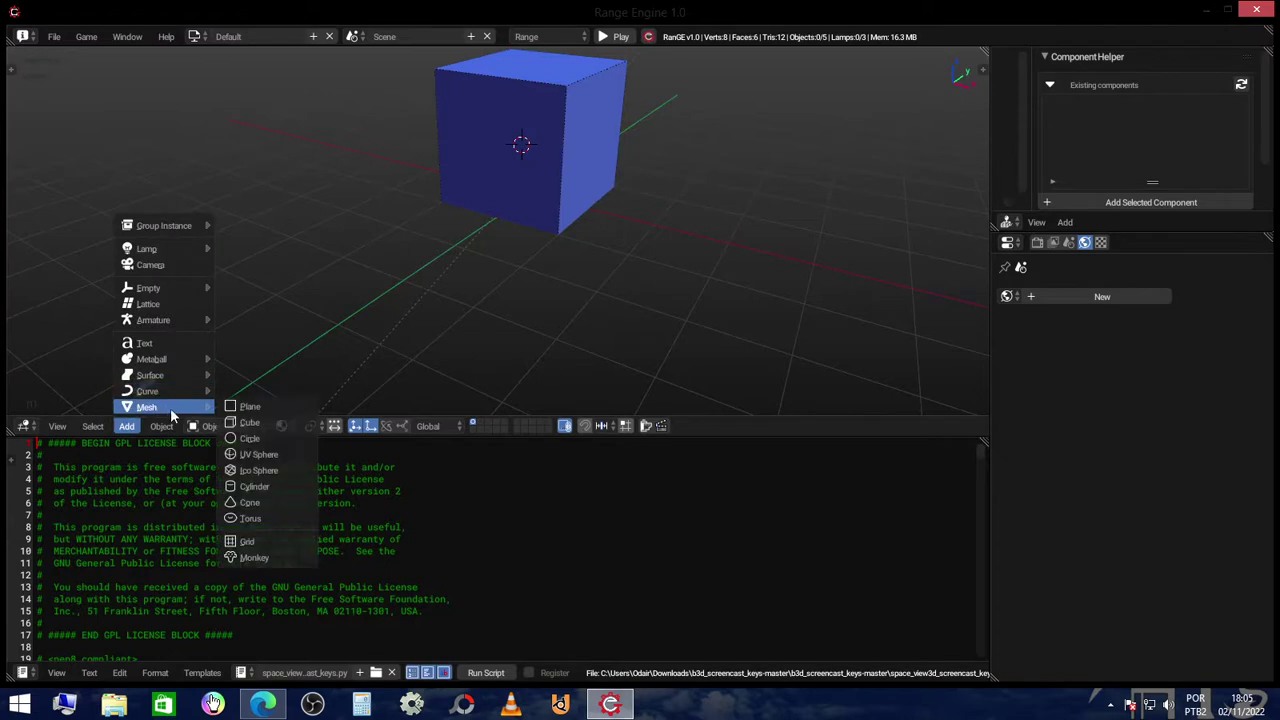
pyautogui.click(268, 428)
pyautogui.moveTo(356, 347)
pyautogui.mouseDown(button='middle')
pyautogui.moveTo(504, 189)
pyautogui.moveTo(497, 97)
pyautogui.mouseUp(button='middle')
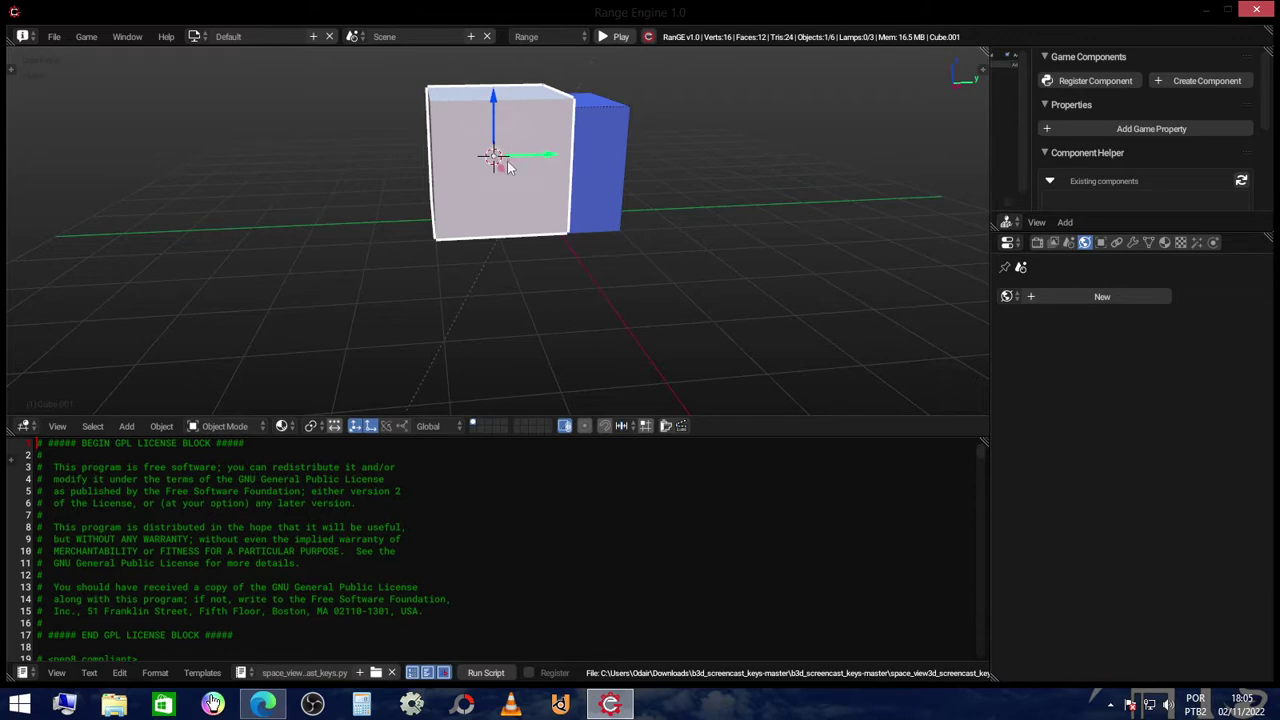
# - Lower the white cube and slide it sideways until it sits directly under the blue cube
pyautogui.press('g')
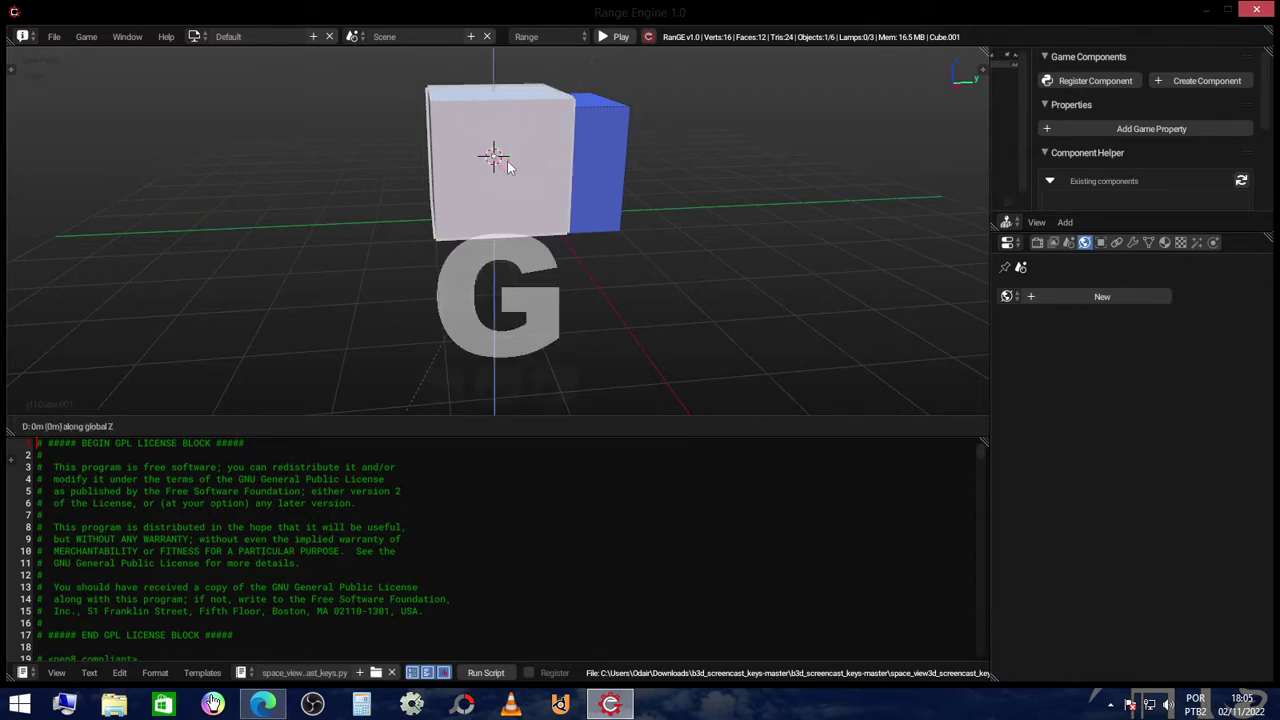
pyautogui.rightClick(512, 260)
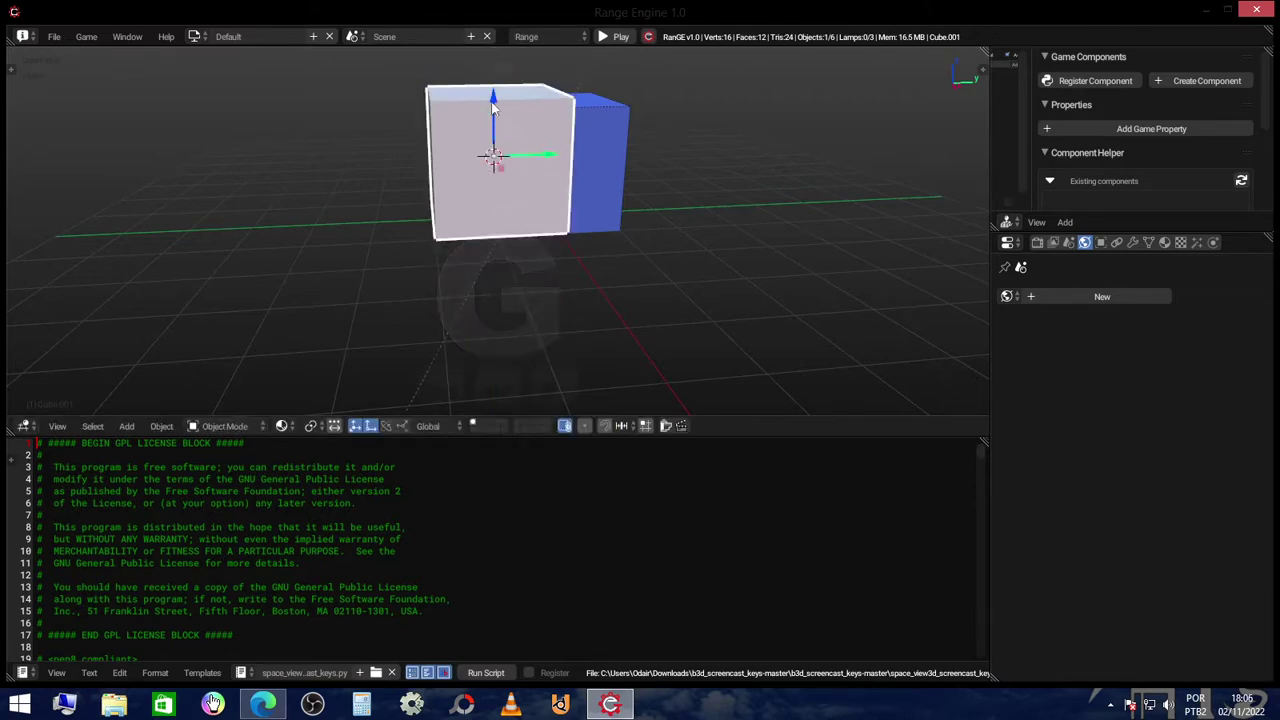
pyautogui.moveTo(535, 138); pyautogui.dragTo(514, 80, button='middle')
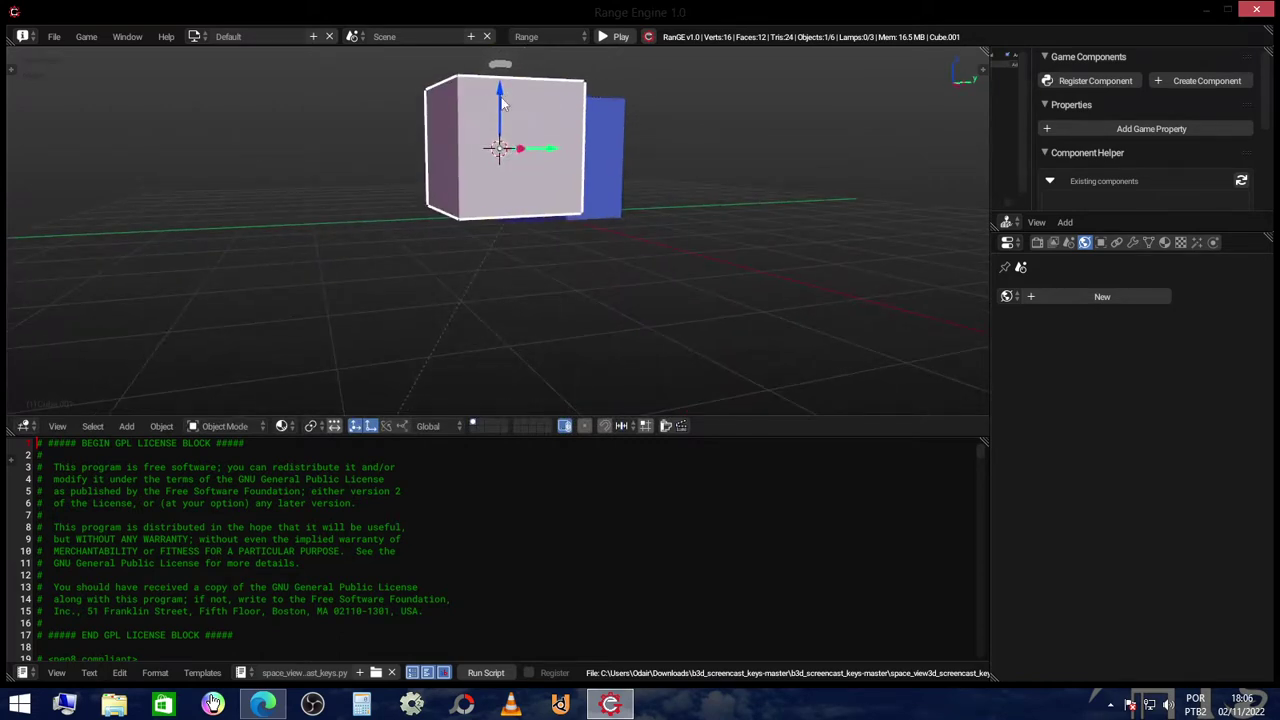
pyautogui.moveTo(504, 107)
pyautogui.mouseDown(button='middle')
pyautogui.moveTo(521, 233)
pyautogui.moveTo(545, 140)
pyautogui.moveTo(512, 224)
pyautogui.mouseUp(button='middle')
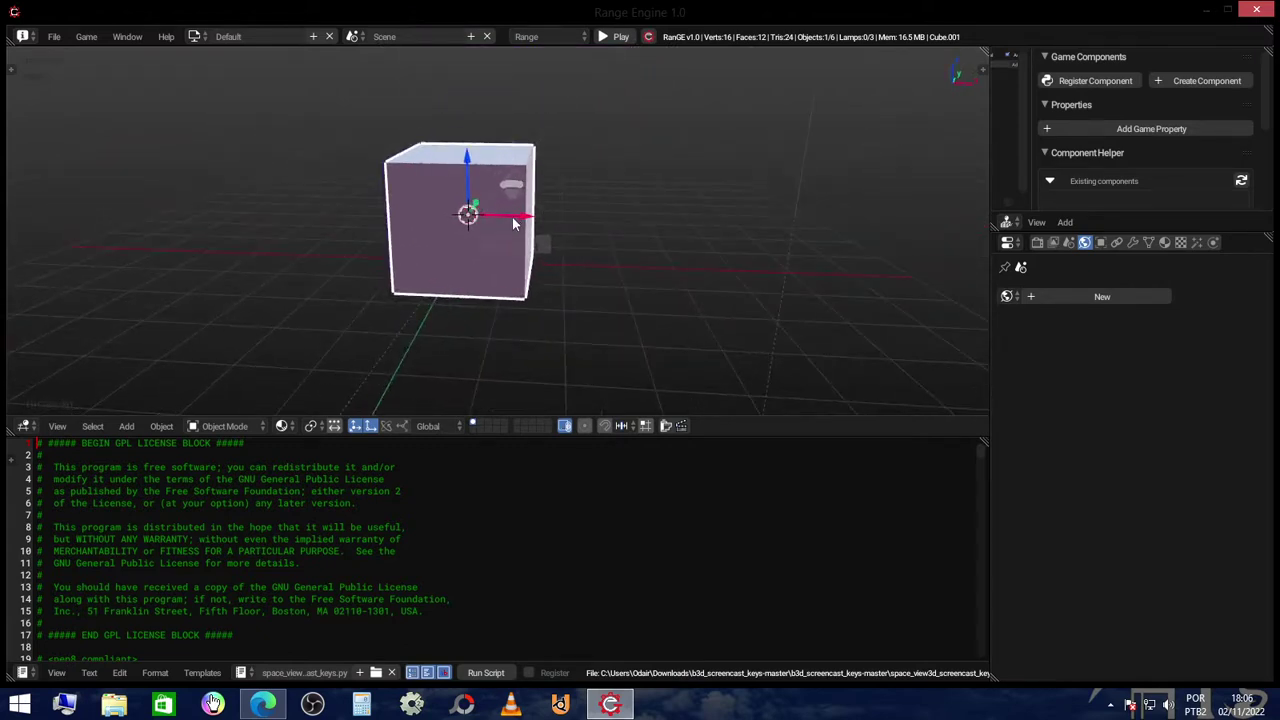
pyautogui.moveTo(467, 156); pyautogui.dragTo(472, 280)
pyautogui.moveTo(472, 280)
pyautogui.mouseDown(button='middle')
pyautogui.moveTo(473, 322)
pyautogui.moveTo(386, 320)
pyautogui.mouseUp(button='middle')
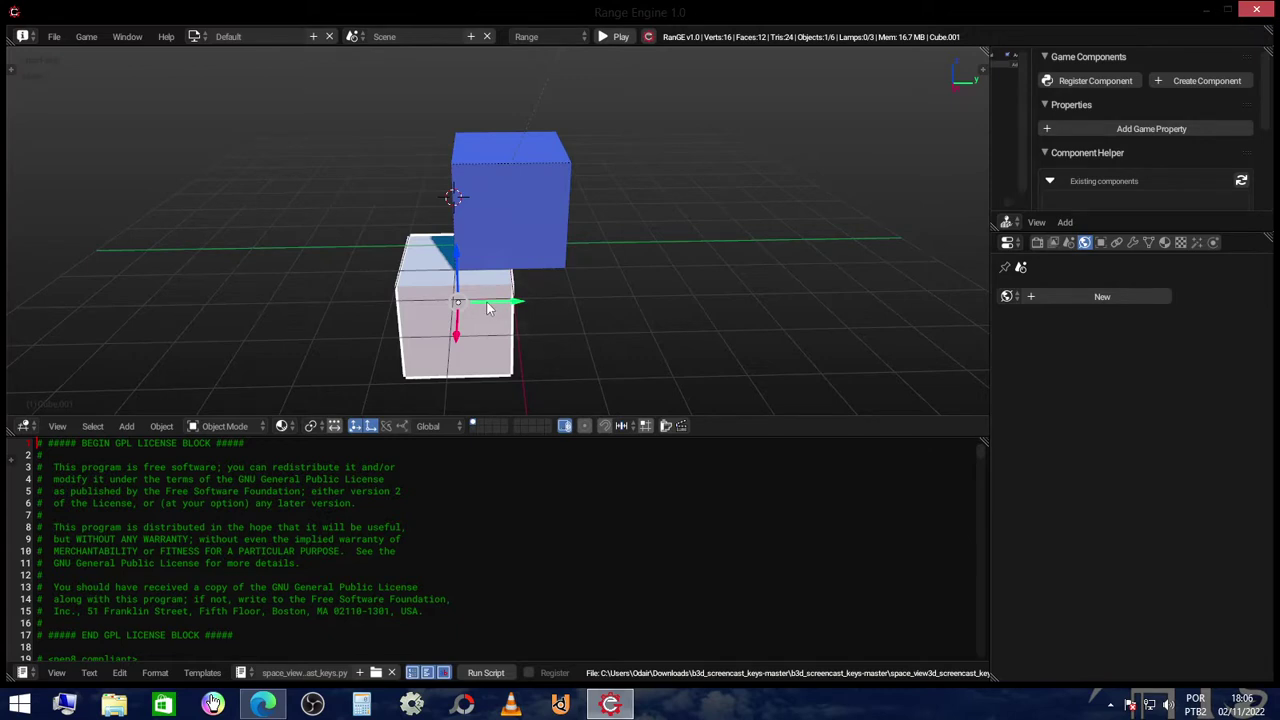
pyautogui.moveTo(487, 308); pyautogui.dragTo(550, 315)
pyautogui.moveTo(669, 304)
pyautogui.mouseDown(button='middle')
pyautogui.moveTo(718, 295)
pyautogui.moveTo(494, 322)
pyautogui.mouseUp(button='middle')
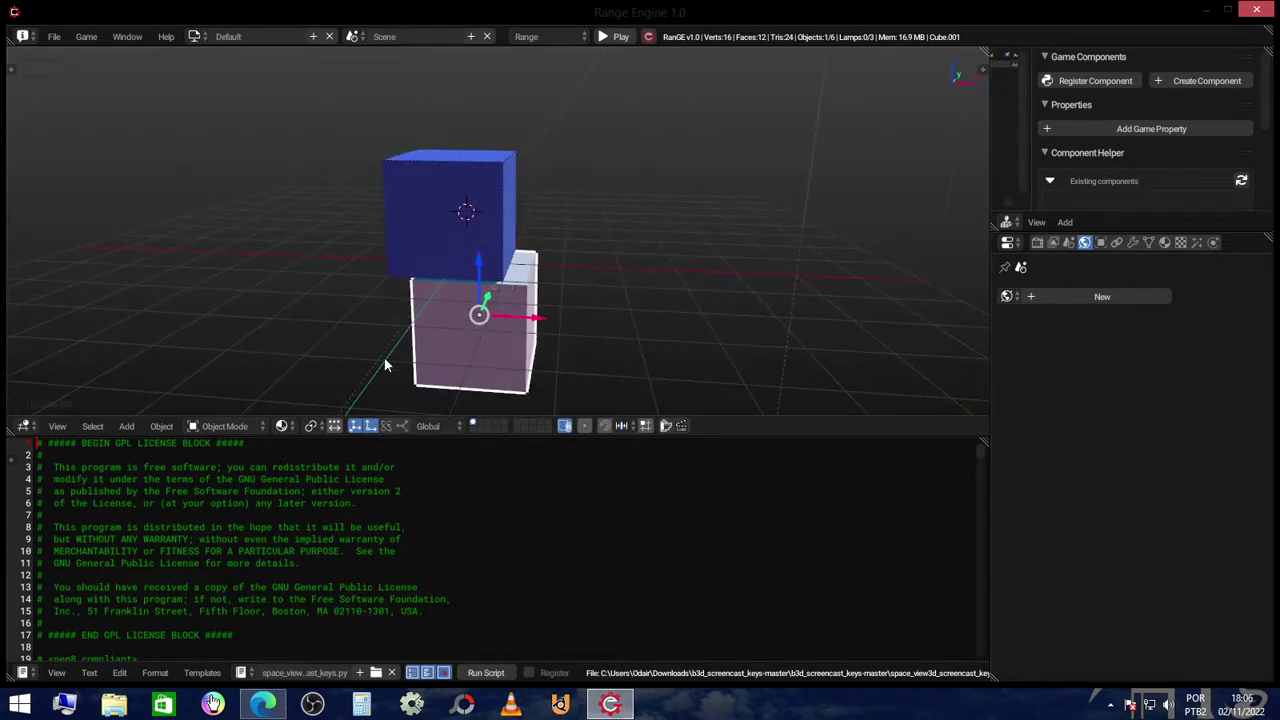
# - In Edit Mode, scale the white cube's mesh about 18x along X into a long bar
pyautogui.click(232, 427)
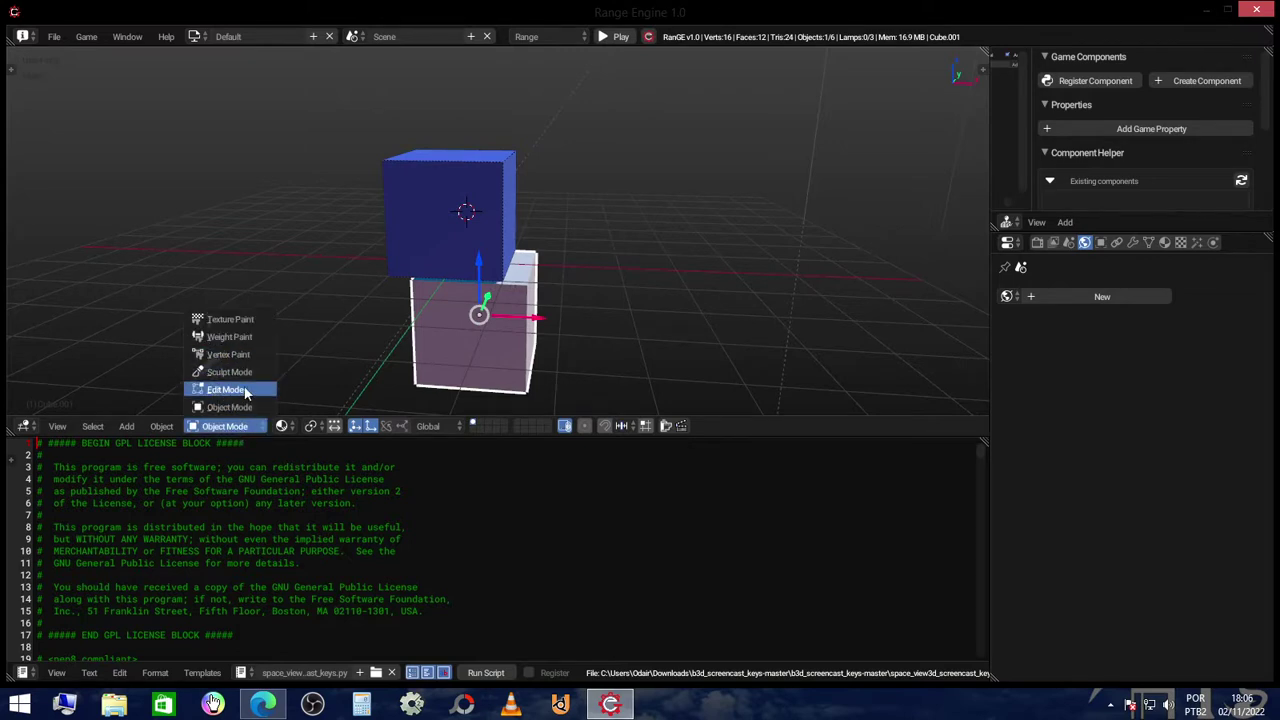
pyautogui.click(241, 392)
pyautogui.press('Tab')
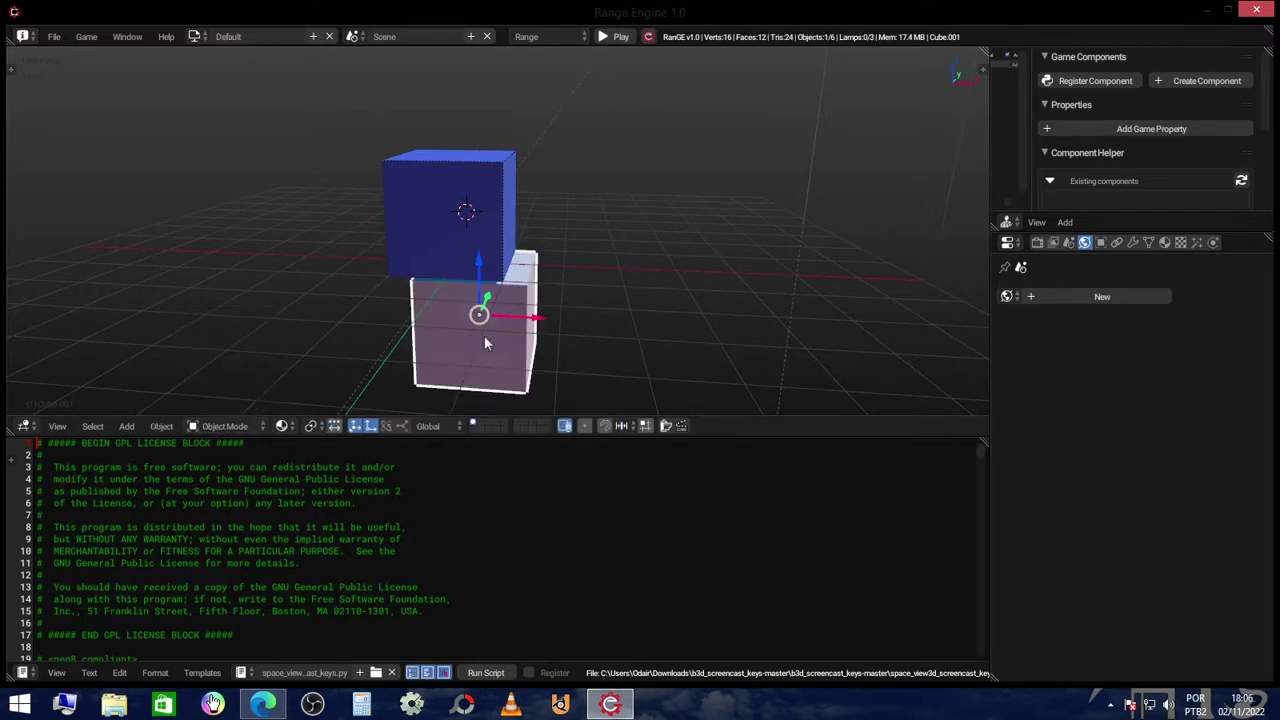
pyautogui.press('Tab')
pyautogui.press('Tab')
pyautogui.press('Tab')
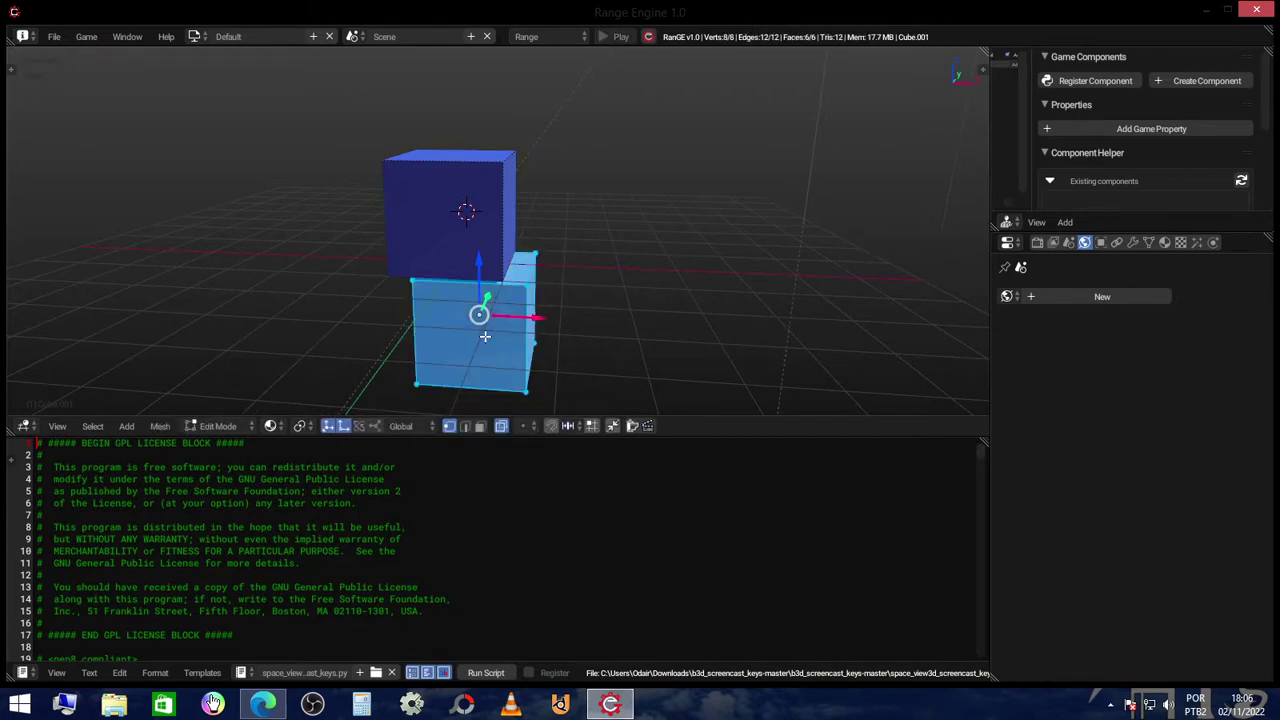
pyautogui.moveTo(494, 336); pyautogui.dragTo(478, 332, button='middle')
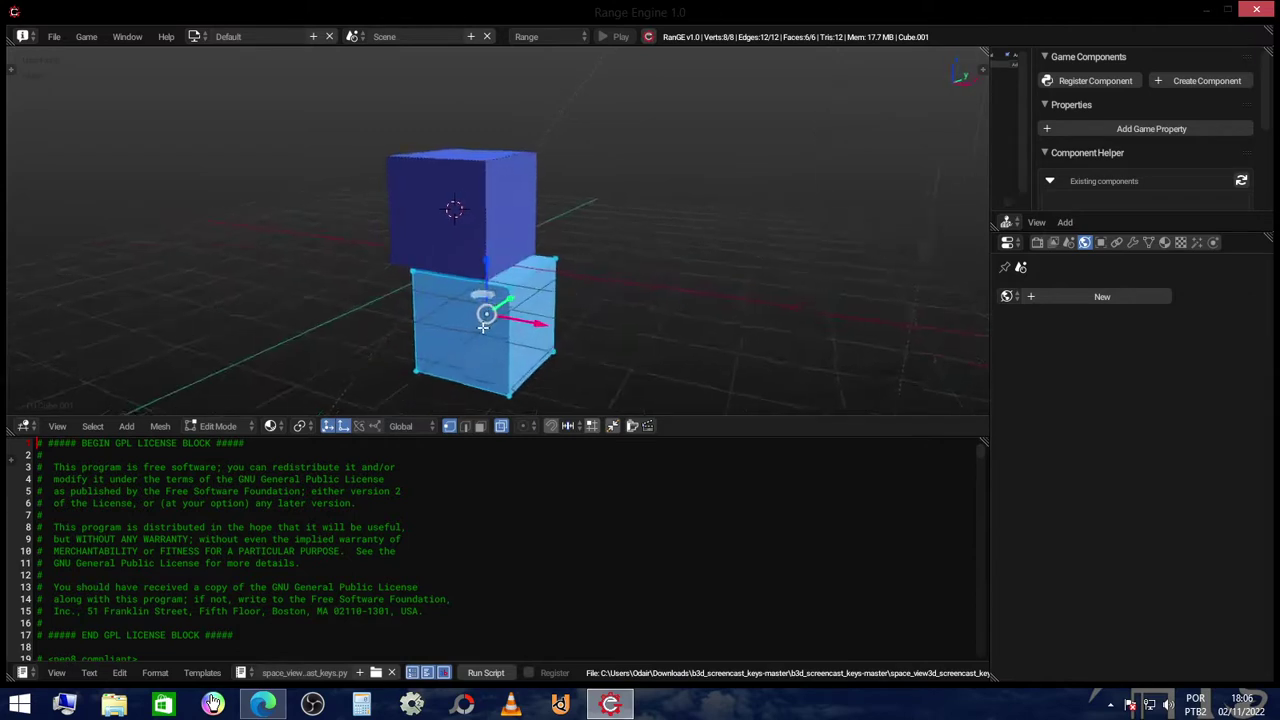
pyautogui.press('s')
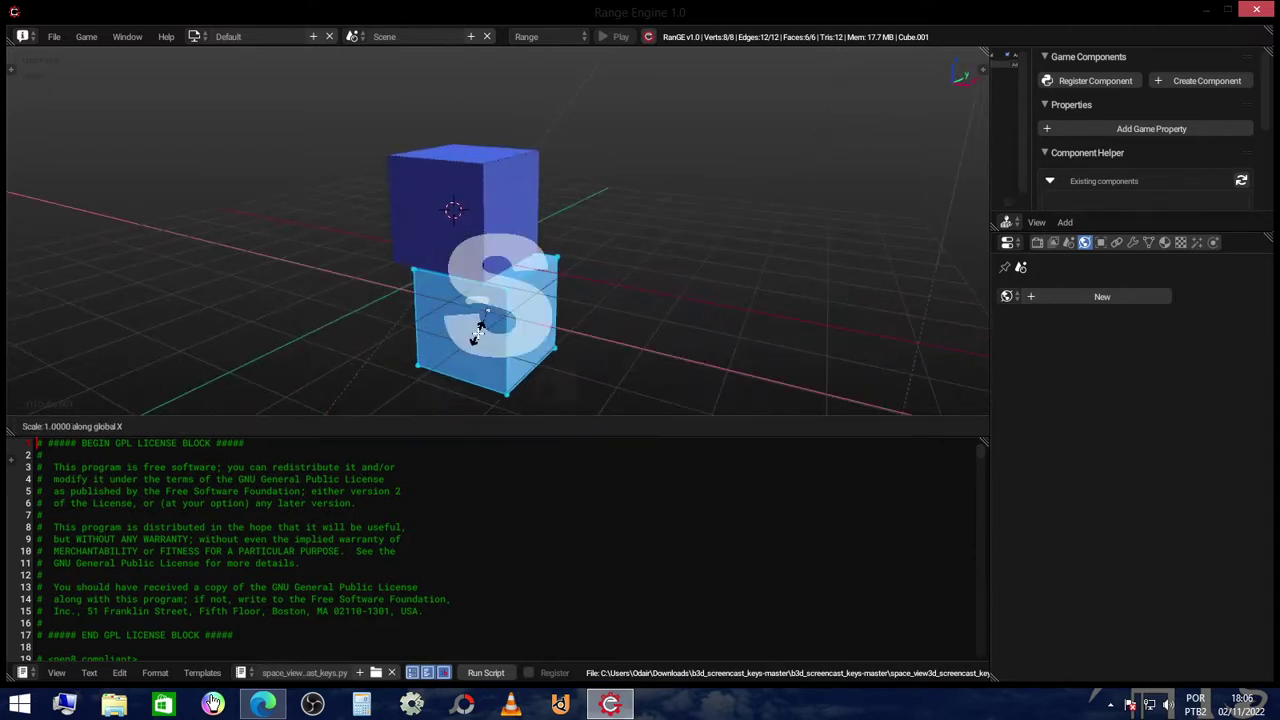
pyautogui.press('x')
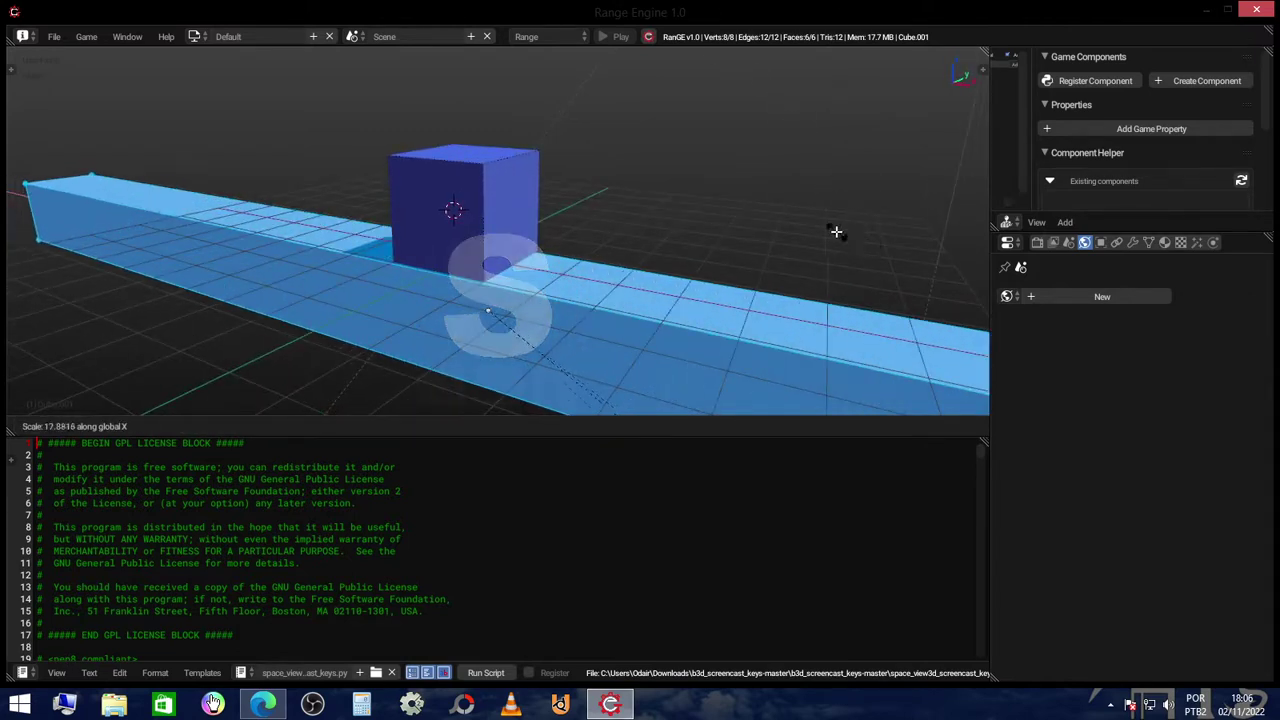
pyautogui.click(780, 222)
pyautogui.moveTo(695, 250)
pyautogui.mouseDown(button='middle')
pyautogui.moveTo(596, 312)
pyautogui.moveTo(645, 296)
pyautogui.moveTo(570, 295)
pyautogui.mouseUp(button='middle')
pyautogui.press('Tab')
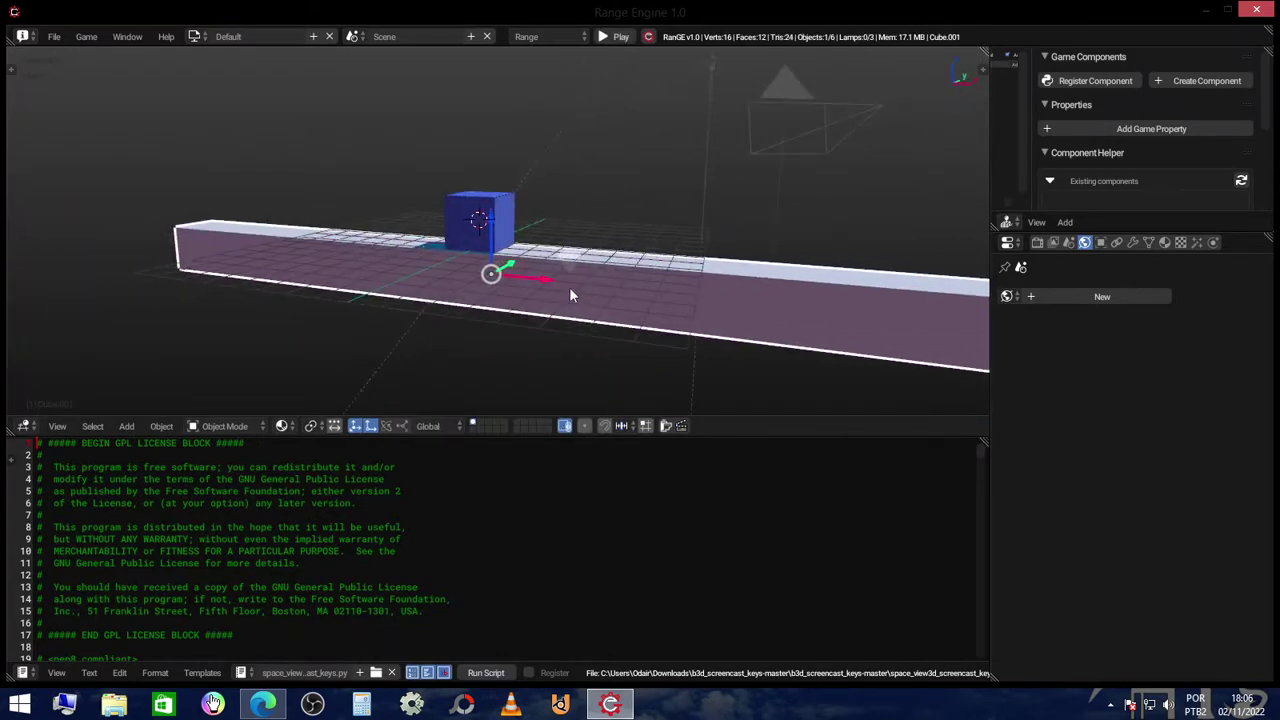
pyautogui.press('Tab')
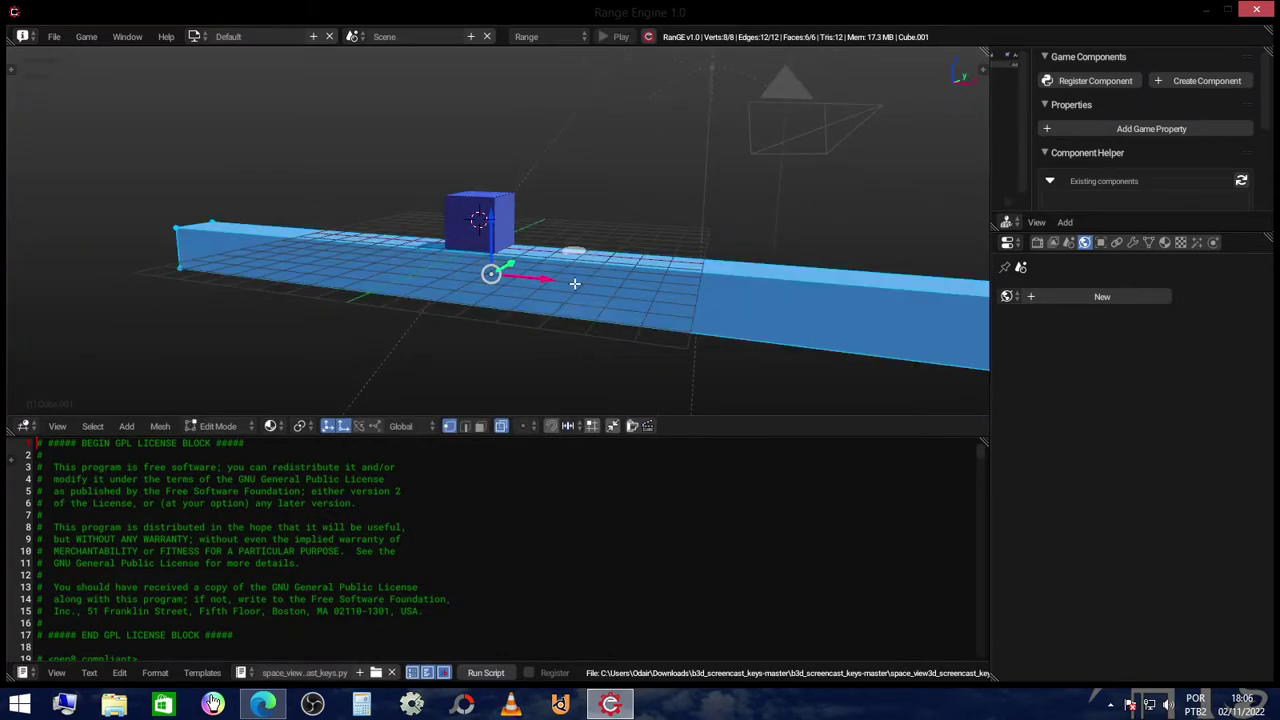
# - Return to Object Mode and lower the bar vertically beneath the blue cube
pyautogui.click(215, 426)
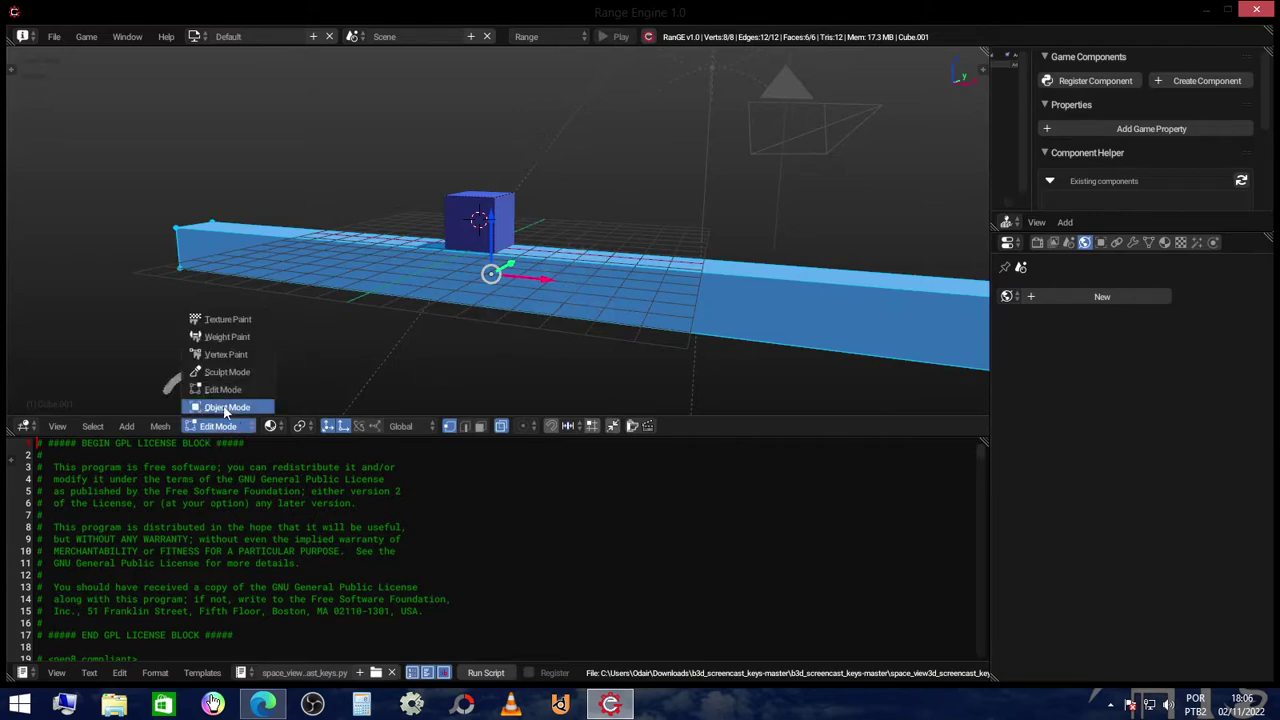
pyautogui.click(225, 407)
pyautogui.moveTo(560, 255)
pyautogui.mouseDown(button='middle')
pyautogui.moveTo(388, 255)
pyautogui.moveTo(325, 221)
pyautogui.moveTo(485, 268)
pyautogui.moveTo(685, 245)
pyautogui.mouseUp(button='middle')
pyautogui.press('g')
pyautogui.press('z')
pyautogui.click(516, 268)
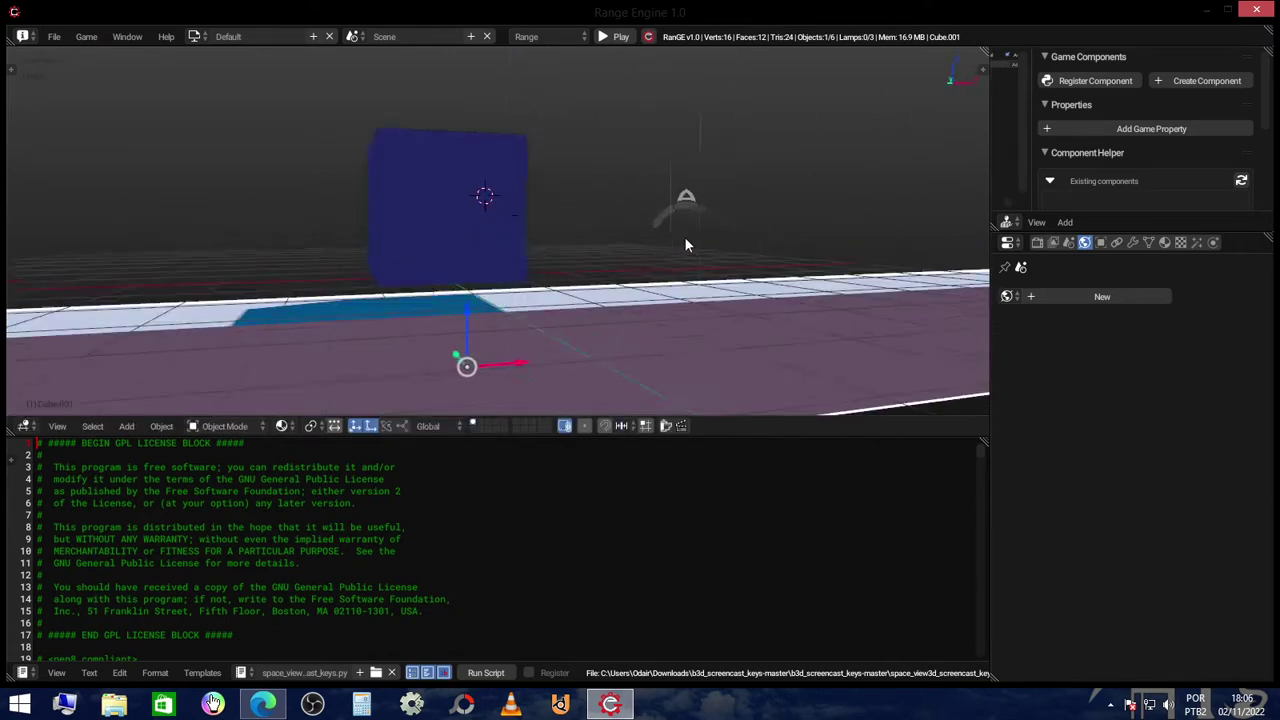
# - Scale the blue cube's mesh to 0.33 in X and Y, making a tall narrow block
pyautogui.click(446, 187)
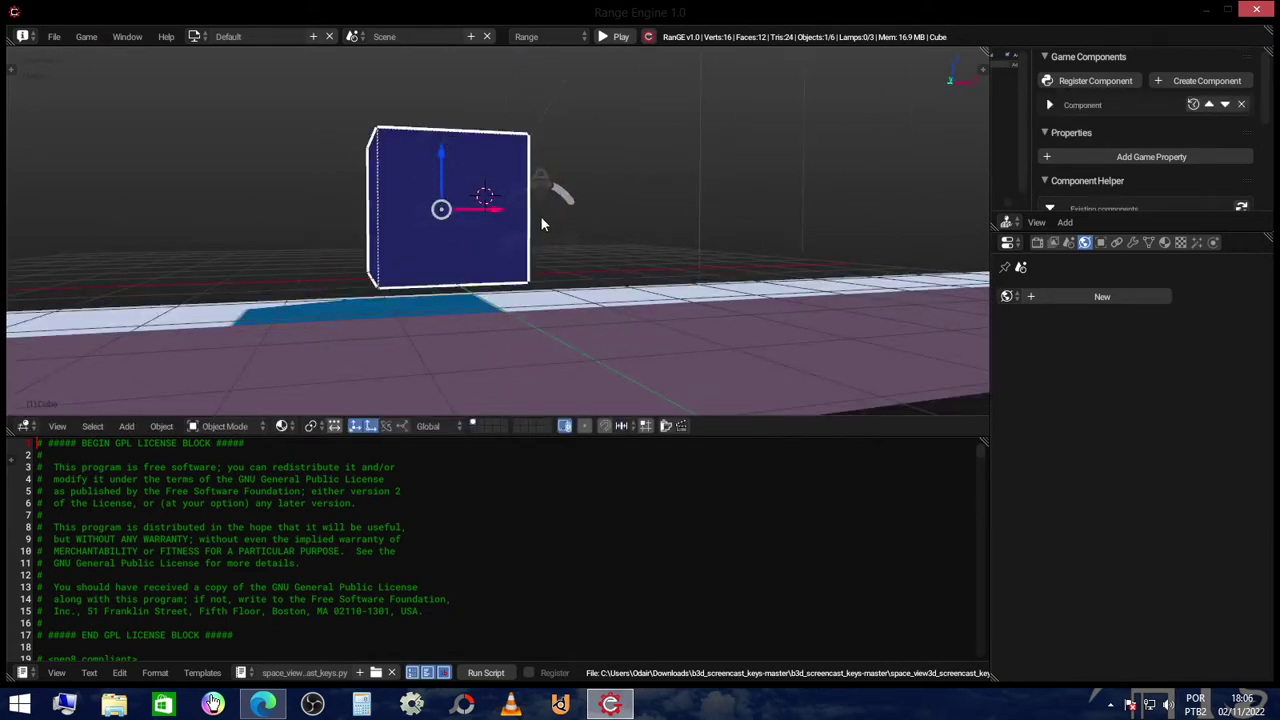
pyautogui.press('Tab')
pyautogui.press('s')
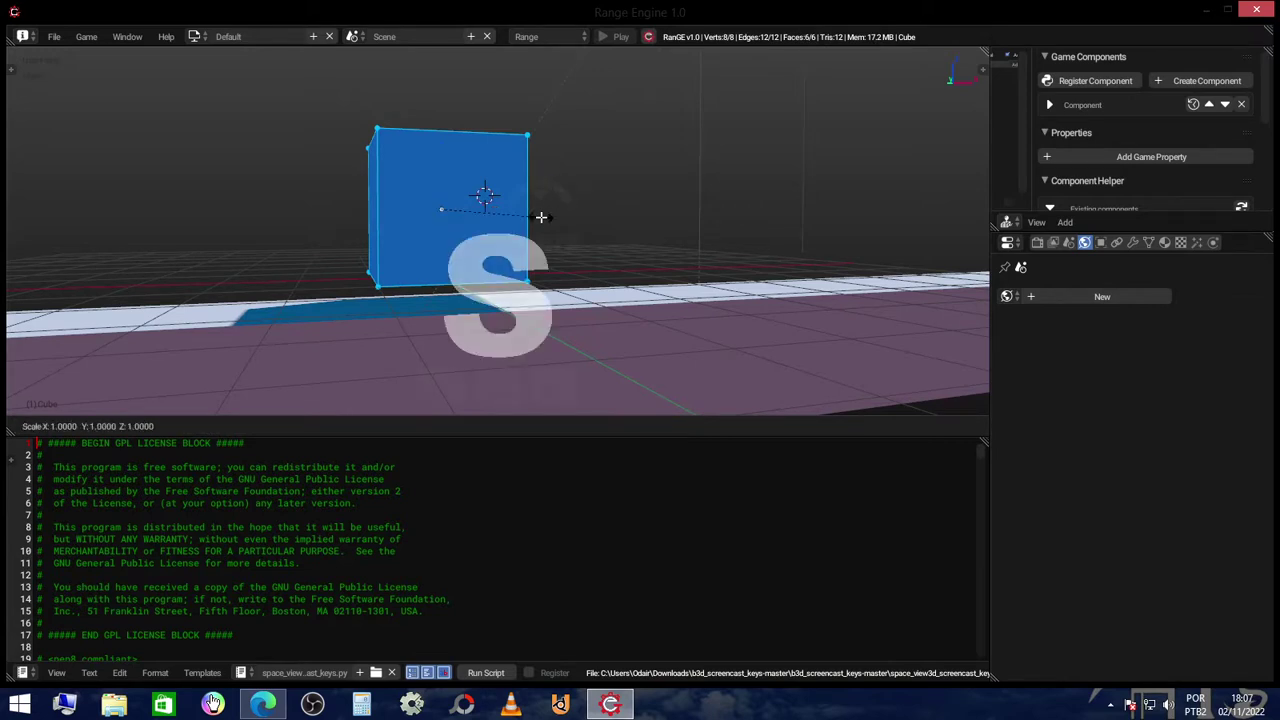
pyautogui.hotkey('shift', 'z')
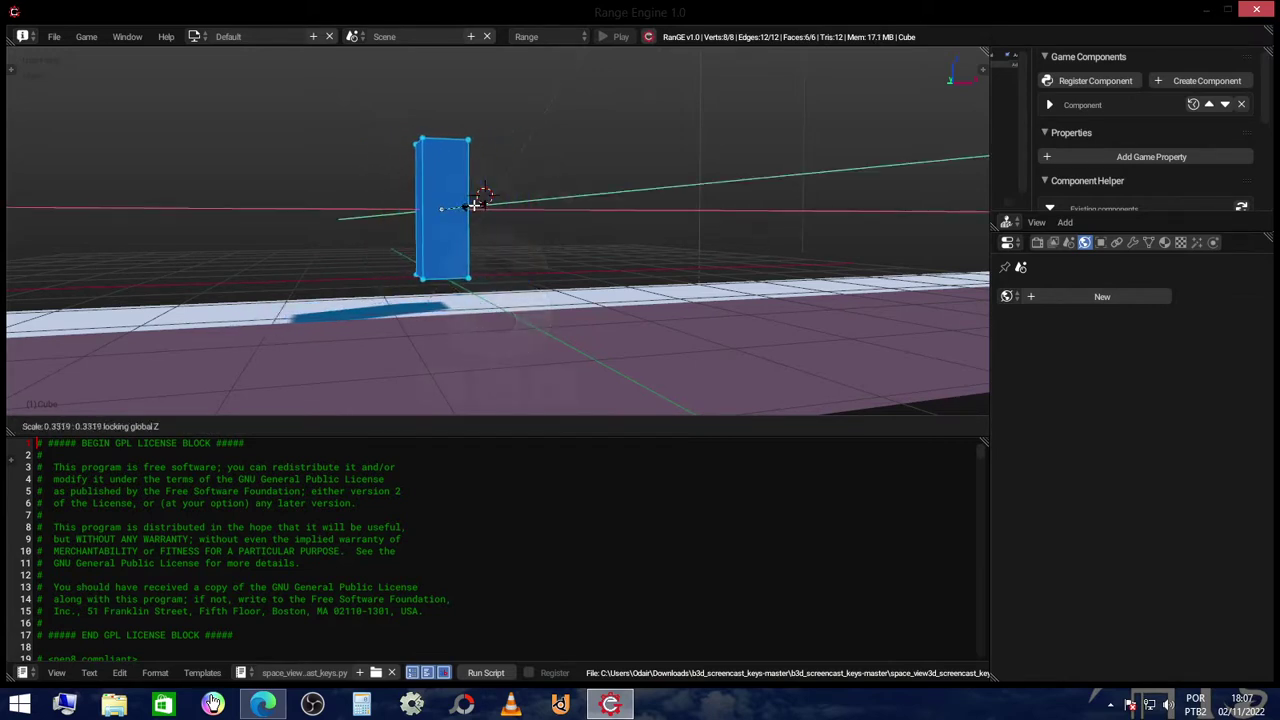
pyautogui.click(484, 203)
pyautogui.moveTo(484, 203)
pyautogui.mouseDown(button='middle')
pyautogui.moveTo(440, 204)
pyautogui.moveTo(450, 170)
pyautogui.mouseUp(button='middle')
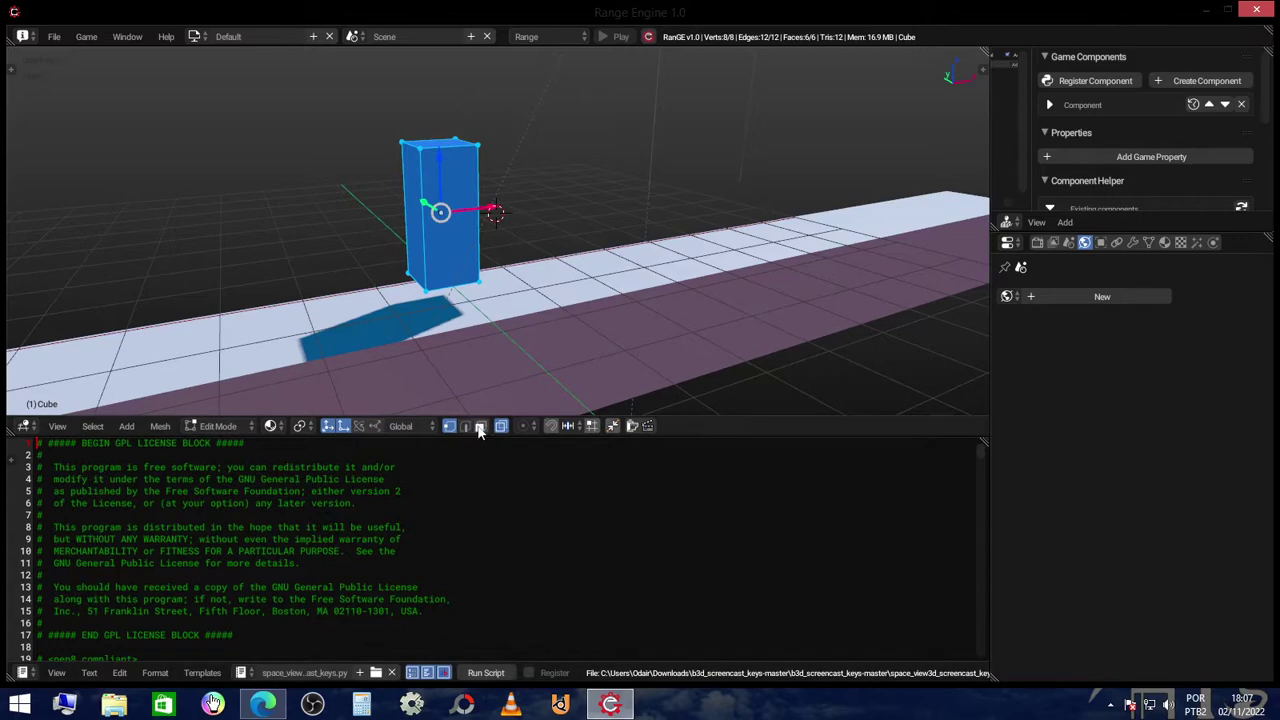
# - Select one face of the block, try pulling it out, and undo the change
pyautogui.press('3')
pyautogui.click(450, 427)
pyautogui.click(480, 426)
pyautogui.click(426, 180)
pyautogui.moveTo(500, 206)
pyautogui.mouseDown(button='middle')
pyautogui.moveTo(525, 228)
pyautogui.moveTo(470, 258)
pyautogui.moveTo(443, 250)
pyautogui.mouseUp(button='middle')
pyautogui.press('g')
pyautogui.hotkey('ctrl', 'z')
pyautogui.hotkey('ctrl', 'z')
pyautogui.hotkey('ctrl', 'z')
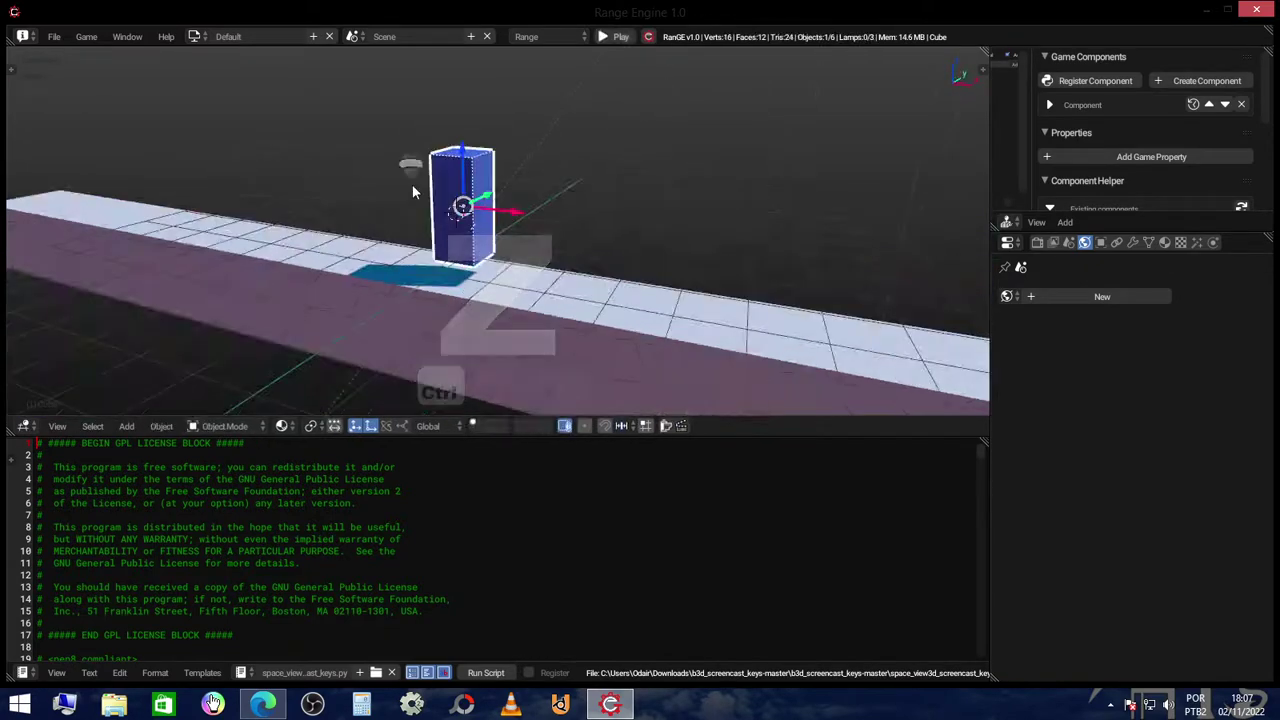
pyautogui.moveTo(463, 206)
pyautogui.mouseDown(button='middle')
pyautogui.moveTo(543, 258)
pyautogui.moveTo(743, 264)
pyautogui.moveTo(623, 246)
pyautogui.moveTo(628, 280)
pyautogui.moveTo(649, 268)
pyautogui.moveTo(630, 280)
pyautogui.mouseUp(button='middle')
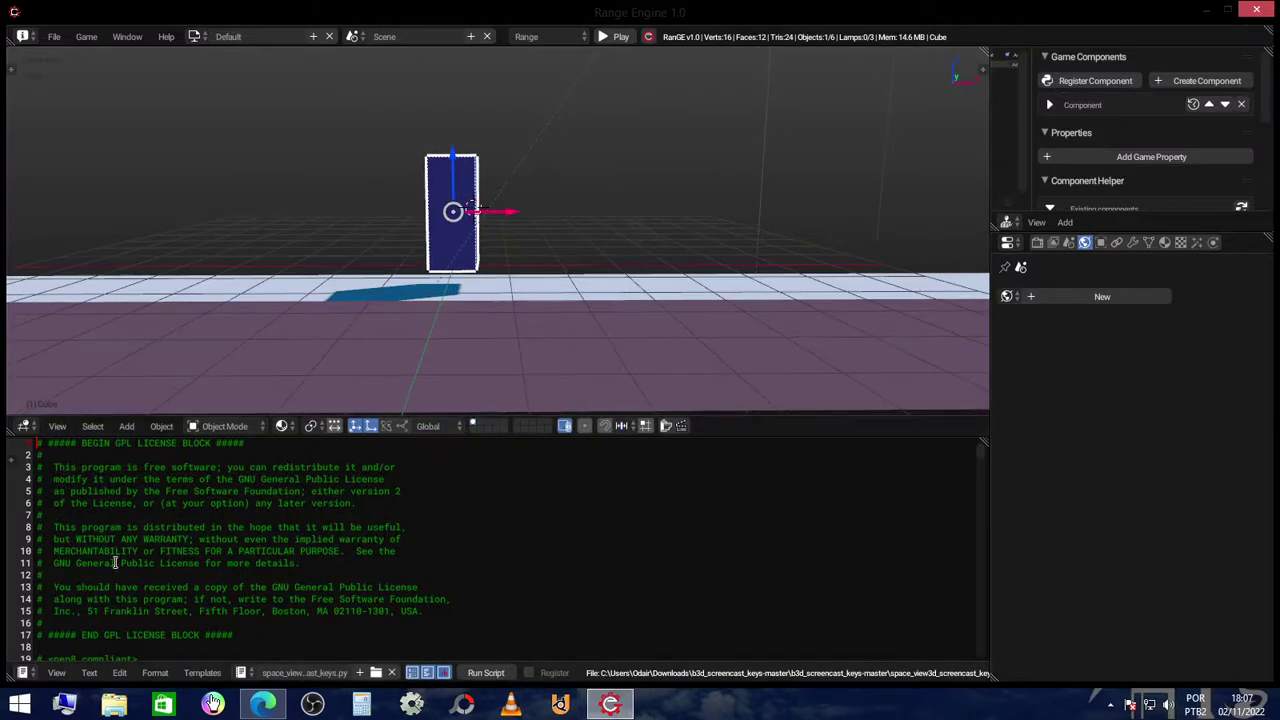
# - Turn the lower pane into the Logic Editor and widen it to show the Actuators column
pyautogui.click(22, 675)
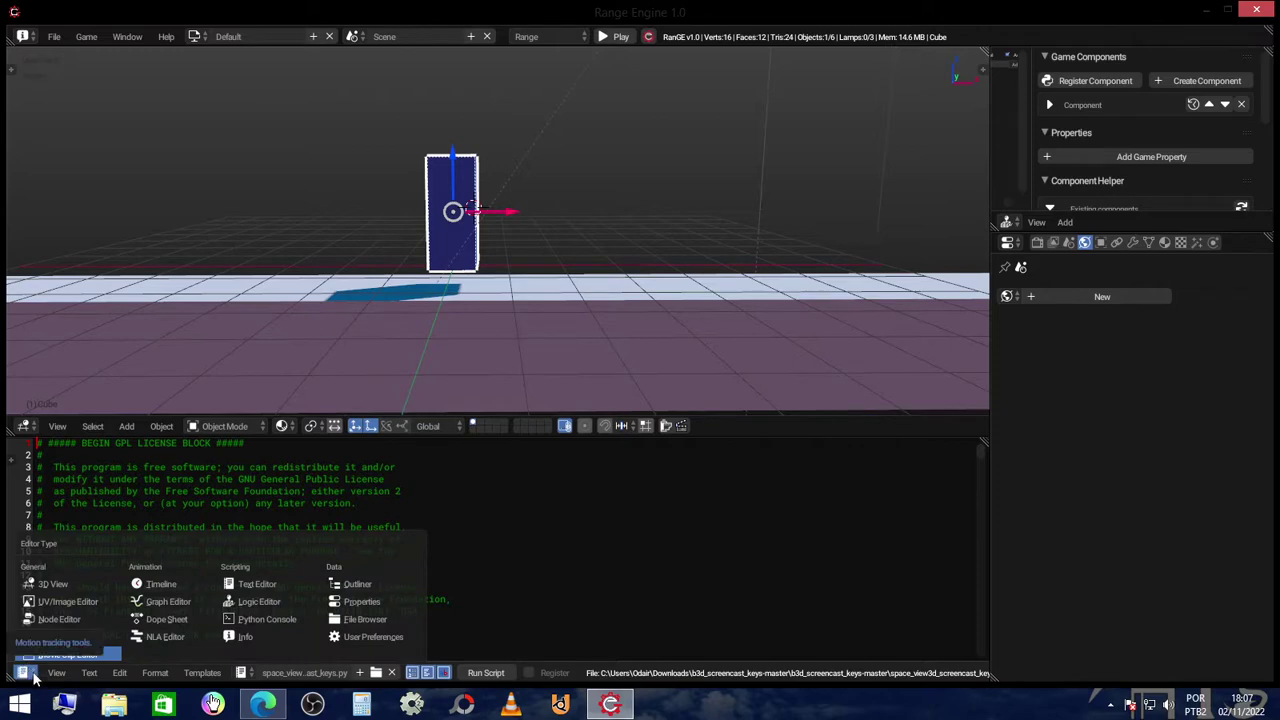
pyautogui.click(282, 603)
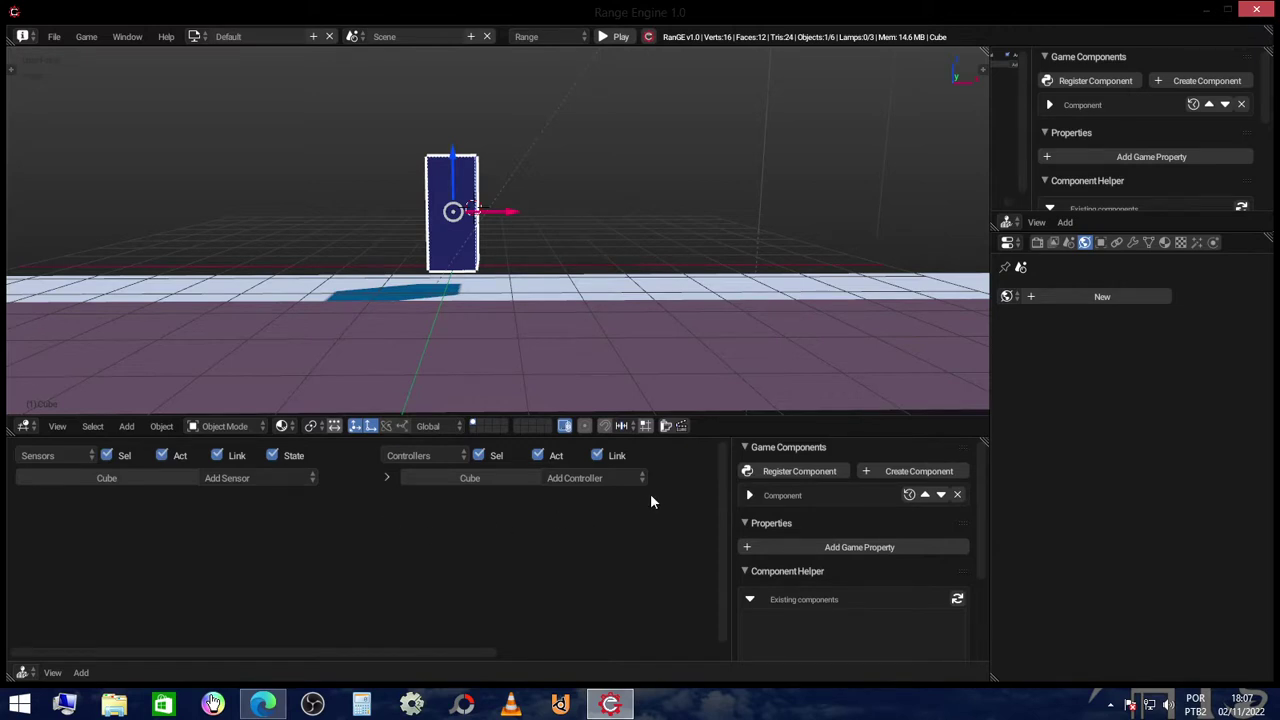
pyautogui.moveTo(731, 508); pyautogui.dragTo(988, 523)
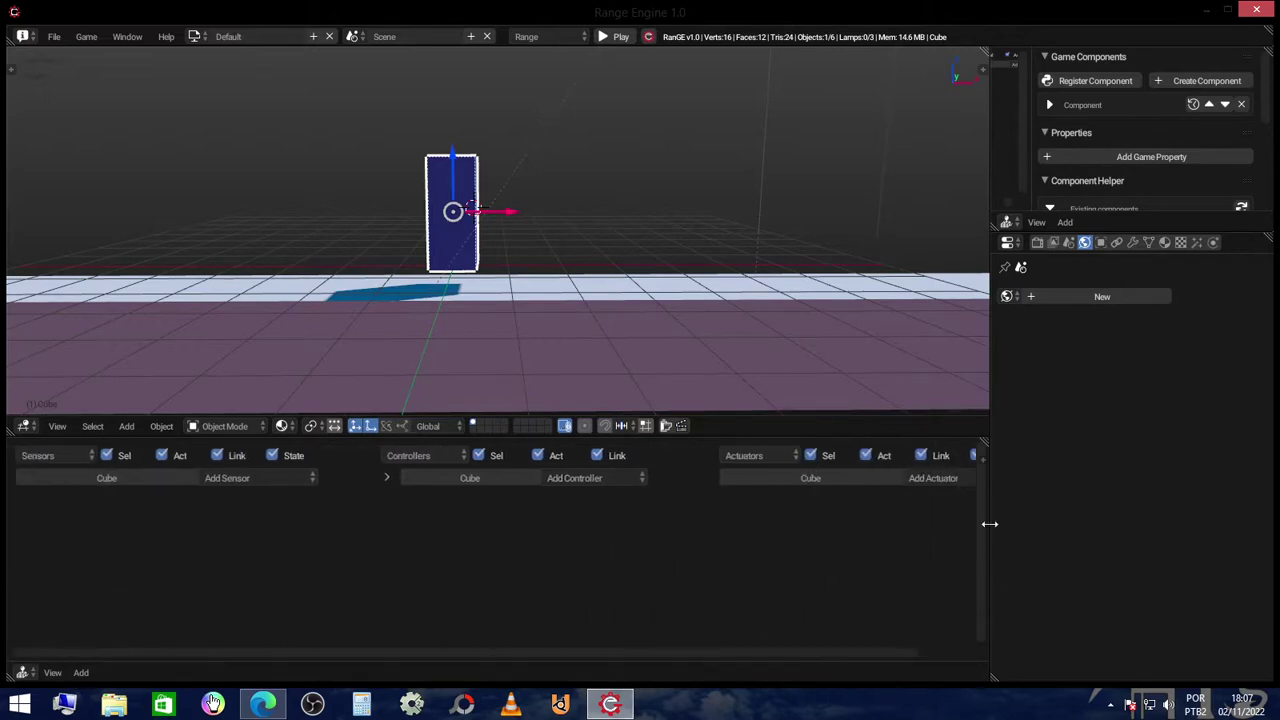
pyautogui.press('n')
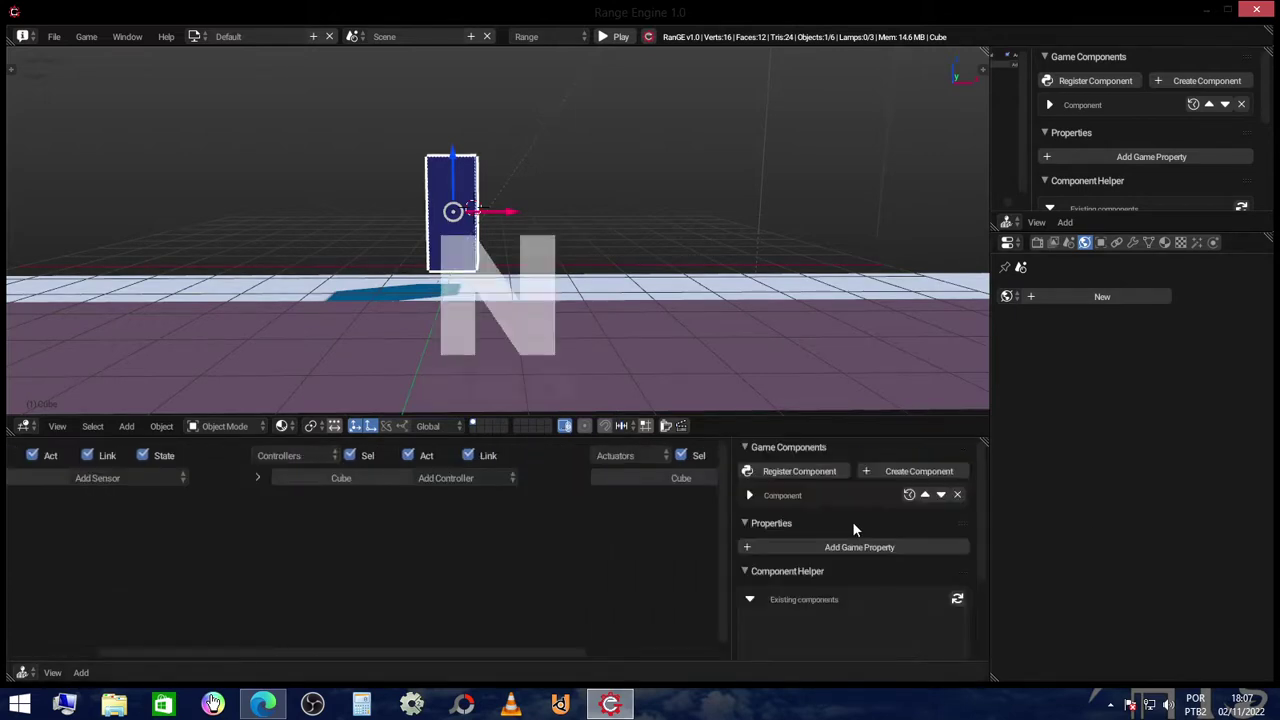
pyautogui.press('n')
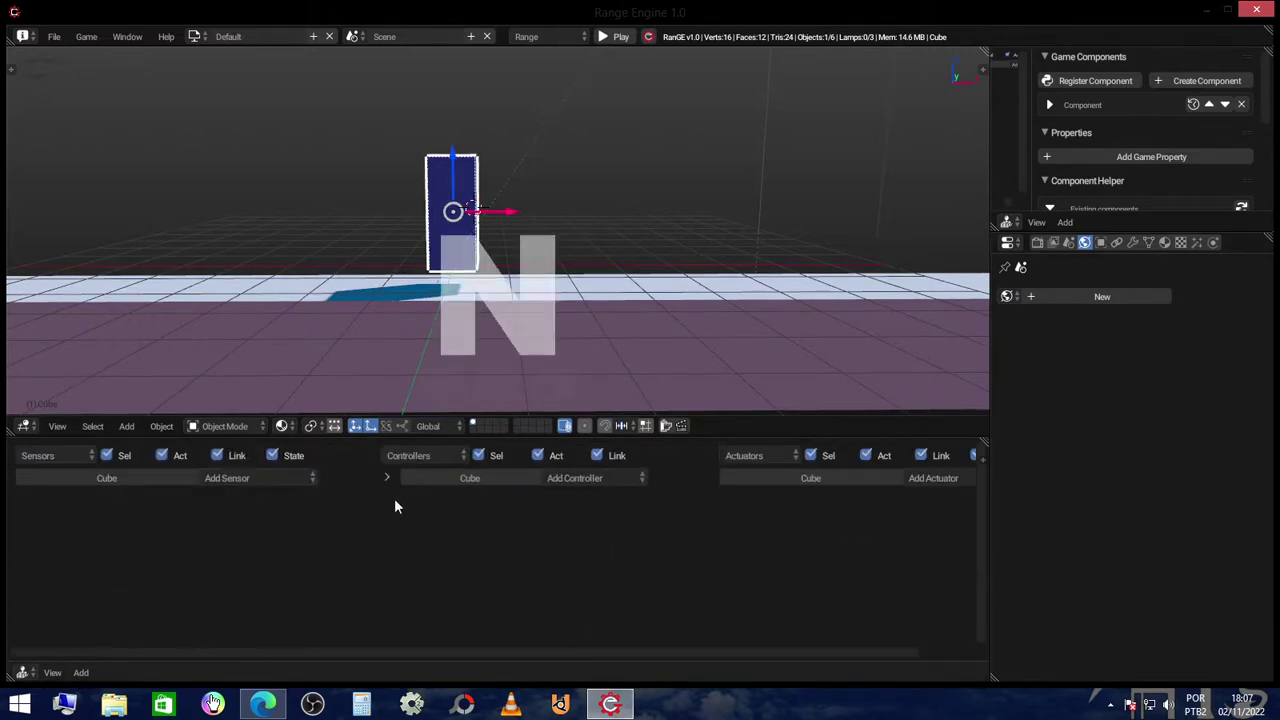
pyautogui.keyDown('ctrl'); pyautogui.scroll(3, 300, 505); pyautogui.keyUp('ctrl')
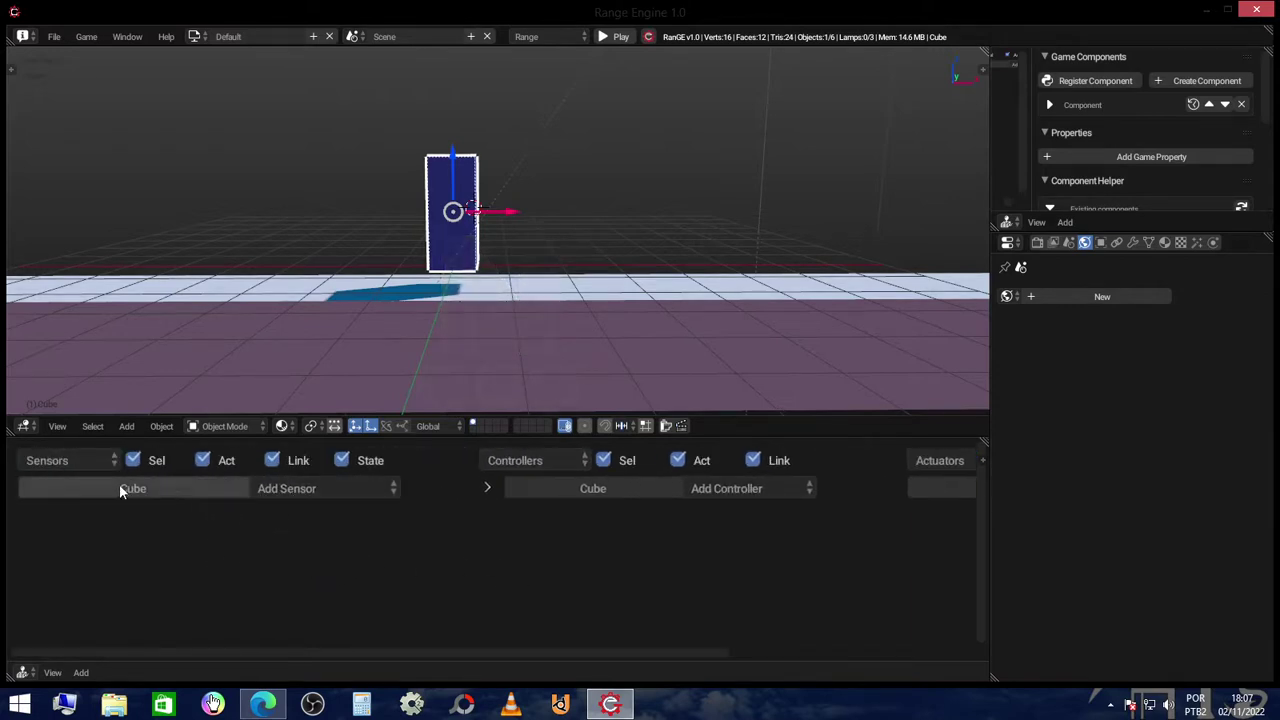
# - Add a Keyboard sensor to the Cube with Left Arrow as its key
pyautogui.click(307, 494)
pyautogui.press('Escape')
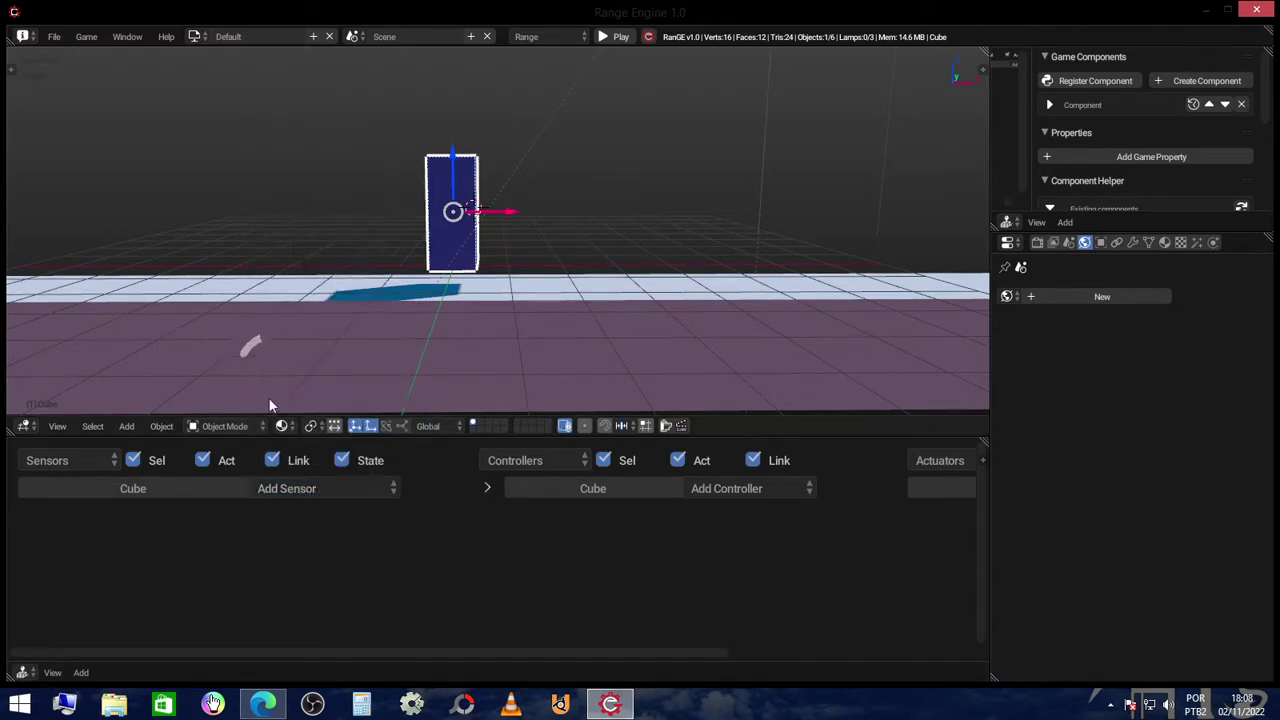
pyautogui.click(300, 488)
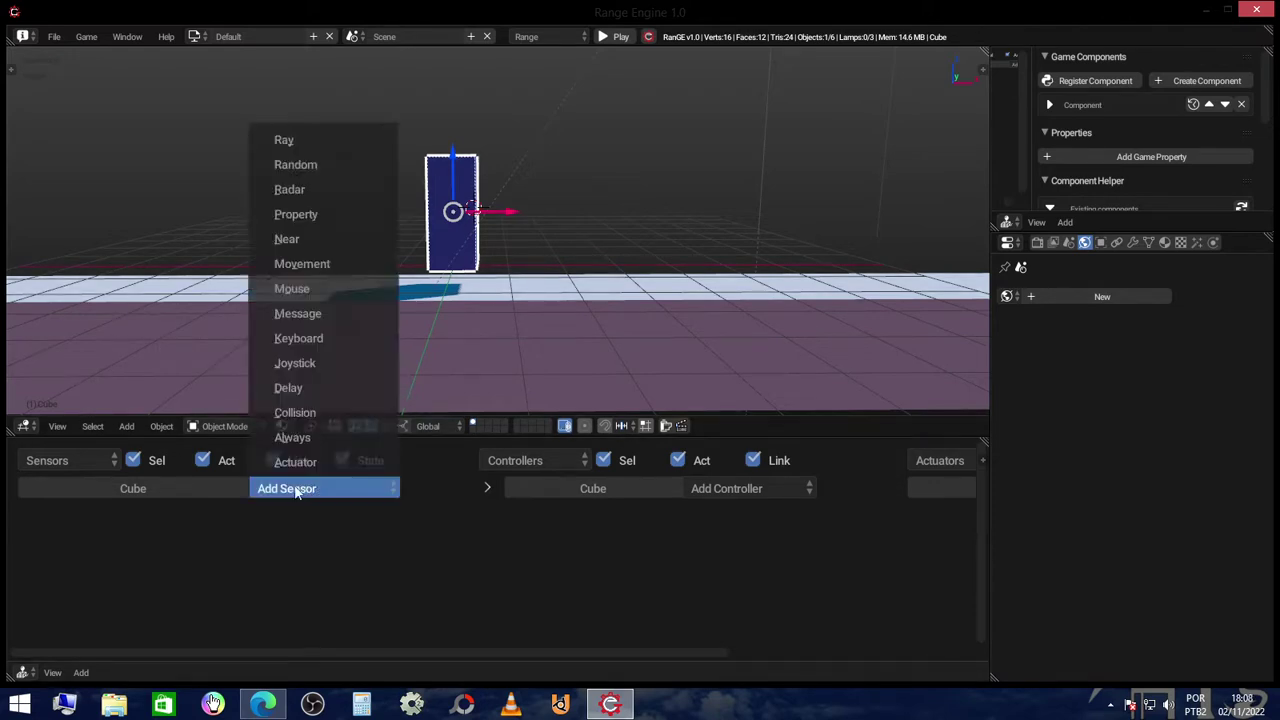
pyautogui.click(322, 340)
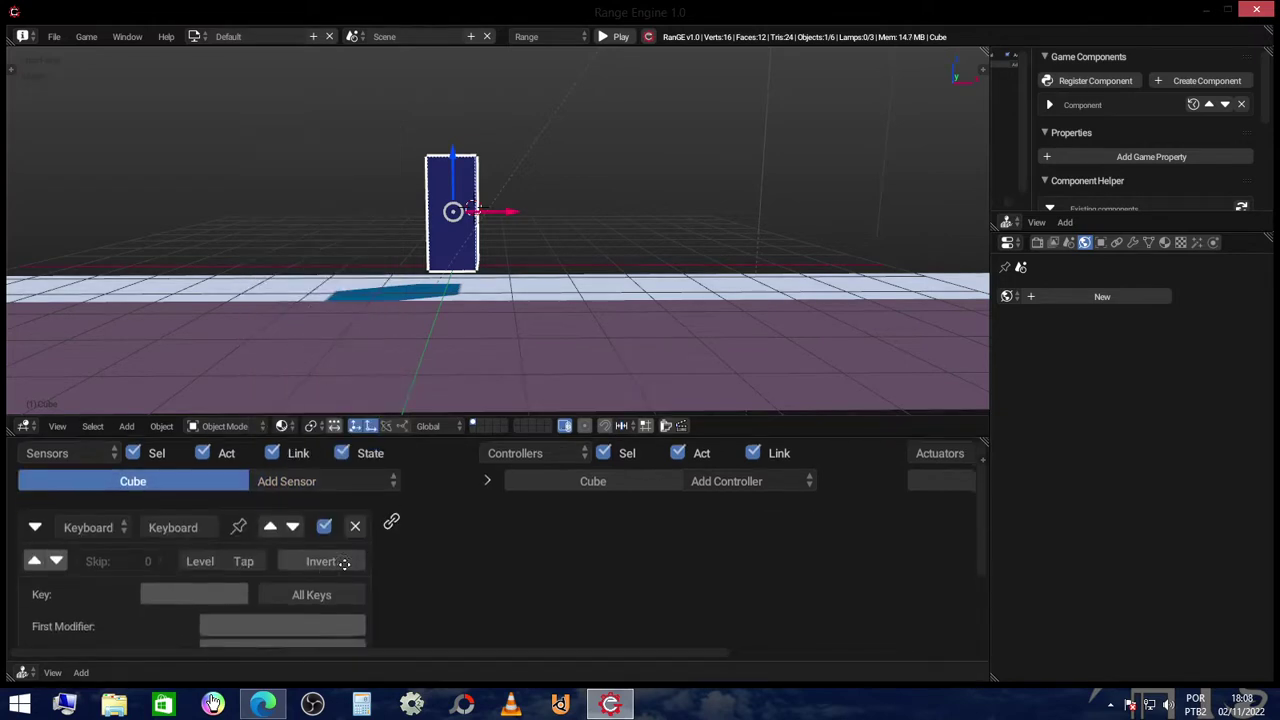
pyautogui.scroll(-2, 400, 580)
pyautogui.scroll(-1, 428, 561)
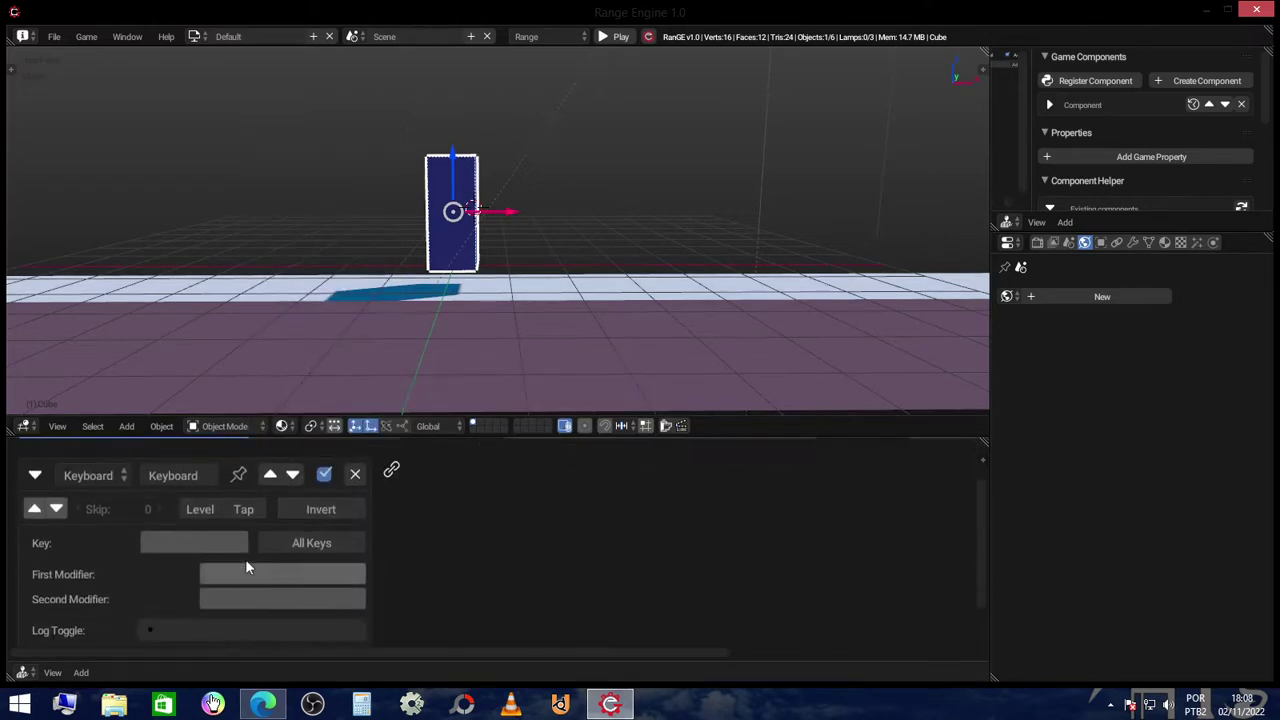
pyautogui.click(195, 546)
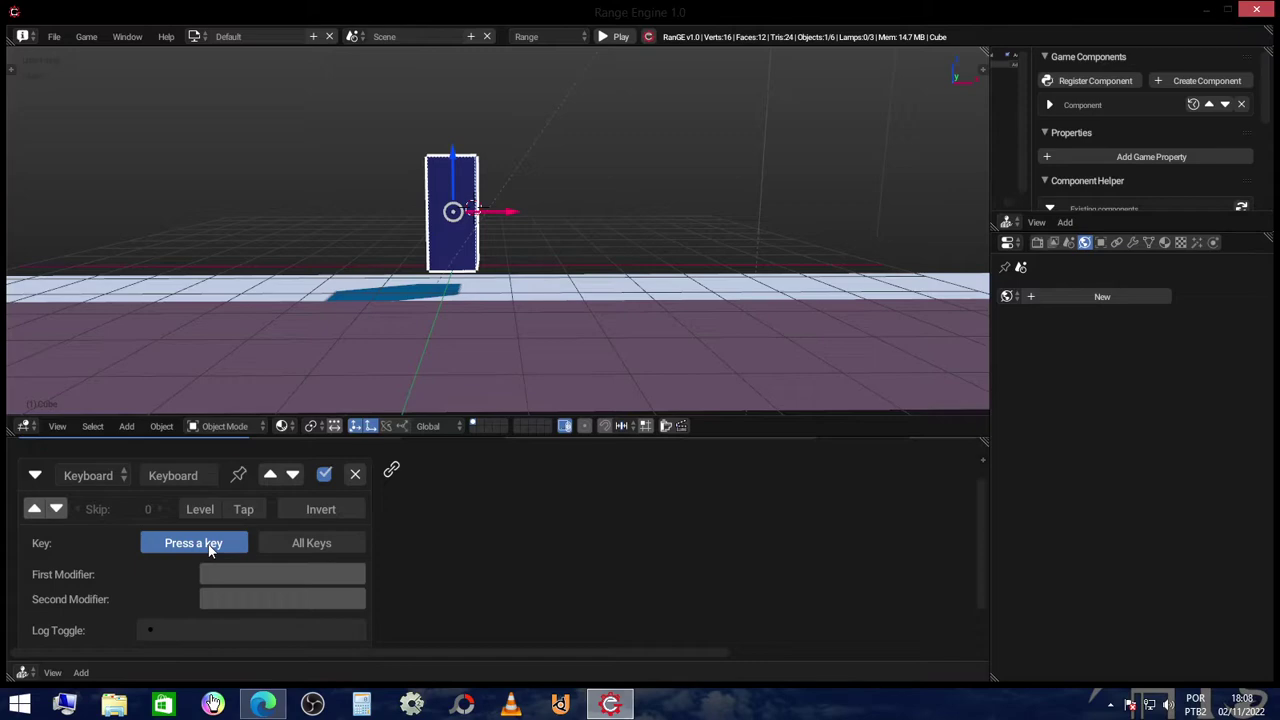
pyautogui.press('Left')
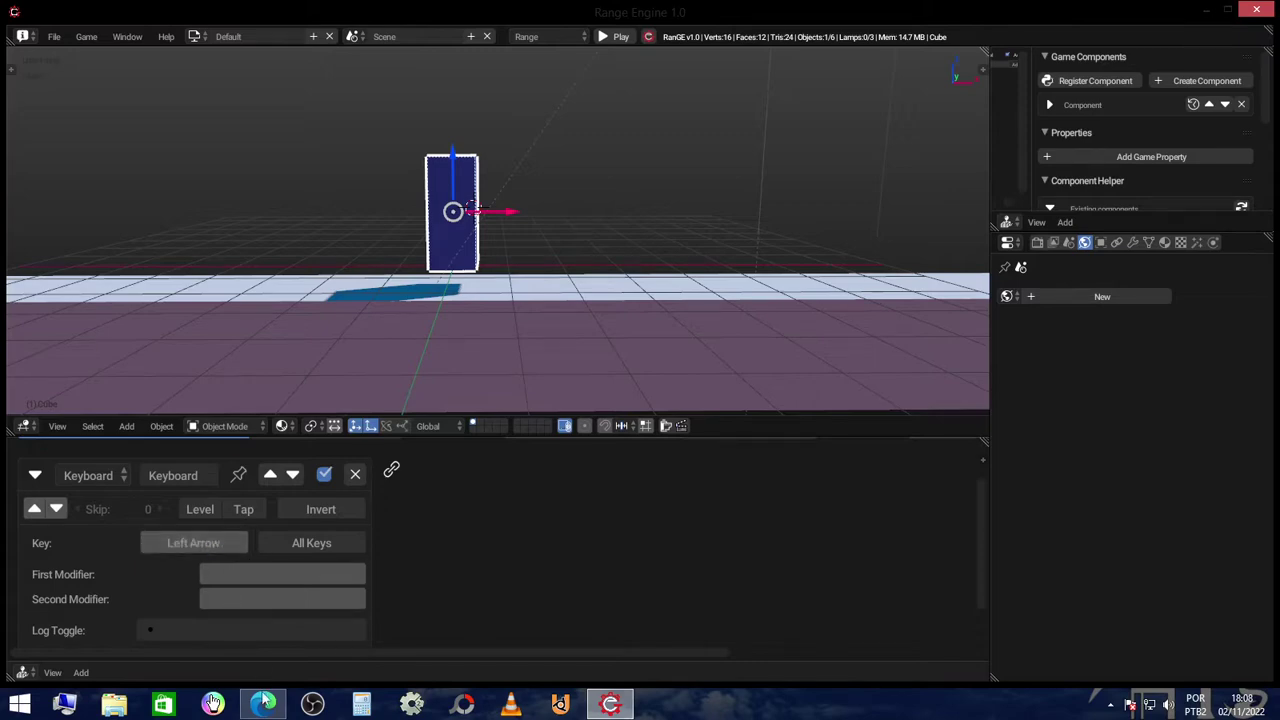
# - Search Google Images for 'teclado' in a new InPrivate Edge tab
pyautogui.click(263, 705)
pyautogui.click(247, 14)
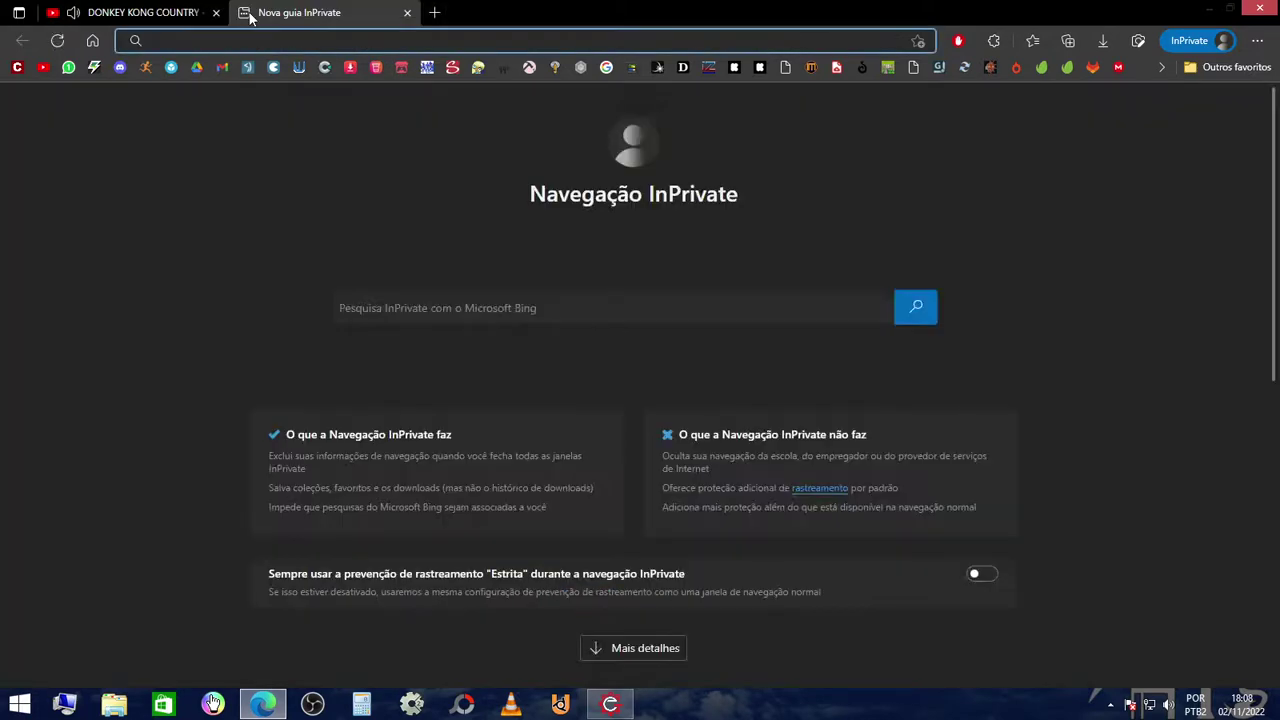
pyautogui.write('teclado')
pyautogui.press('Return')
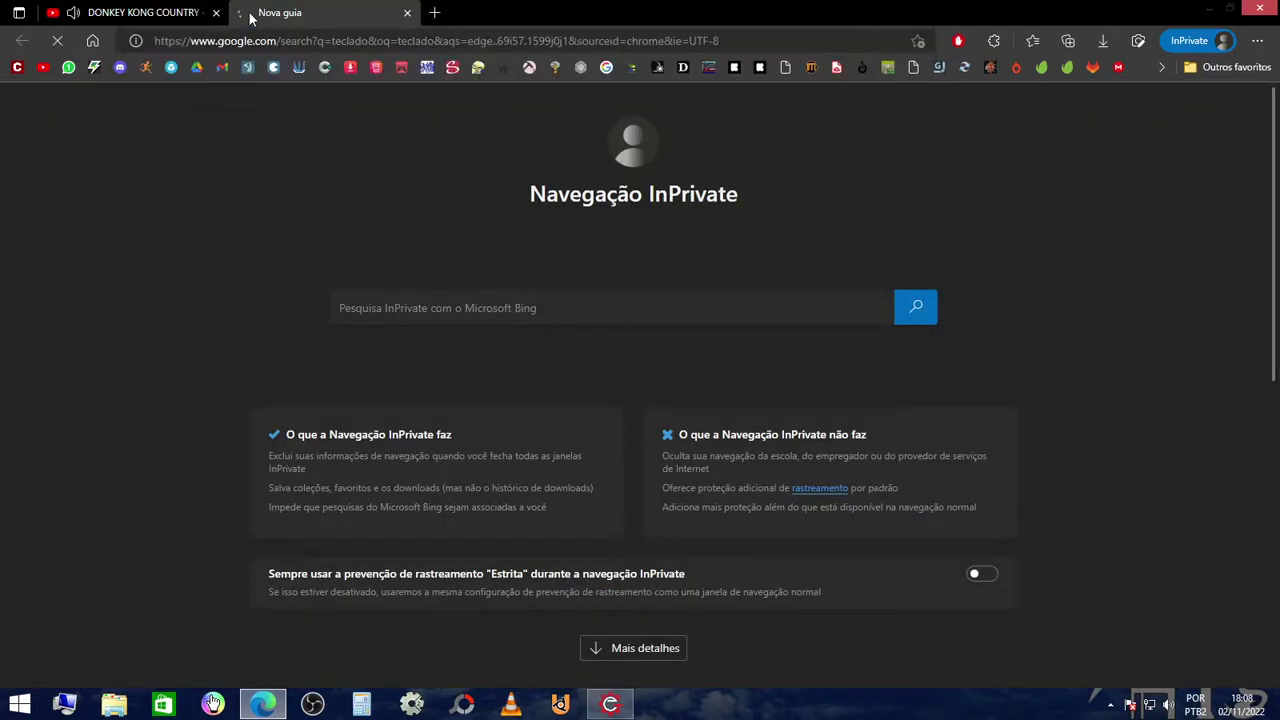
pyautogui.click(375, 174)
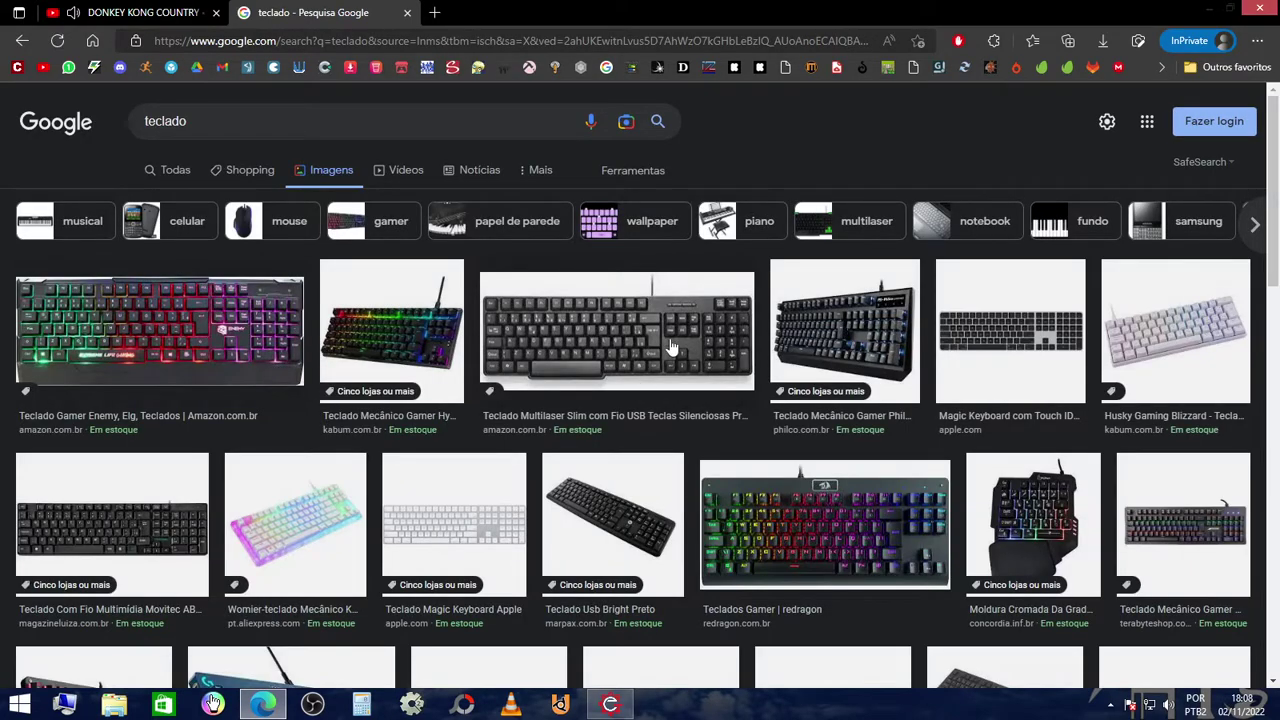
# - Preview the green-and-black and the red compact keyboard pictures, then return to Range Engine
pyautogui.scroll(-2, 683, 427)
pyautogui.scroll(-2, 604, 397)
pyautogui.scroll(-2, 632, 426)
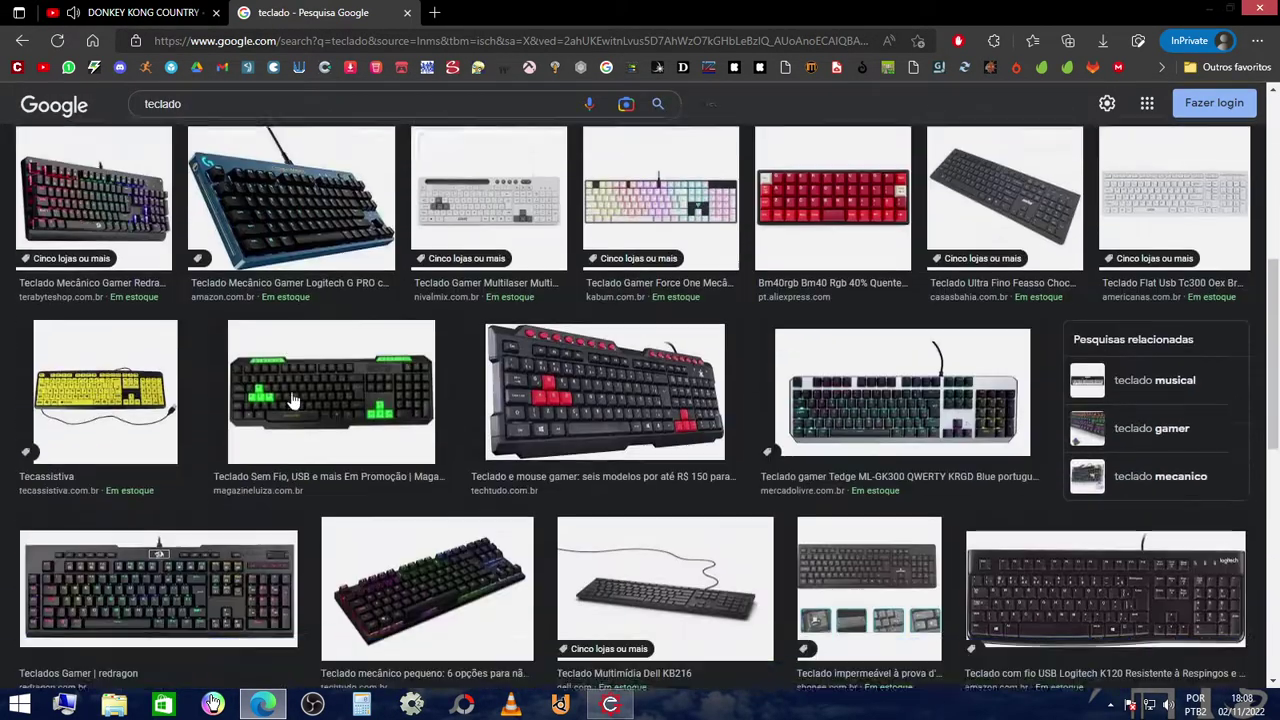
pyautogui.click(411, 366)
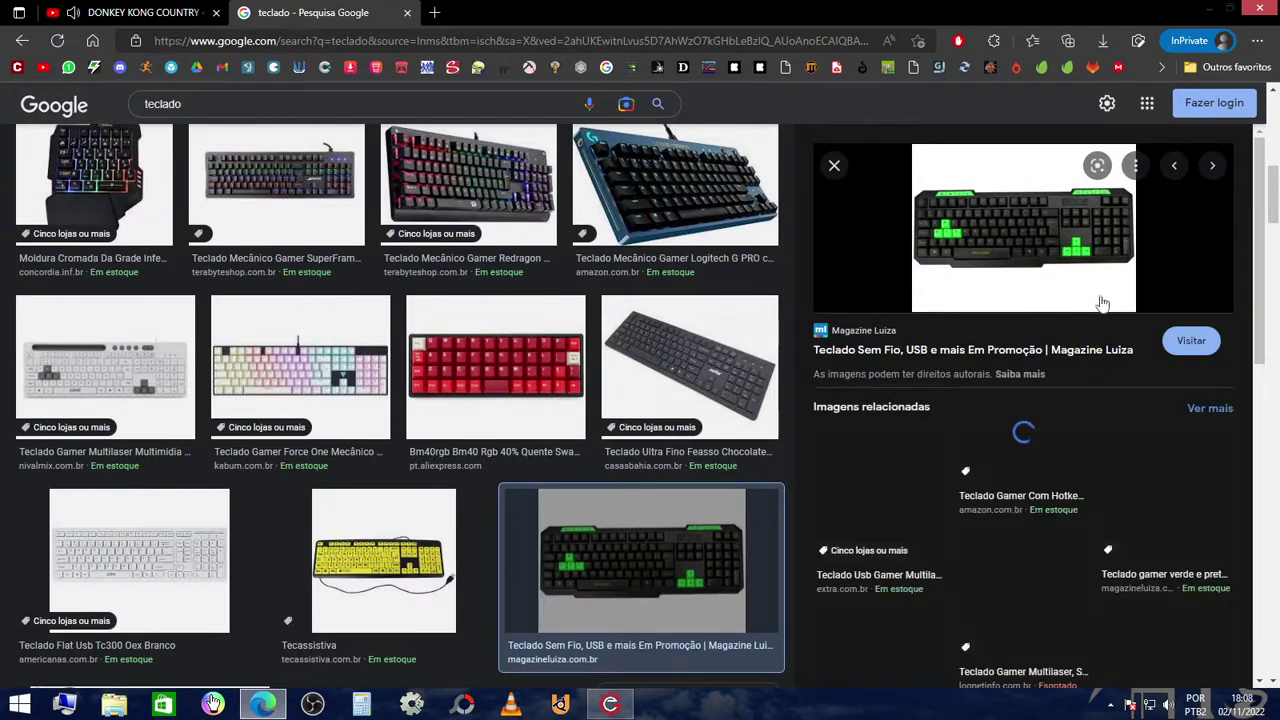
pyautogui.click(510, 390)
pyautogui.scroll(4, 600, 430)
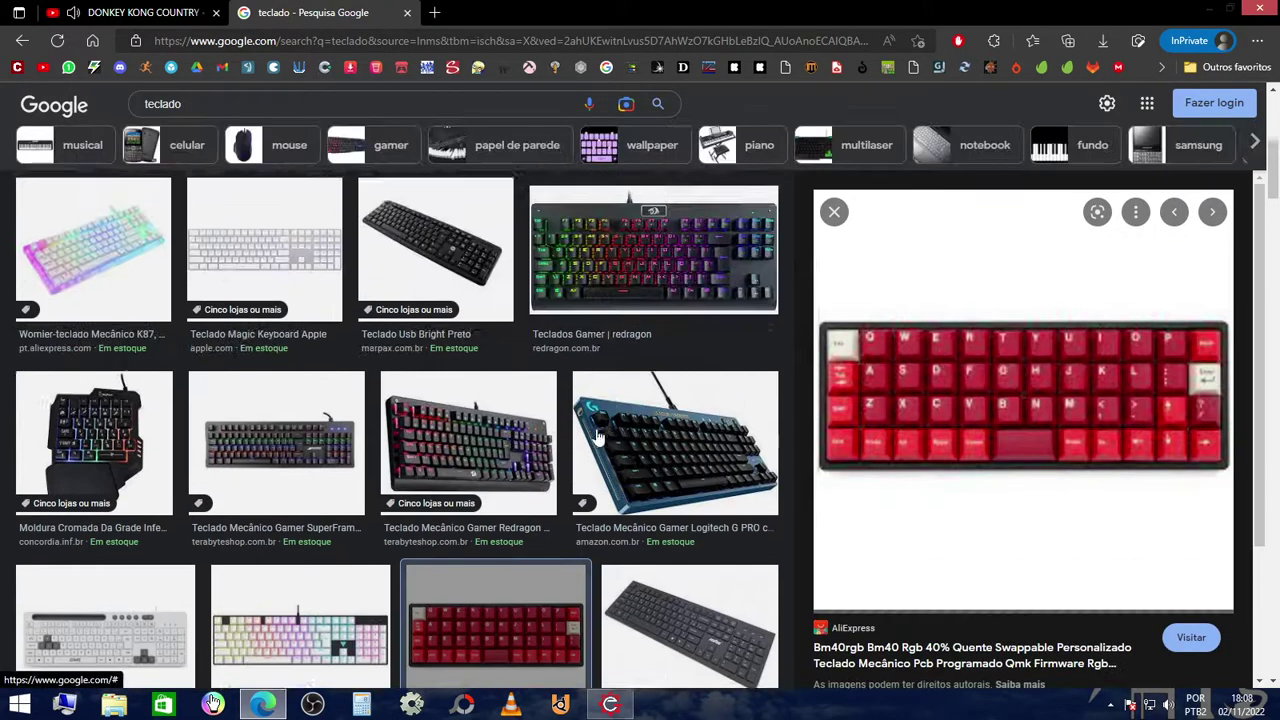
pyautogui.scroll(2, 603, 438)
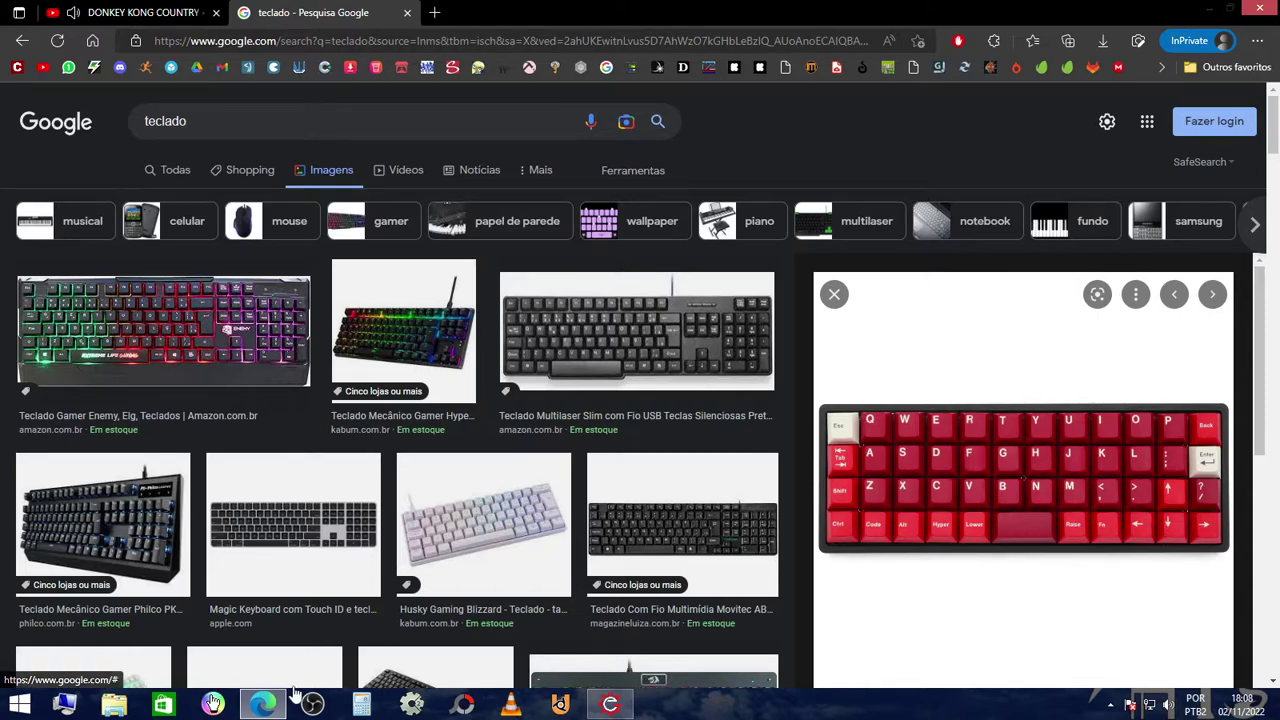
pyautogui.click(609, 704)
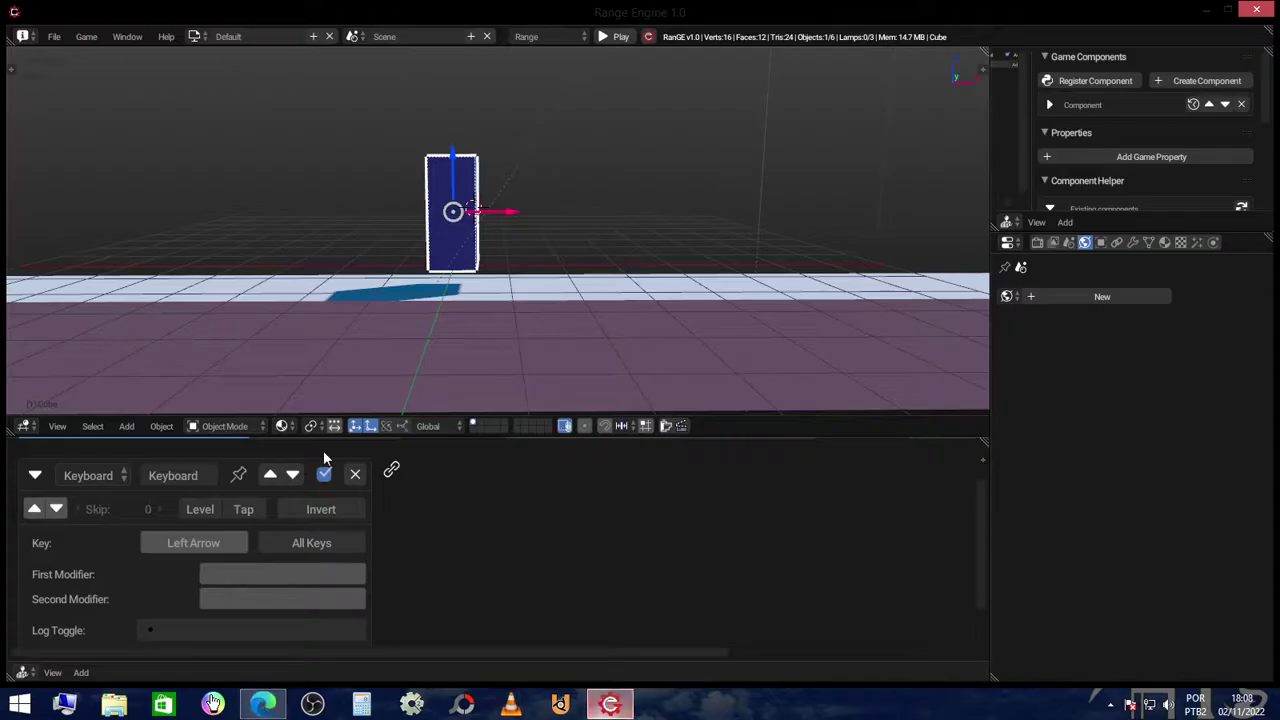
# - Set the keyboard sensor's key to D and rename the sensor TeclaD
pyautogui.click(218, 543)
pyautogui.press('d')
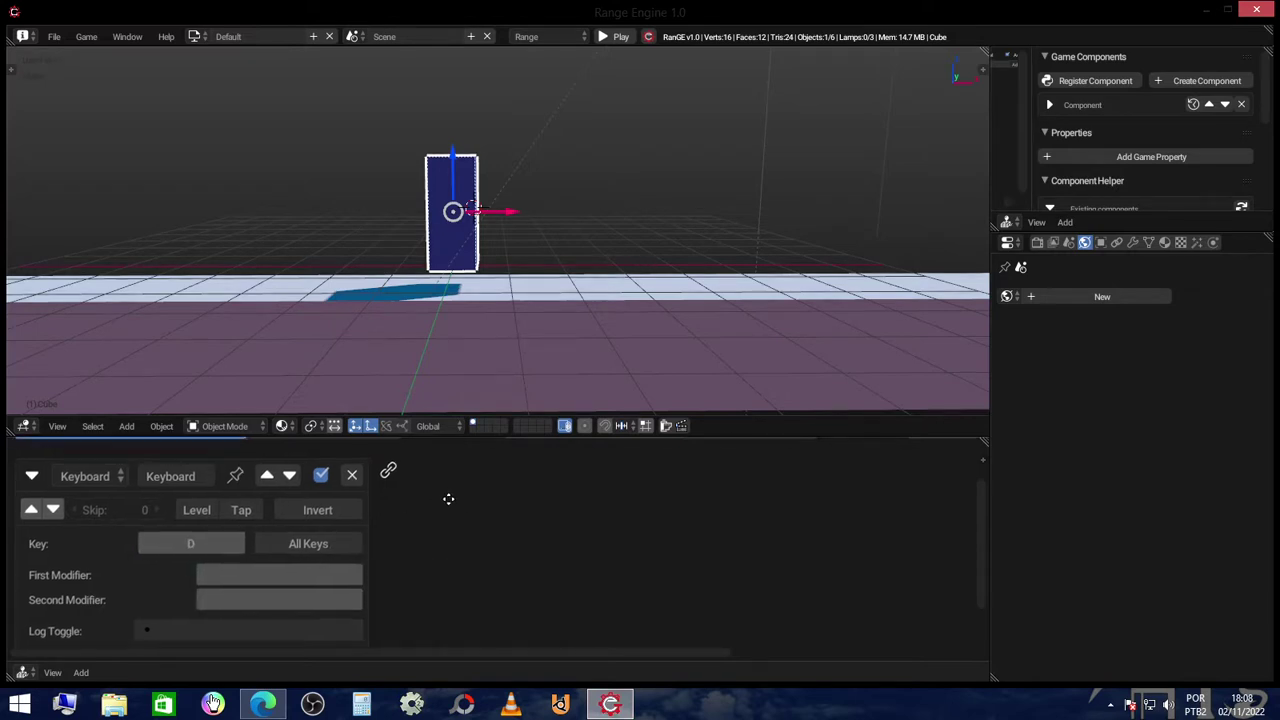
pyautogui.scroll(1, 483, 537)
pyautogui.click(157, 519)
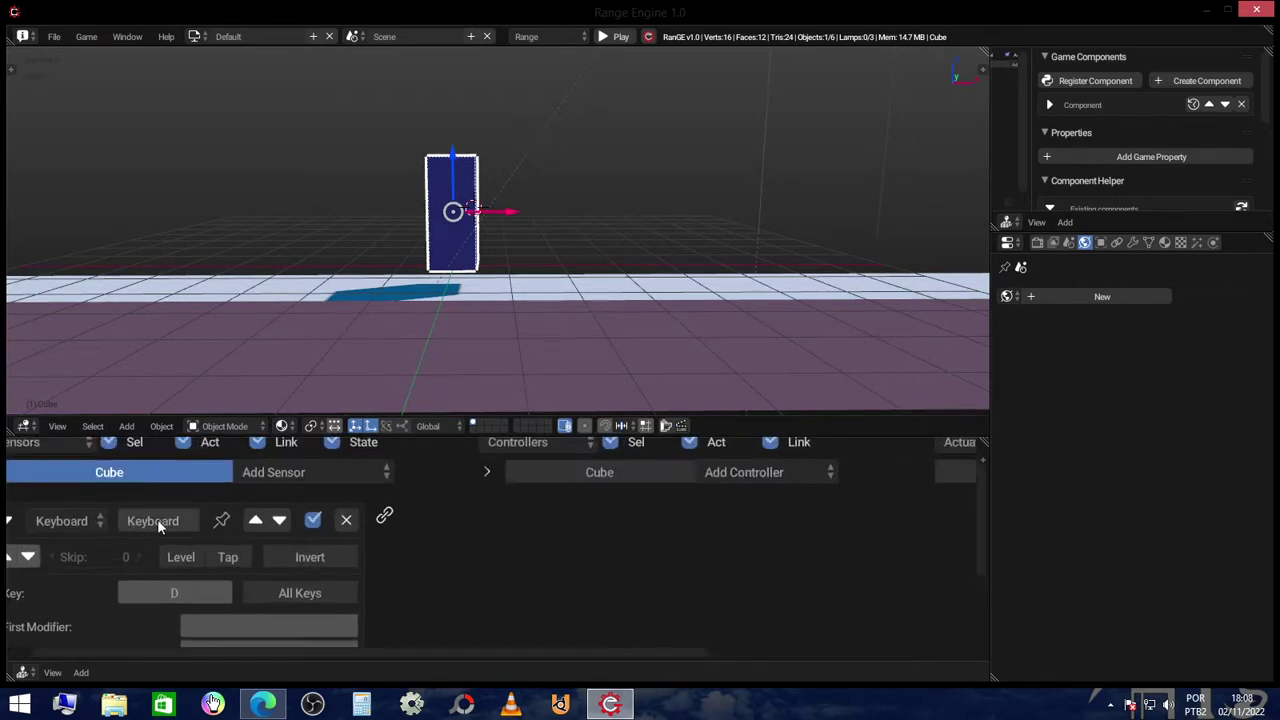
pyautogui.press('BackSpace')
pyautogui.write('eclaD')
pyautogui.press('Return')
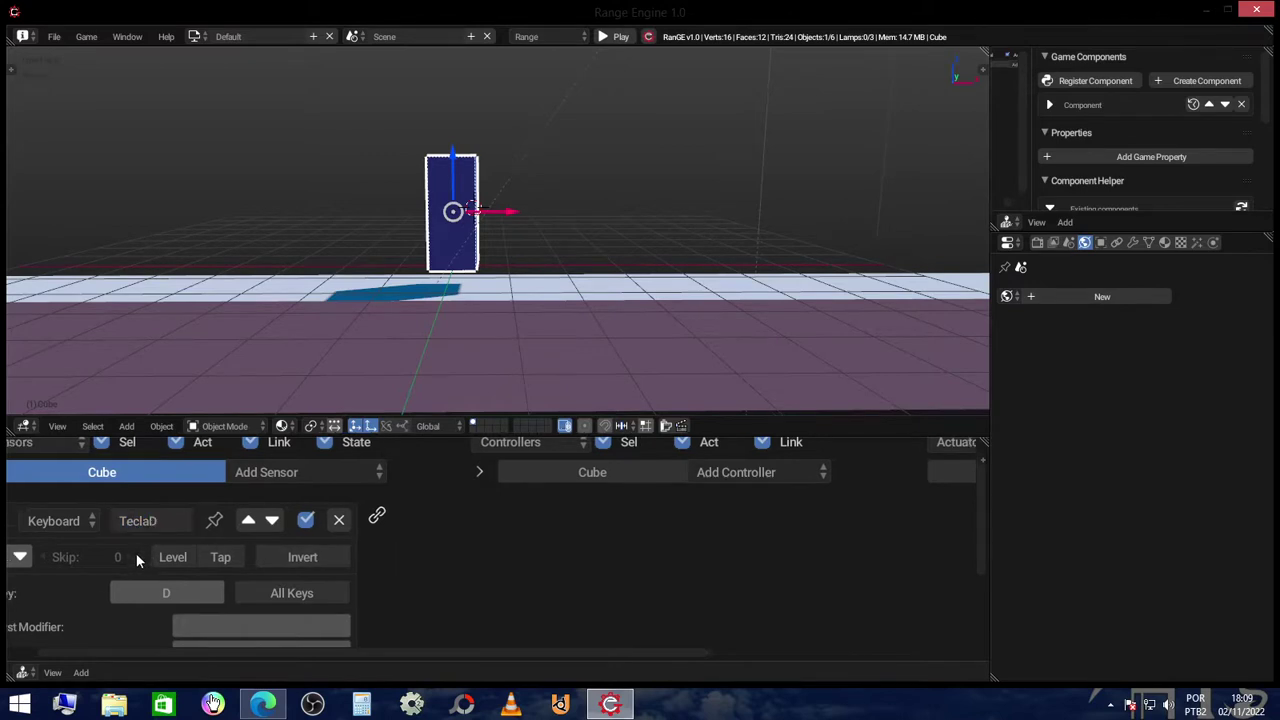
pyautogui.press('Home')
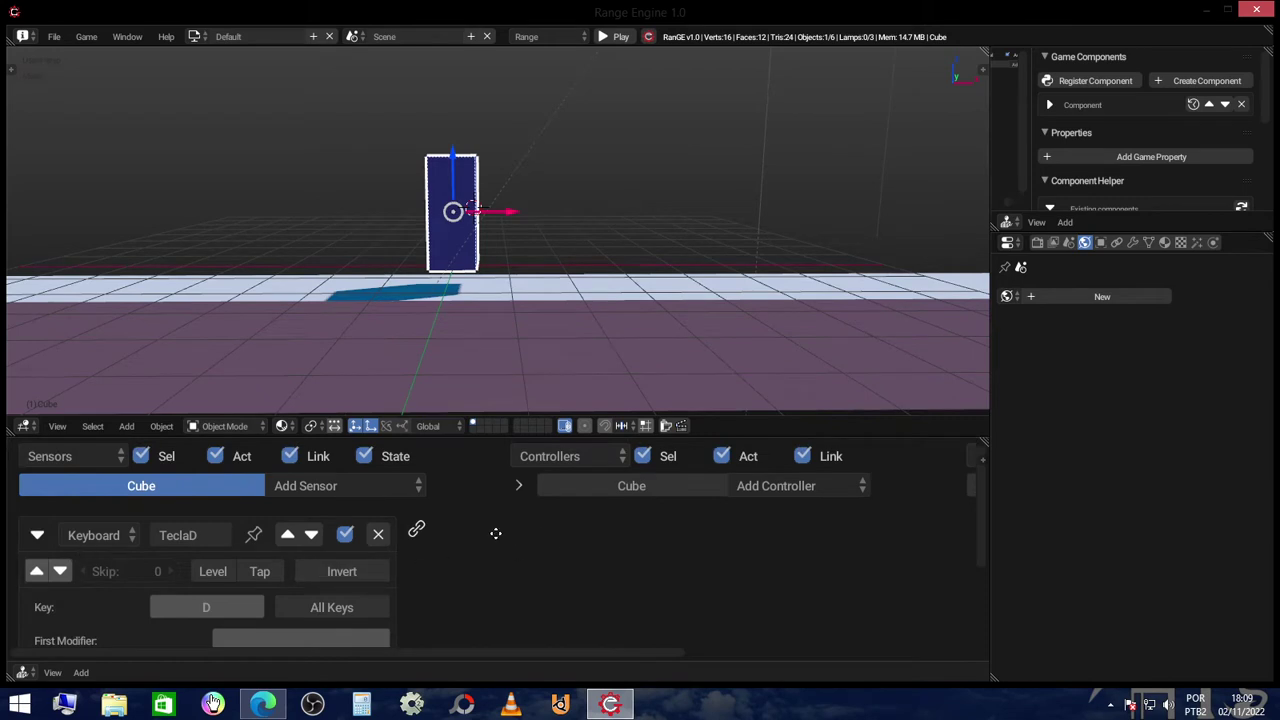
# - Add an And controller and link the TeclaD sensor to it
pyautogui.moveTo(495, 533); pyautogui.dragTo(370, 537, button='middle')
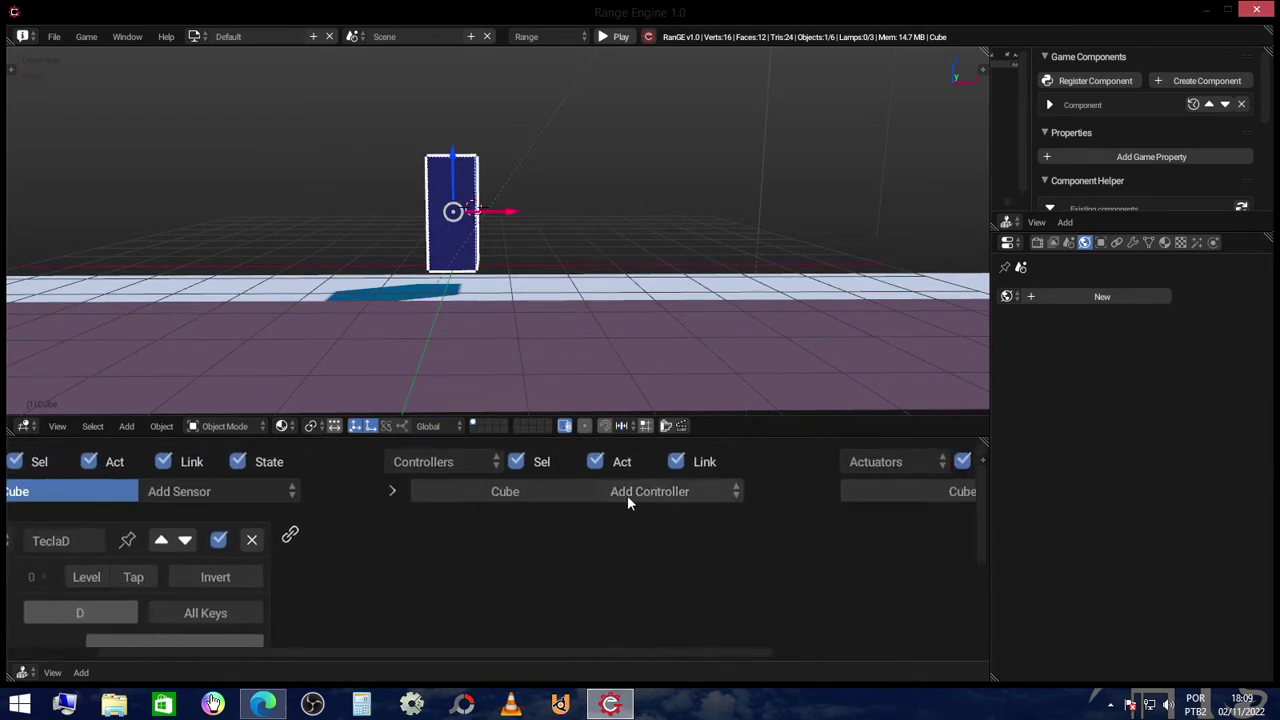
pyautogui.click(628, 496)
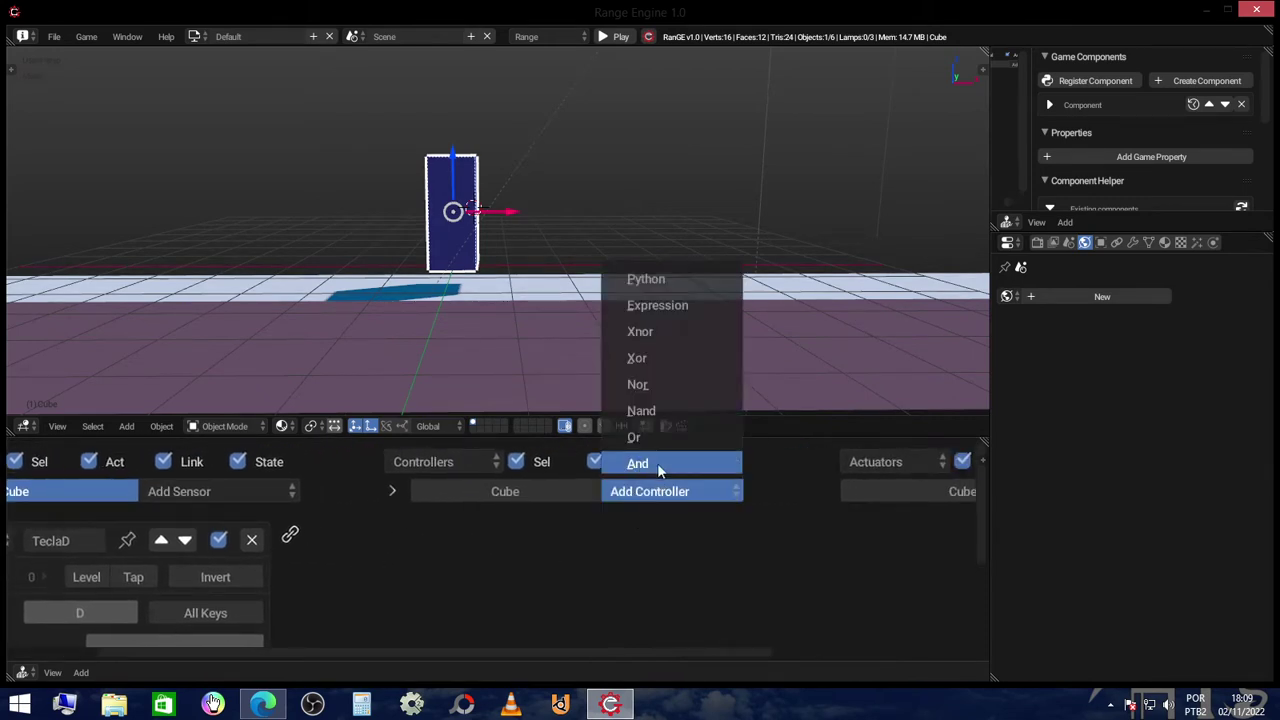
pyautogui.click(663, 466)
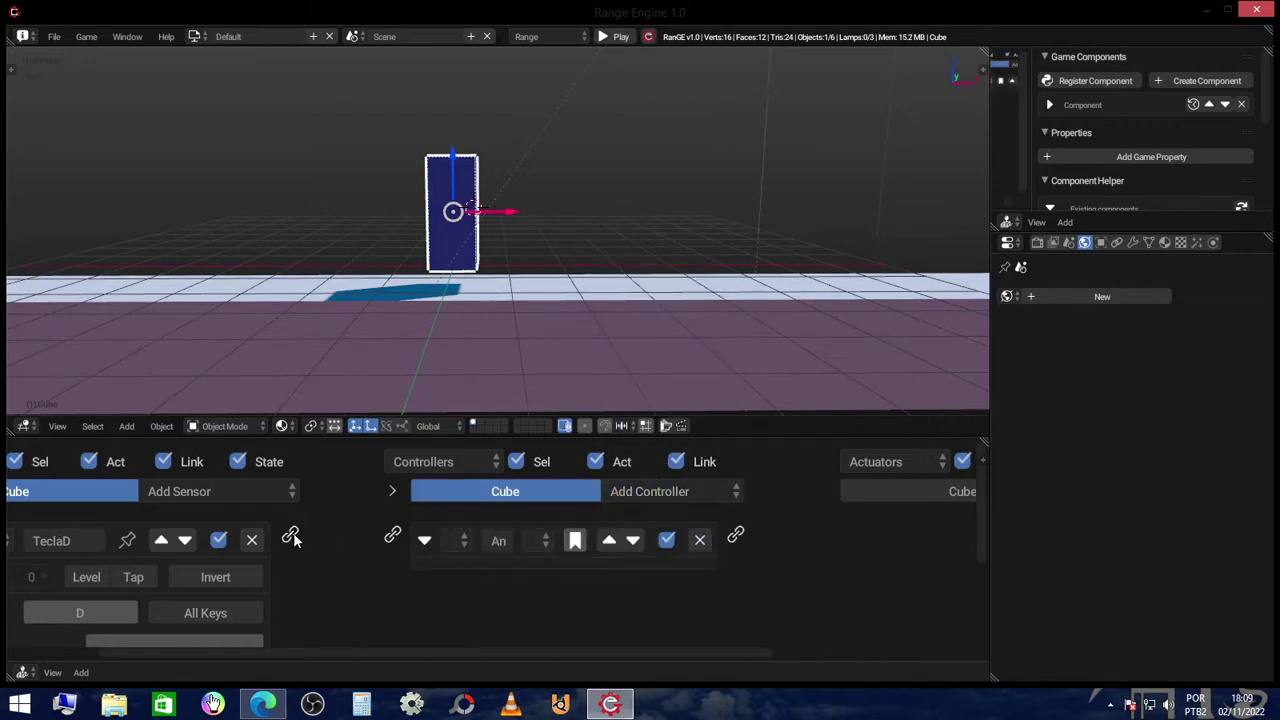
pyautogui.moveTo(392, 533); pyautogui.dragTo(396, 538)
pyautogui.moveTo(651, 519); pyautogui.dragTo(362, 530, button='middle')
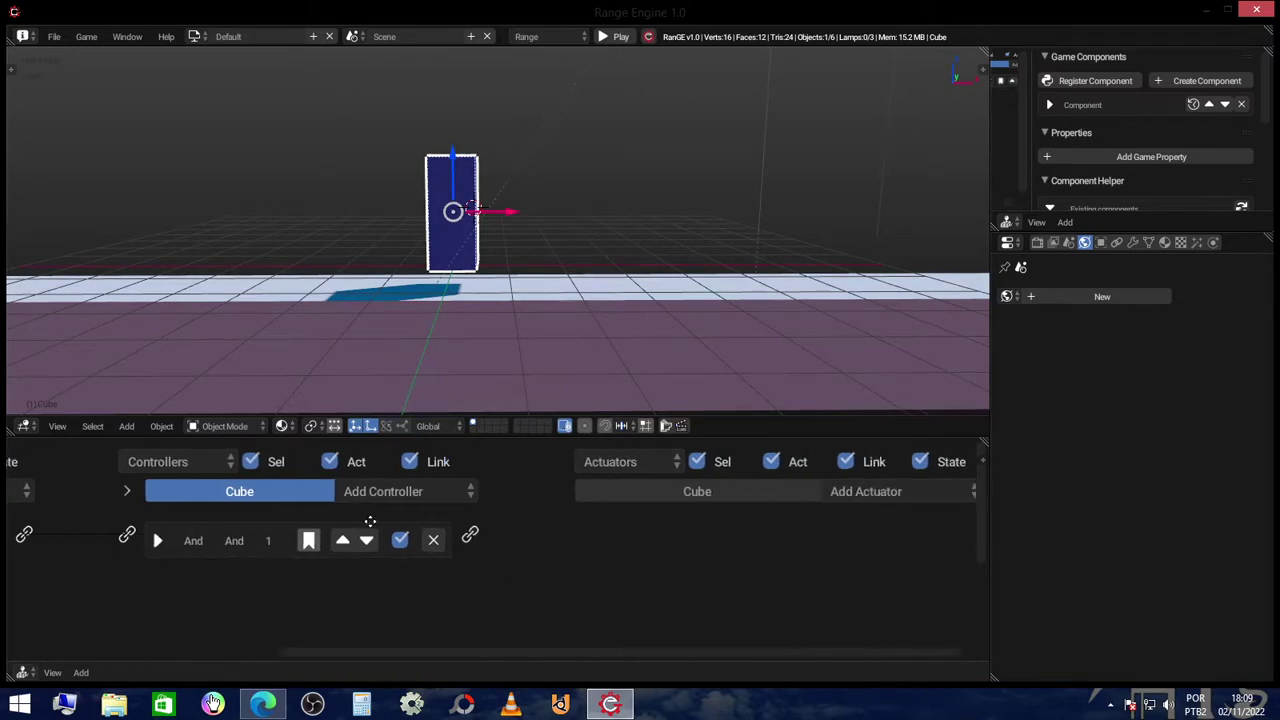
# - Add a Motion actuator, link the And controller to it, and name it D
pyautogui.click(835, 497)
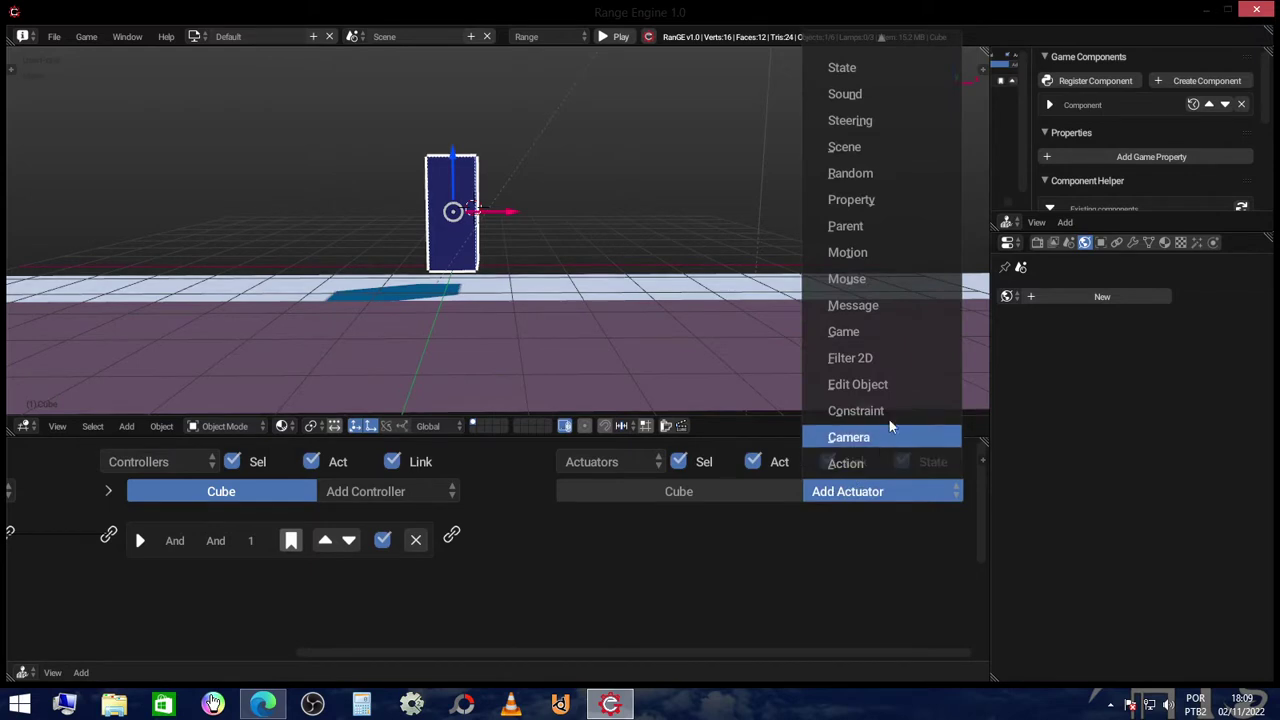
pyautogui.click(869, 252)
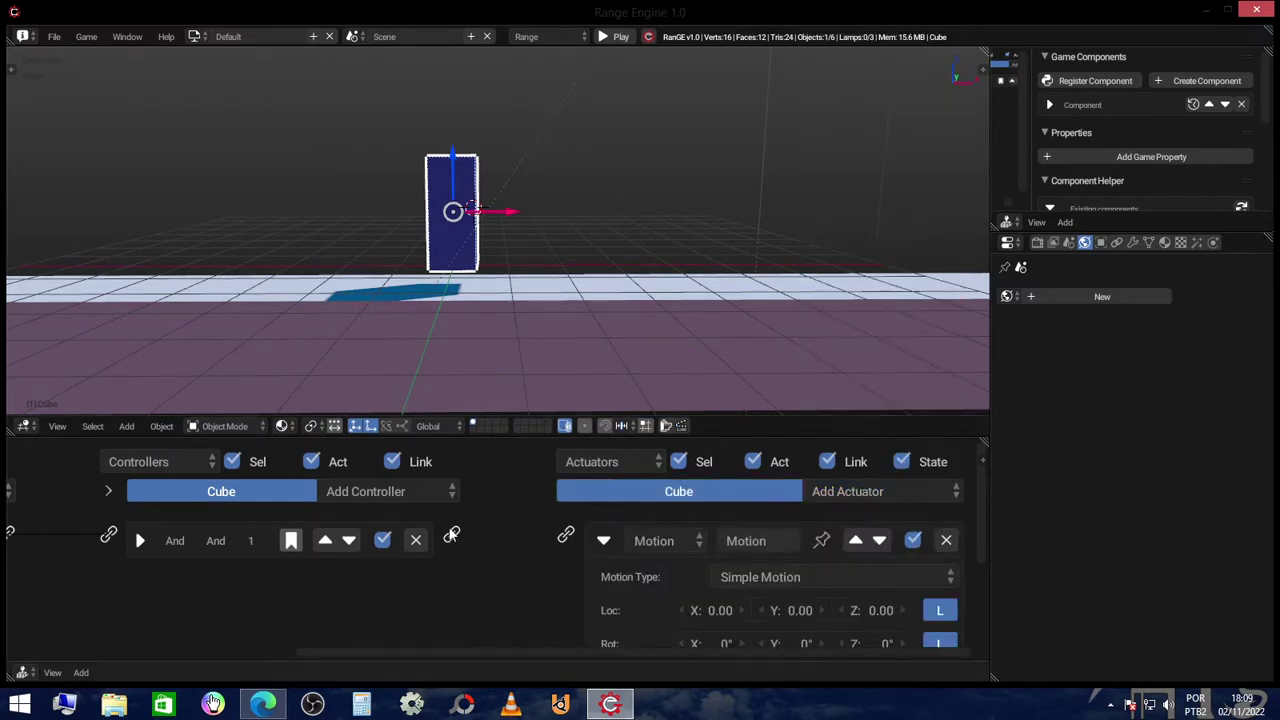
pyautogui.moveTo(451, 535); pyautogui.dragTo(566, 537)
pyautogui.click(775, 543)
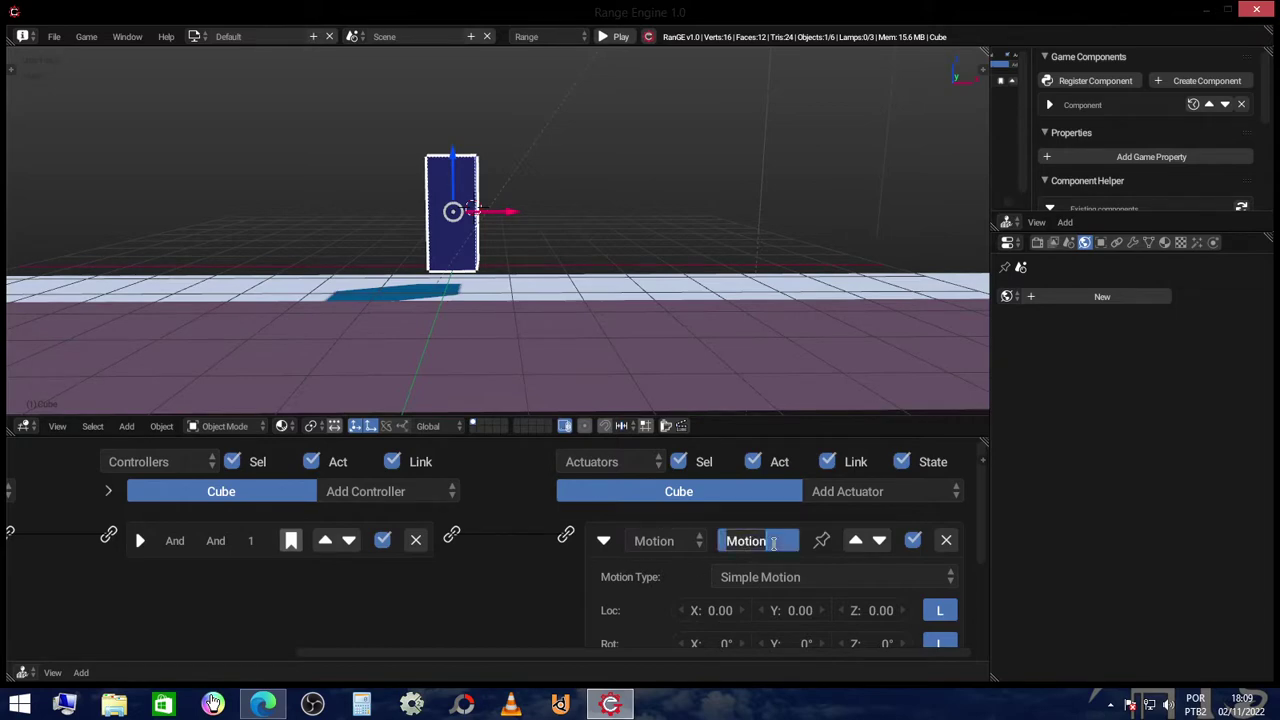
pyautogui.write('dIR')
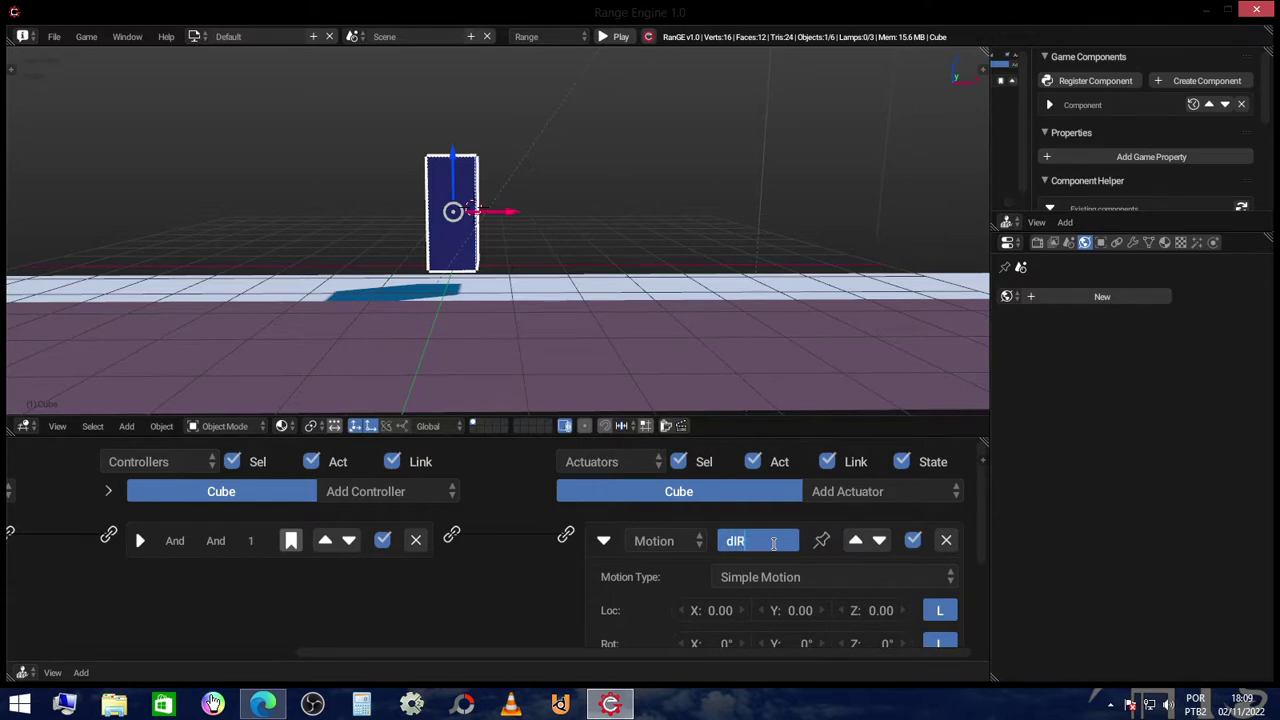
pyautogui.press('BackSpace')
pyautogui.press('BackSpace')
pyautogui.press('BackSpace')
pyautogui.press('BackSpace')
pyautogui.moveTo(443, 604)
pyautogui.mouseDown(button='middle')
pyautogui.moveTo(683, 546)
pyautogui.moveTo(197, 544)
pyautogui.mouseUp(button='middle')
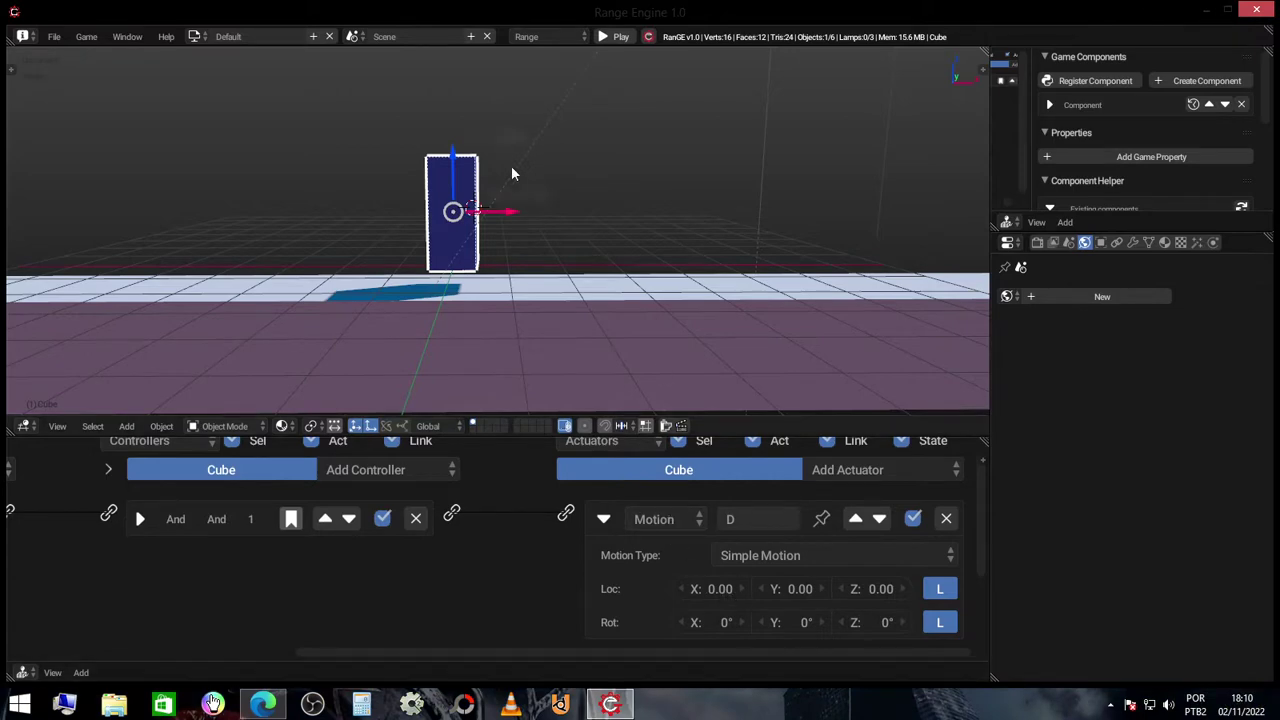
# - Check the axes around cube and platform, then scroll the Logic Editor to enter Loc X 0.05
pyautogui.moveTo(543, 227); pyautogui.dragTo(537, 289, button='middle')
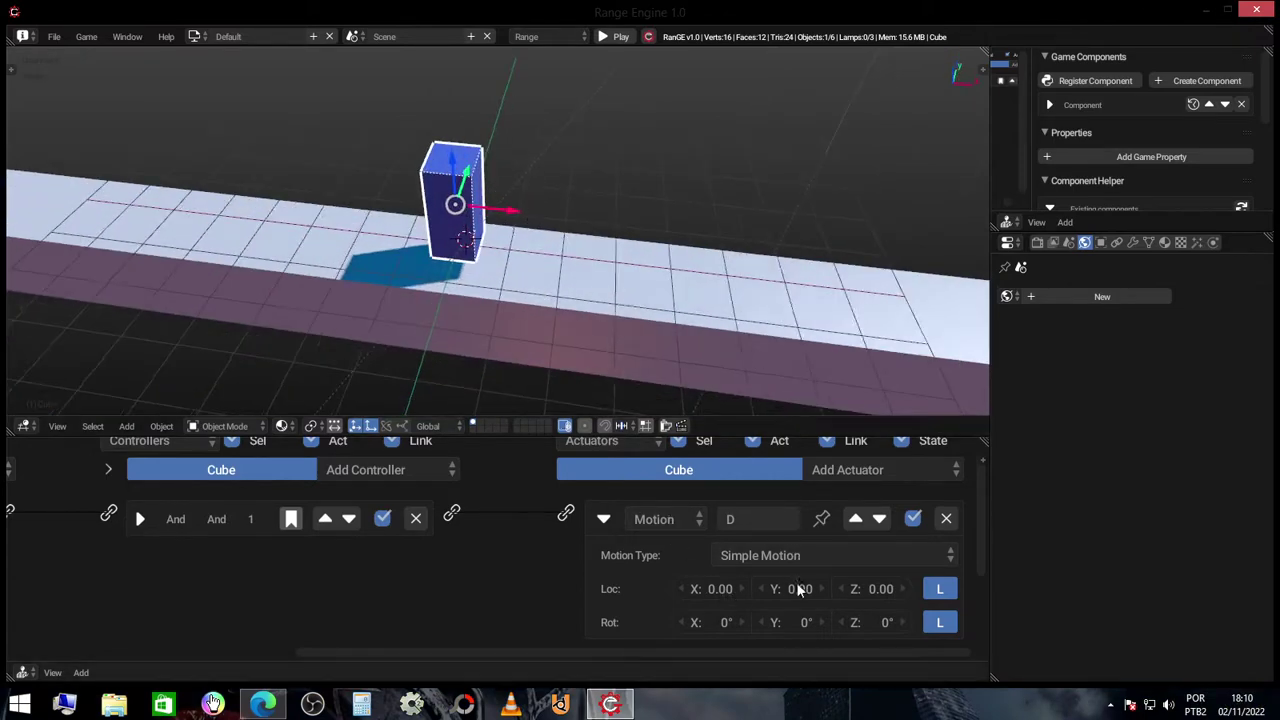
pyautogui.moveTo(580, 232); pyautogui.dragTo(700, 250, button='middle')
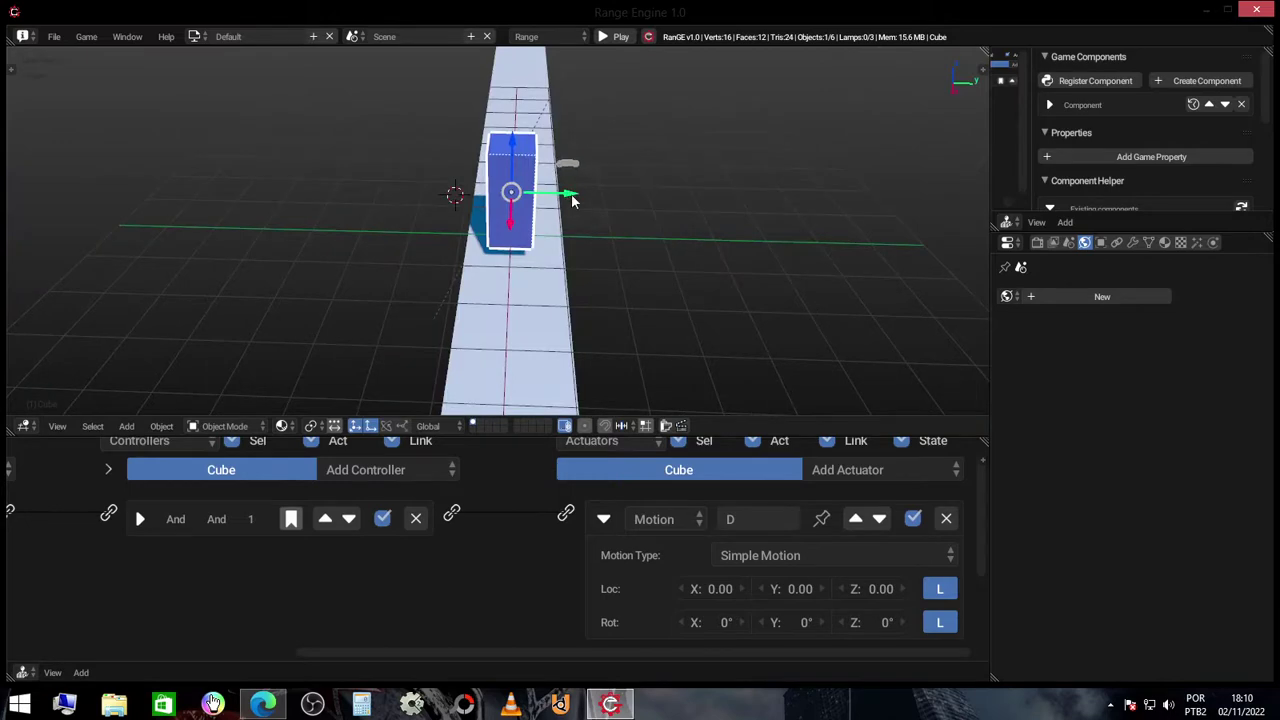
pyautogui.moveTo(760, 320); pyautogui.dragTo(517, 175, button='middle')
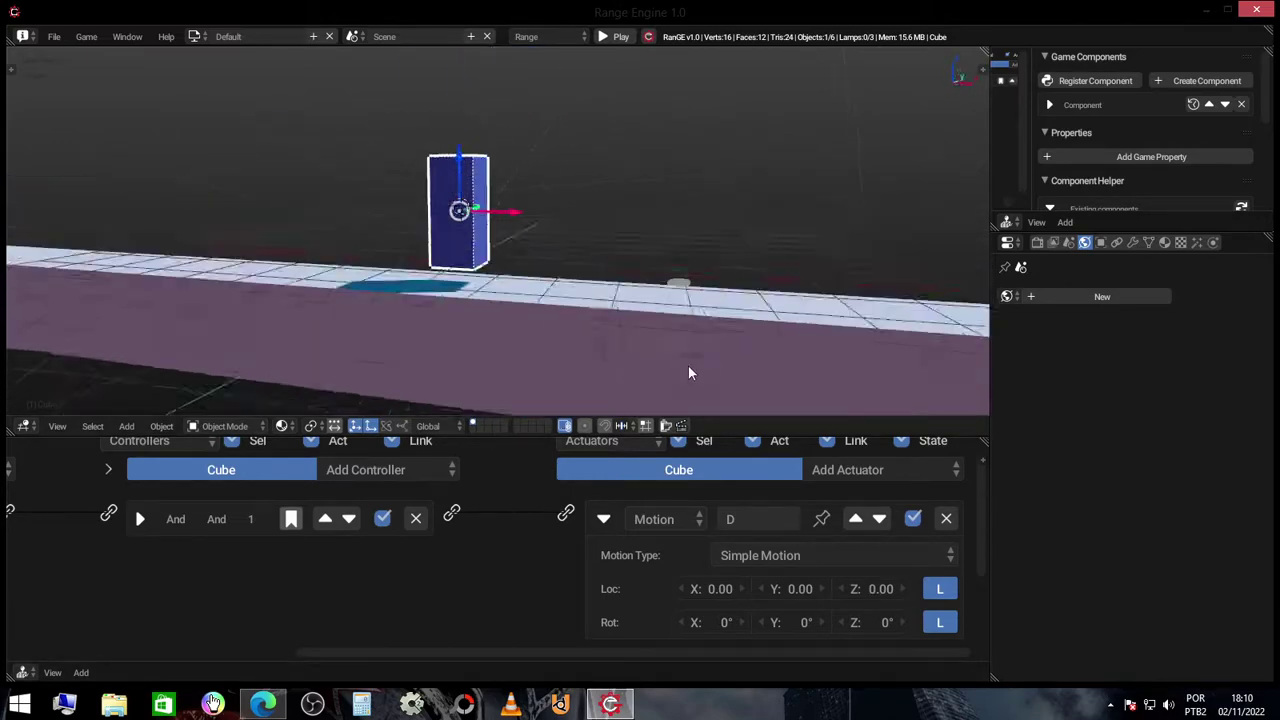
pyautogui.moveTo(688, 365); pyautogui.dragTo(614, 286, button='middle')
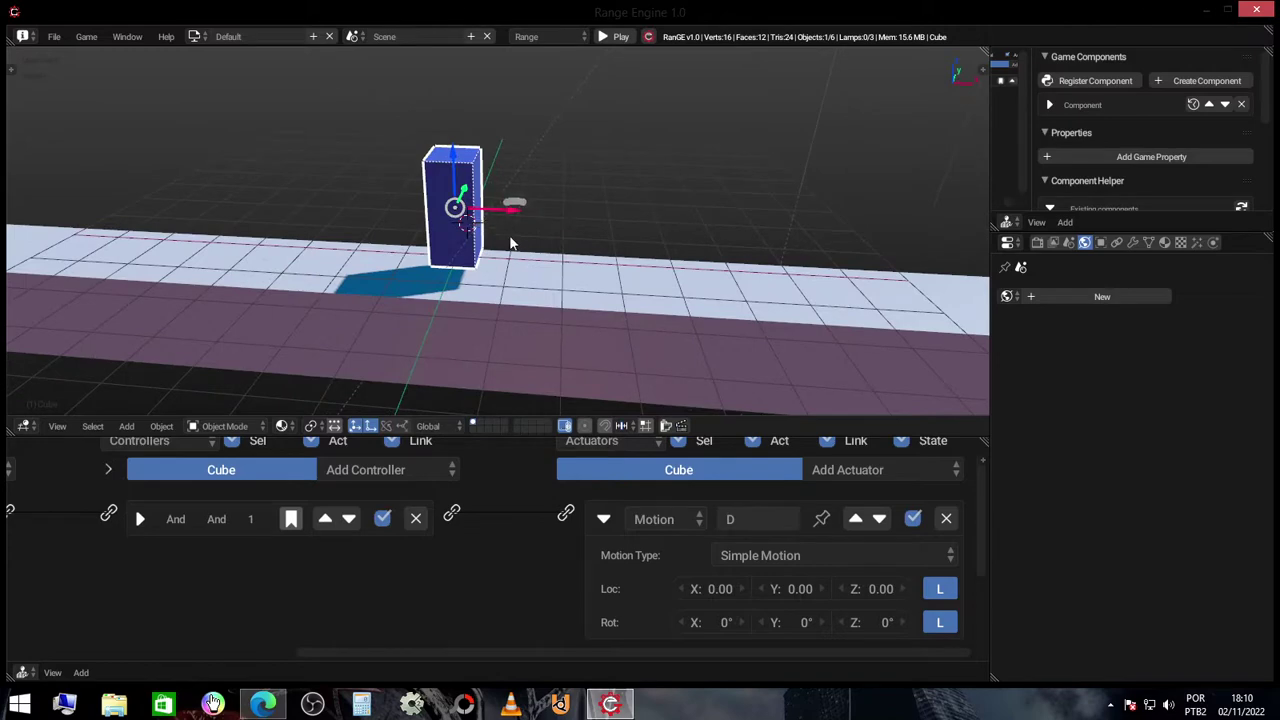
pyautogui.moveTo(140, 523); pyautogui.dragTo(597, 577, button='middle')
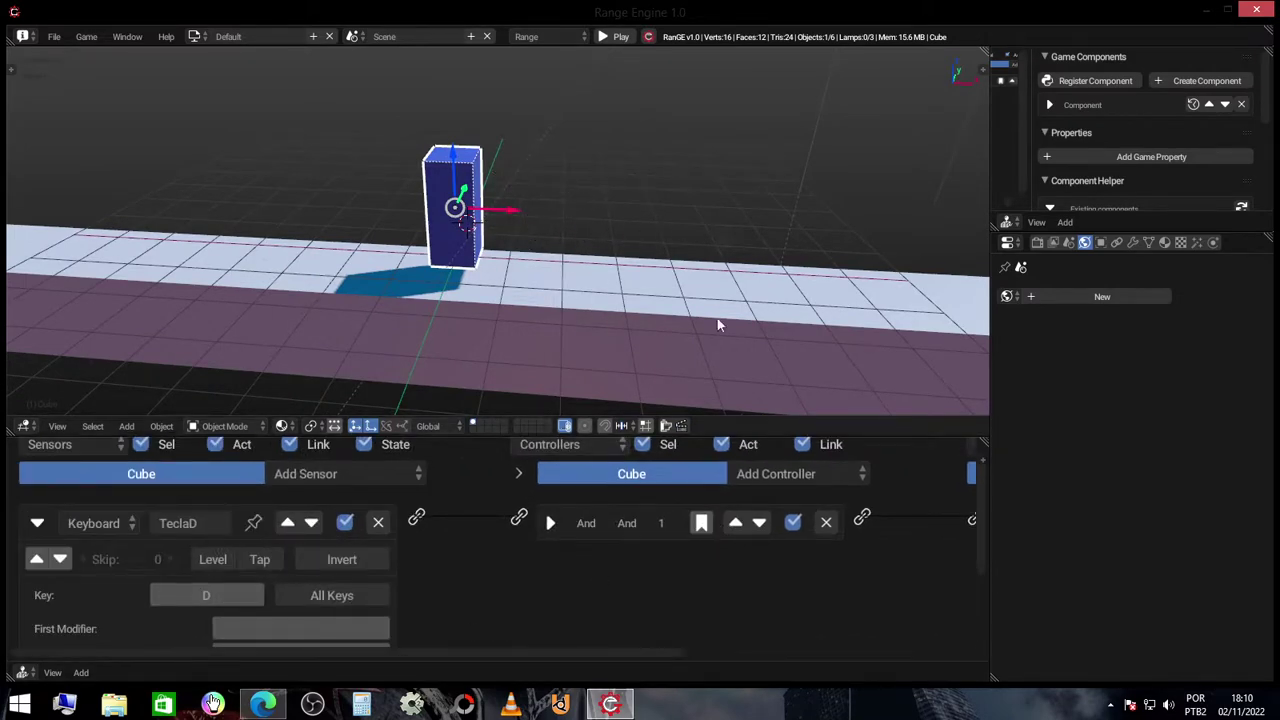
pyautogui.keyDown('ctrl'); pyautogui.hscroll(8, 609, 553); pyautogui.keyUp('ctrl')
pyautogui.keyDown('ctrl'); pyautogui.hscroll(1, 609, 560); pyautogui.keyUp('ctrl')
pyautogui.write('0.05')
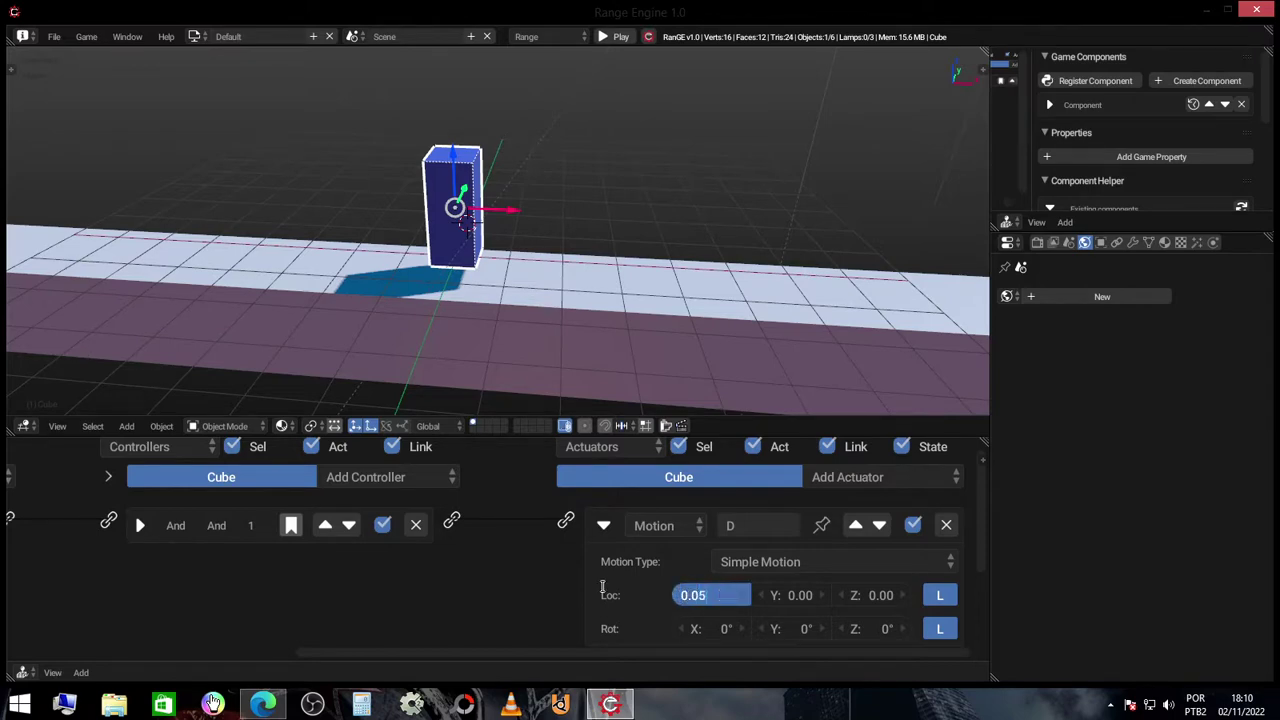
# - Confirm Loc X 0.05, then play-test the game, sliding the cube right with D
pyautogui.press('Return')
pyautogui.scroll(-2, 612, 268)
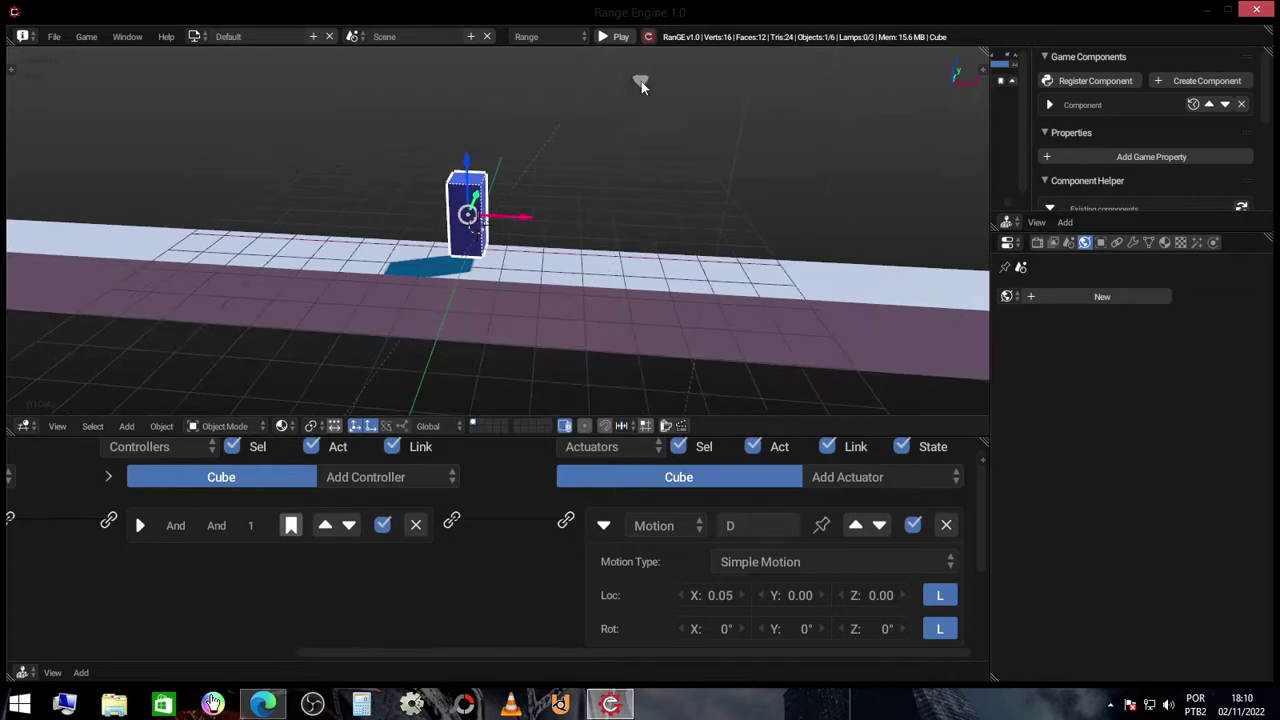
pyautogui.click(615, 38)
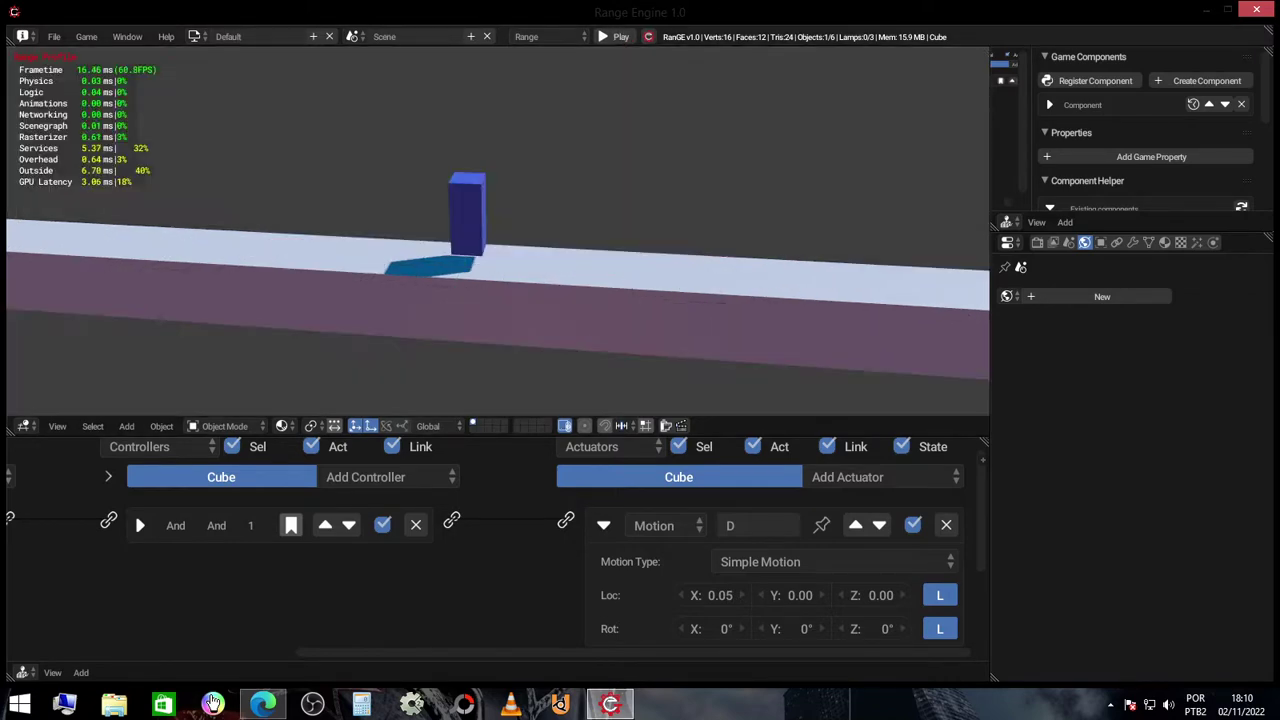
pyautogui.press('d')
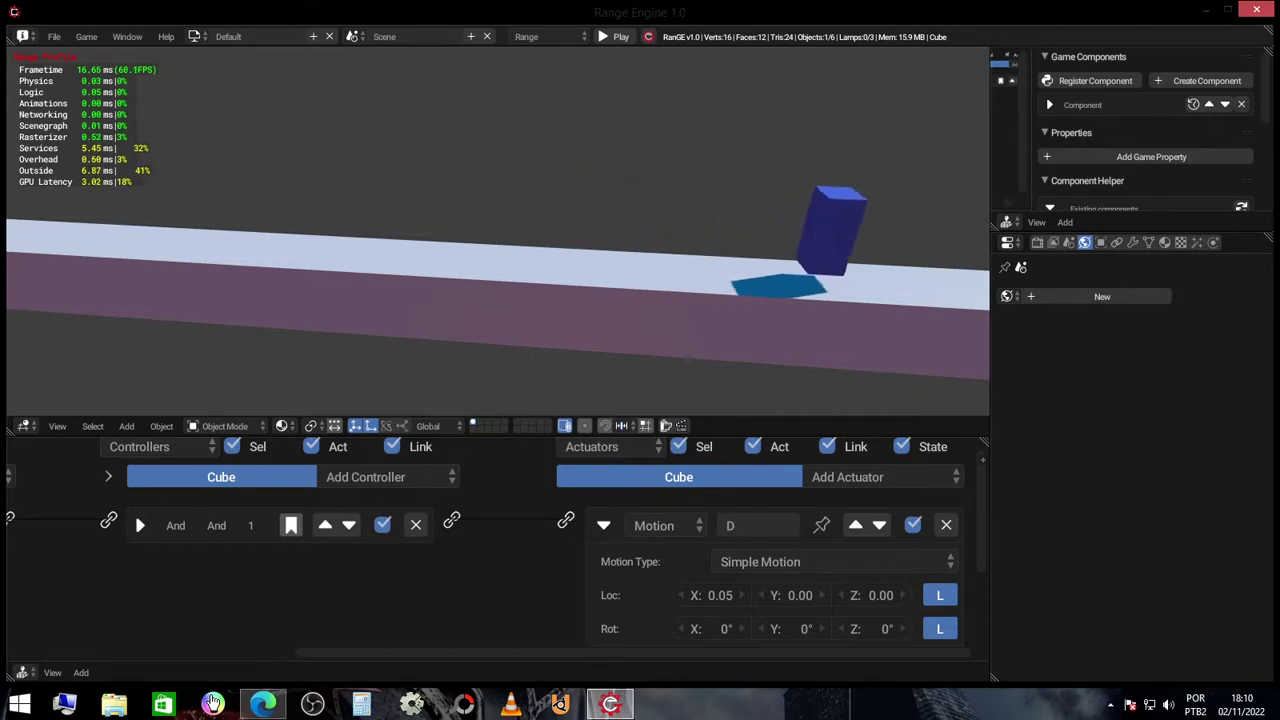
pyautogui.press('Escape')
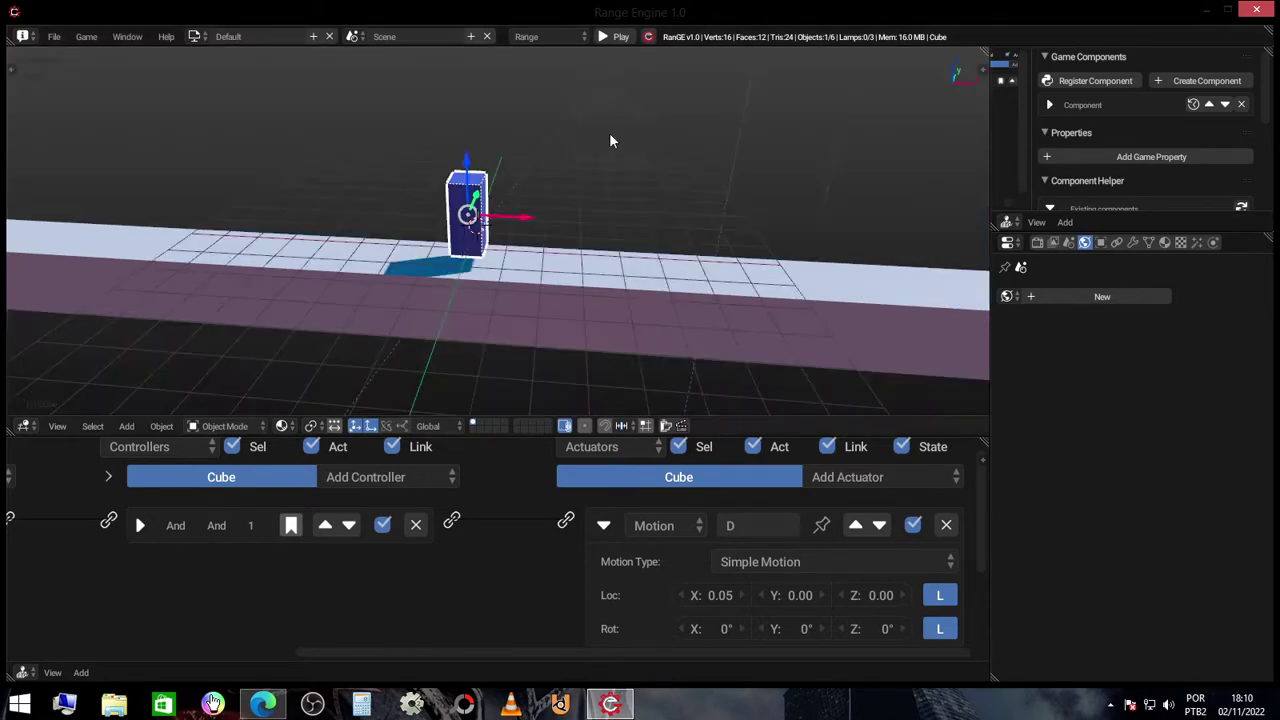
# - Set the Cube's Physics Type to Character in the Physics properties
pyautogui.moveTo(536, 220); pyautogui.dragTo(568, 184, button='middle')
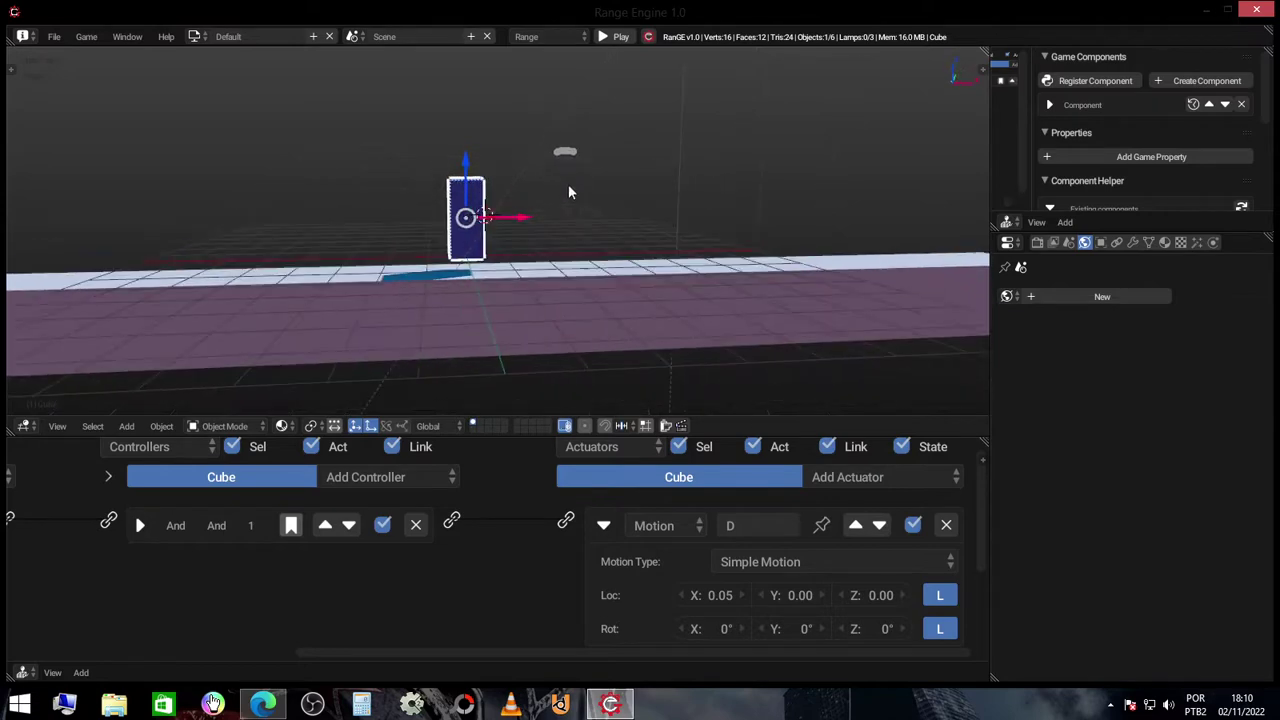
pyautogui.scroll(3, 564, 213)
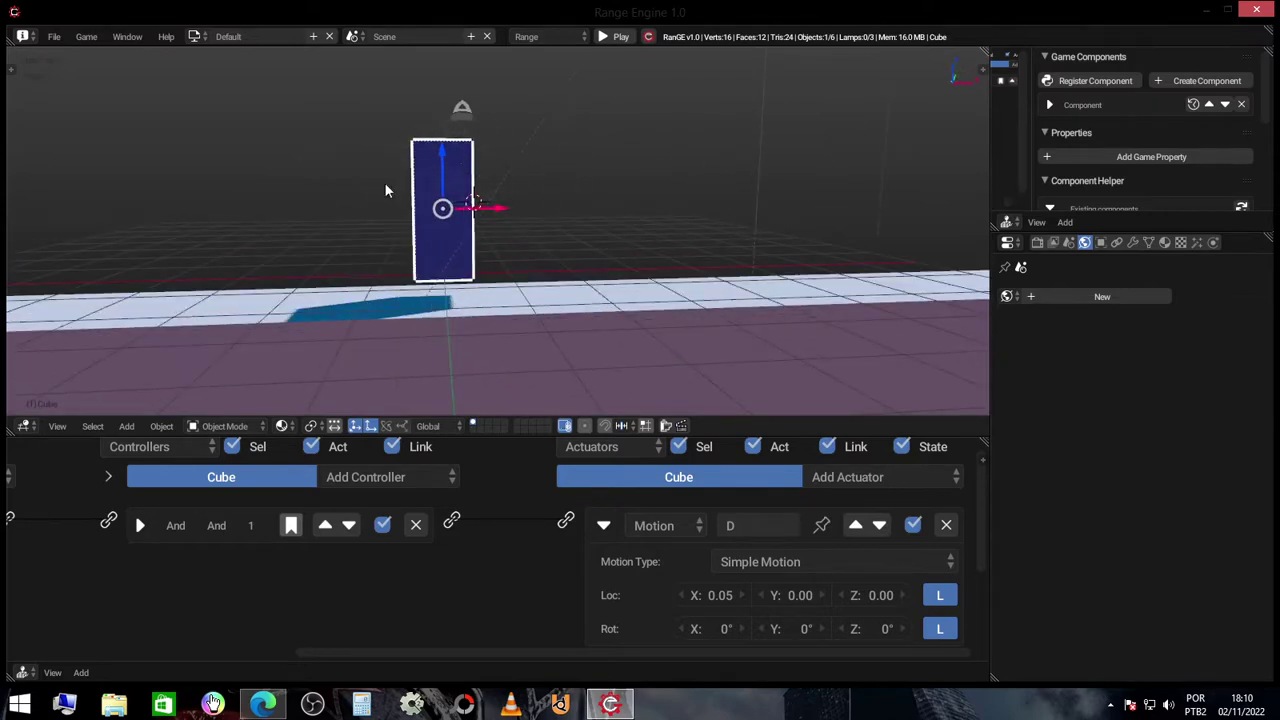
pyautogui.scroll(-1, 1177, 244)
pyautogui.scroll(-1, 1177, 244)
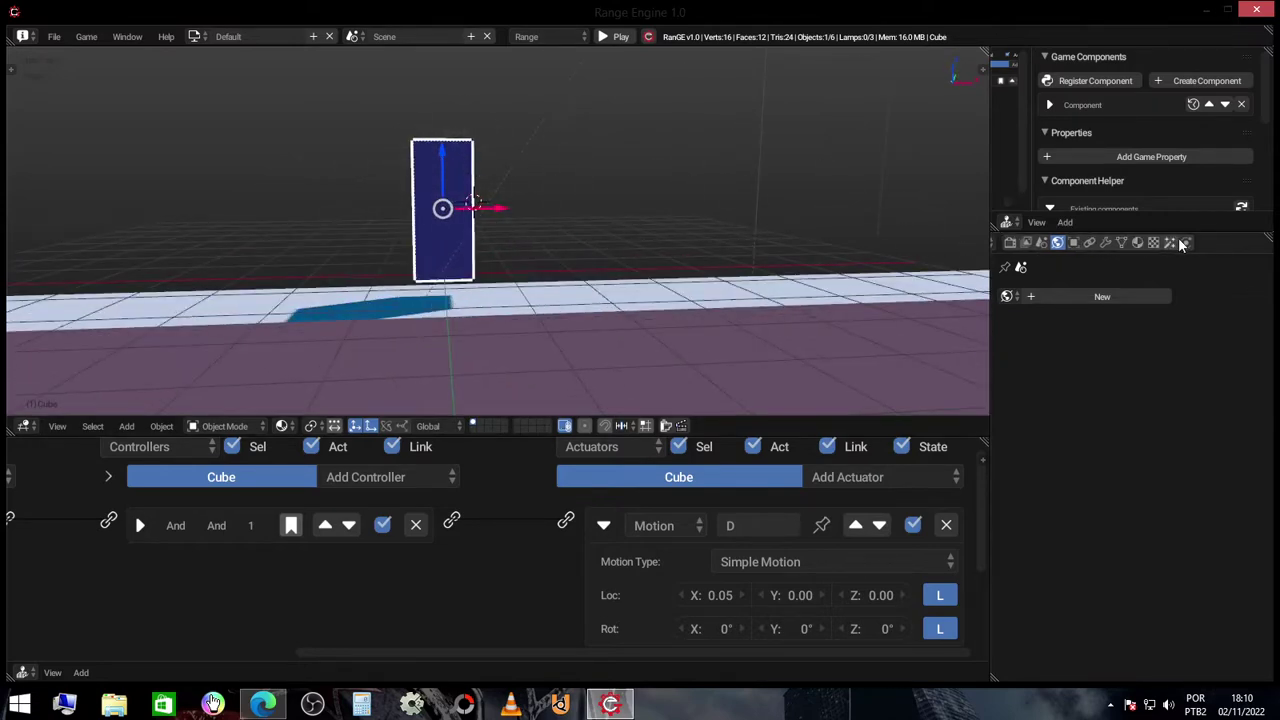
pyautogui.click(1181, 247)
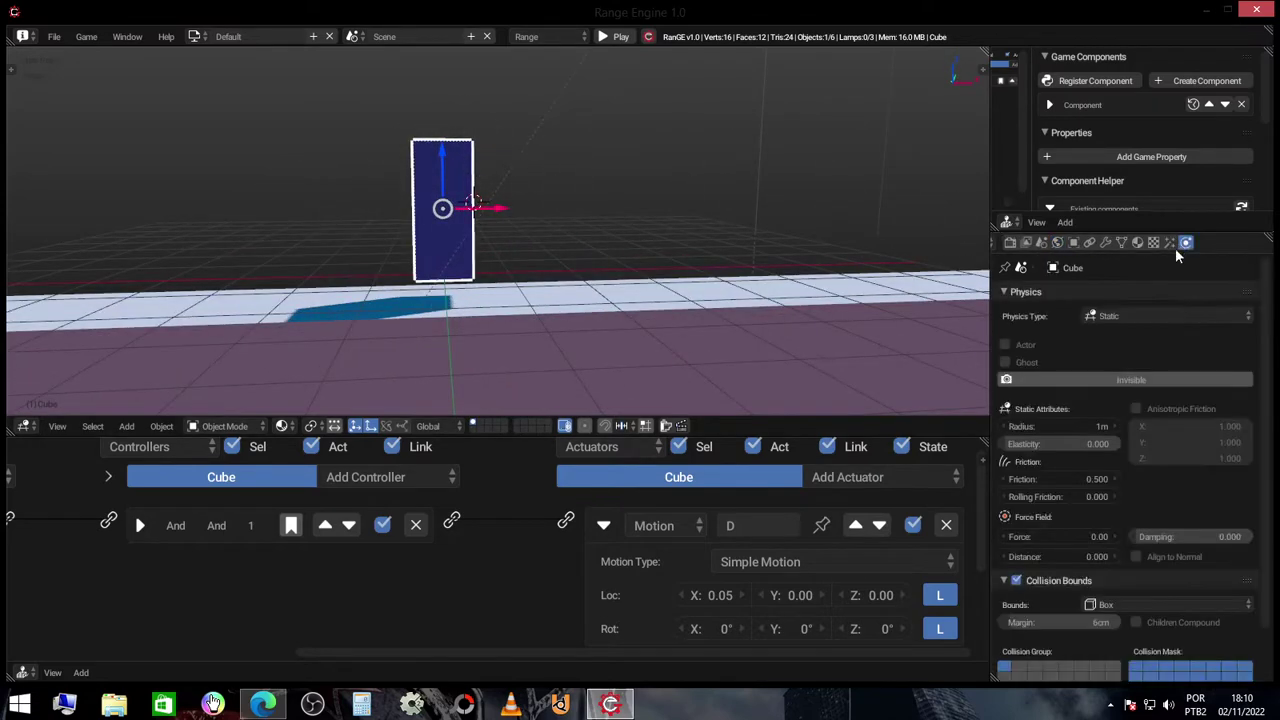
pyautogui.click(1138, 316)
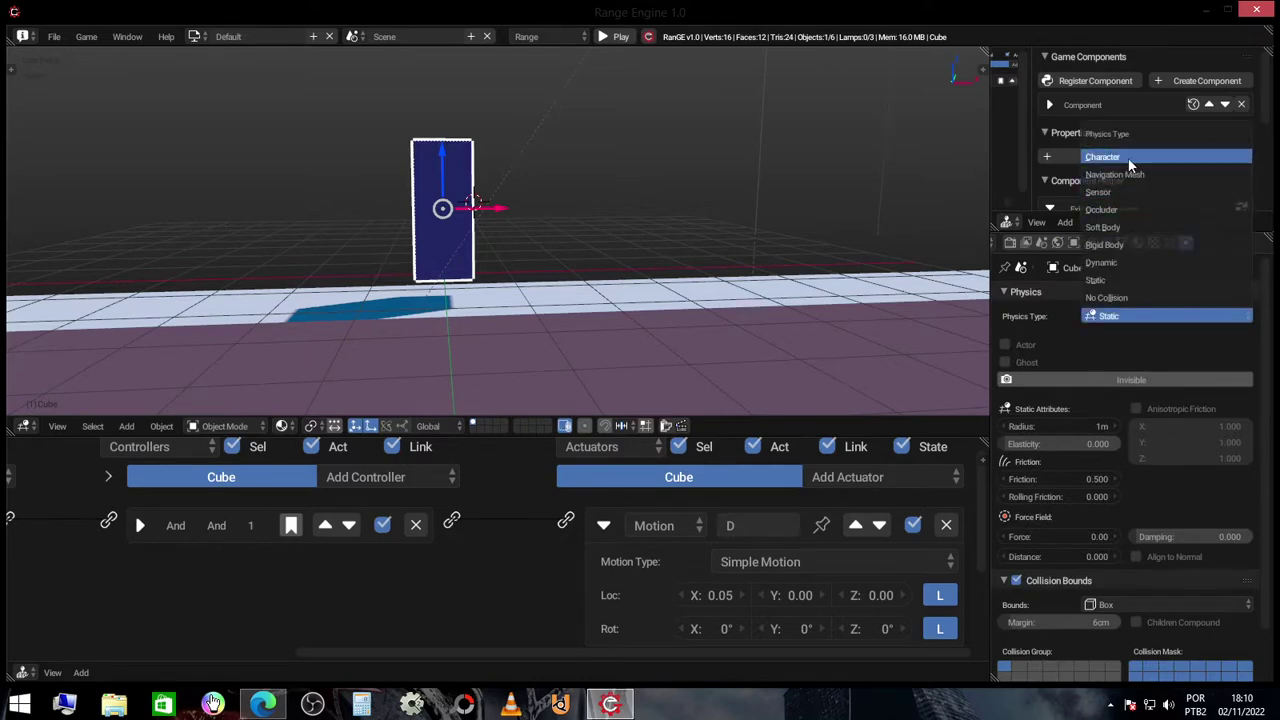
pyautogui.click(1130, 160)
pyautogui.click(1116, 314)
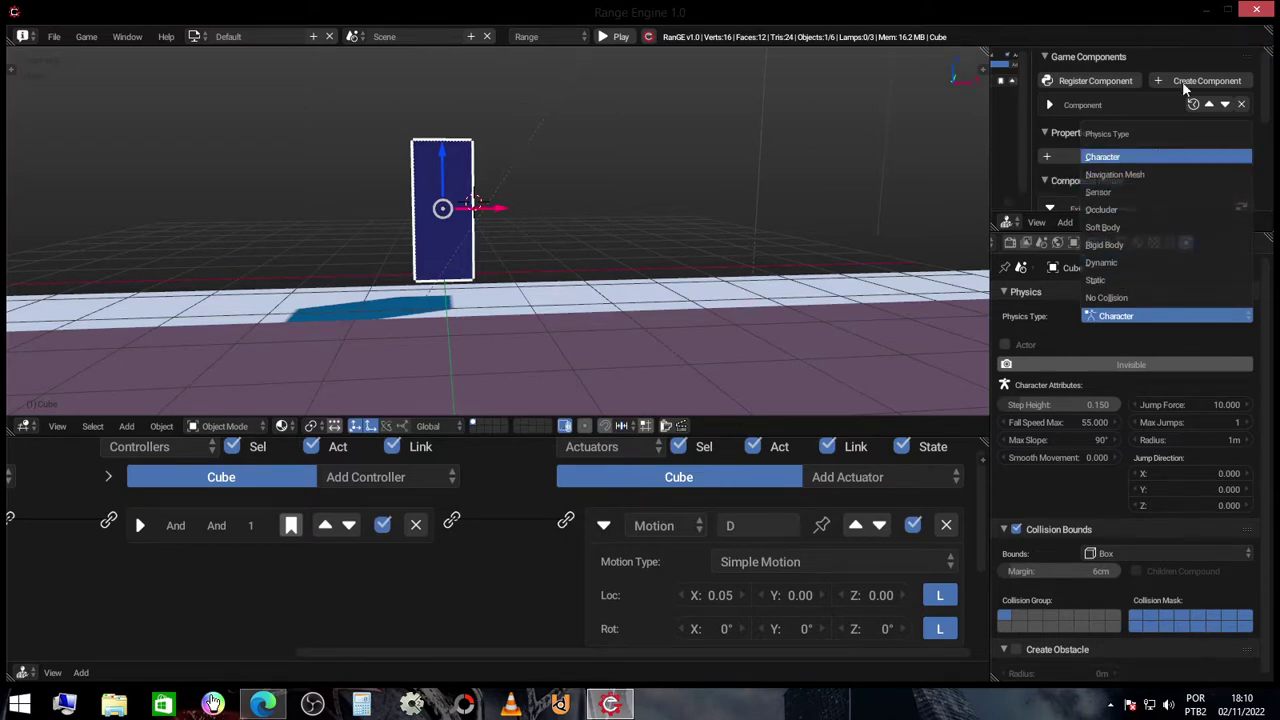
pyautogui.click(1125, 155)
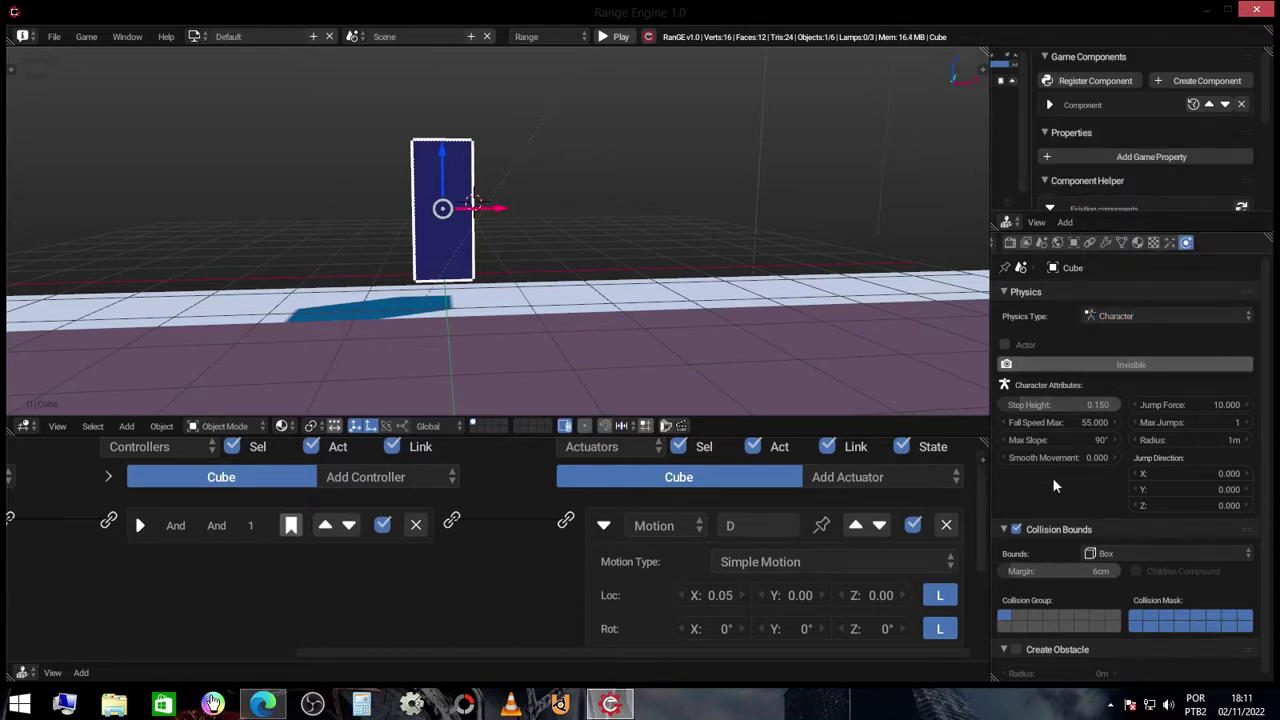
# - Enable Capsule collision bounds and inspect them in wireframe view
pyautogui.click(1016, 530)
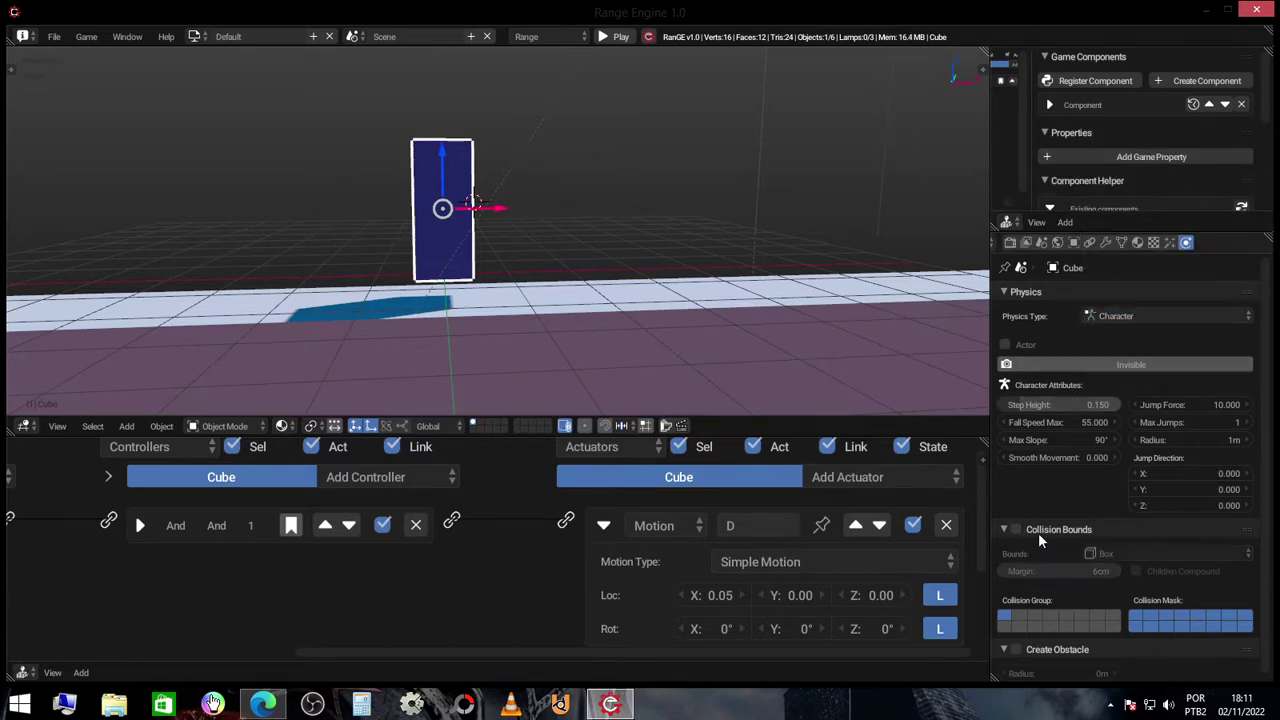
pyautogui.click(1016, 530)
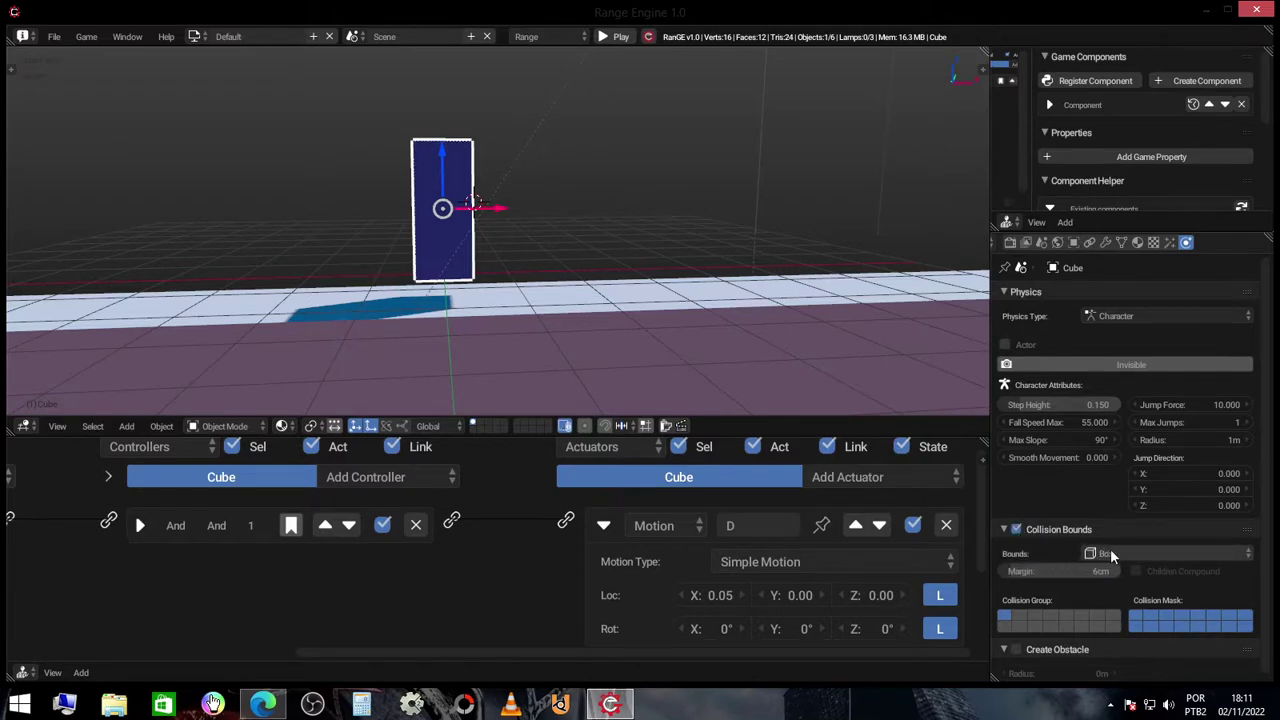
pyautogui.click(1108, 551)
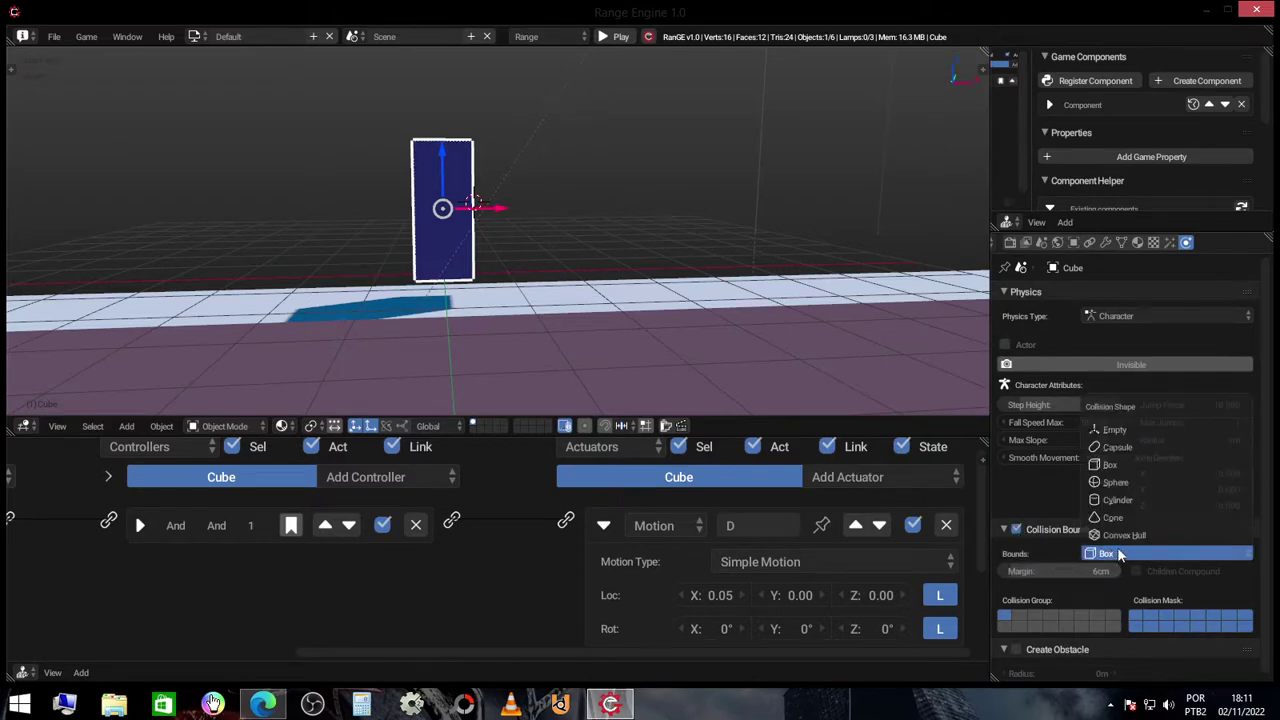
pyautogui.click(1133, 446)
pyautogui.press('z')
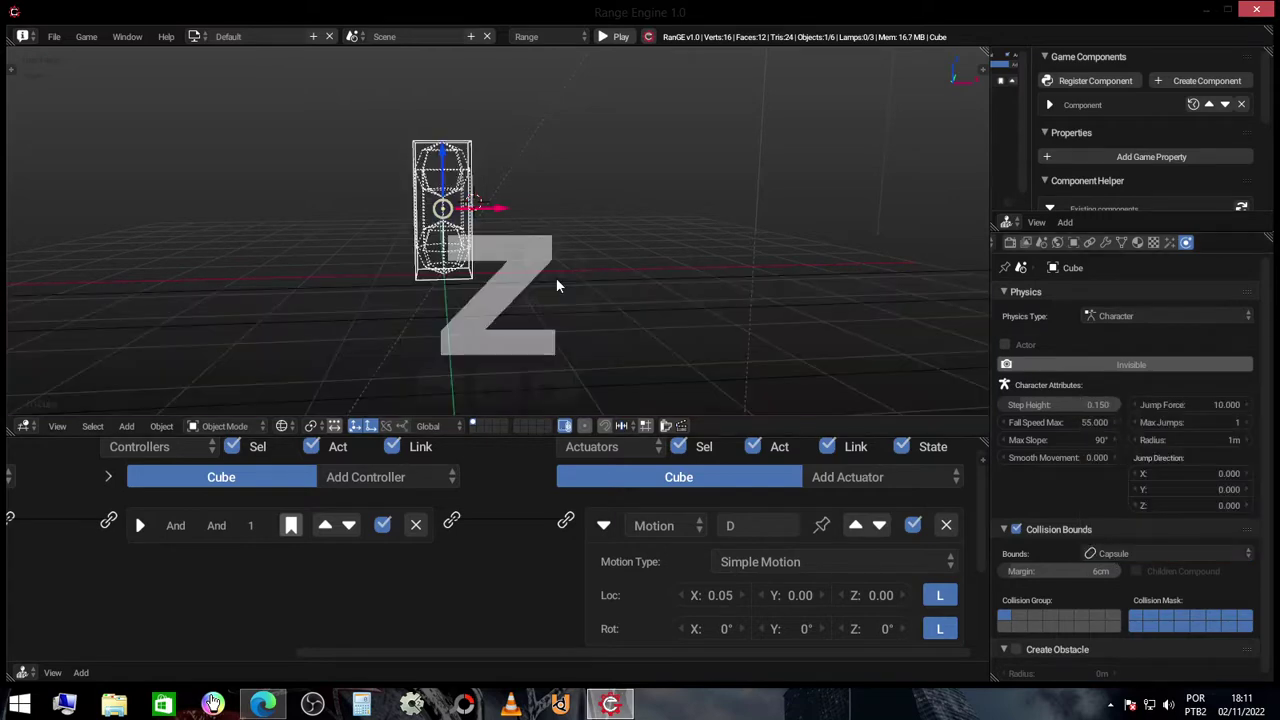
pyautogui.scroll(3, 518, 236)
pyautogui.keyDown('shift'); pyautogui.moveTo(518, 236); pyautogui.dragTo(545, 296, button='middle'); pyautogui.keyUp('shift')
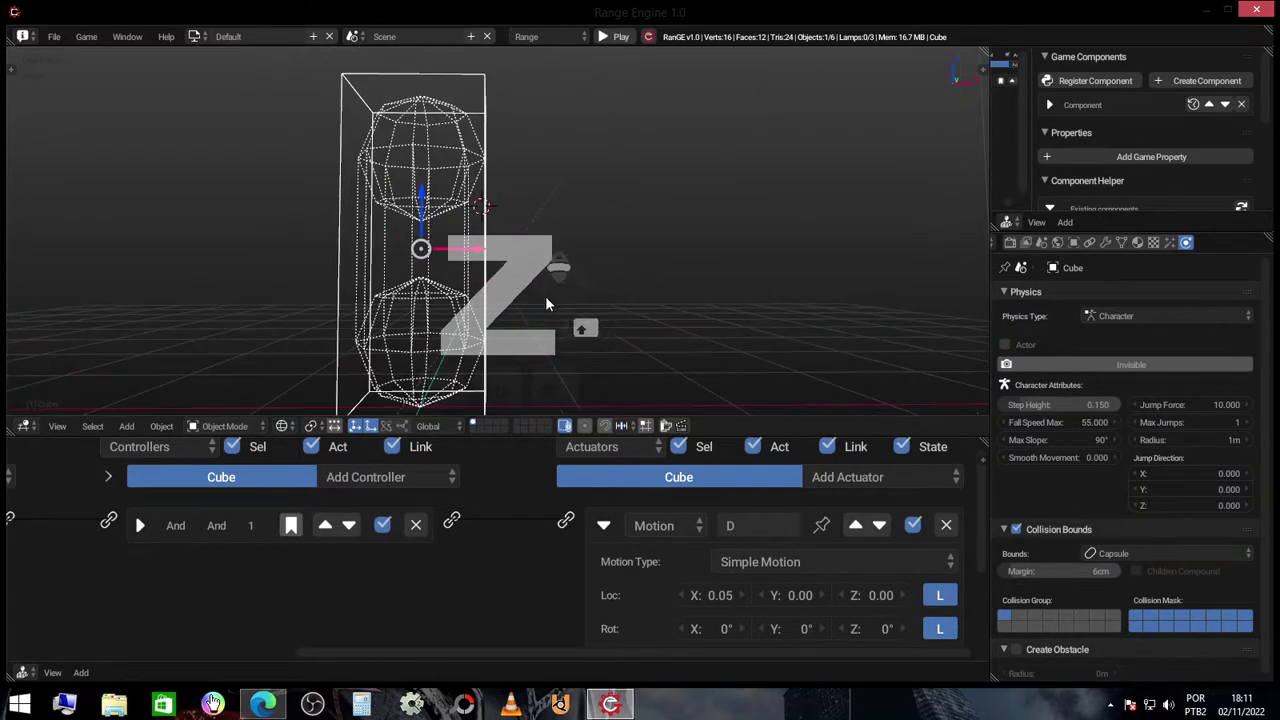
pyautogui.moveTo(355, 205); pyautogui.dragTo(430, 285, button='middle')
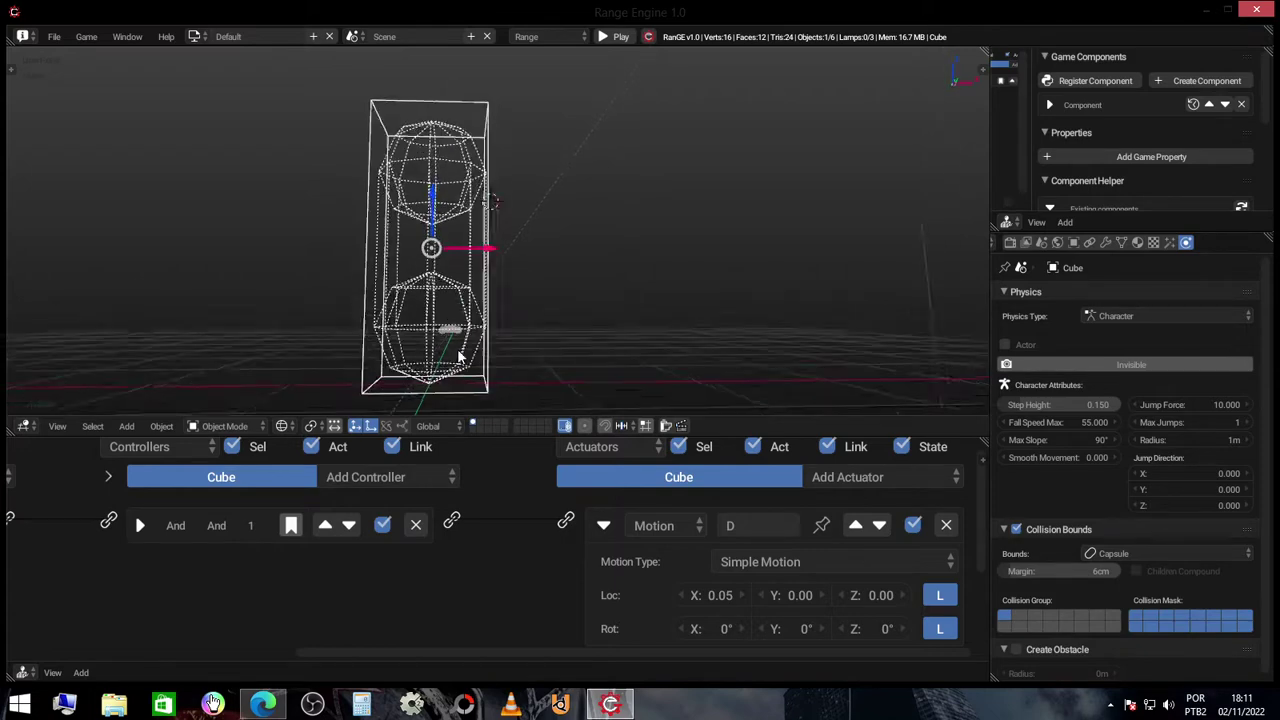
pyautogui.moveTo(425, 380); pyautogui.dragTo(457, 351, button='middle')
pyautogui.scroll(3, 450, 360)
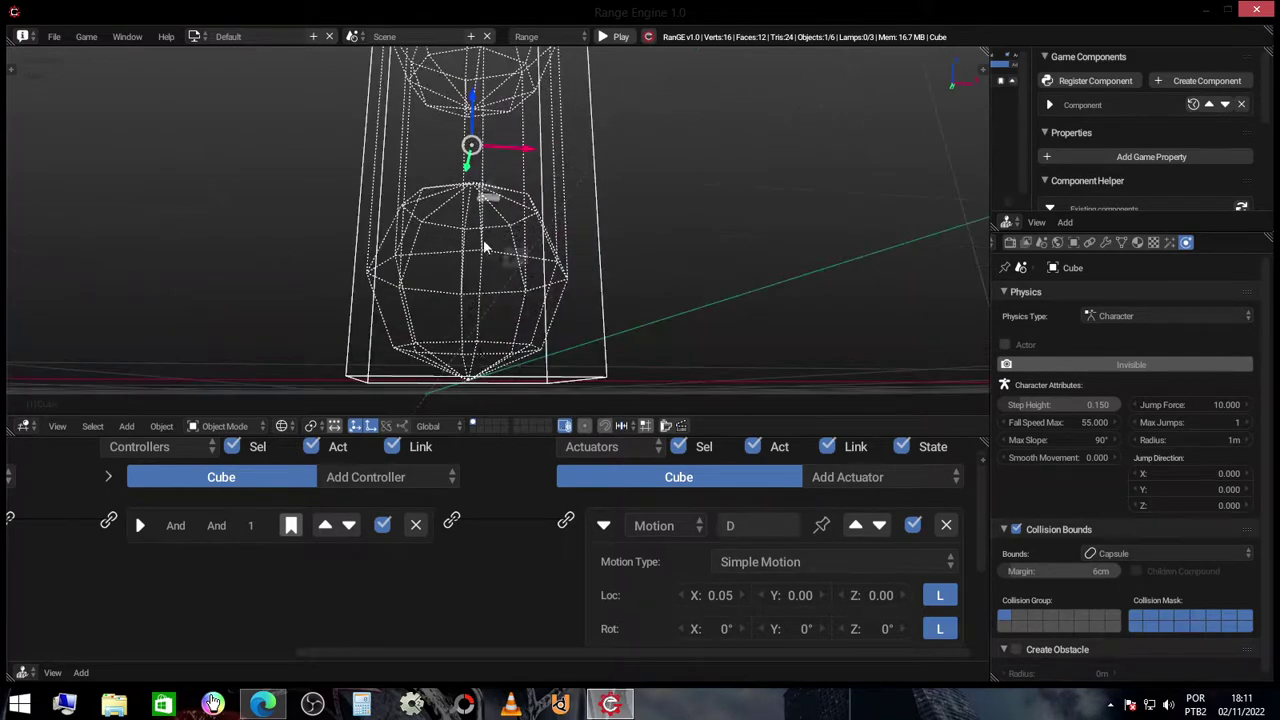
pyautogui.moveTo(483, 239); pyautogui.dragTo(497, 312, button='middle')
pyautogui.scroll(-5, 490, 298)
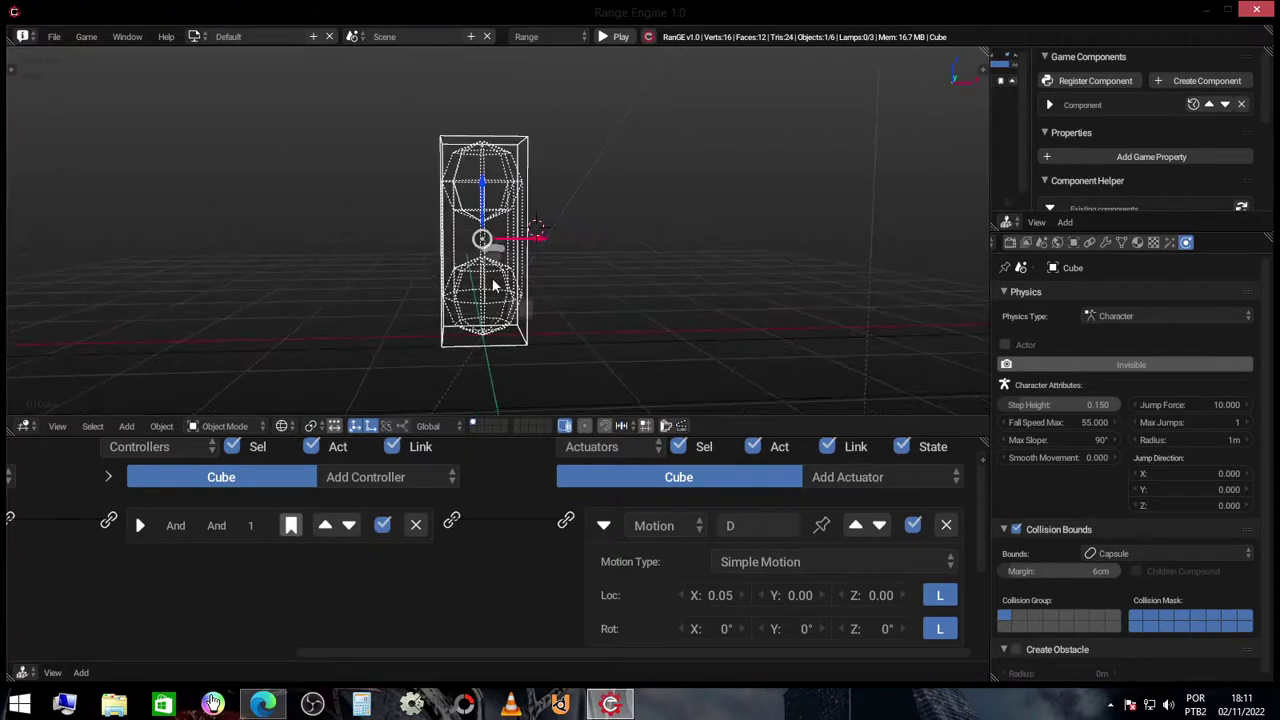
# - Try Sphere collision bounds, return to solid shading, and set the shape back to Capsule
pyautogui.click(1135, 553)
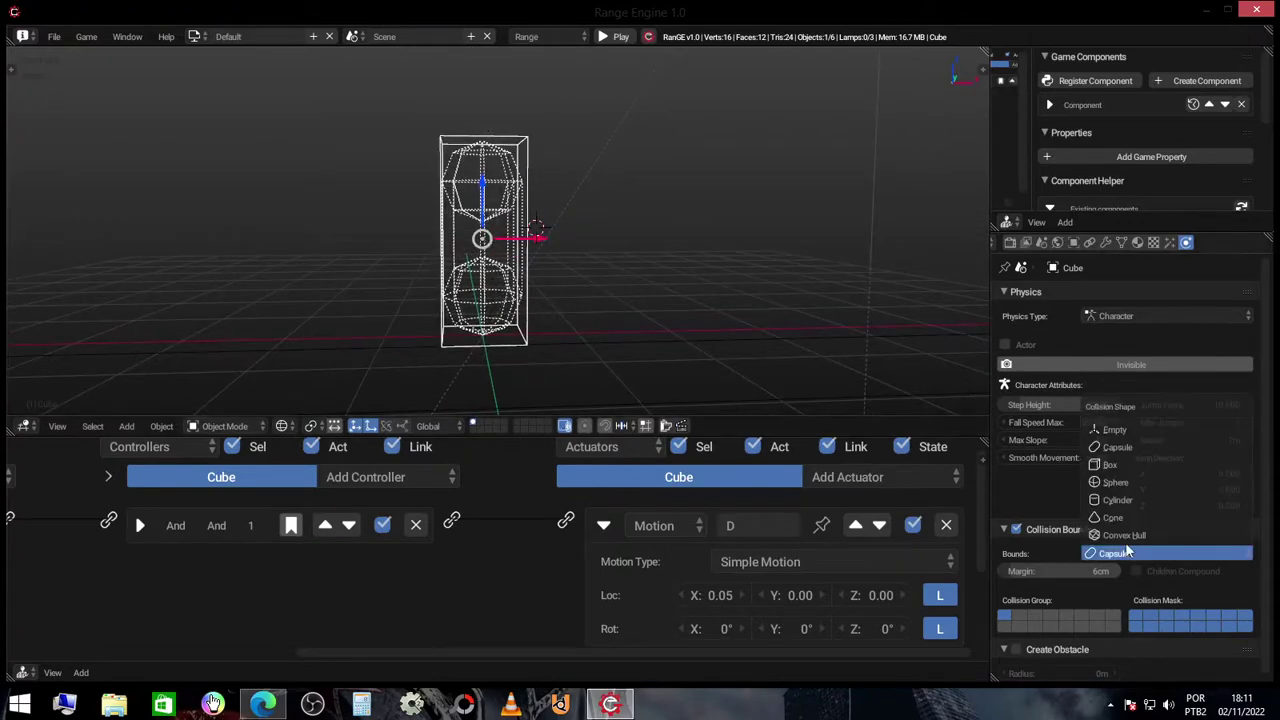
pyautogui.click(1125, 478)
pyautogui.moveTo(503, 320)
pyautogui.mouseDown(button='middle')
pyautogui.moveTo(518, 352)
pyautogui.moveTo(457, 274)
pyautogui.mouseUp(button='middle')
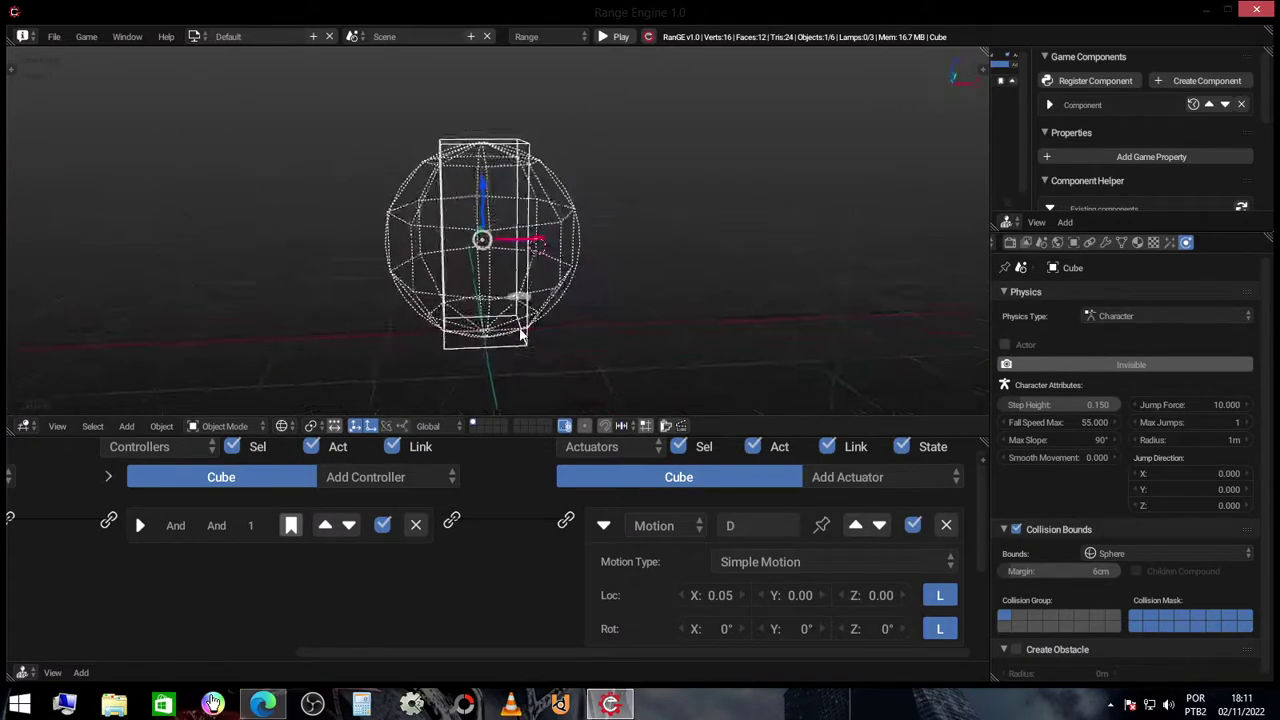
pyautogui.press('z')
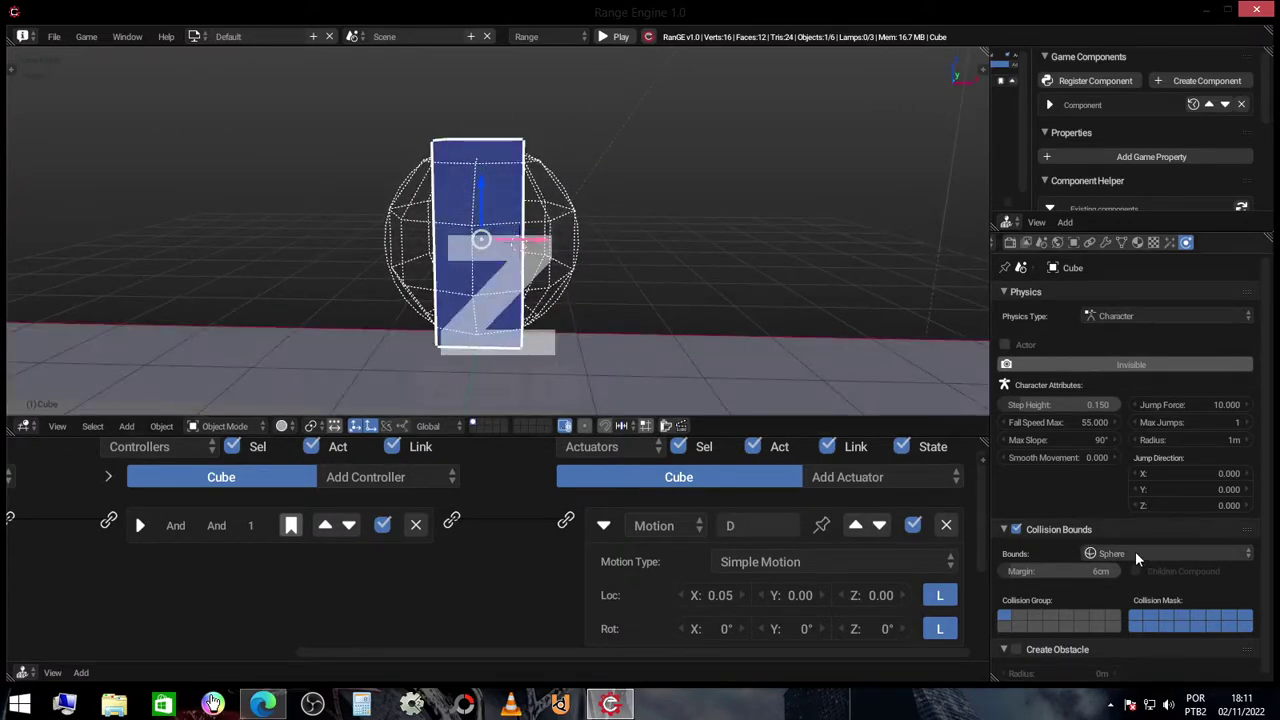
pyautogui.click(1134, 551)
pyautogui.click(1143, 456)
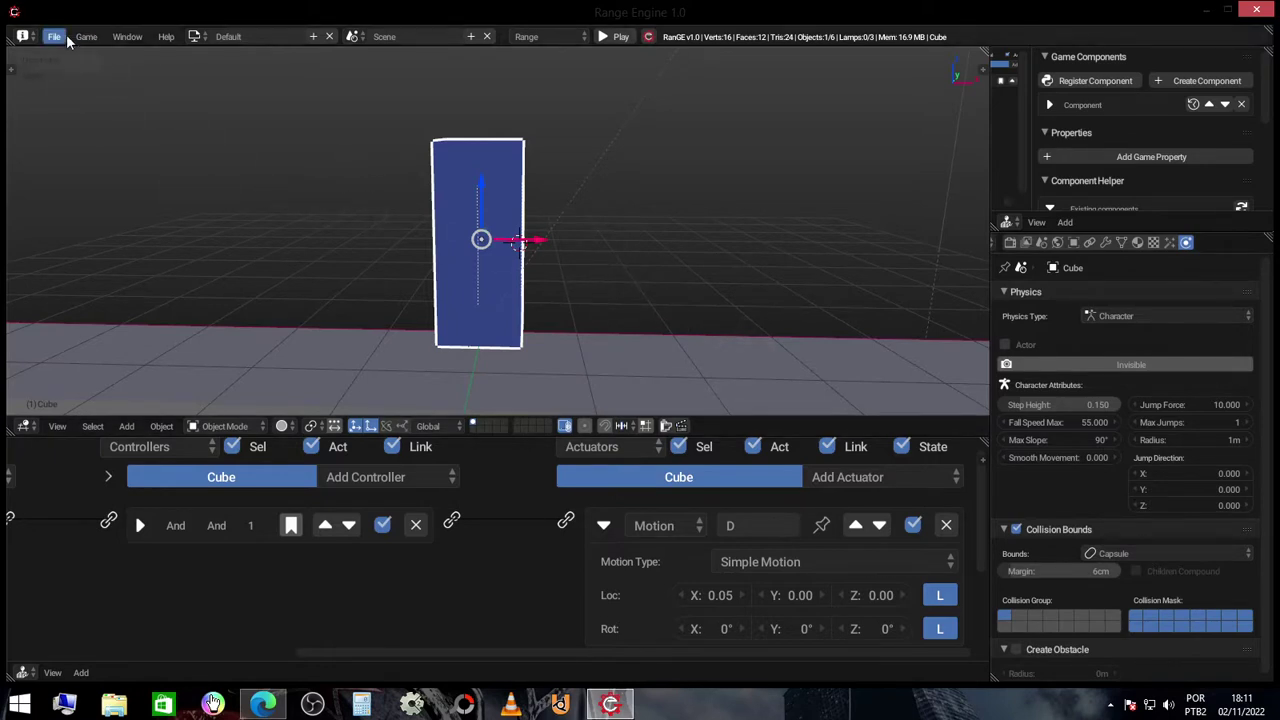
# - Run the game briefly to test the Character cube, then stop it
pyautogui.scroll(-3, 521, 381)
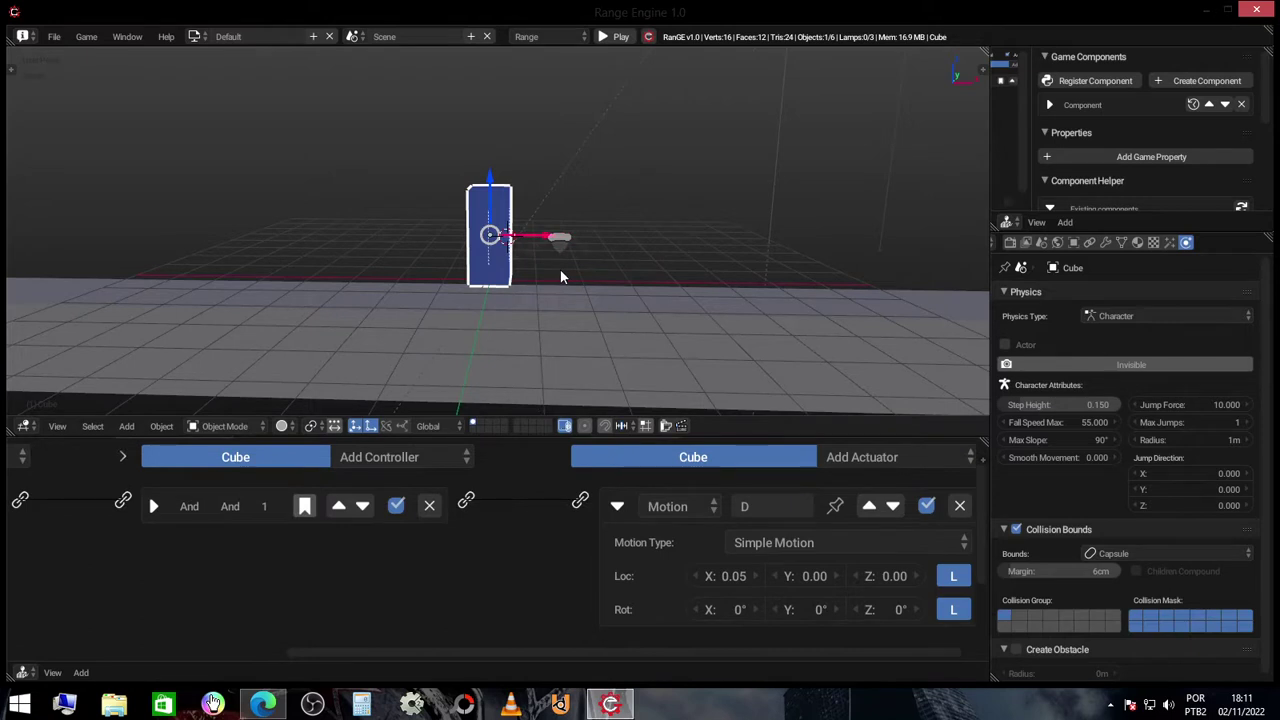
pyautogui.press('p')
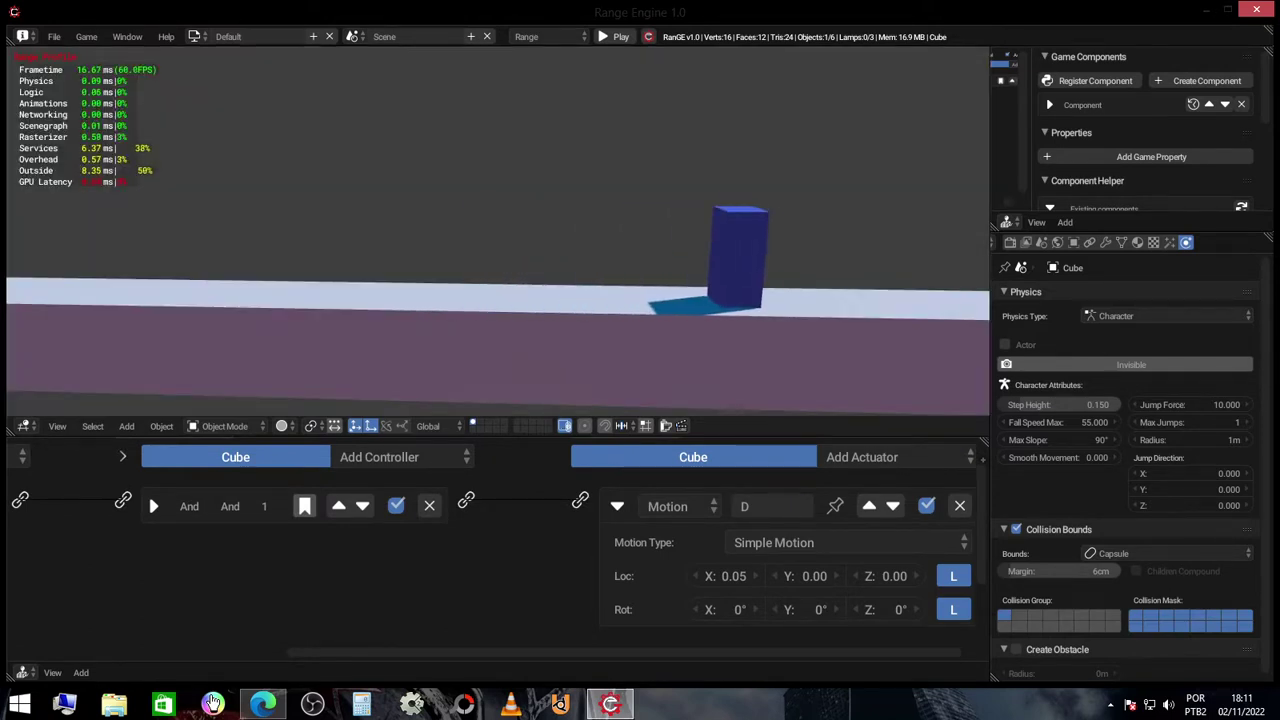
pyautogui.press('Escape')
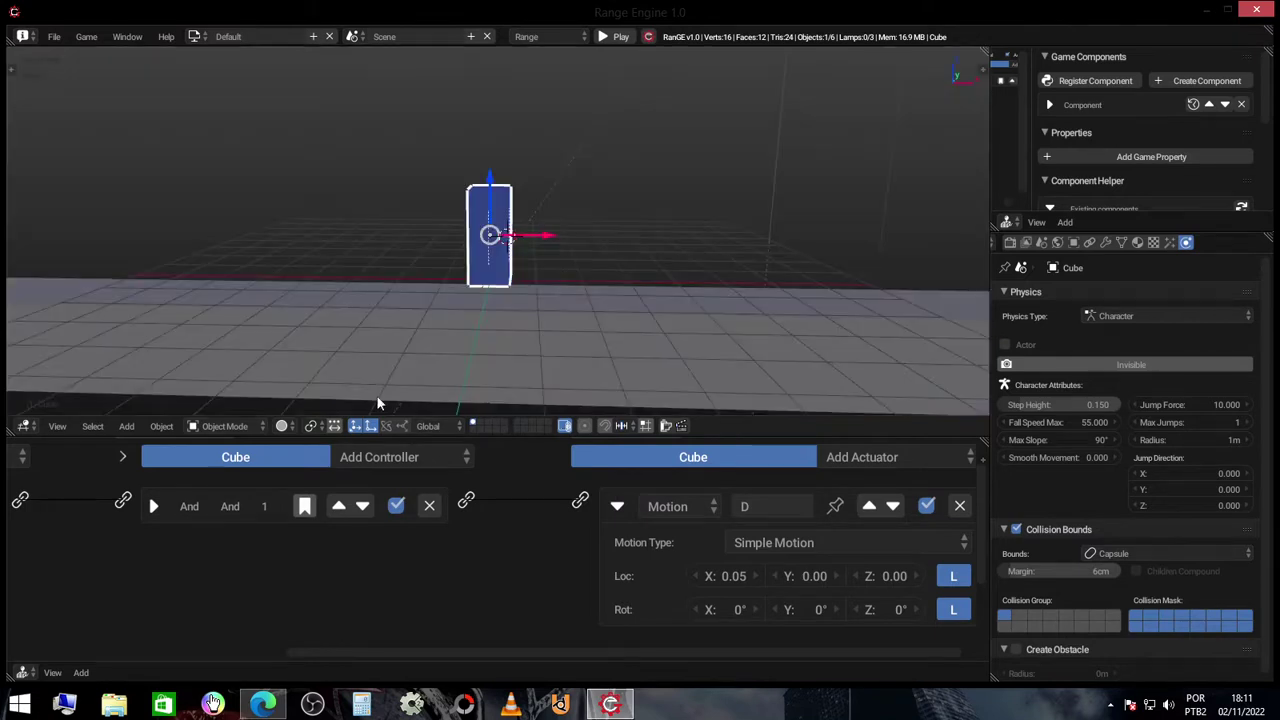
# - Lift the cube above the platform along Z and play-test it again
pyautogui.keyDown('ctrl'); pyautogui.hscroll(-5, 400, 543); pyautogui.keyUp('ctrl')
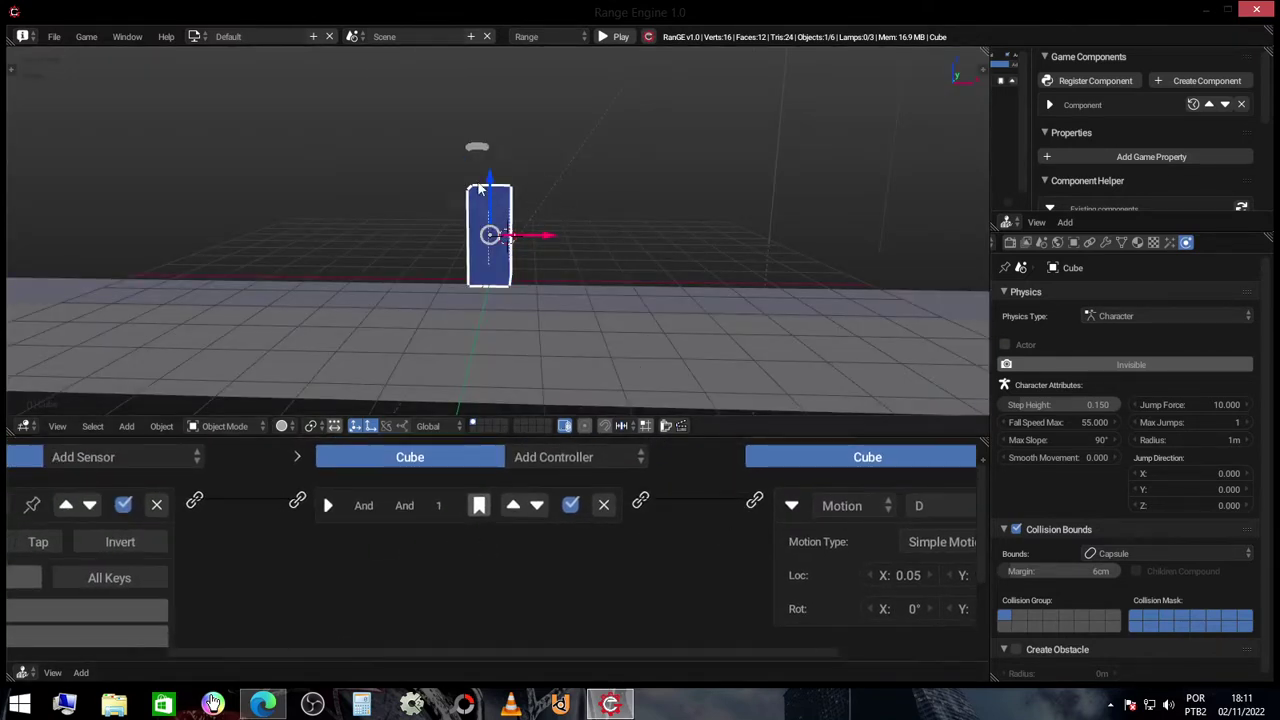
pyautogui.moveTo(479, 188); pyautogui.dragTo(480, 100)
pyautogui.press('p')
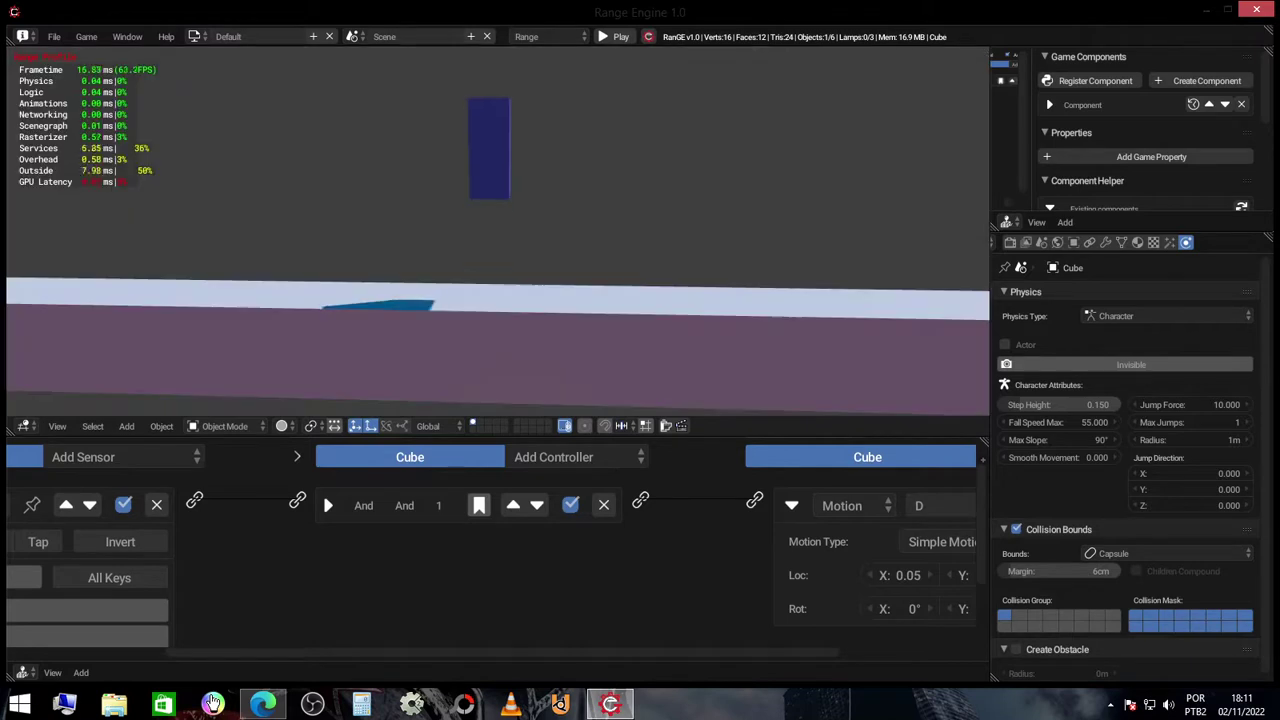
pyautogui.press('Escape')
# - Keep Character physics and slide the cube left to a new spot on the platform
pyautogui.click(1130, 317)
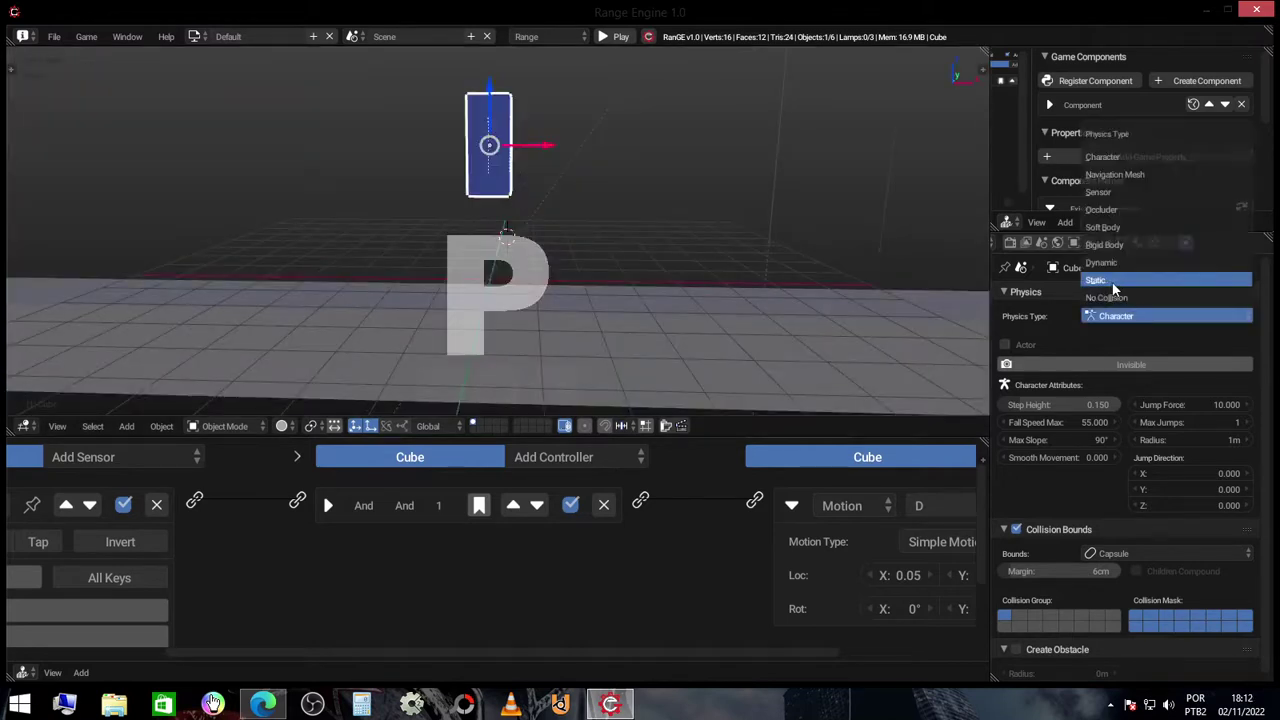
pyautogui.click(1110, 316)
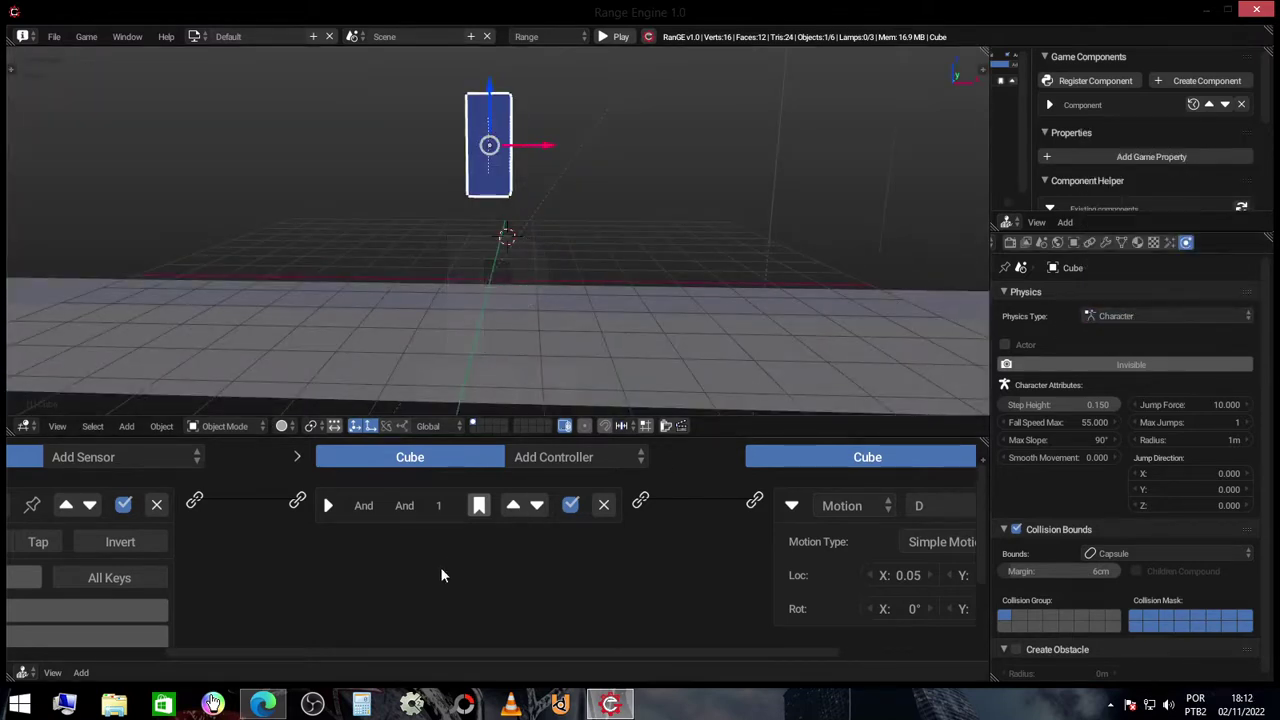
pyautogui.moveTo(441, 575); pyautogui.dragTo(589, 568, button='middle')
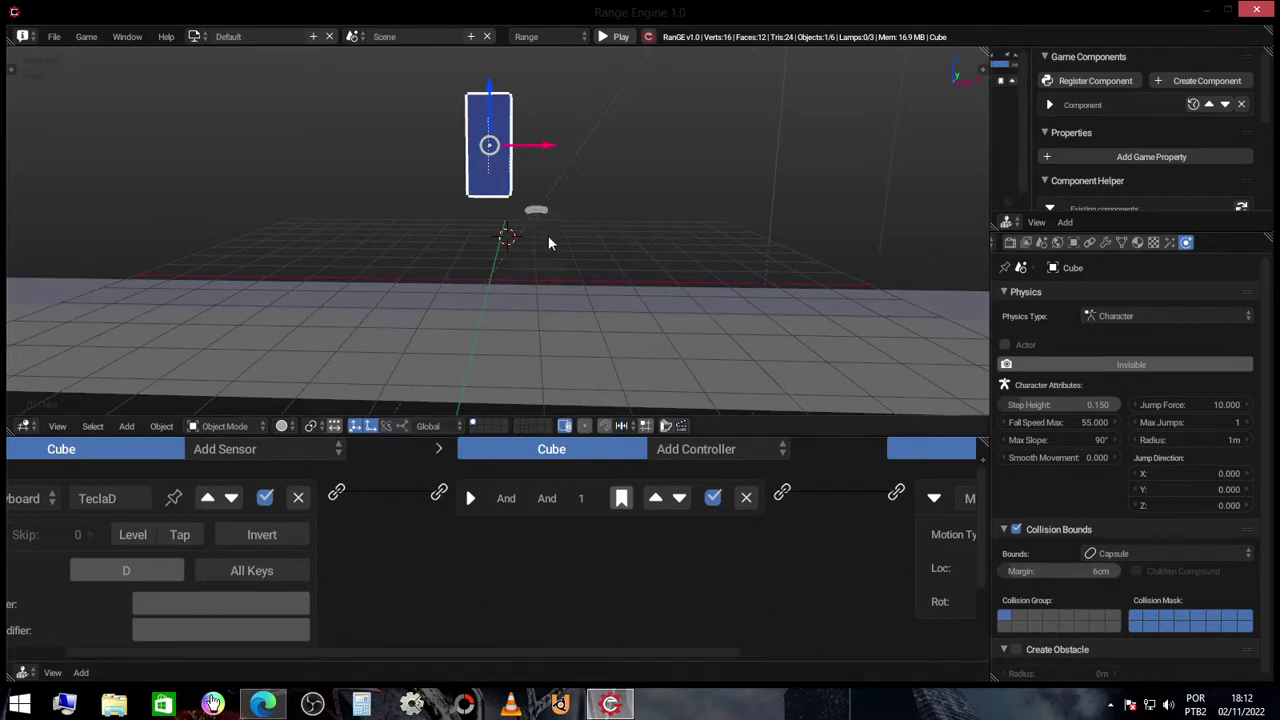
pyautogui.moveTo(581, 228); pyautogui.dragTo(541, 181, button='middle')
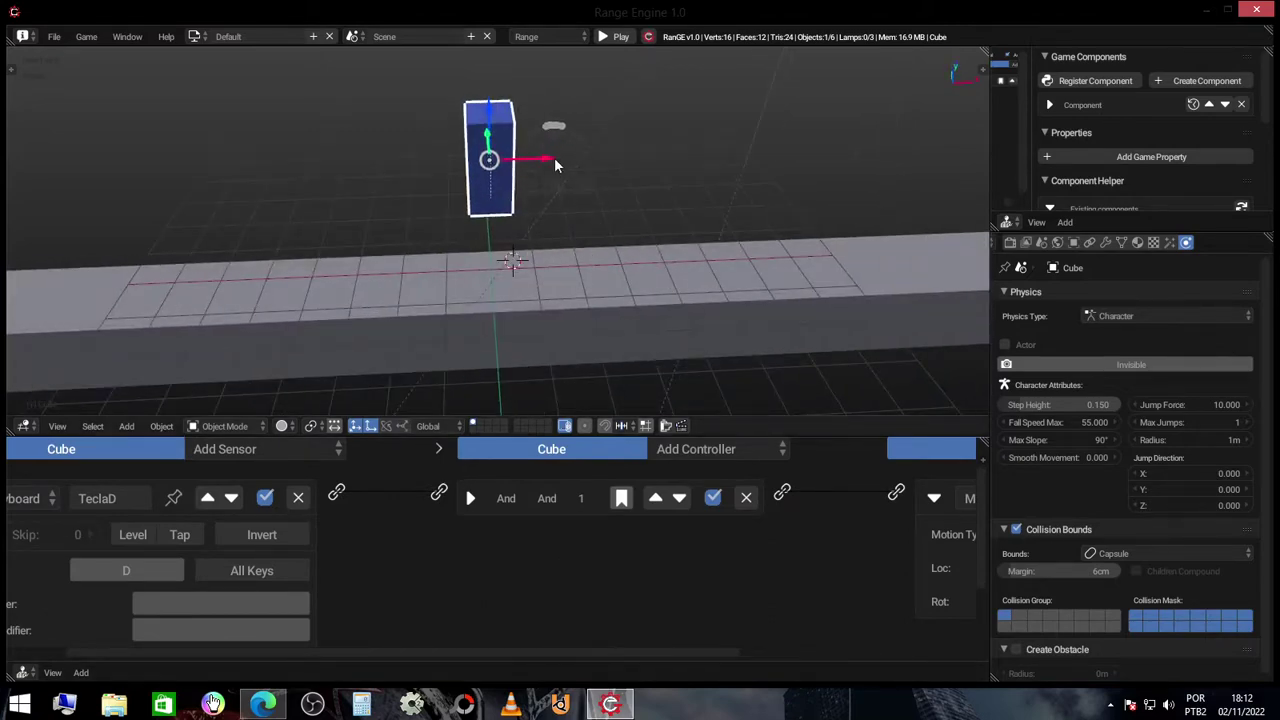
pyautogui.moveTo(554, 160)
pyautogui.mouseDown()
pyautogui.moveTo(276, 180)
pyautogui.moveTo(566, 162)
pyautogui.moveTo(560, 178)
pyautogui.mouseUp()
pyautogui.moveTo(120, 560); pyautogui.dragTo(200, 547, button='middle')
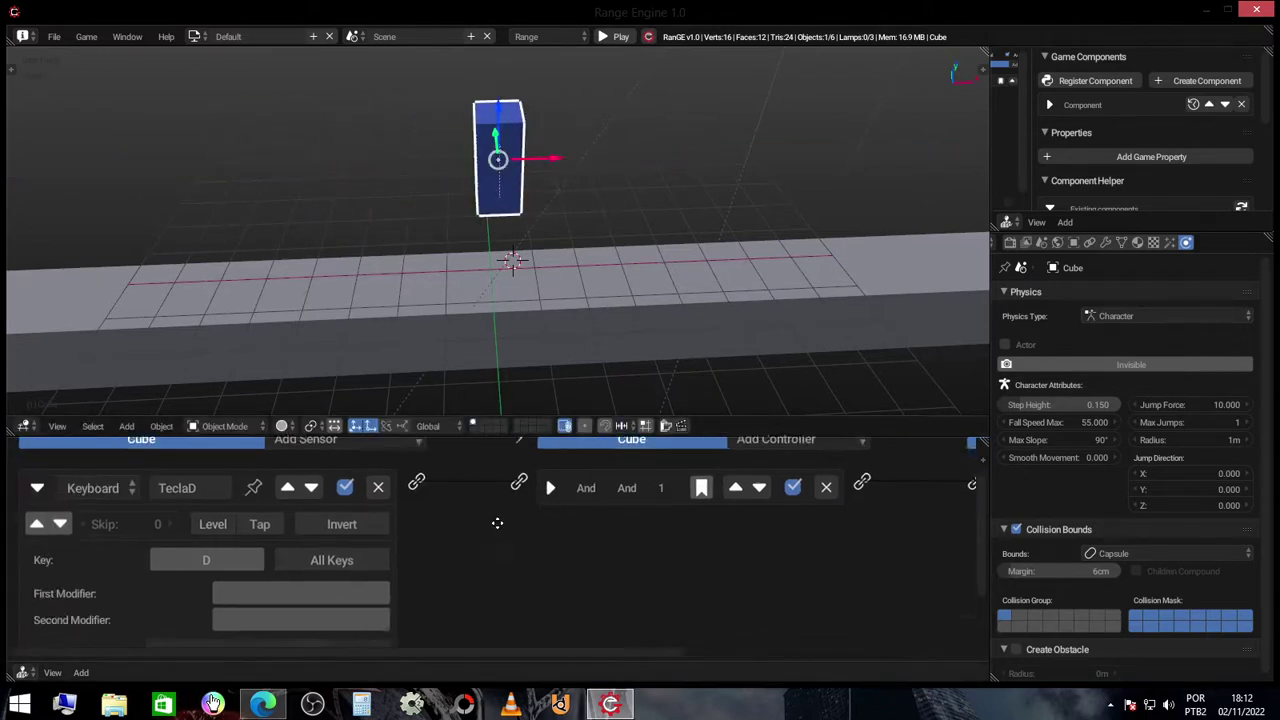
# - Add a second Keyboard sensor named TeclaA that triggers on the A key
pyautogui.click(38, 486)
pyautogui.click(305, 456)
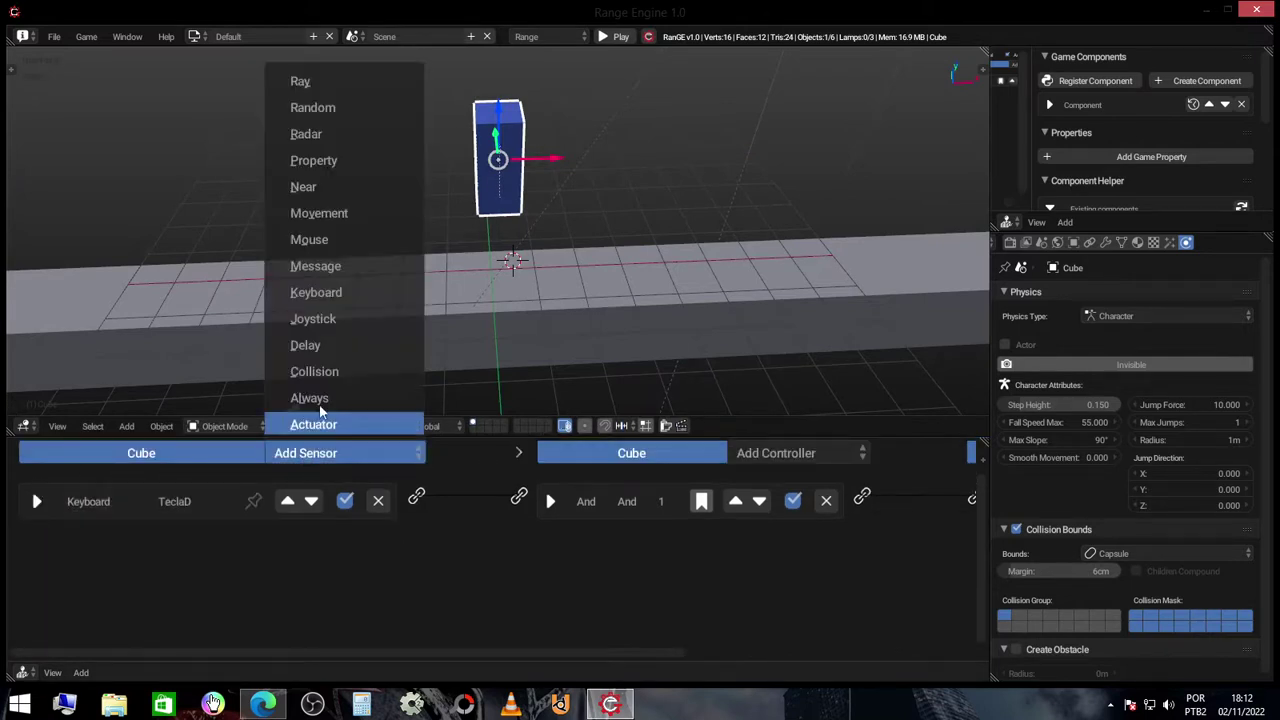
pyautogui.click(332, 293)
pyautogui.doubleClick(204, 542)
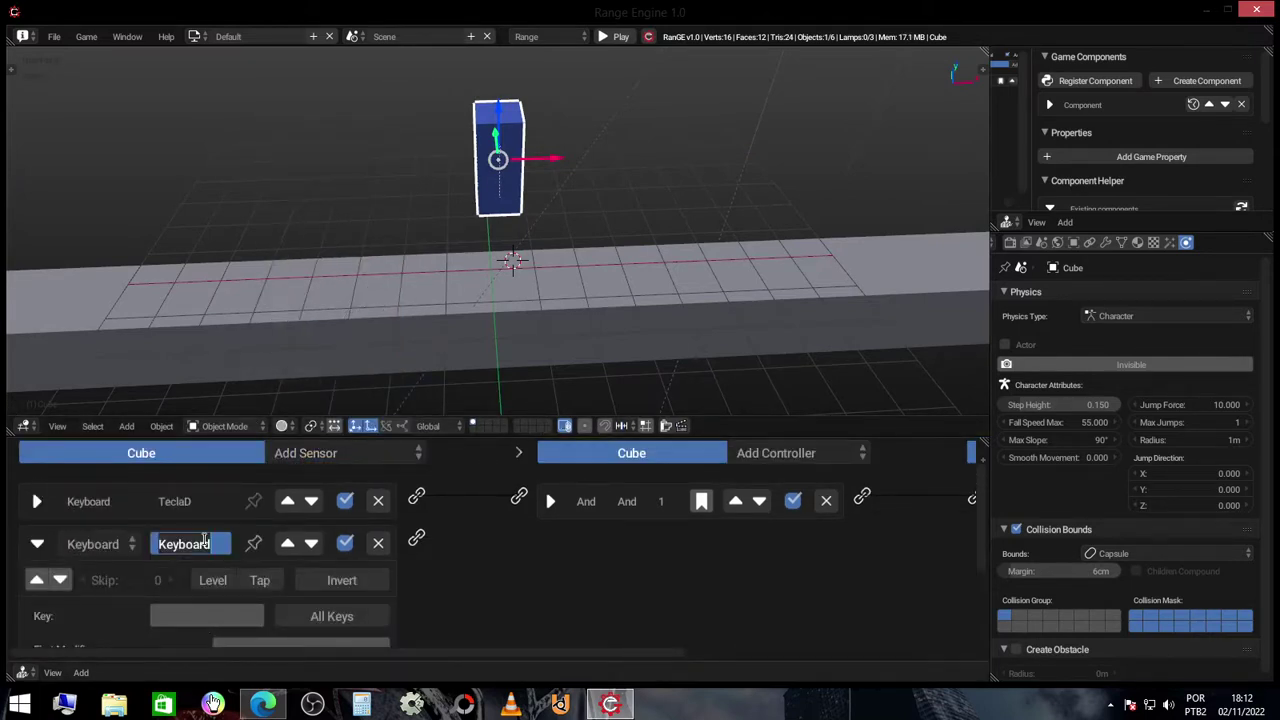
pyautogui.write('TeclaA')
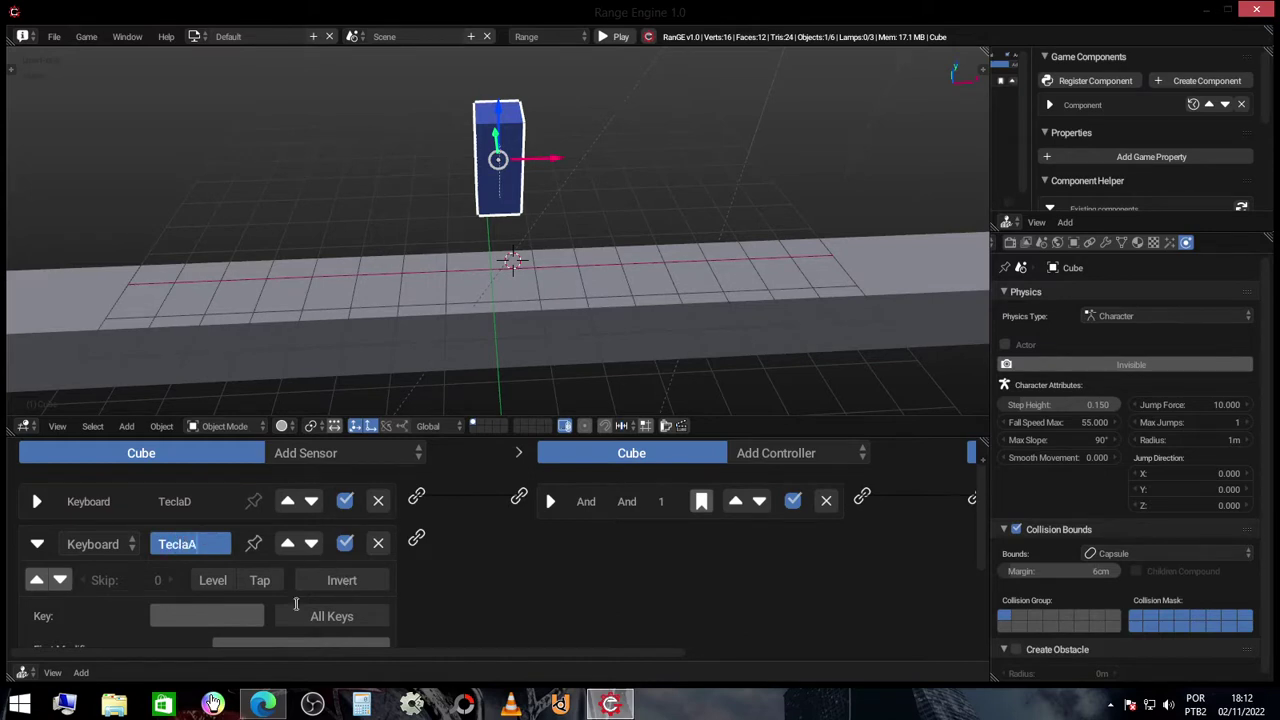
pyautogui.click(229, 620)
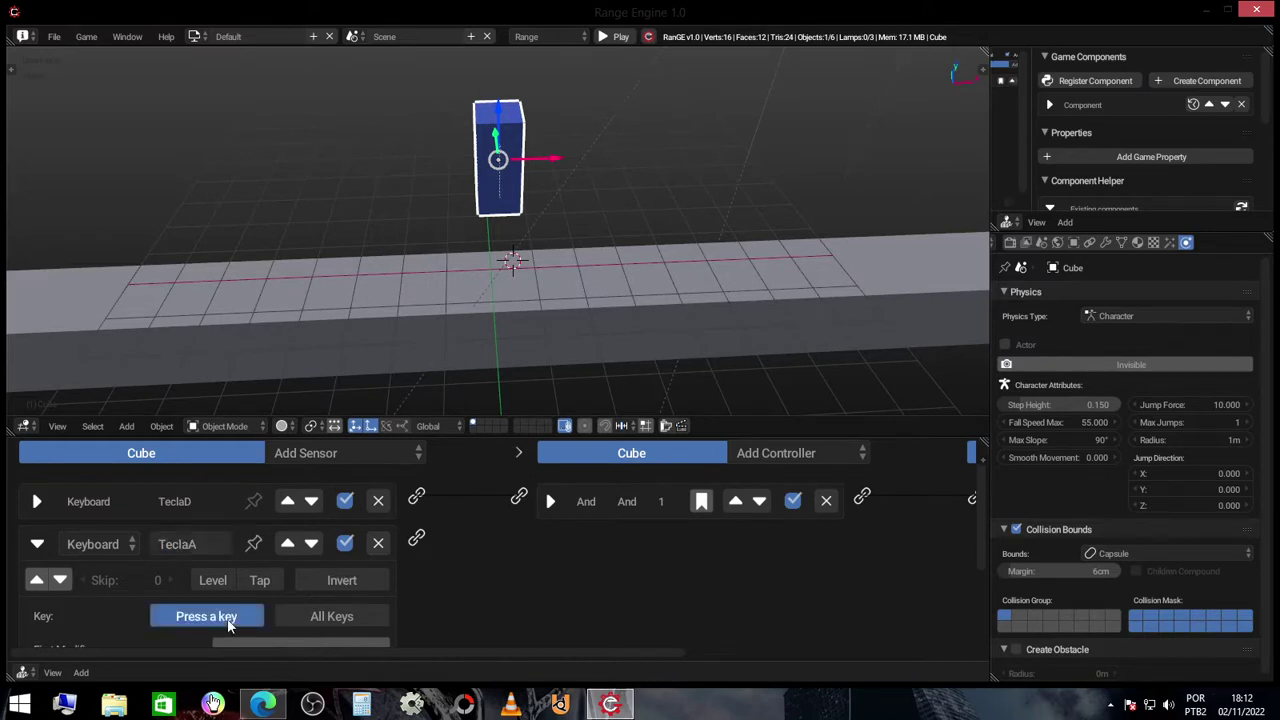
pyautogui.press('a')
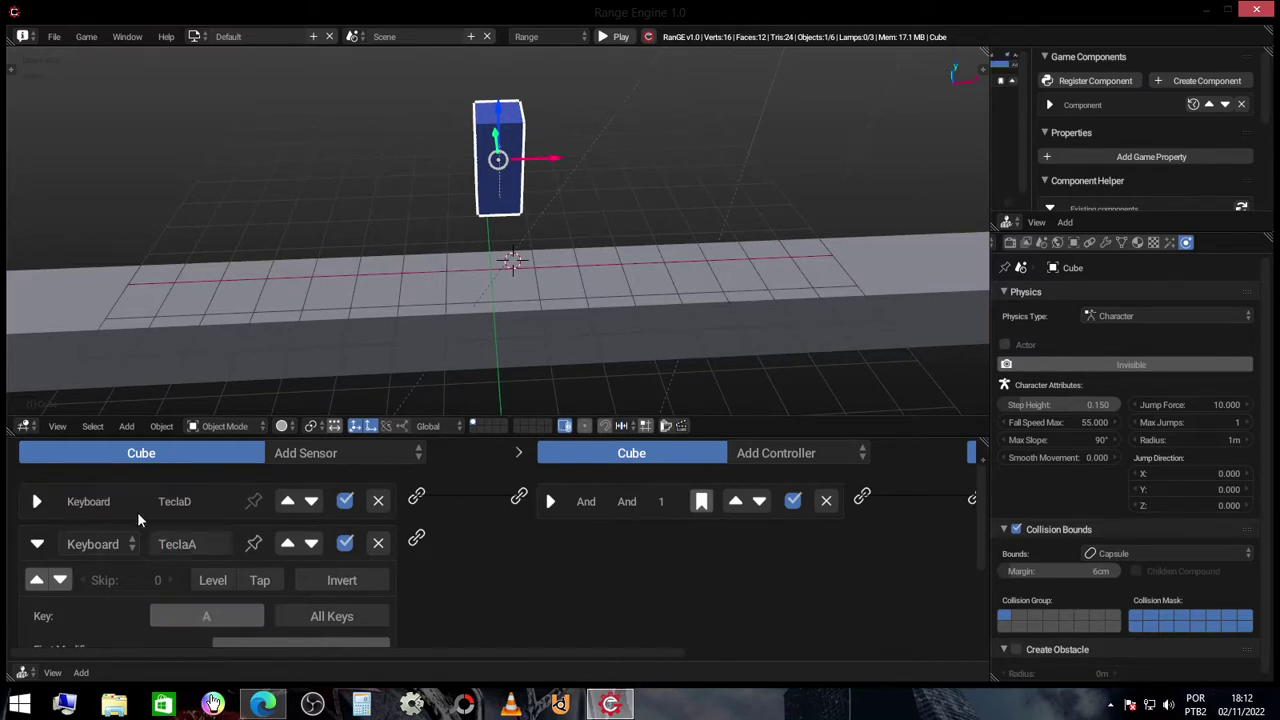
pyautogui.click(37, 544)
# - Add a second And controller and link TeclaA to it
pyautogui.keyDown('ctrl'); pyautogui.hscroll(5, 470, 580); pyautogui.keyUp('ctrl')
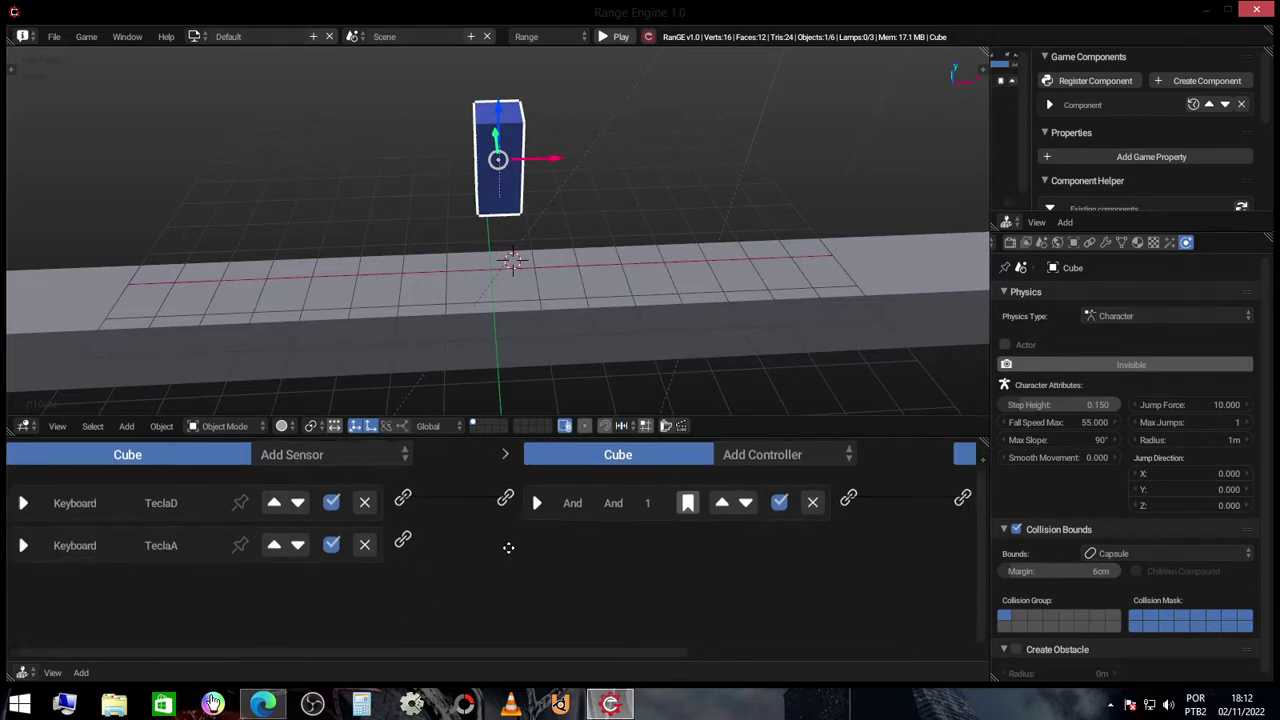
pyautogui.click(625, 461)
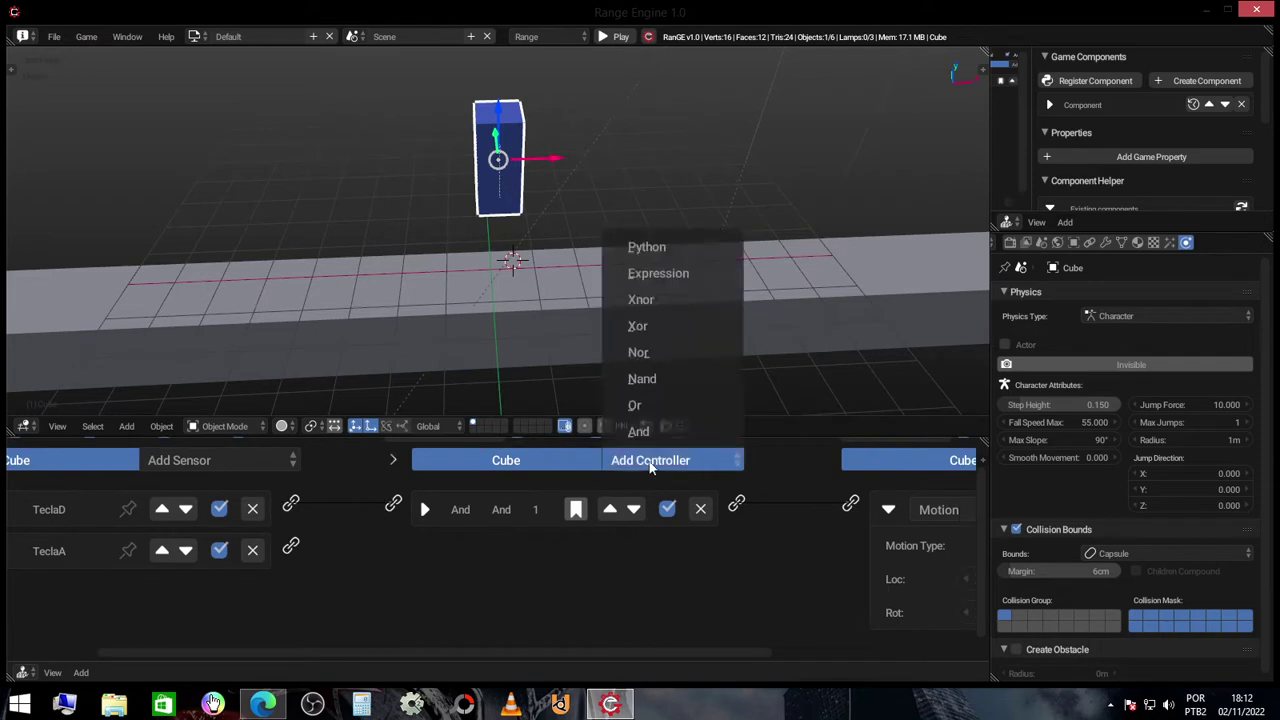
pyautogui.click(636, 429)
pyautogui.moveTo(292, 545); pyautogui.dragTo(393, 546)
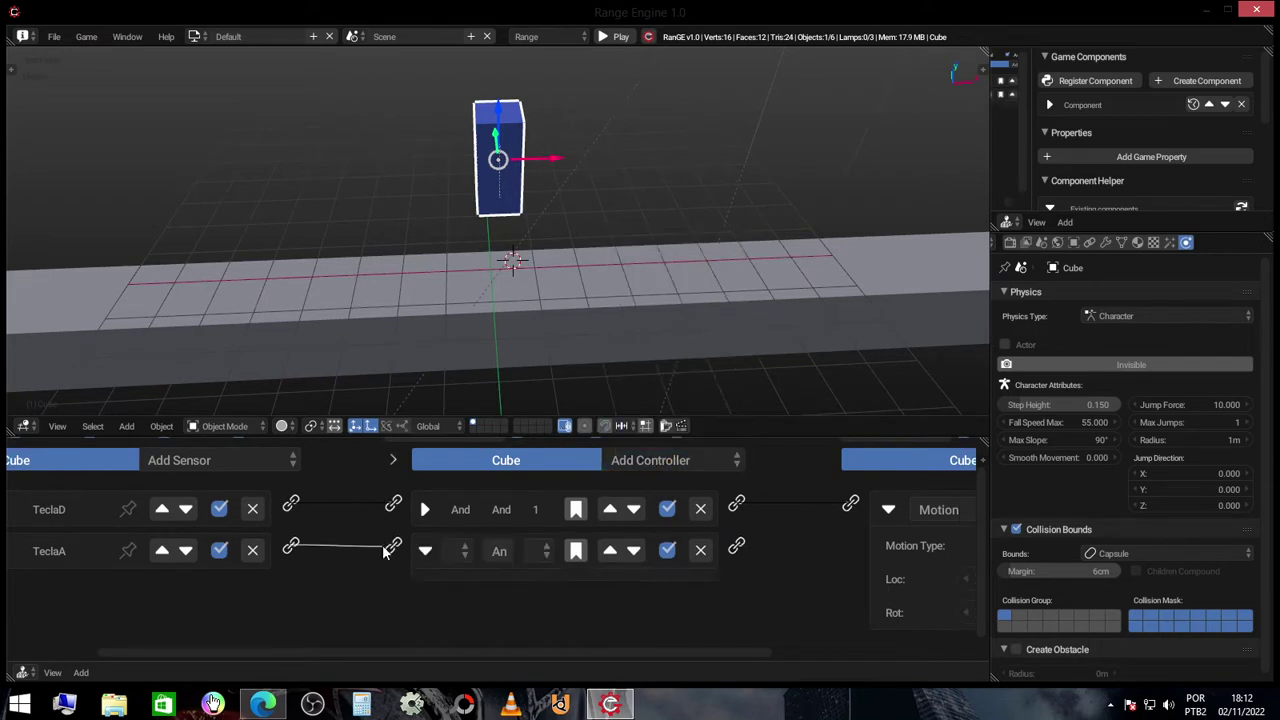
pyautogui.keyDown('ctrl'); pyautogui.hscroll(5, 812, 619); pyautogui.keyUp('ctrl')
pyautogui.click(167, 545)
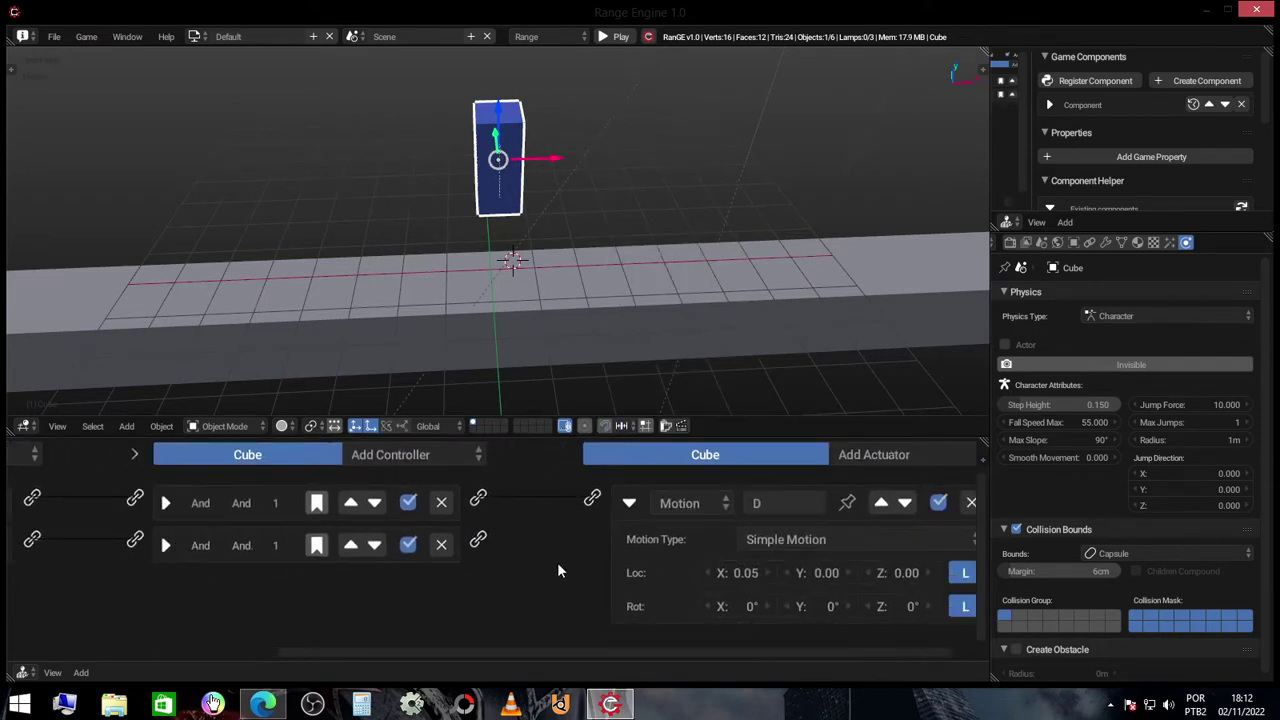
# - Add a second Motion actuator named A, linked from the new And controller
pyautogui.keyDown('ctrl'); pyautogui.hscroll(1, 557, 562); pyautogui.keyUp('ctrl')
pyautogui.click(609, 502)
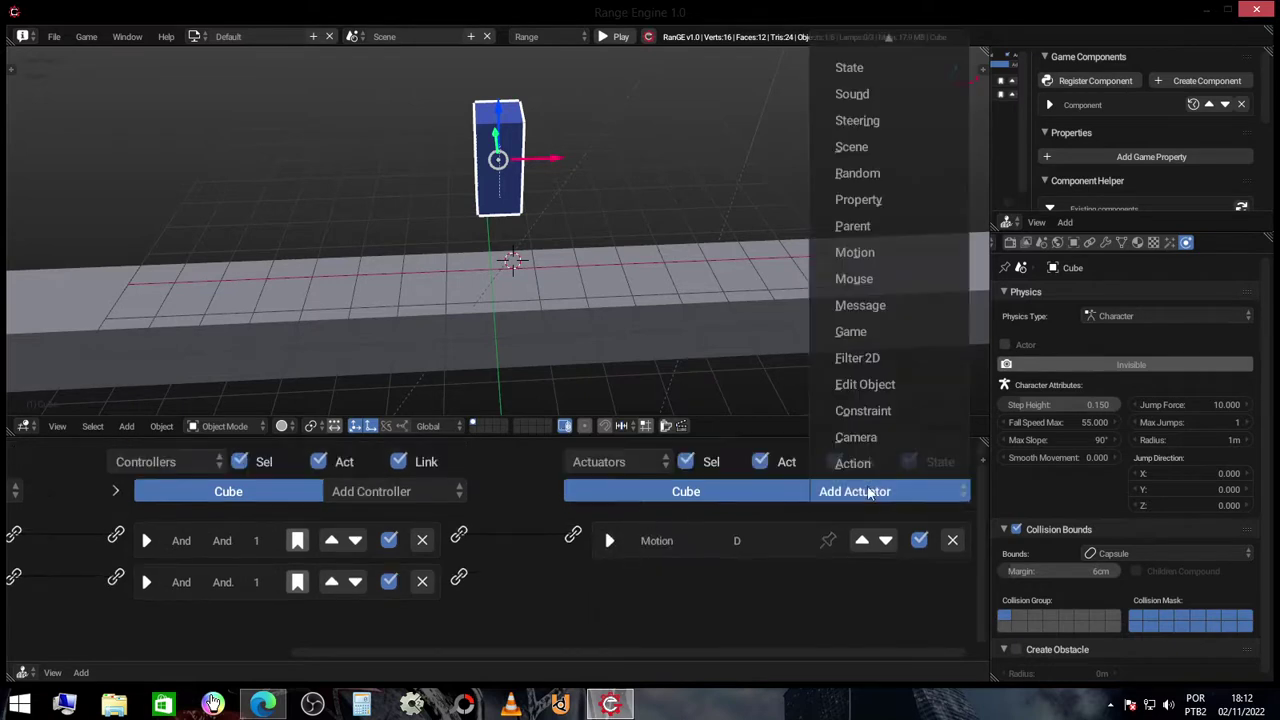
pyautogui.click(855, 491)
pyautogui.click(887, 268)
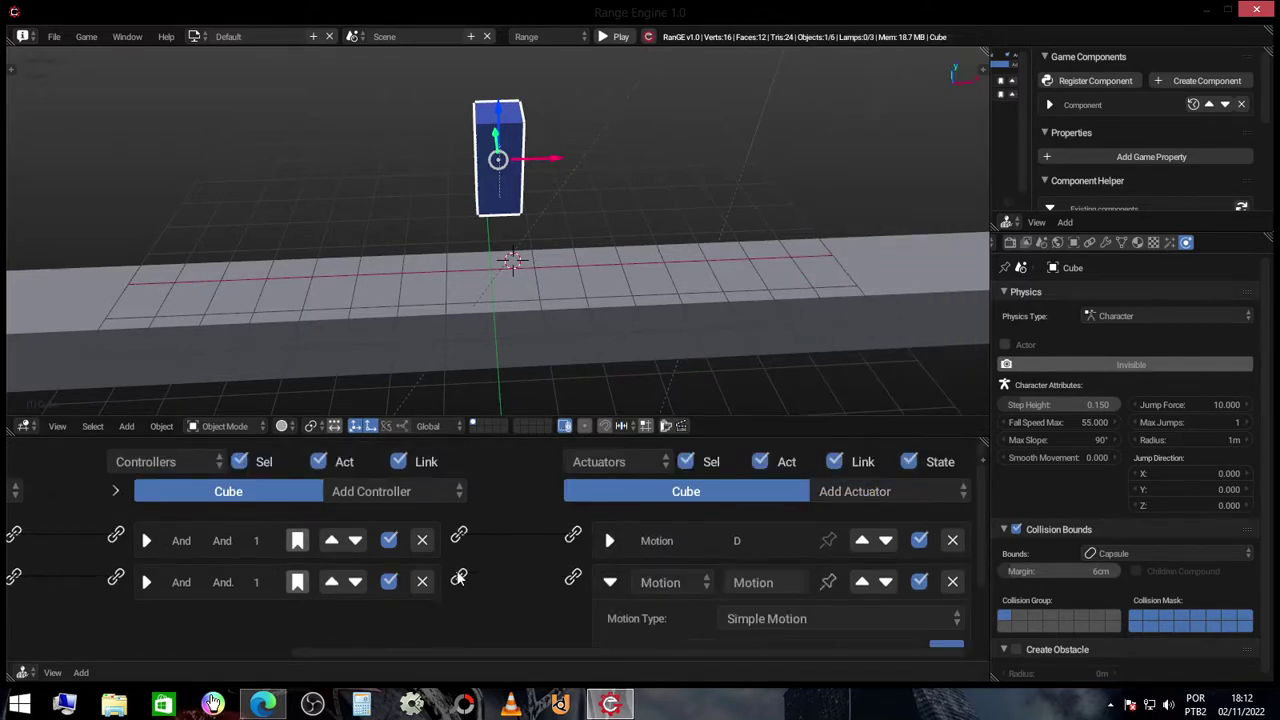
pyautogui.moveTo(574, 595); pyautogui.dragTo(567, 590, button='middle')
pyautogui.scroll(-1, 567, 590)
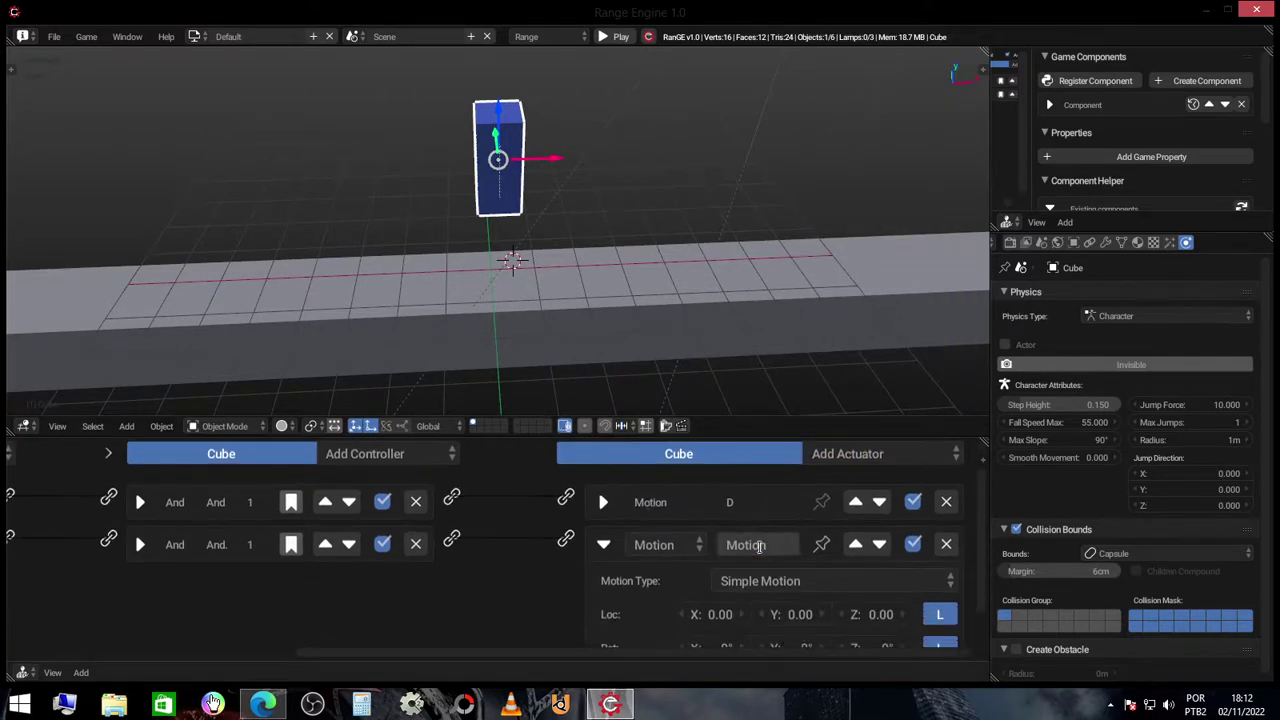
pyautogui.click(759, 545)
pyautogui.write('A')
pyautogui.press('Return')
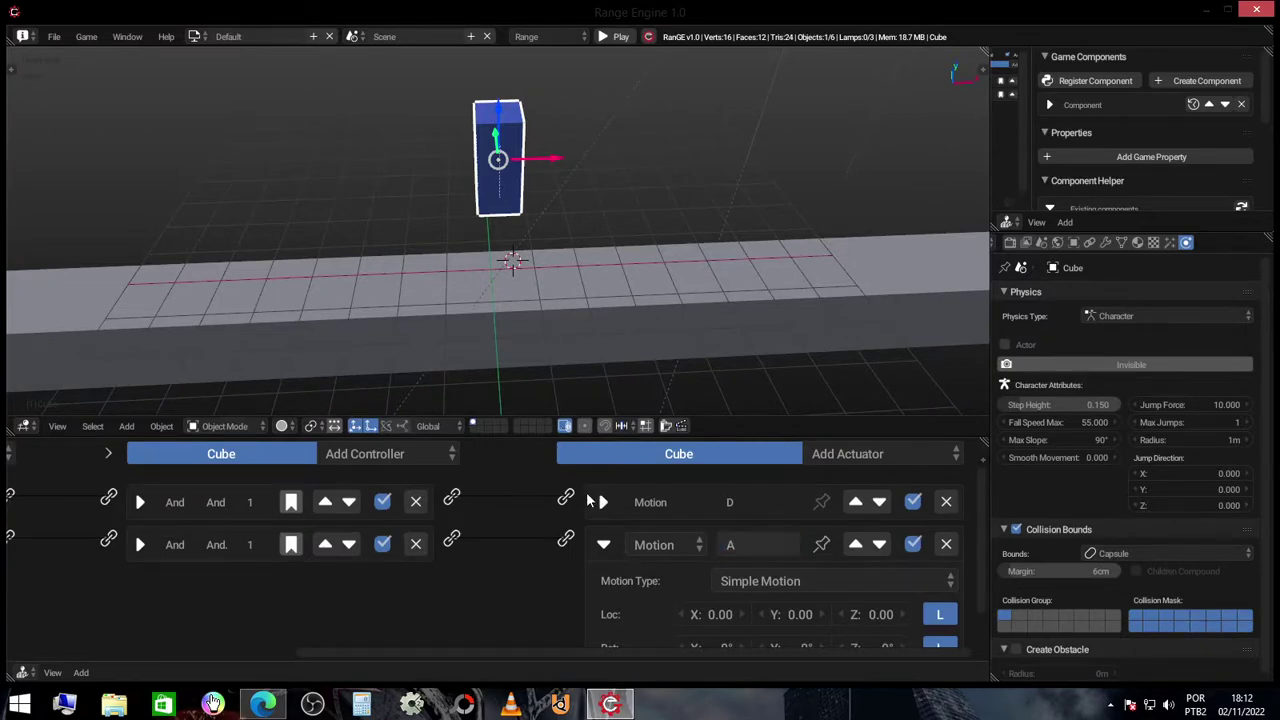
pyautogui.click(589, 499)
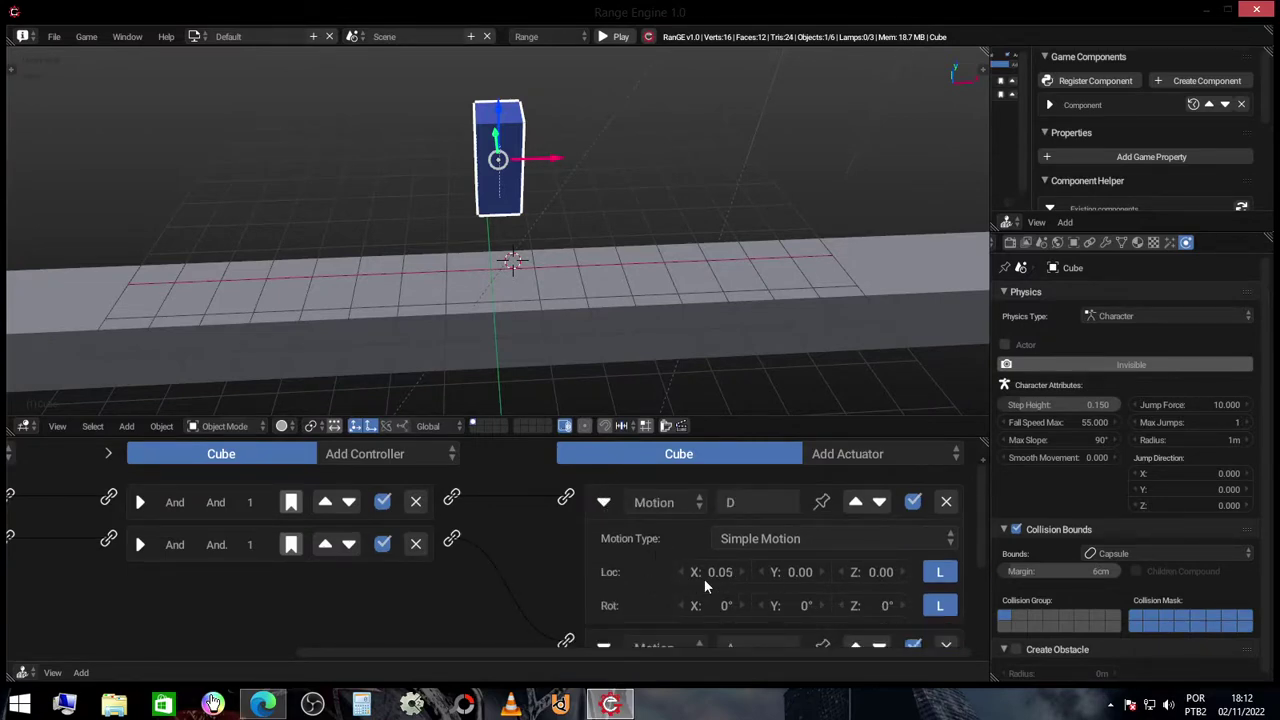
pyautogui.click(607, 505)
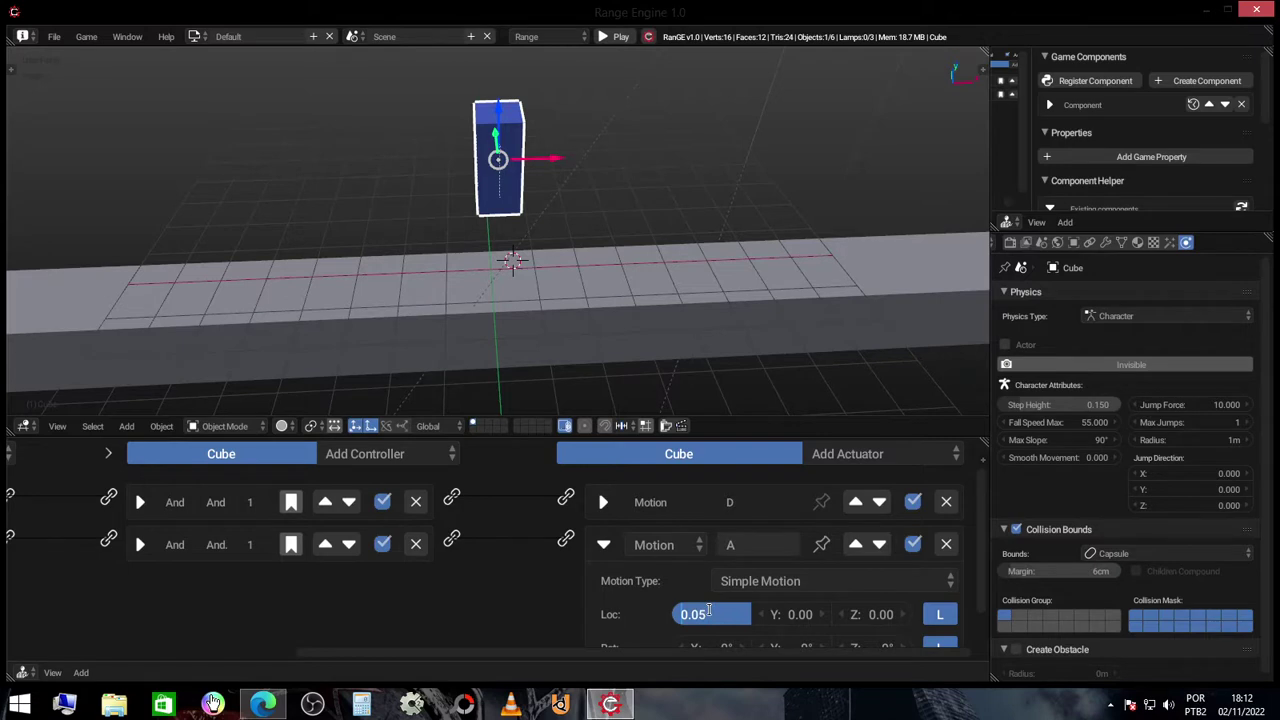
# - Set motion A's Loc X to -0.05 and play-test moving the Cube left with A
pyautogui.write('-')
pyautogui.press('Return')
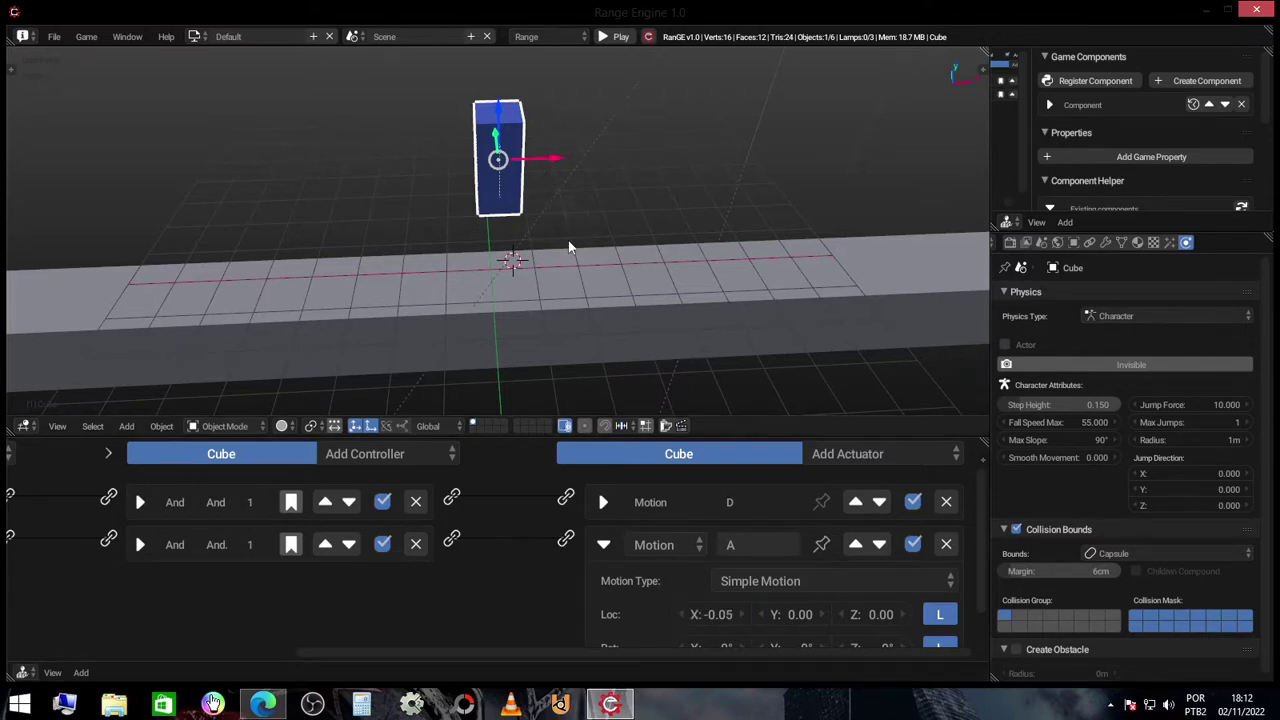
pyautogui.press('p')
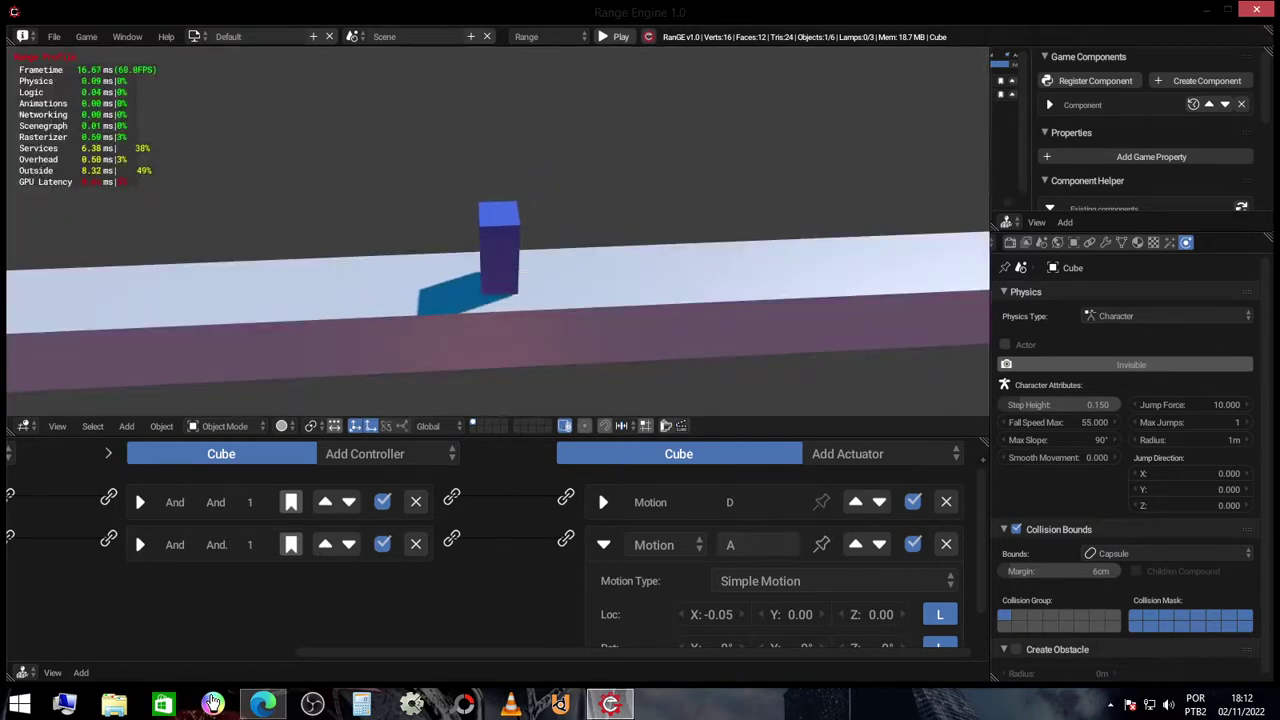
pyautogui.press('a')
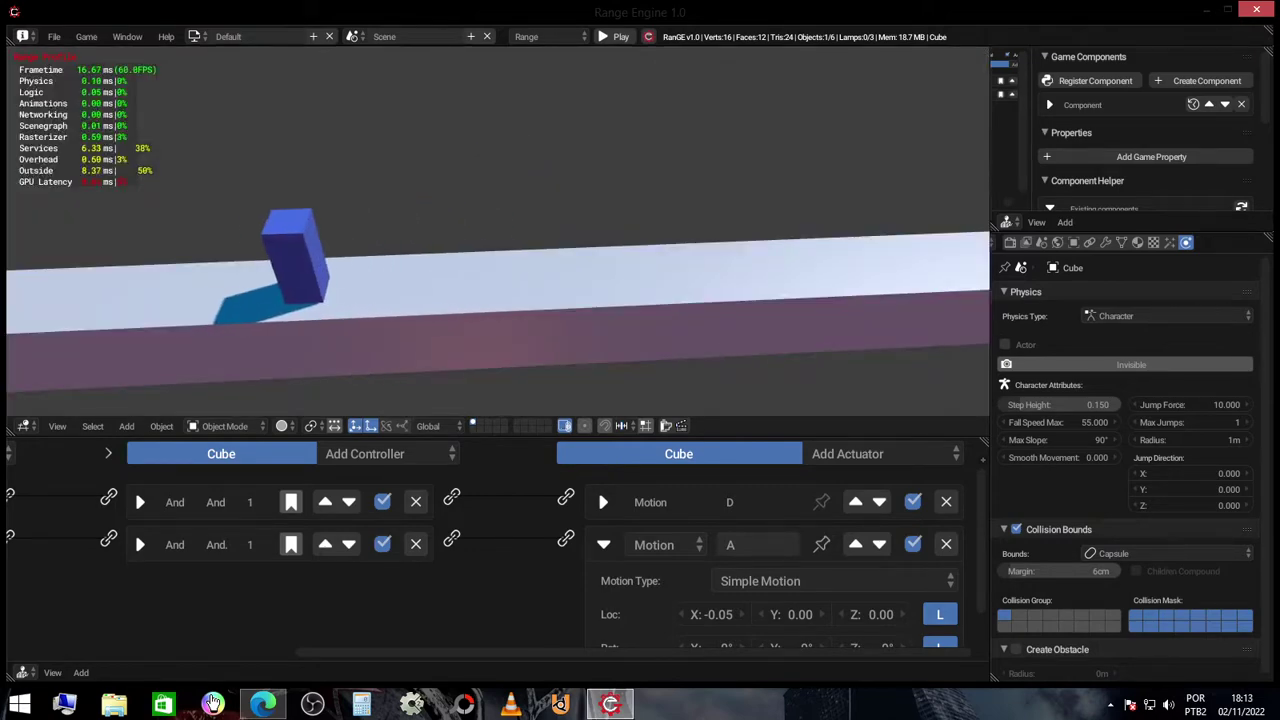
pyautogui.press('a')
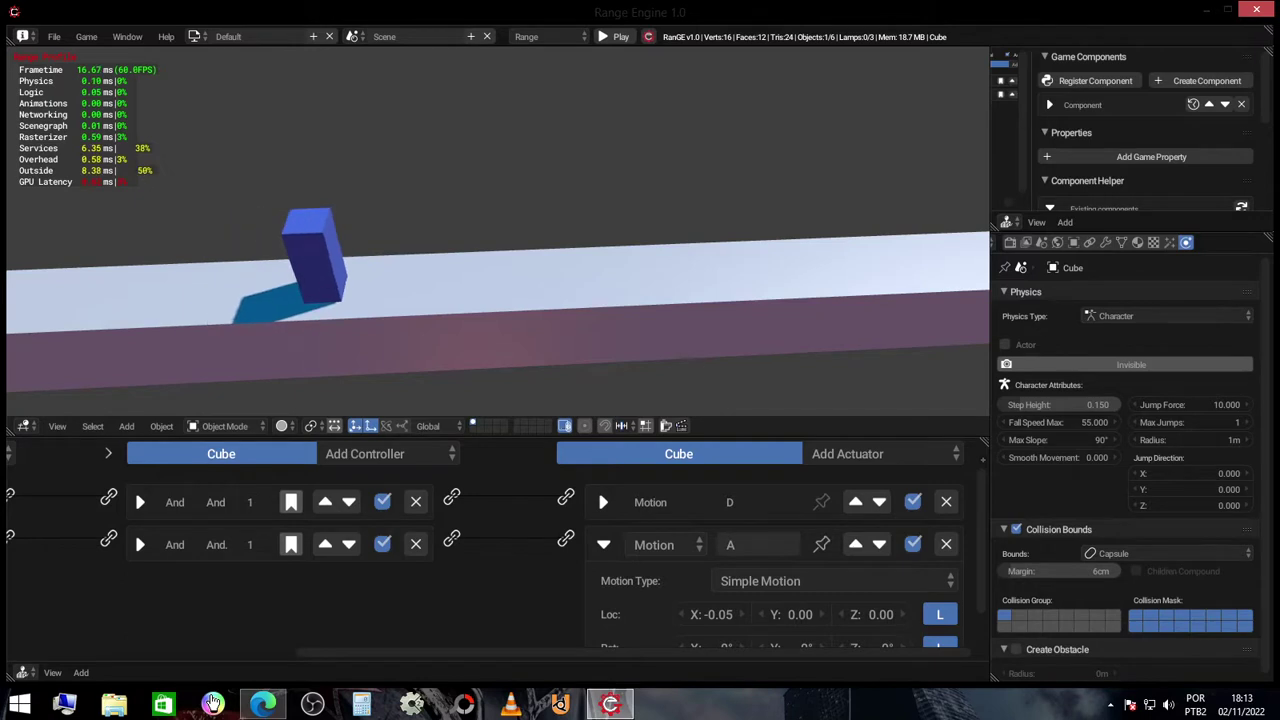
pyautogui.press('Escape')
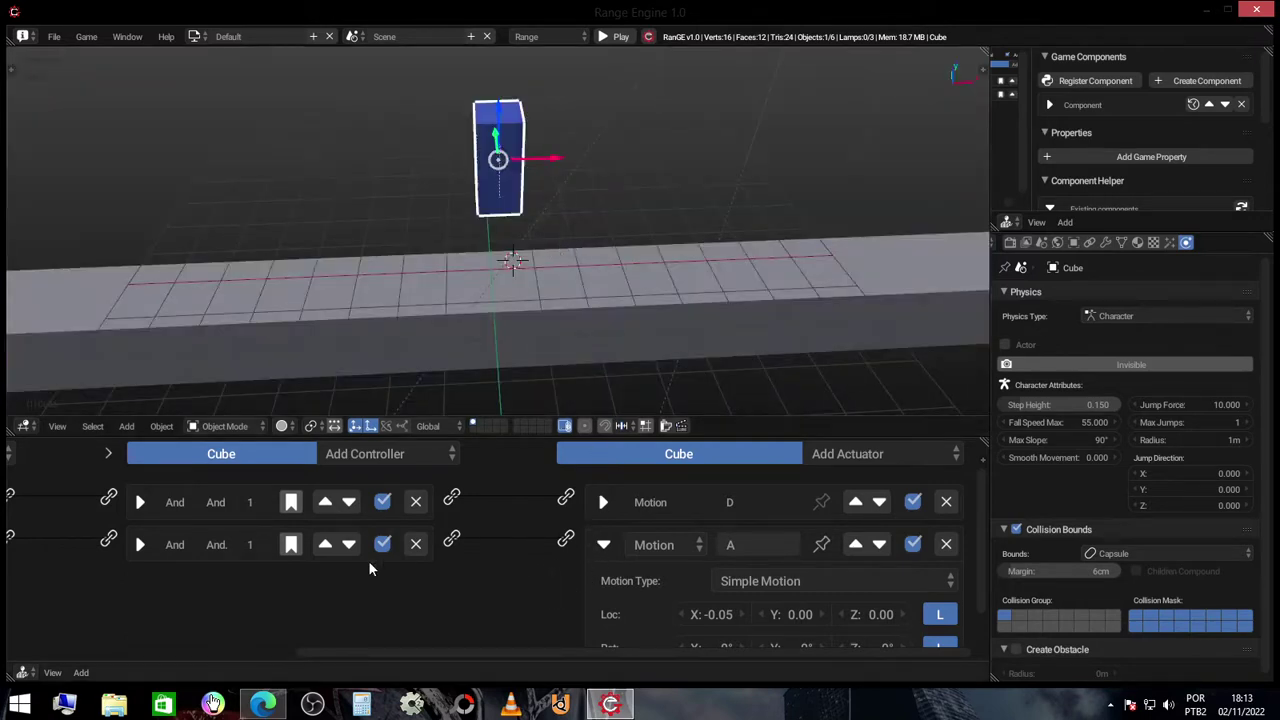
pyautogui.scroll(-1, 566, 608)
# - Add a third Keyboard sensor set to Spacebar and rename it BarraDeEspaco
pyautogui.click(605, 529)
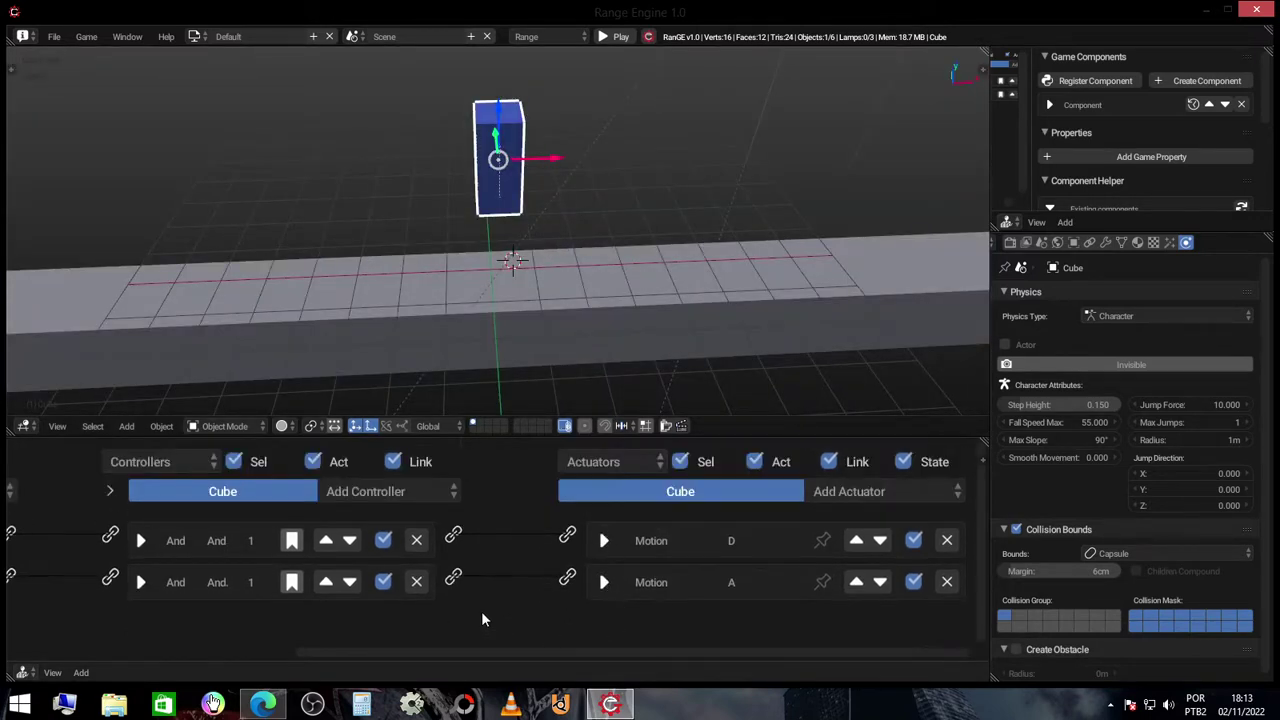
pyautogui.keyDown('ctrl'); pyautogui.hscroll(-5, 228, 550); pyautogui.keyUp('ctrl')
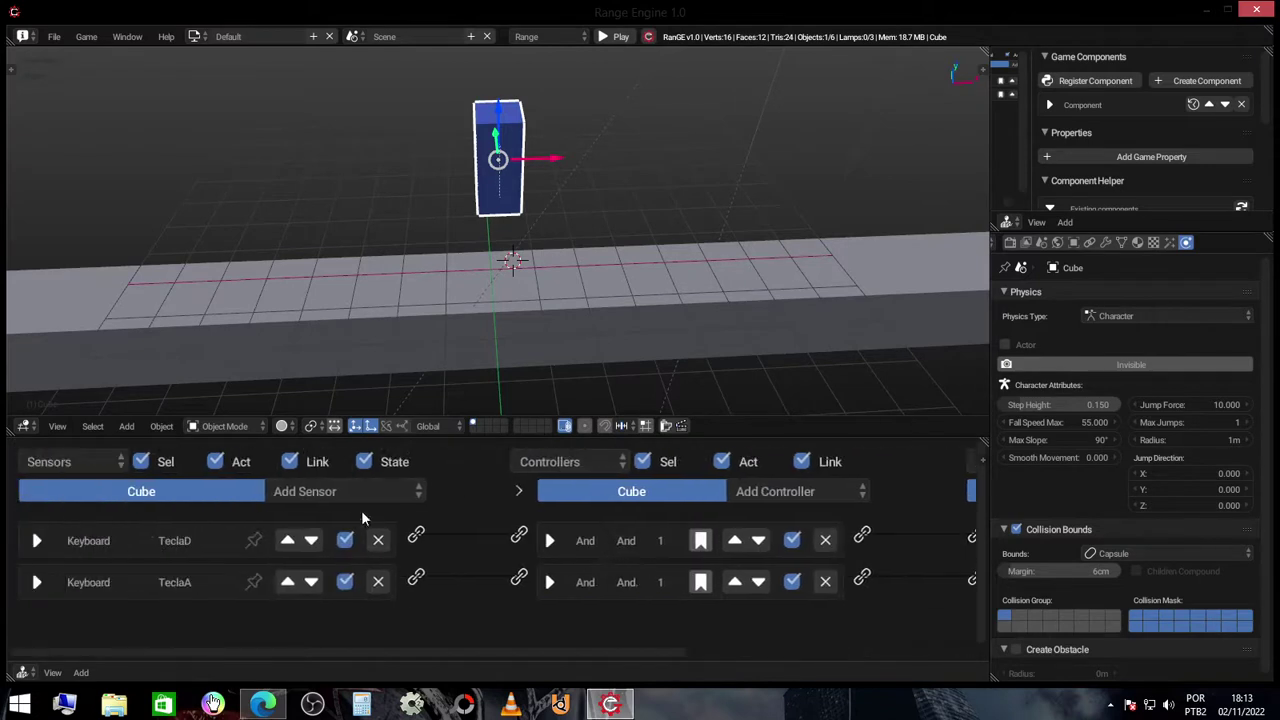
pyautogui.click(362, 492)
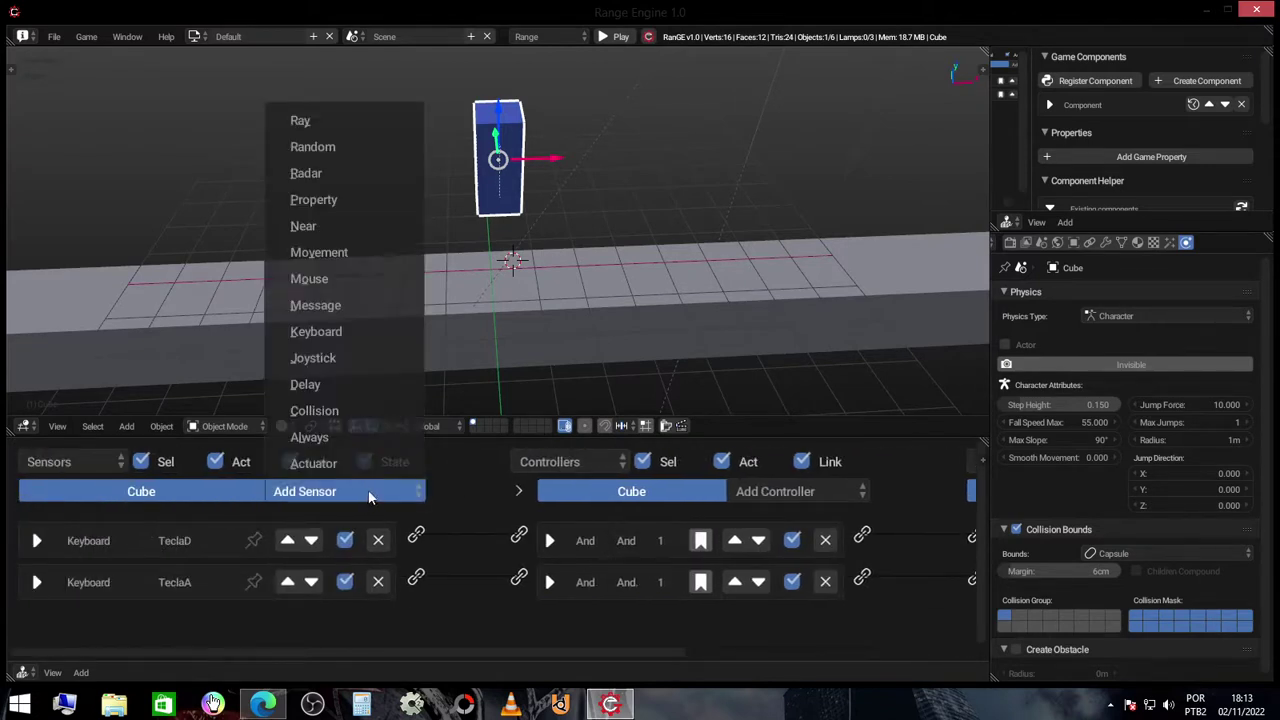
pyautogui.click(340, 333)
pyautogui.scroll(-2, 228, 560)
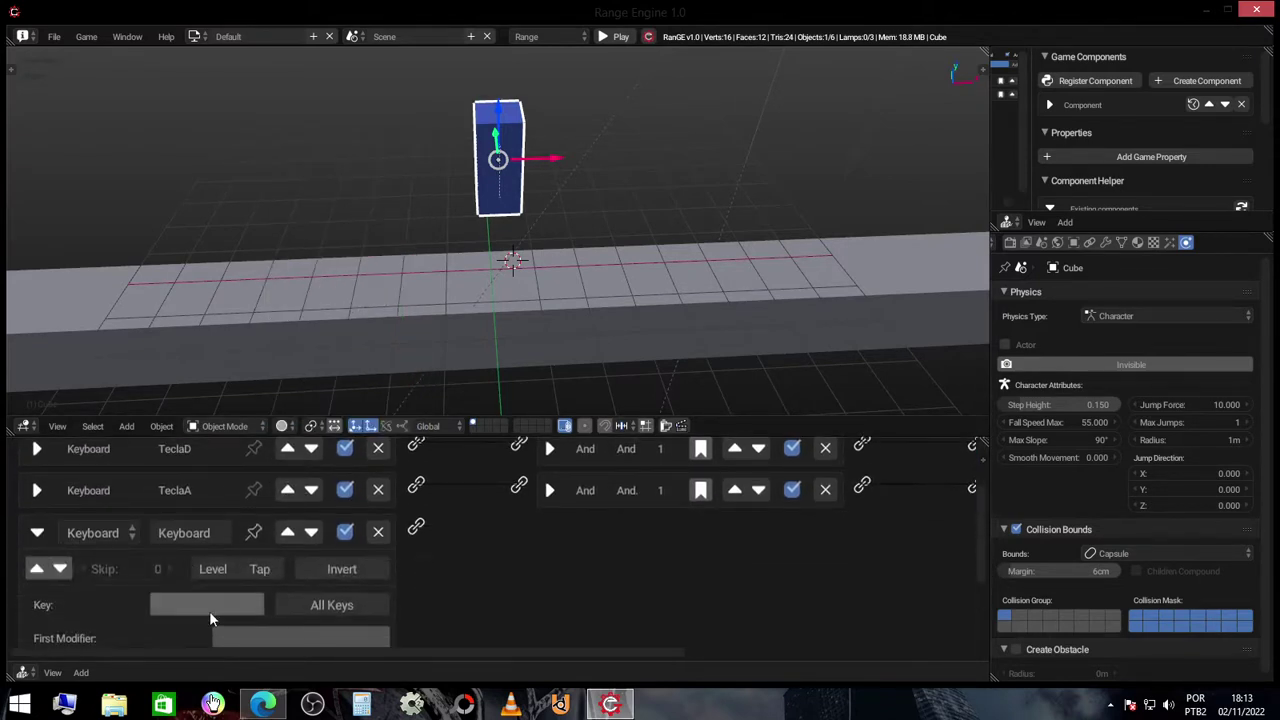
pyautogui.click(210, 612)
pyautogui.press('space')
pyautogui.click(196, 532)
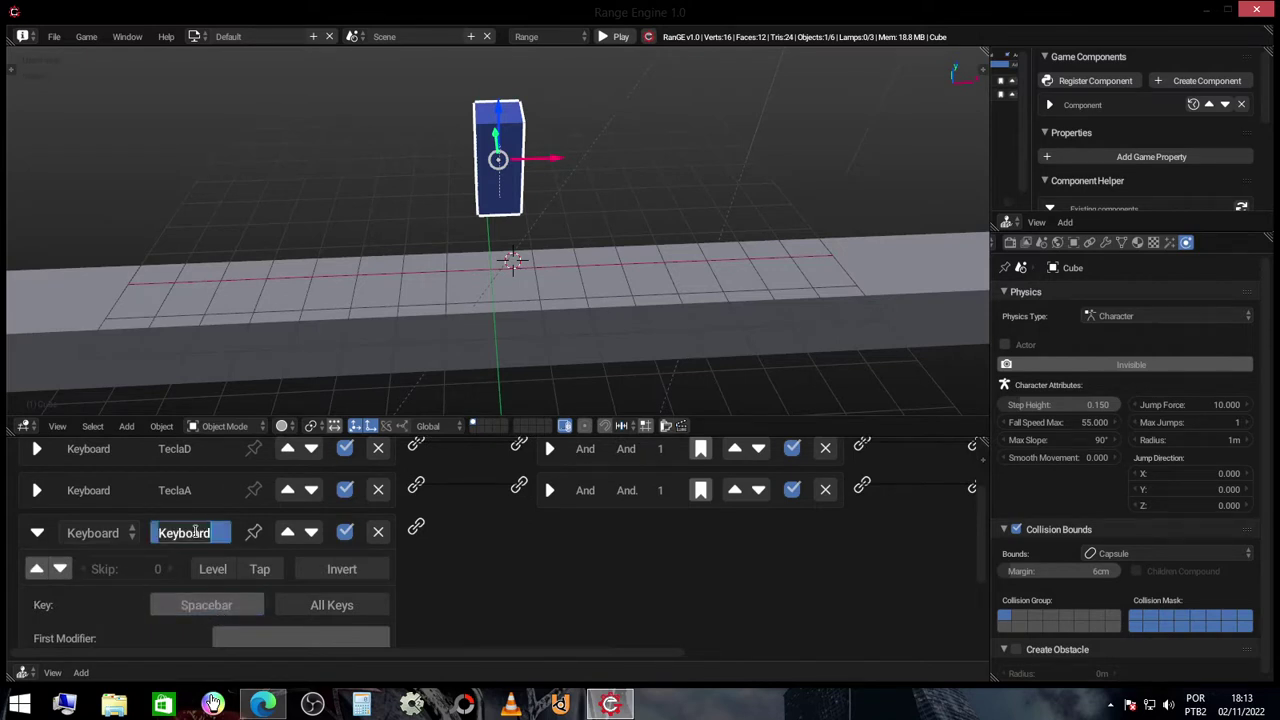
pyautogui.write('b')
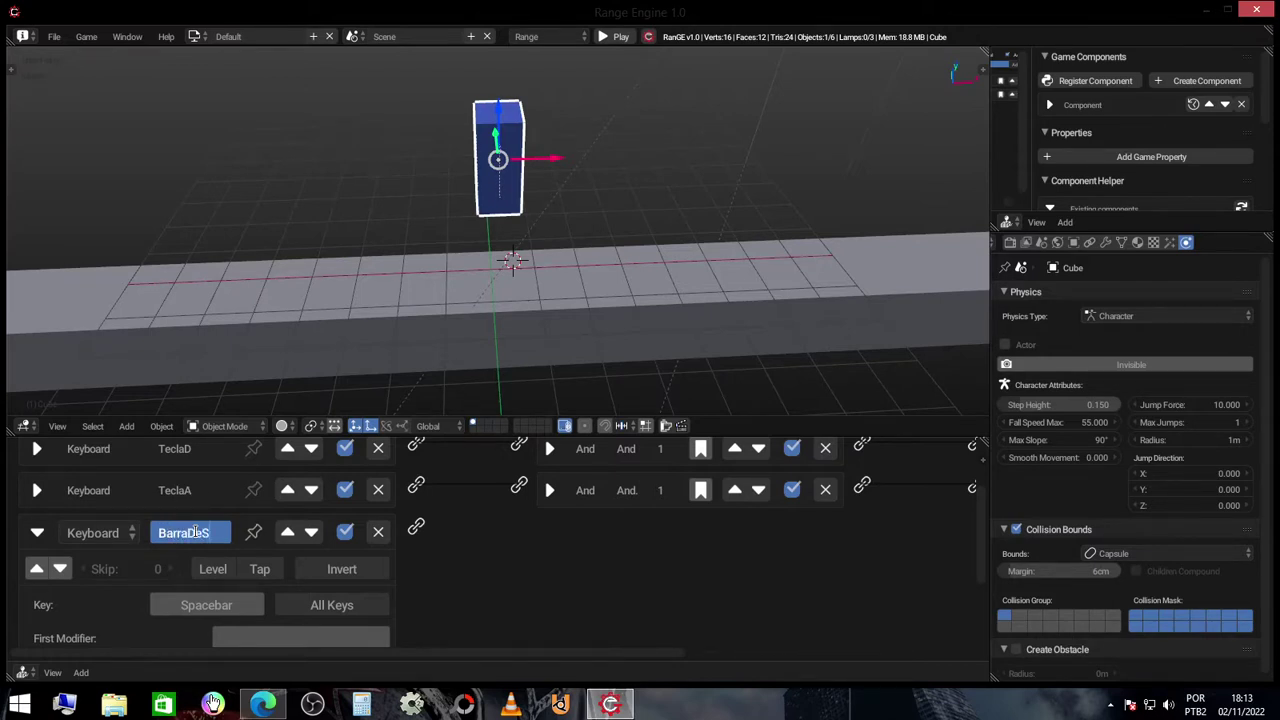
pyautogui.write('pa')
pyautogui.write('co')
# - Confirm the BarraDeEspaco name and link it to a new third And controller
pyautogui.press('Return')
pyautogui.click(37, 532)
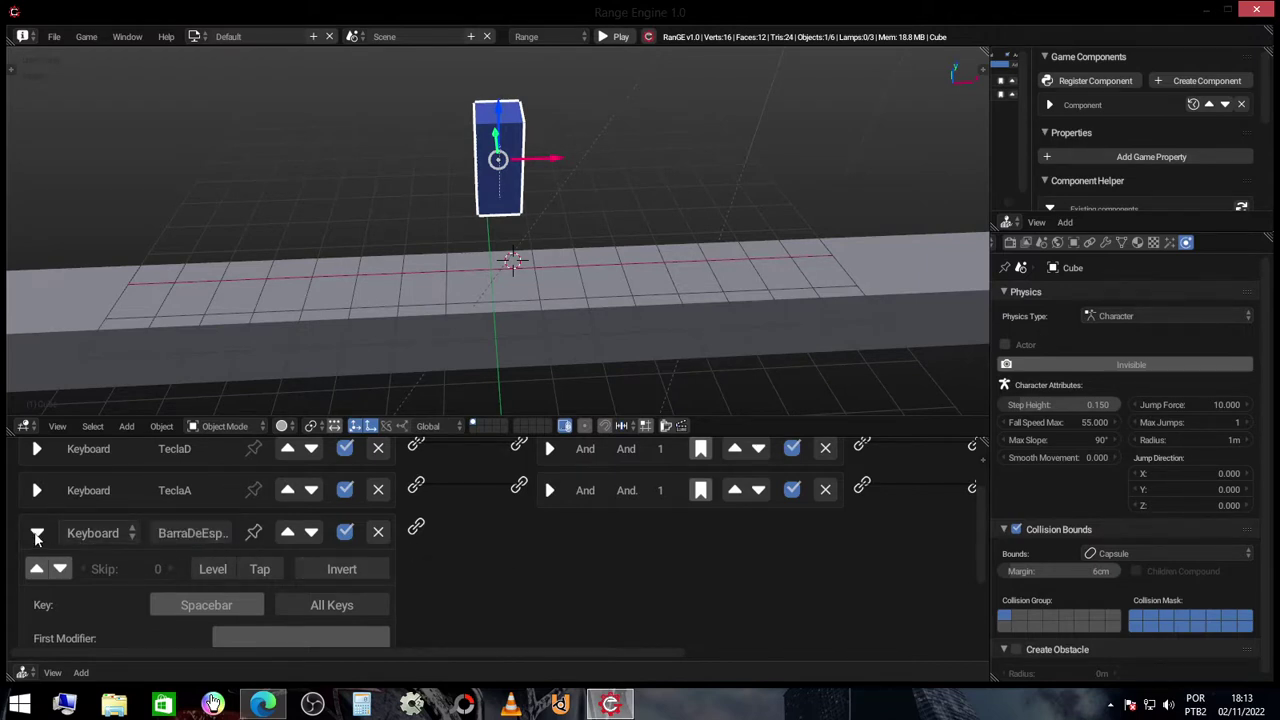
pyautogui.moveTo(777, 623); pyautogui.dragTo(434, 601, button='middle')
pyautogui.click(441, 472)
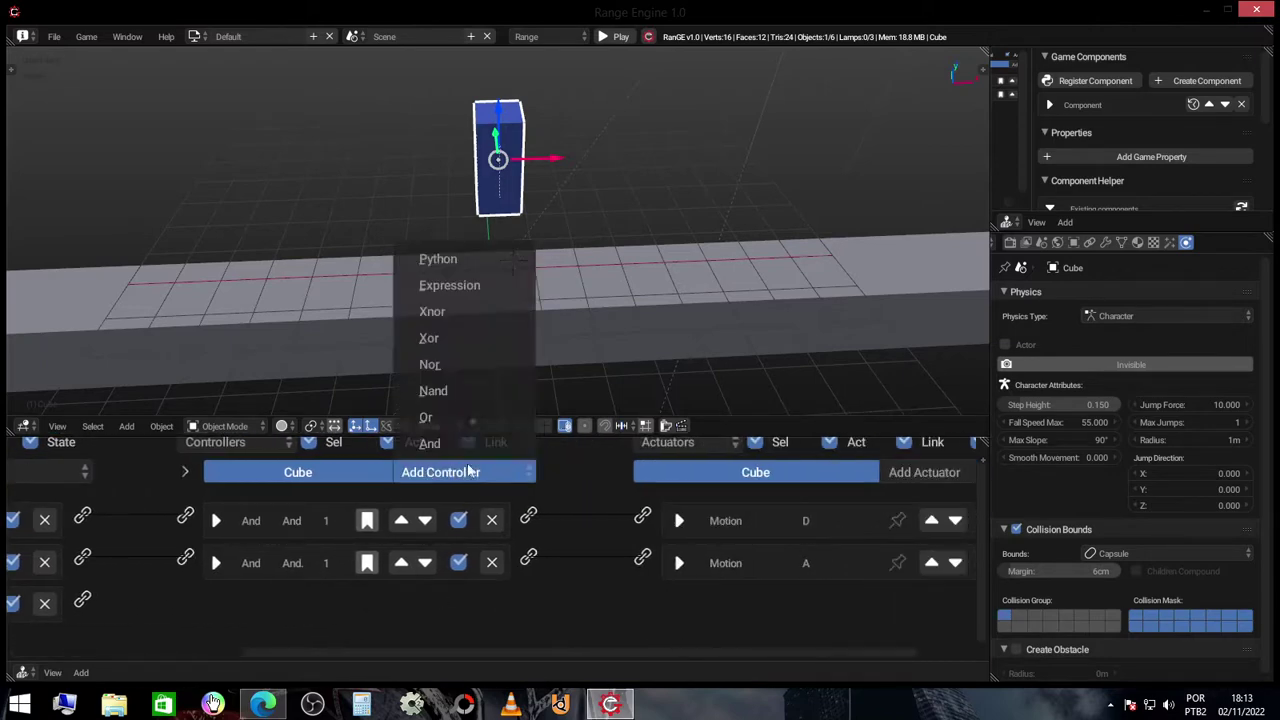
pyautogui.click(460, 442)
pyautogui.moveTo(83, 598); pyautogui.dragTo(185, 598)
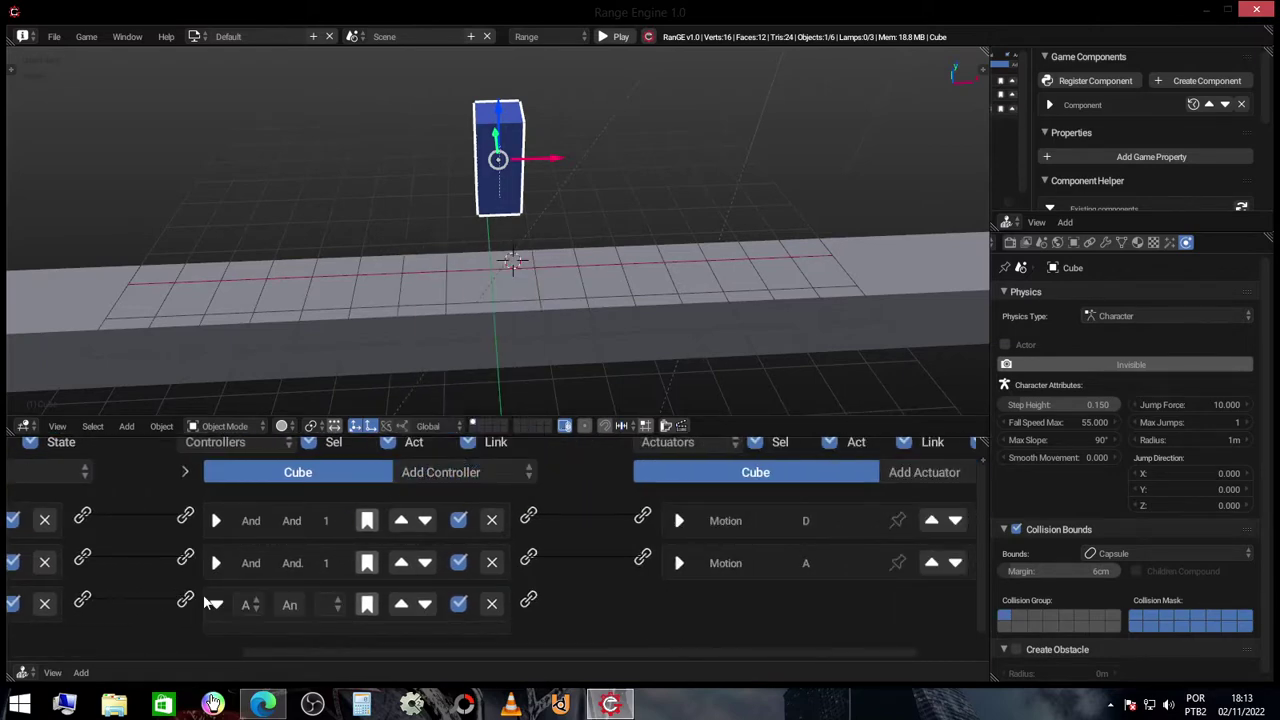
# - Add a third Motion actuator named Barra, linked from the third And controller
pyautogui.moveTo(480, 585); pyautogui.dragTo(403, 585, button='middle')
pyautogui.click(905, 476)
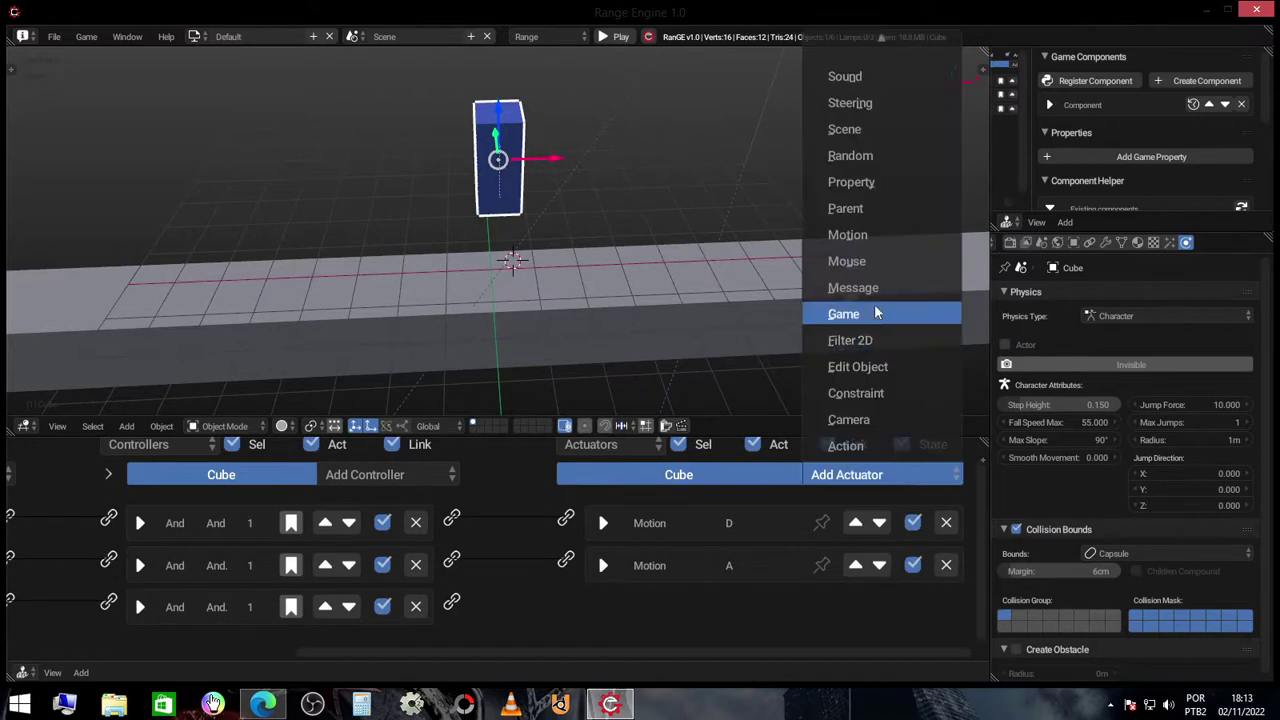
pyautogui.click(849, 234)
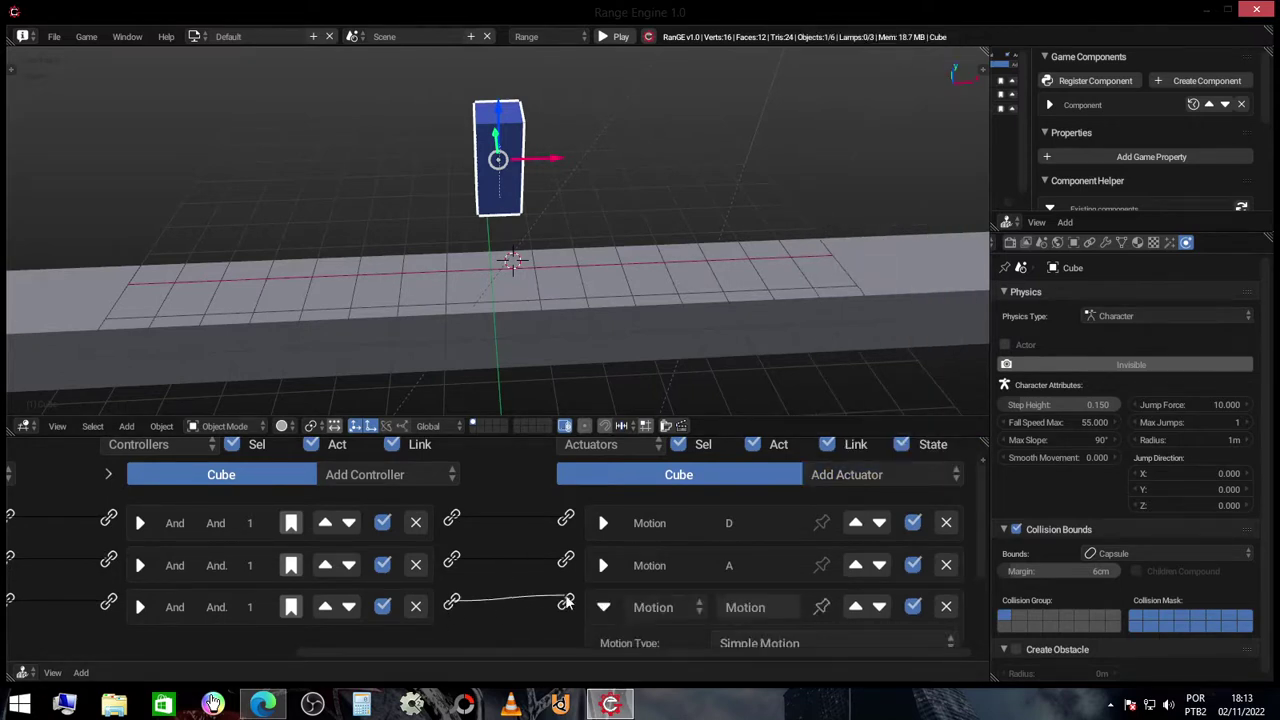
pyautogui.moveTo(566, 602); pyautogui.dragTo(566, 602)
pyautogui.click(778, 610)
pyautogui.write('S')
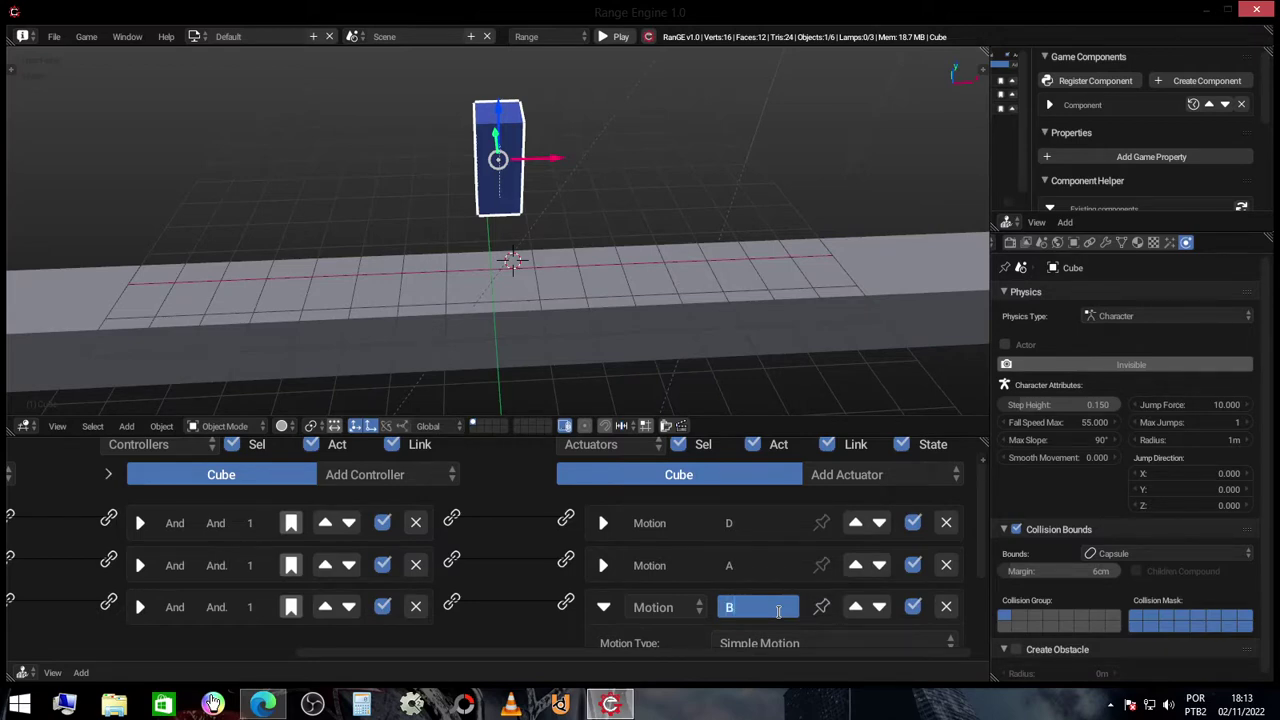
pyautogui.write('arra')
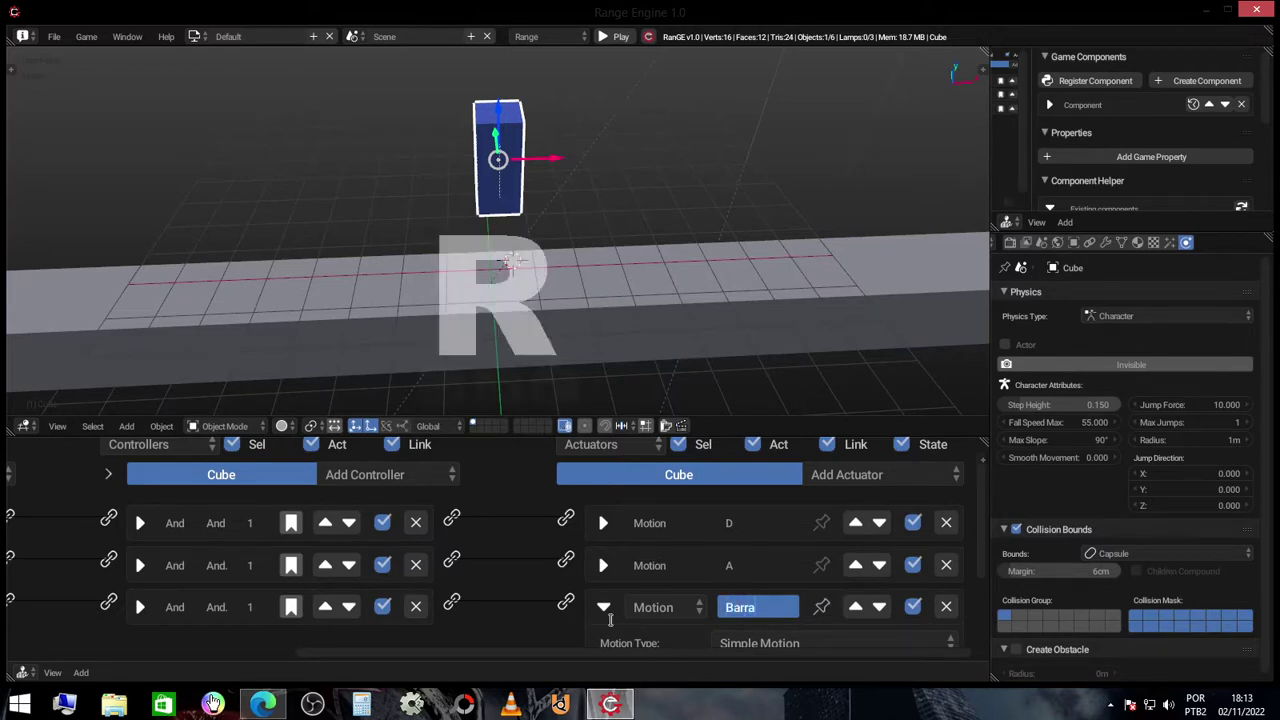
pyautogui.press('Return')
pyautogui.scroll(-2, 612, 542)
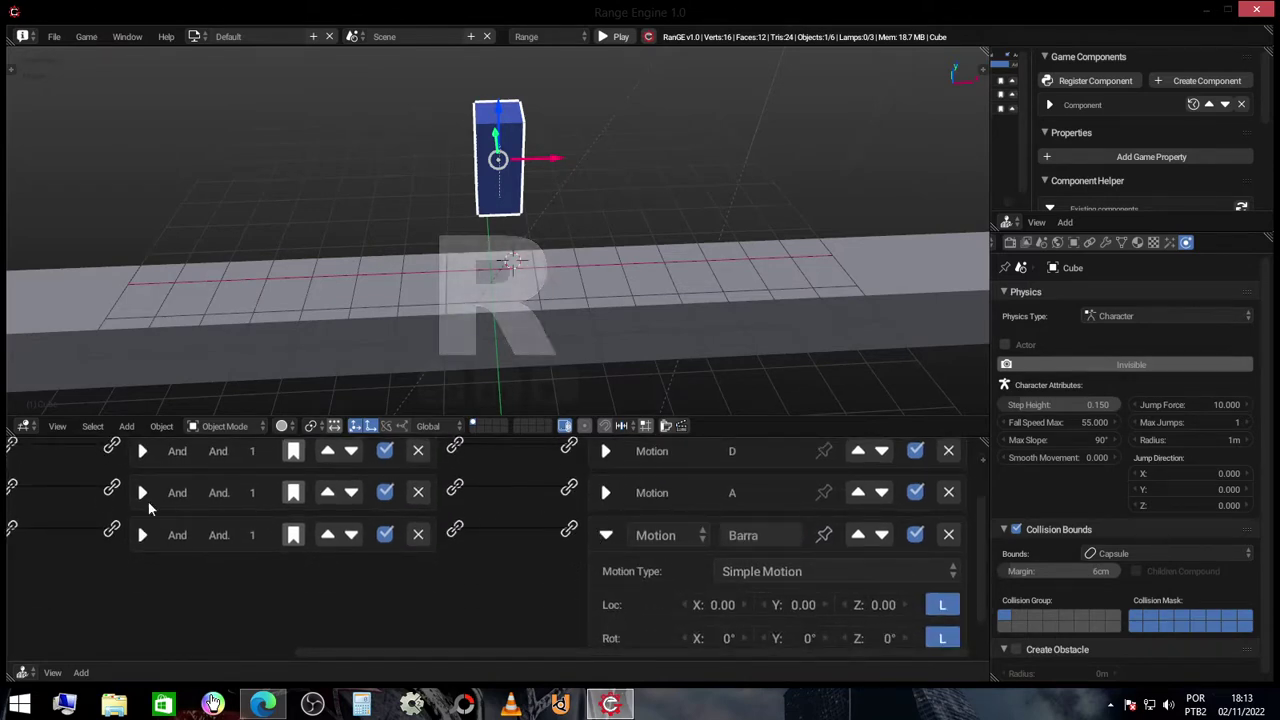
pyautogui.scroll(5, 695, 493)
pyautogui.scroll(-6, 604, 596)
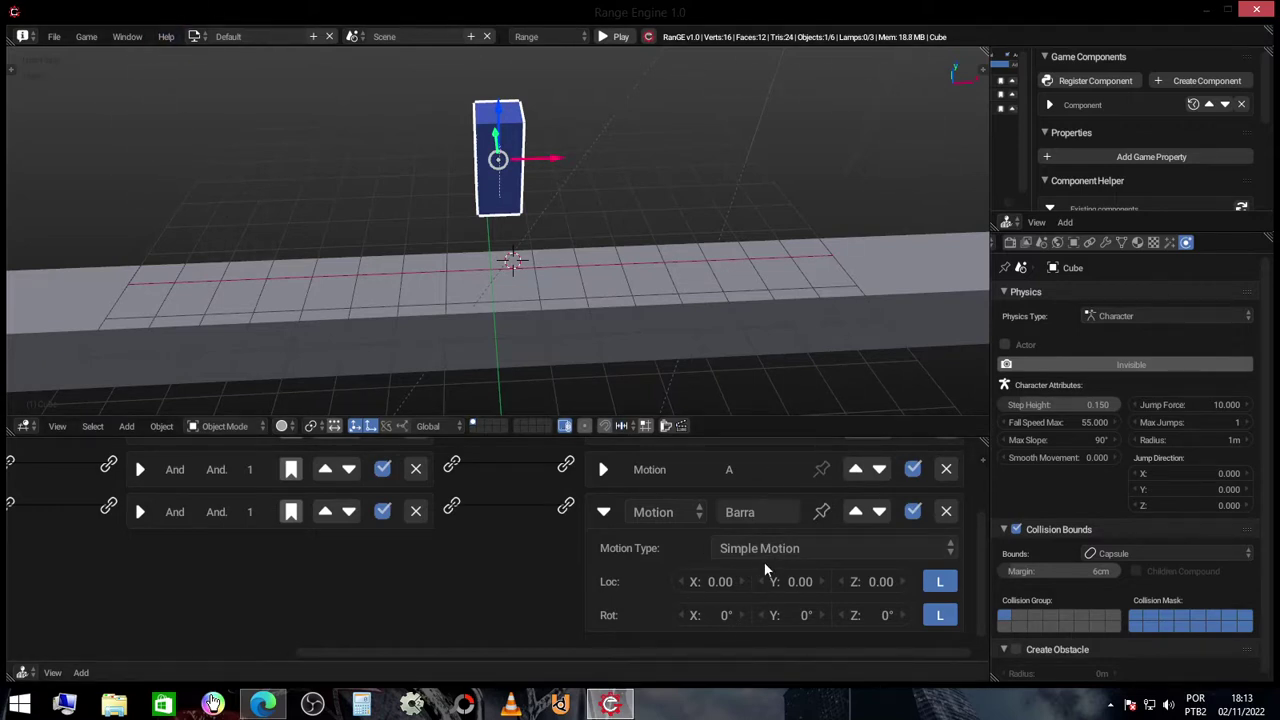
pyautogui.scroll(1, 555, 614)
pyautogui.scroll(-1, 555, 614)
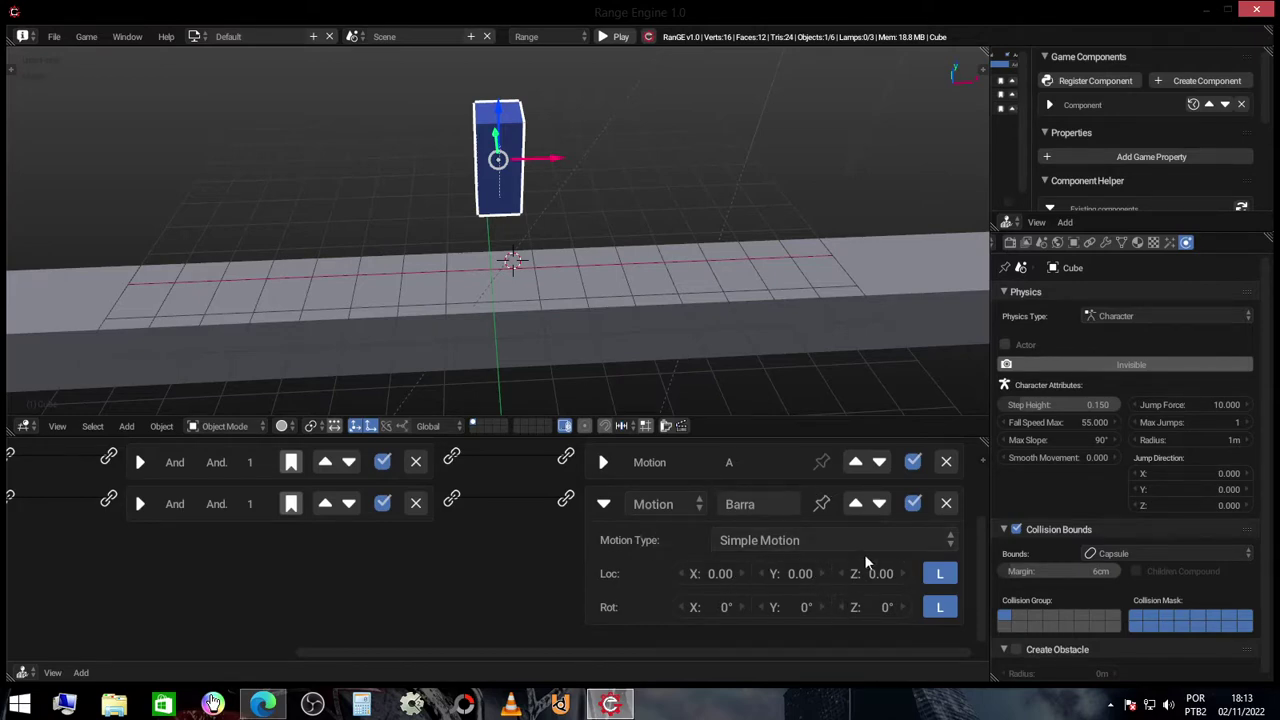
# - Set Barra's Loc Z to 0.50 and play-test the cube jumping with Space
pyautogui.moveTo(610, 228); pyautogui.dragTo(527, 114, button='middle')
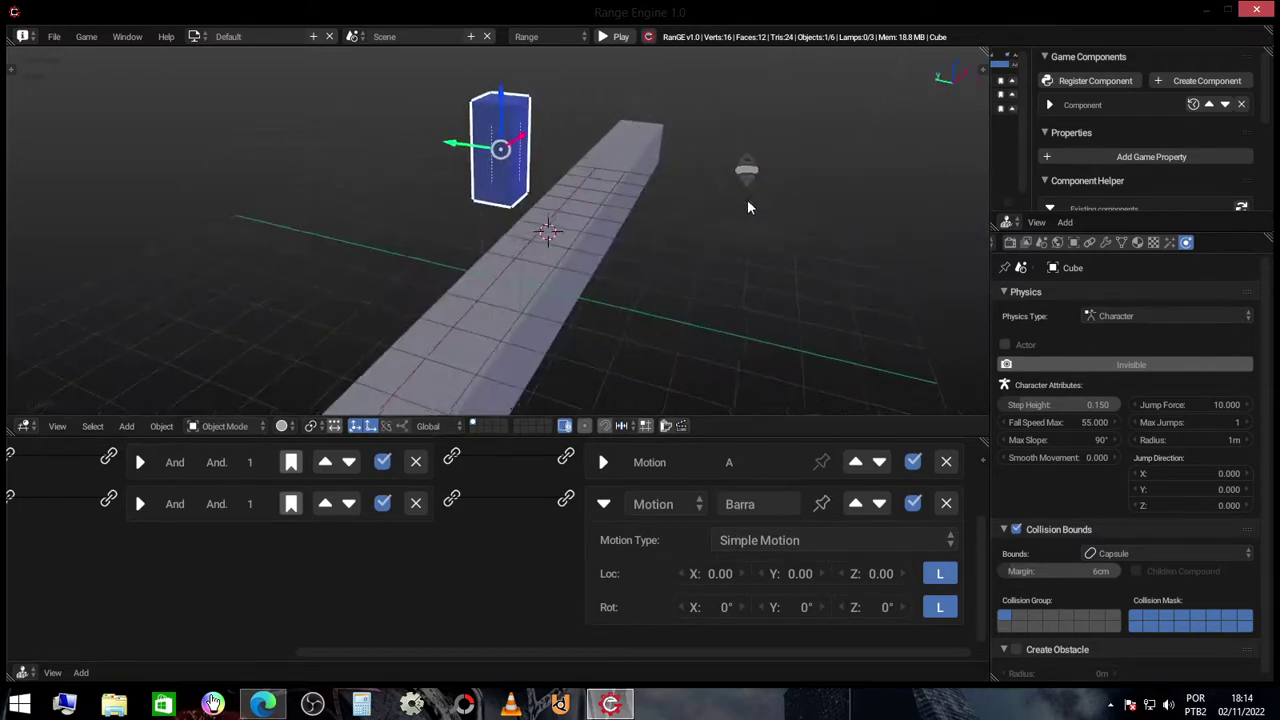
pyautogui.click(870, 576)
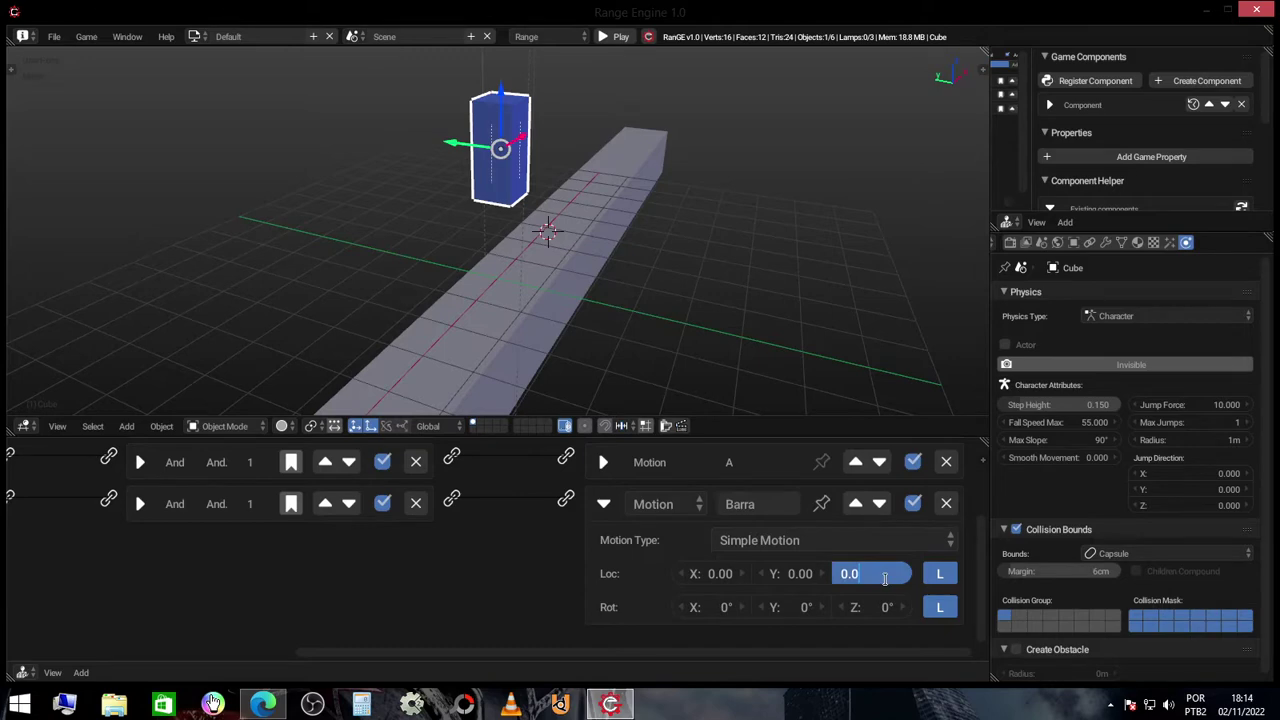
pyautogui.write('0.5')
pyautogui.press('Return')
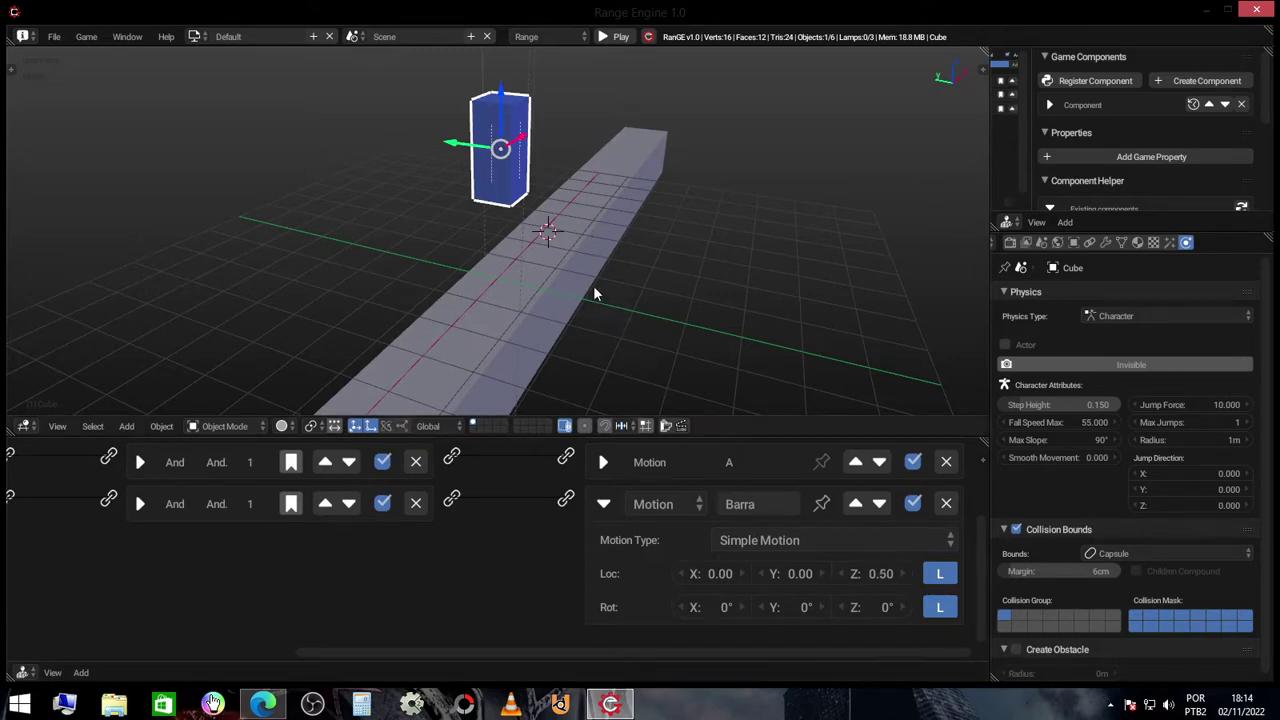
pyautogui.scroll(-3, 572, 287)
pyautogui.press('p')
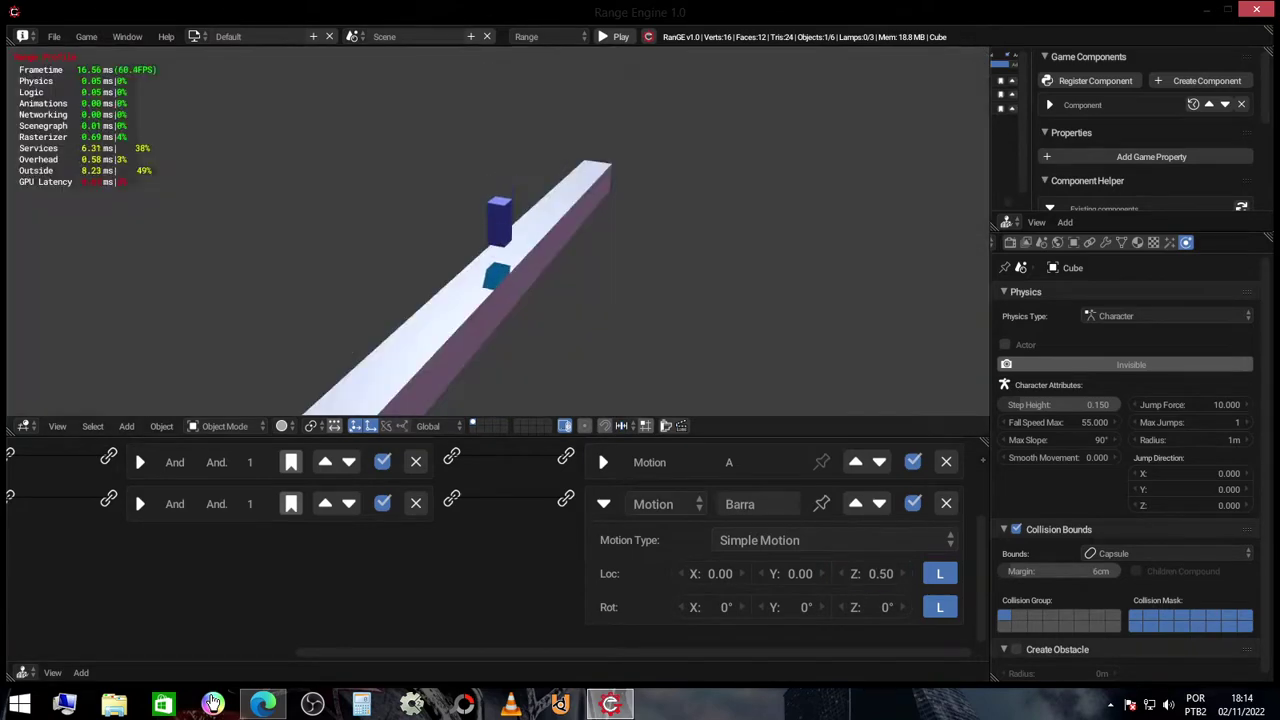
pyautogui.press('space')
pyautogui.press('space')
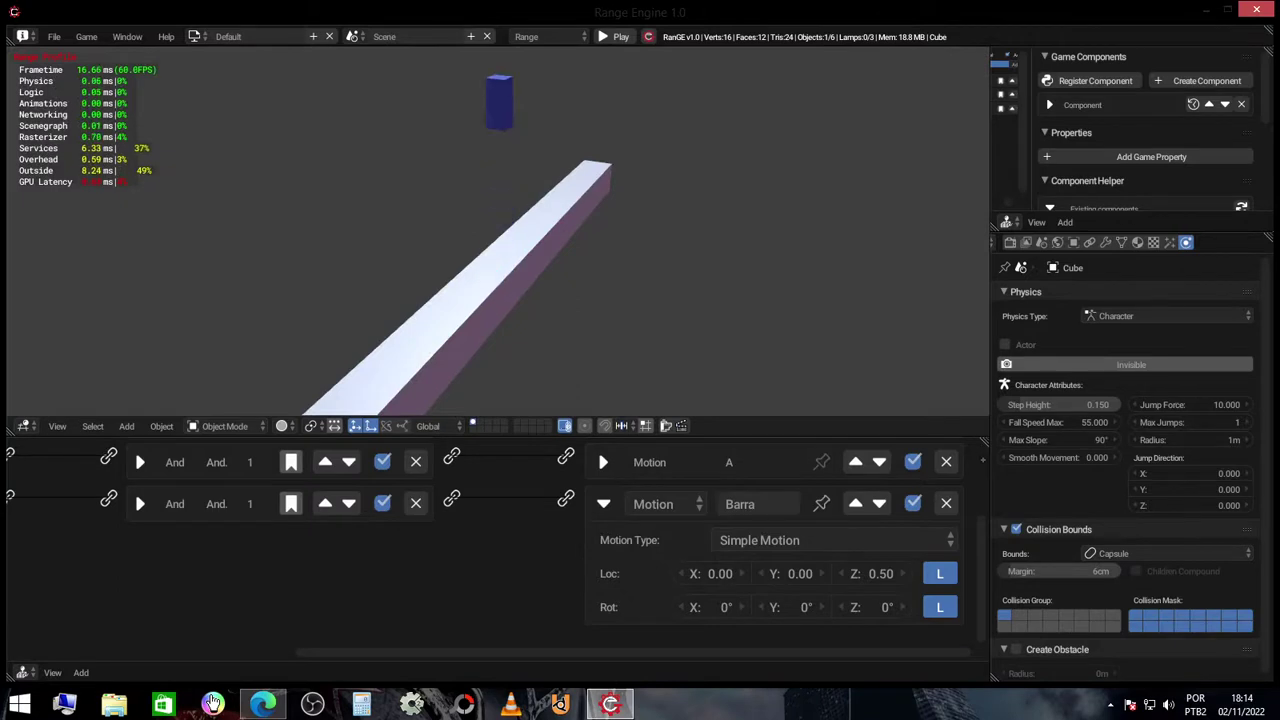
pyautogui.press('space')
pyautogui.press('space')
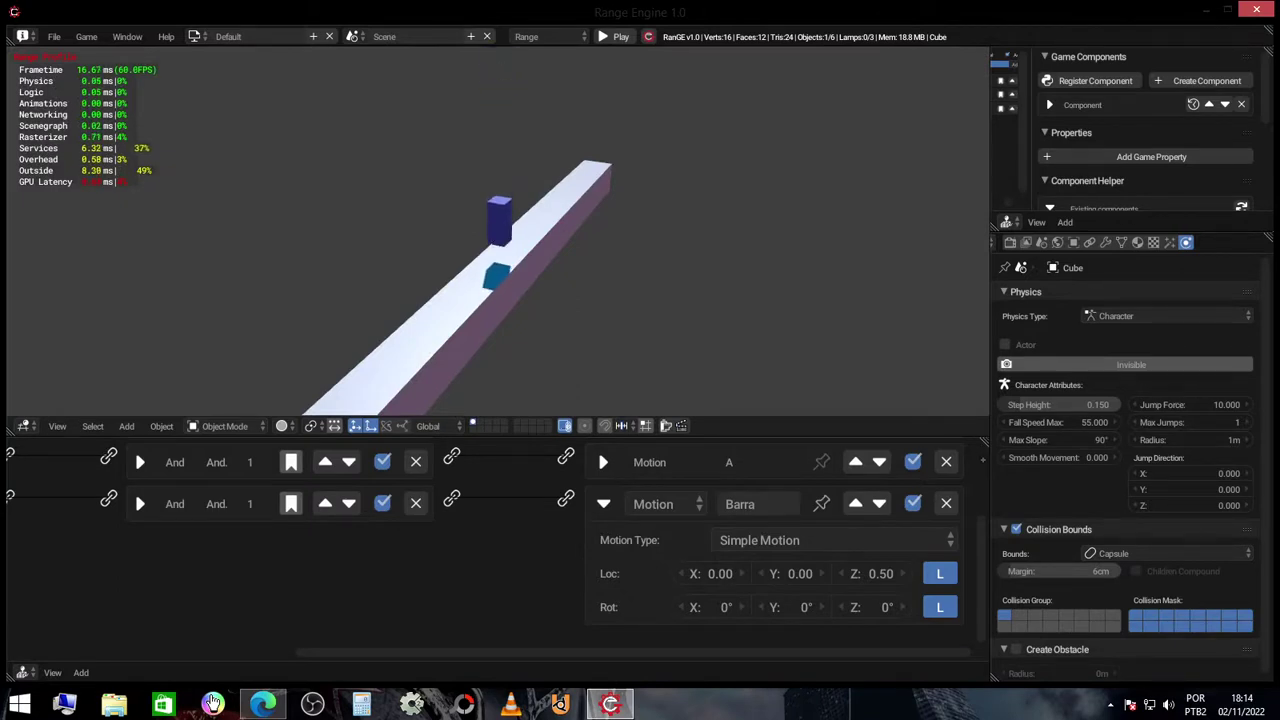
pyautogui.press('Escape')
# - From the camera view, play-test moving right, left and jumping with D, A and Space
pyautogui.press('KP_0')
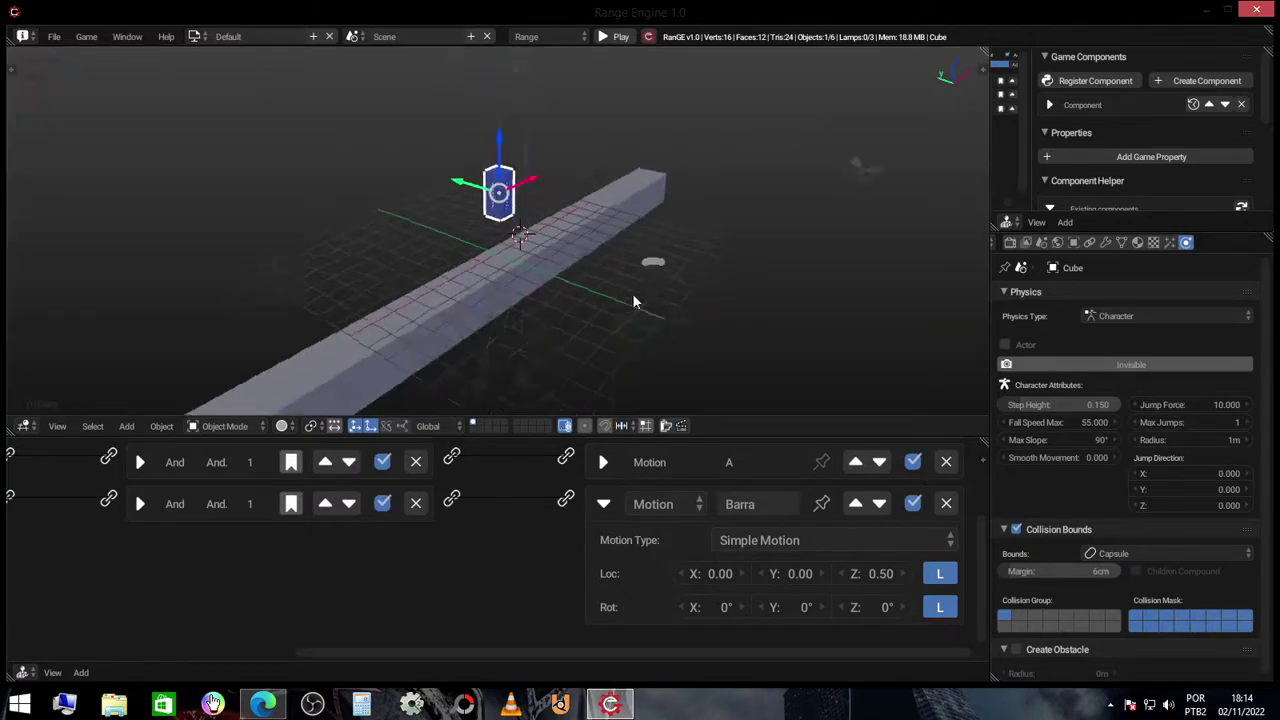
pyautogui.press('p')
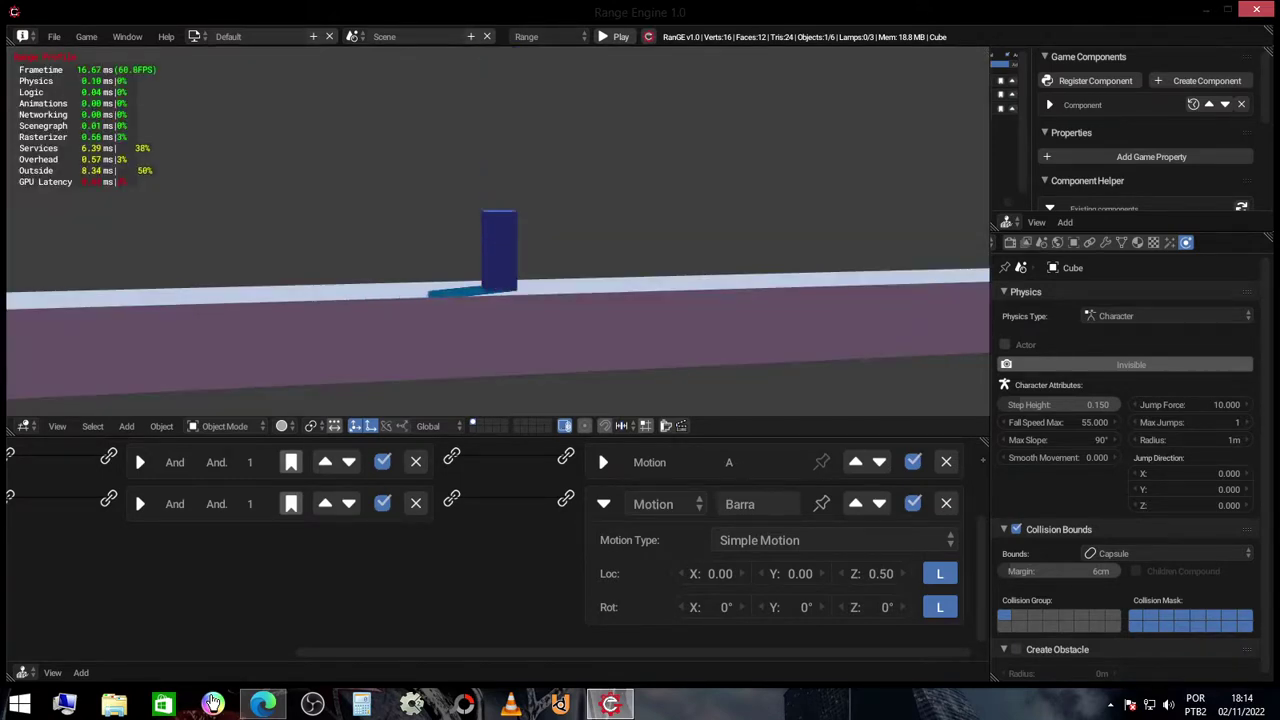
pyautogui.press('d')
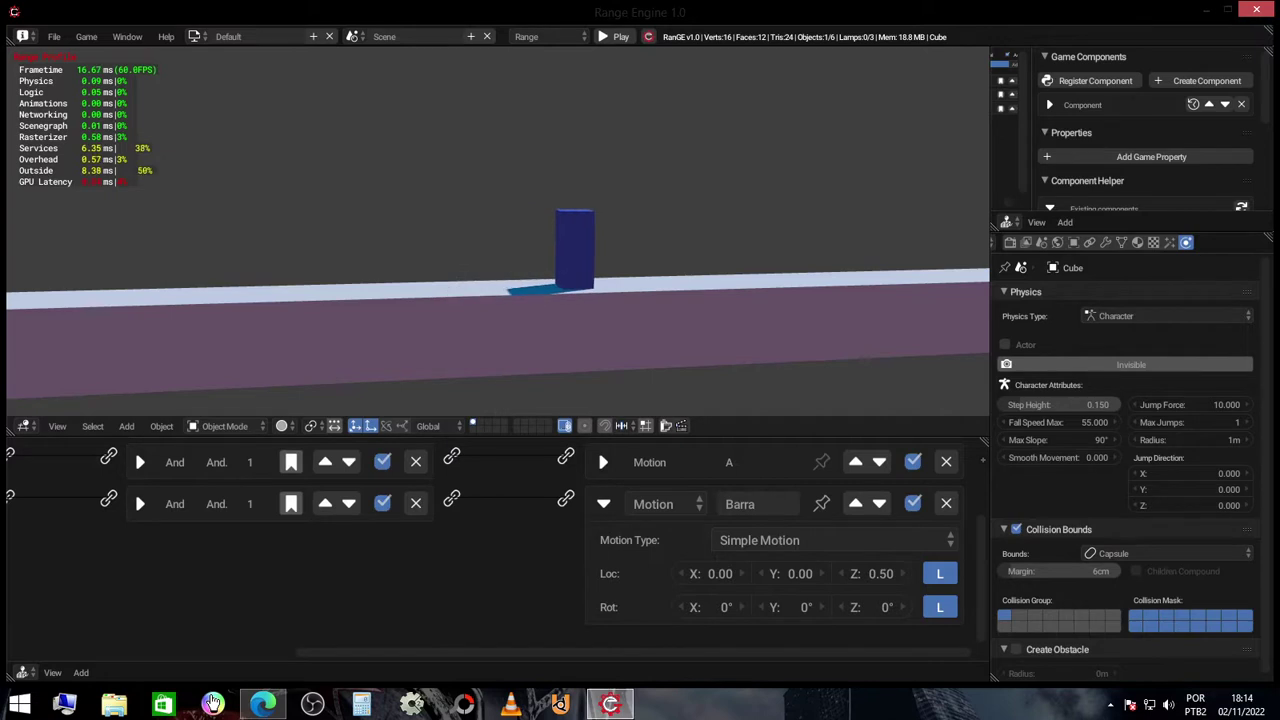
pyautogui.press('a')
pyautogui.press('space')
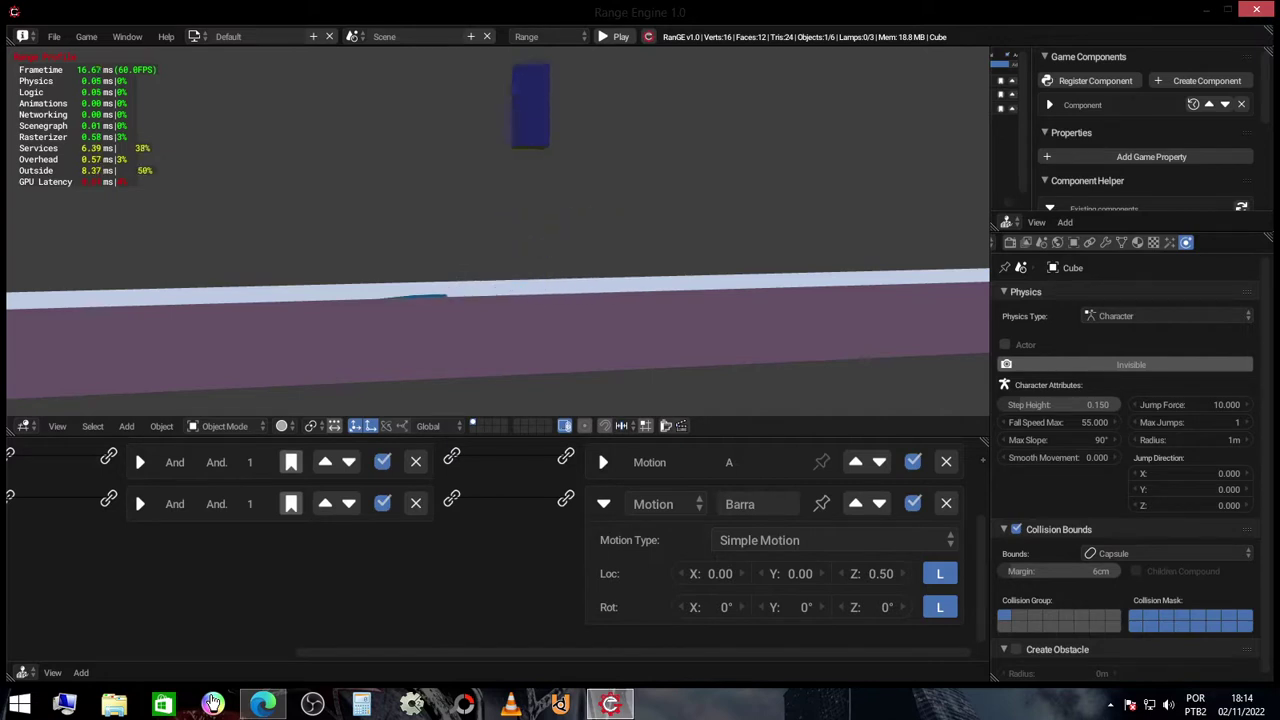
pyautogui.press('Escape')
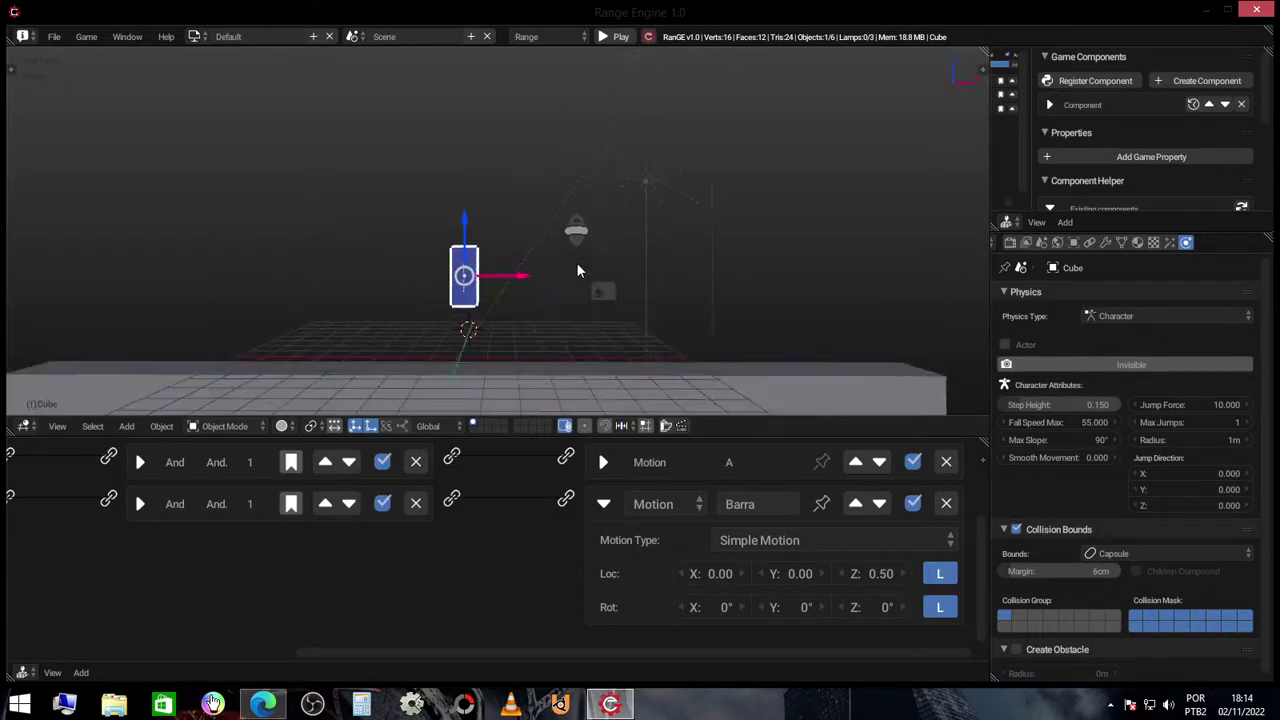
pyautogui.press('p')
pyautogui.press('space')
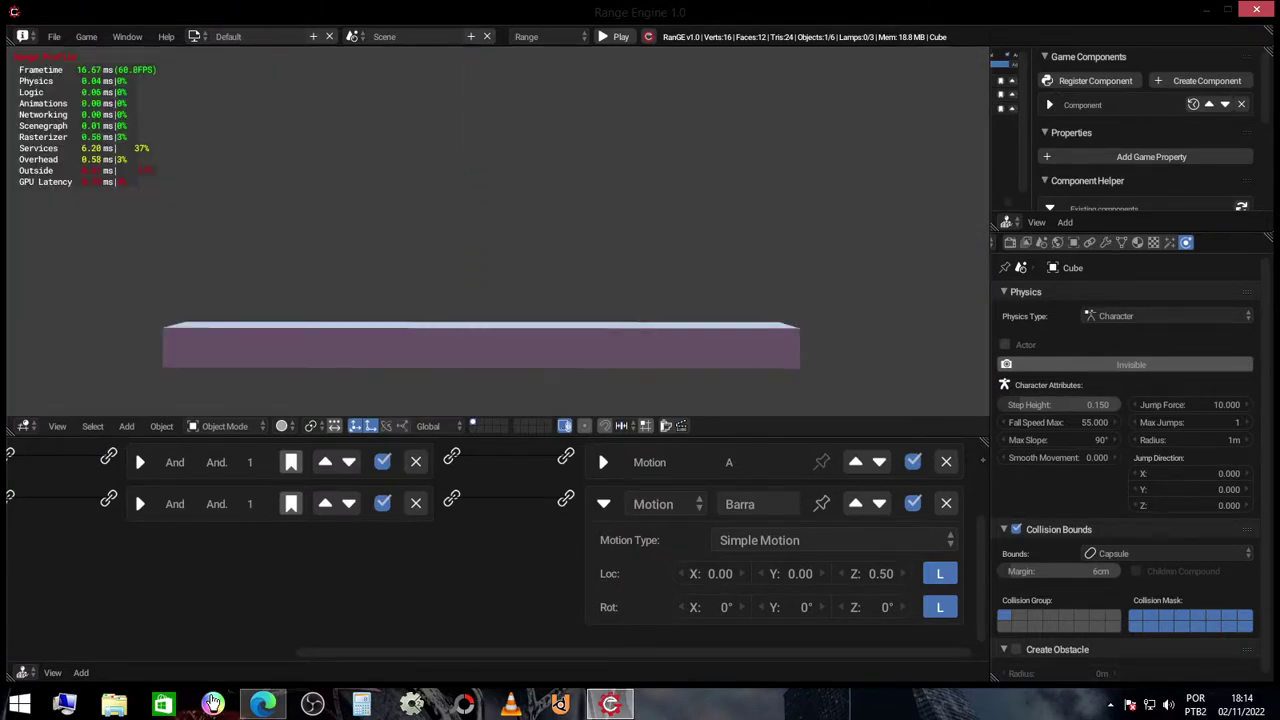
pyautogui.press('space')
pyautogui.press('space')
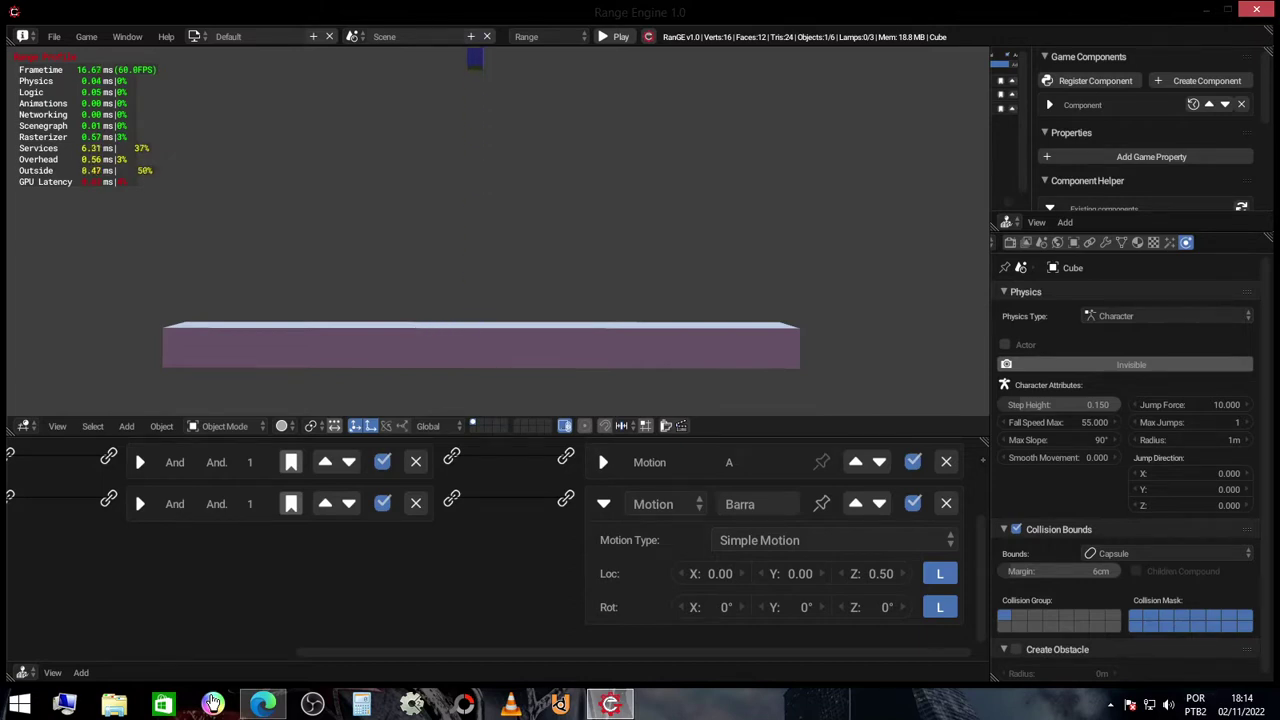
pyautogui.press('Escape')
# - Lower Barra's Loc Z to 0.30 and test the cube's jump
pyautogui.click(841, 569)
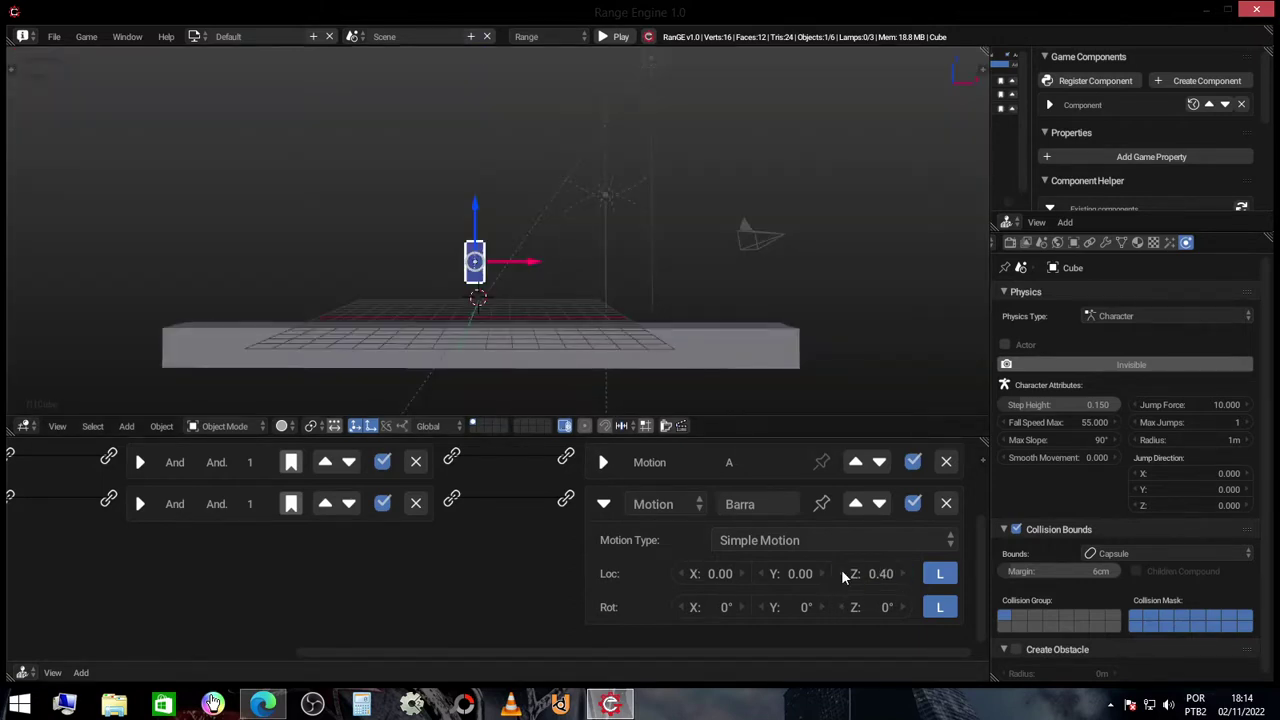
pyautogui.click(841, 569)
pyautogui.press('p')
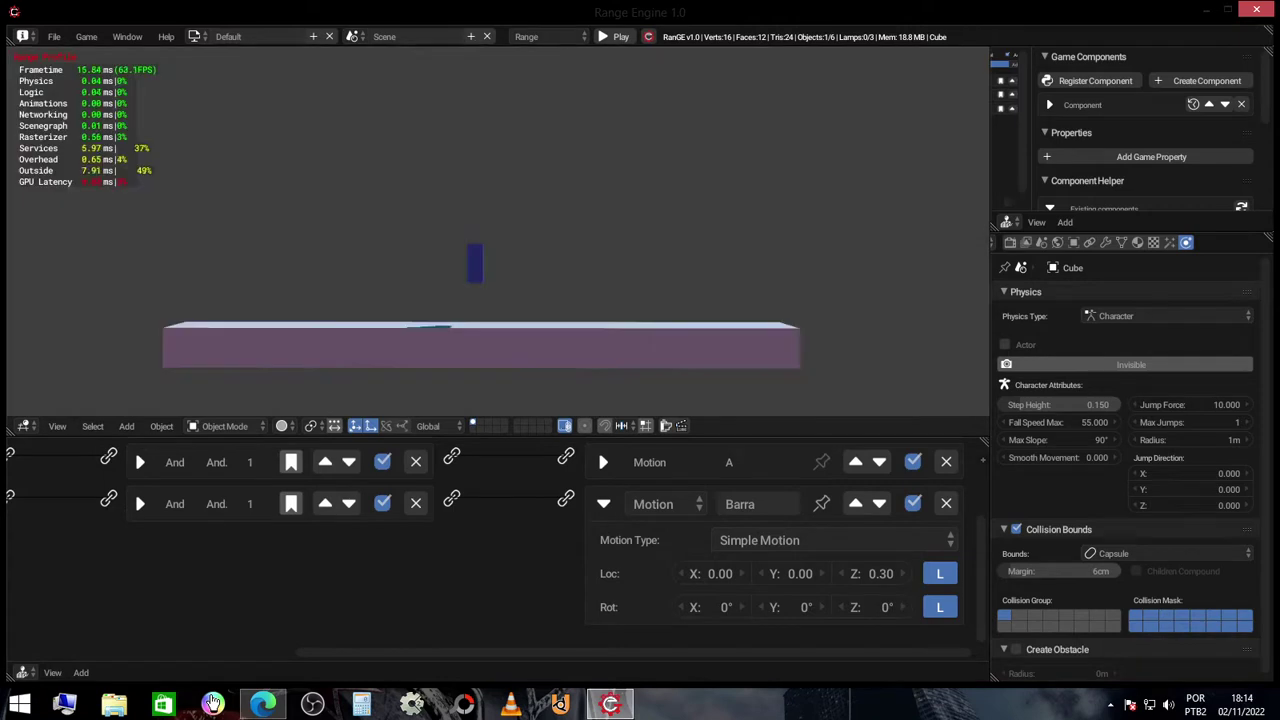
pyautogui.press('space')
pyautogui.press('space')
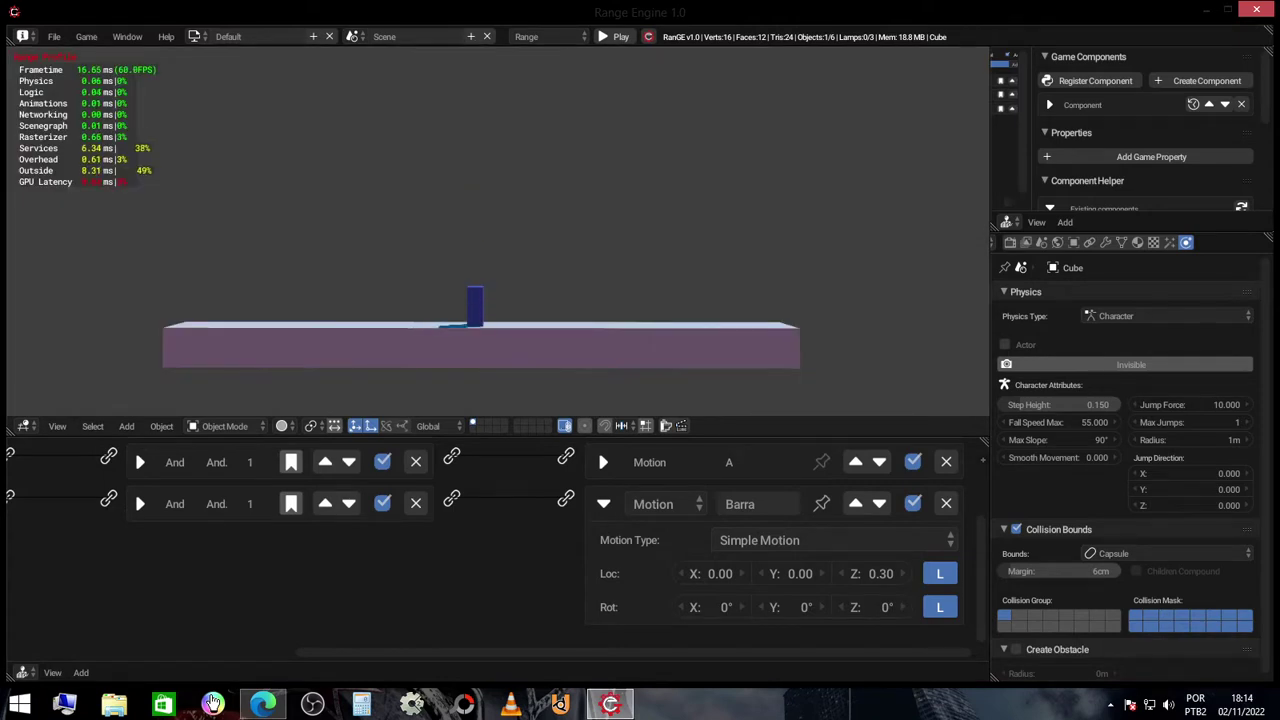
pyautogui.press('Escape')
# - Lower Loc Z further to 0.20 and test several jumps
pyautogui.click(844, 574)
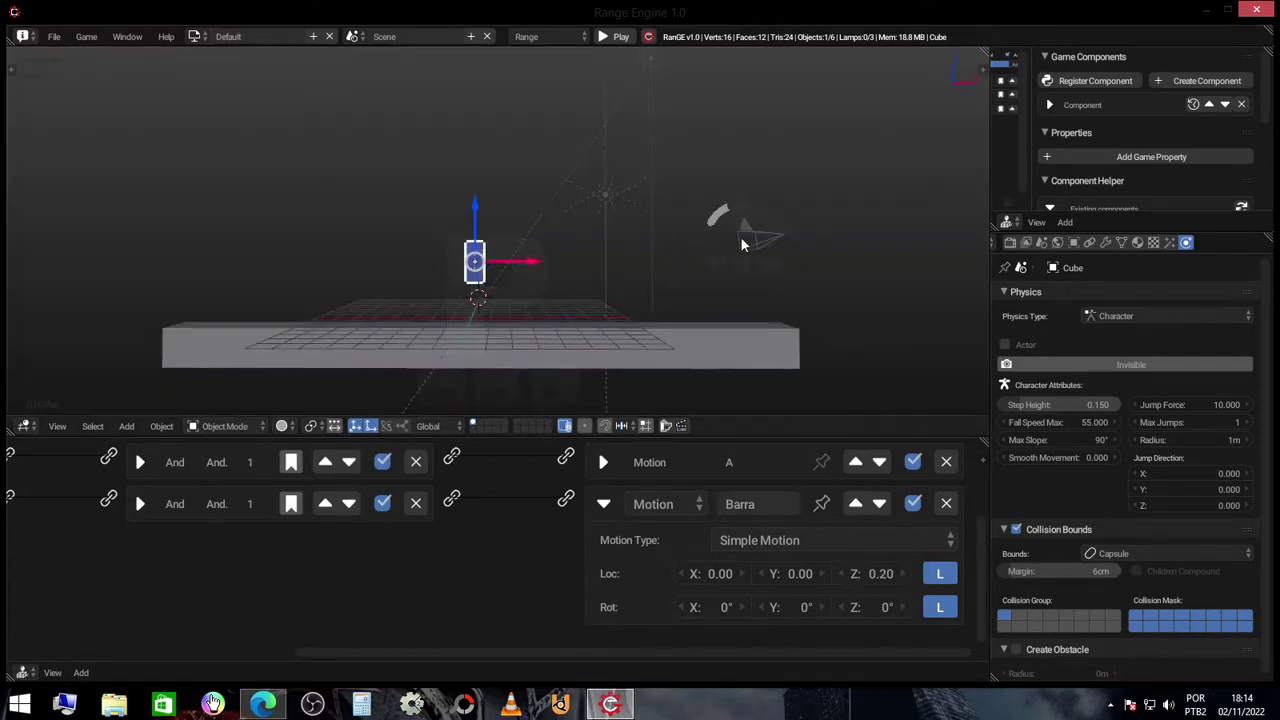
pyautogui.press('p')
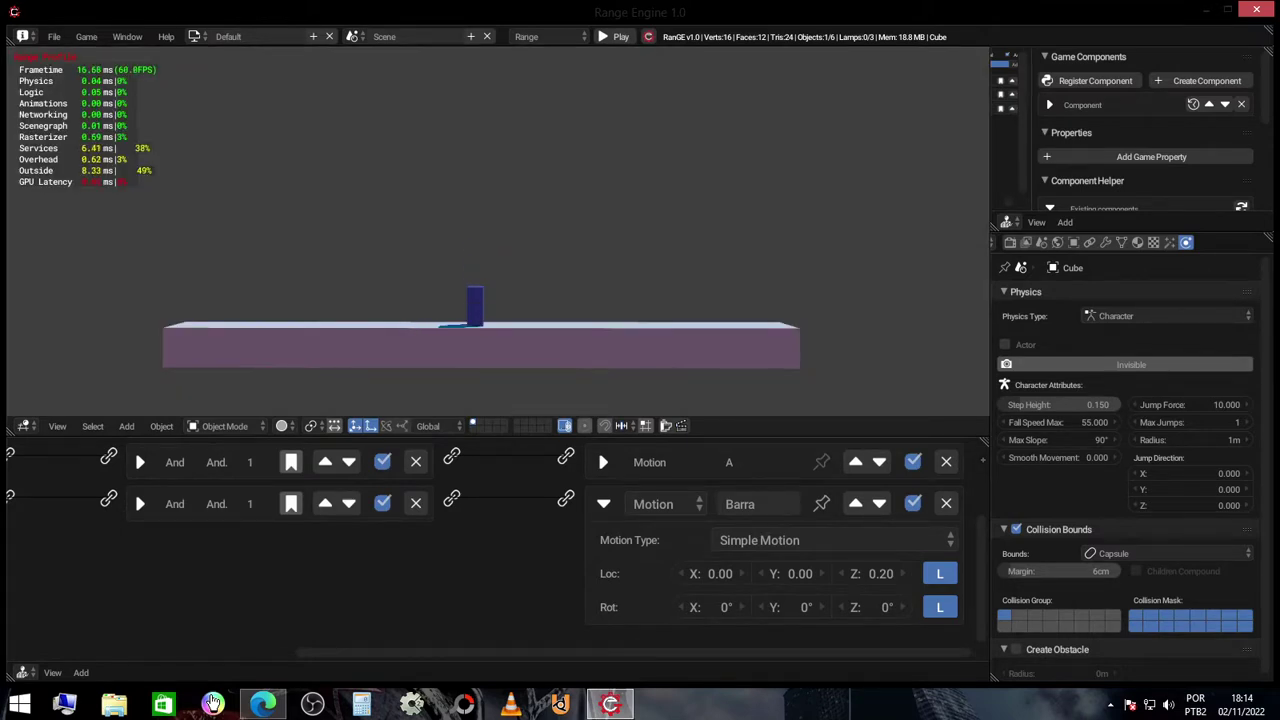
pyautogui.press('space')
pyautogui.press('space')
pyautogui.press('space')
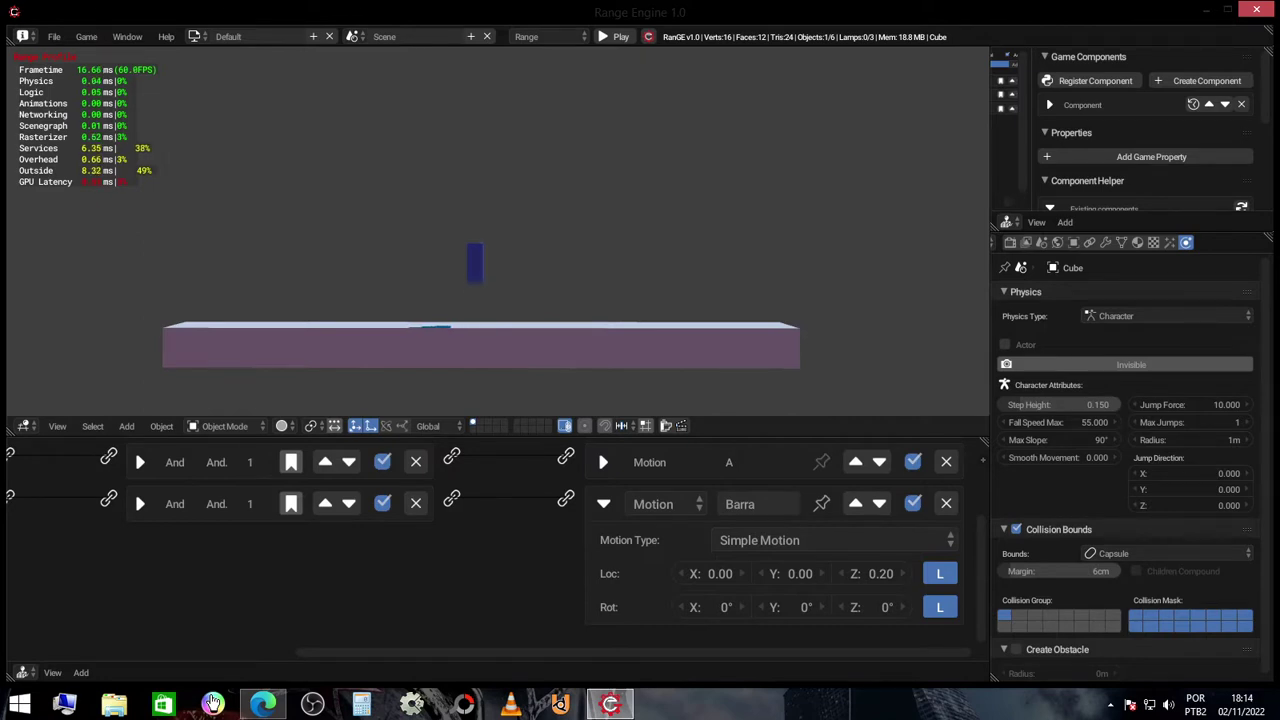
pyautogui.press('space')
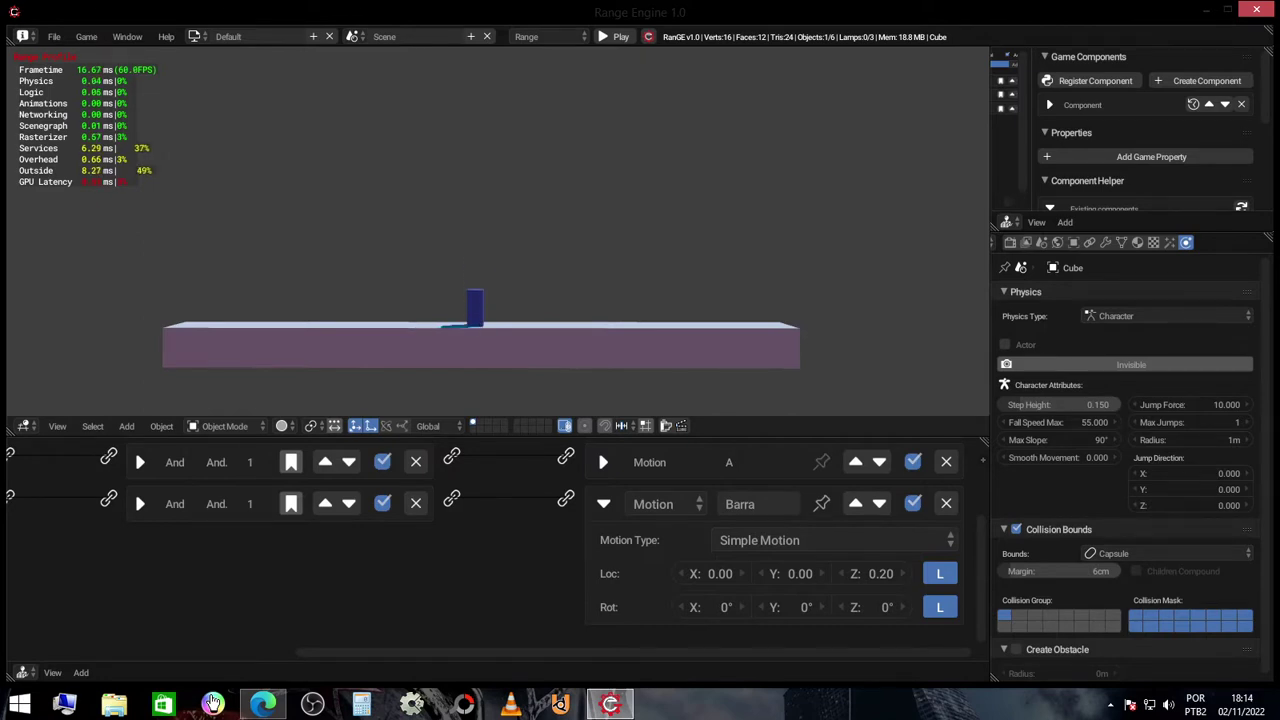
pyautogui.press('space')
pyautogui.press('space')
pyautogui.press('space')
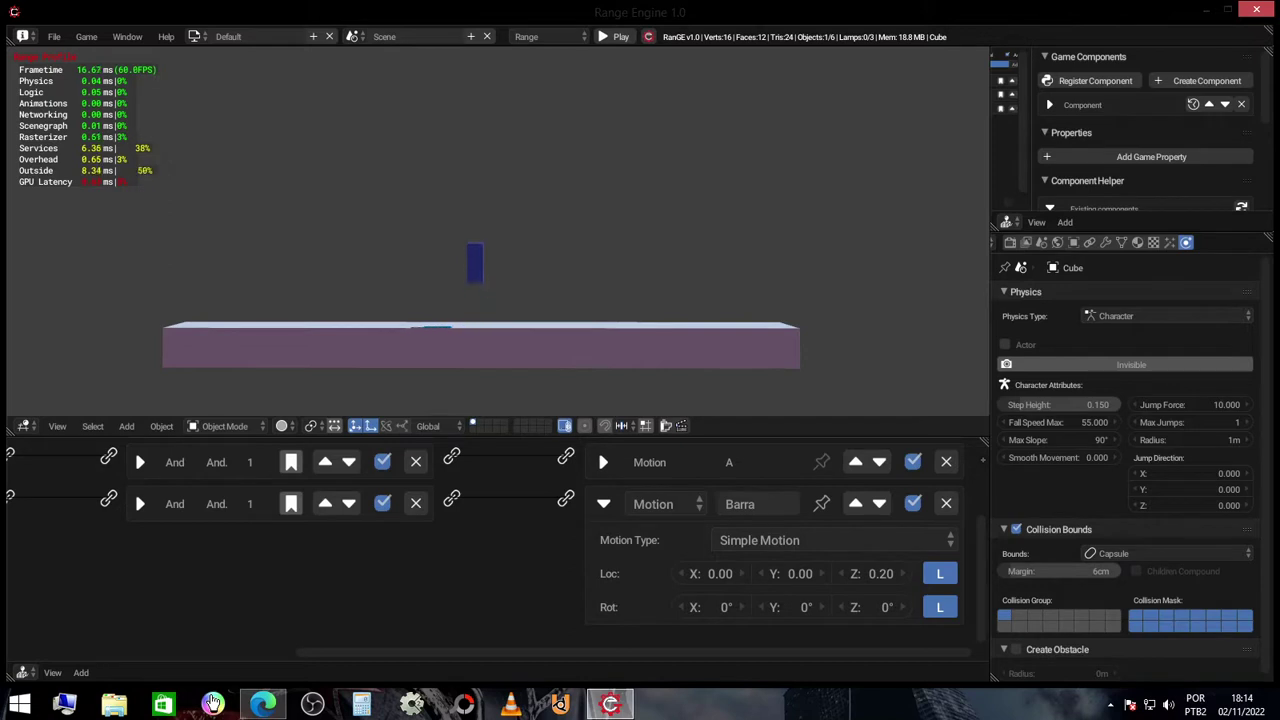
pyautogui.press('space')
pyautogui.press('space')
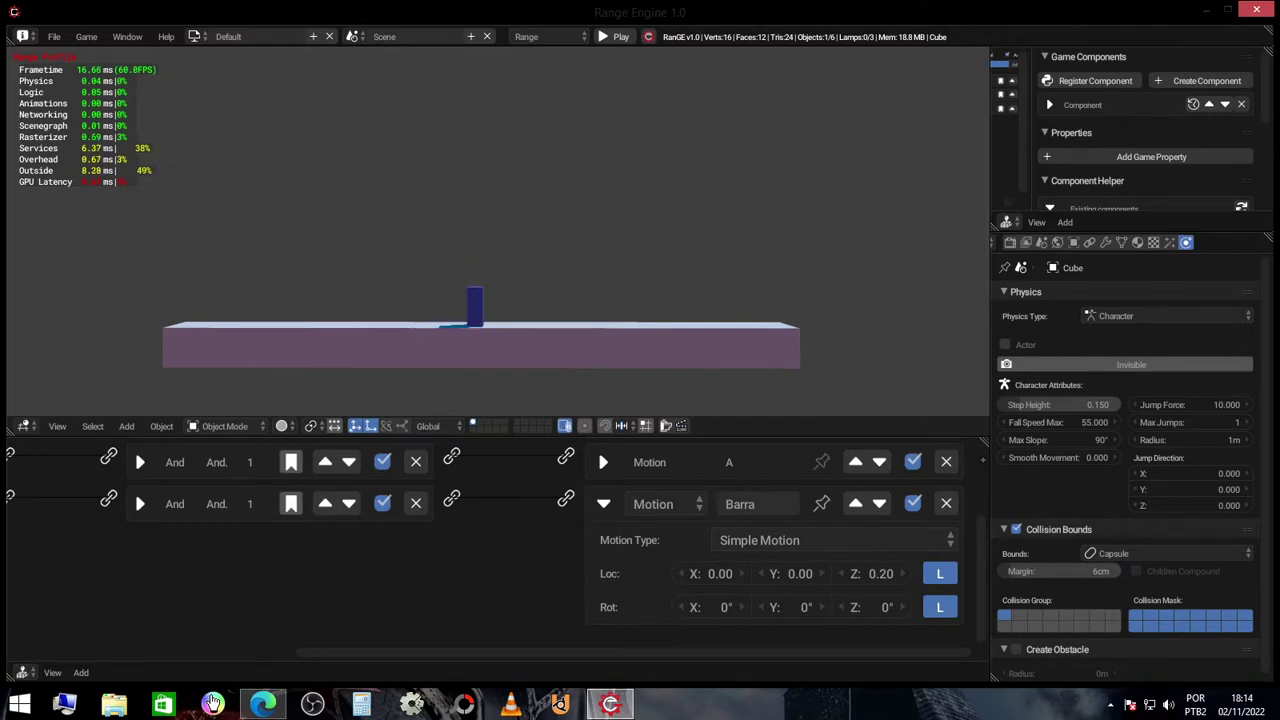
pyautogui.press('Escape')
# - Switch the BarraDeEspaco Spacebar sensor to Tap mode
pyautogui.keyDown('ctrl'); pyautogui.hscroll(-6, 403, 563); pyautogui.keyUp('ctrl')
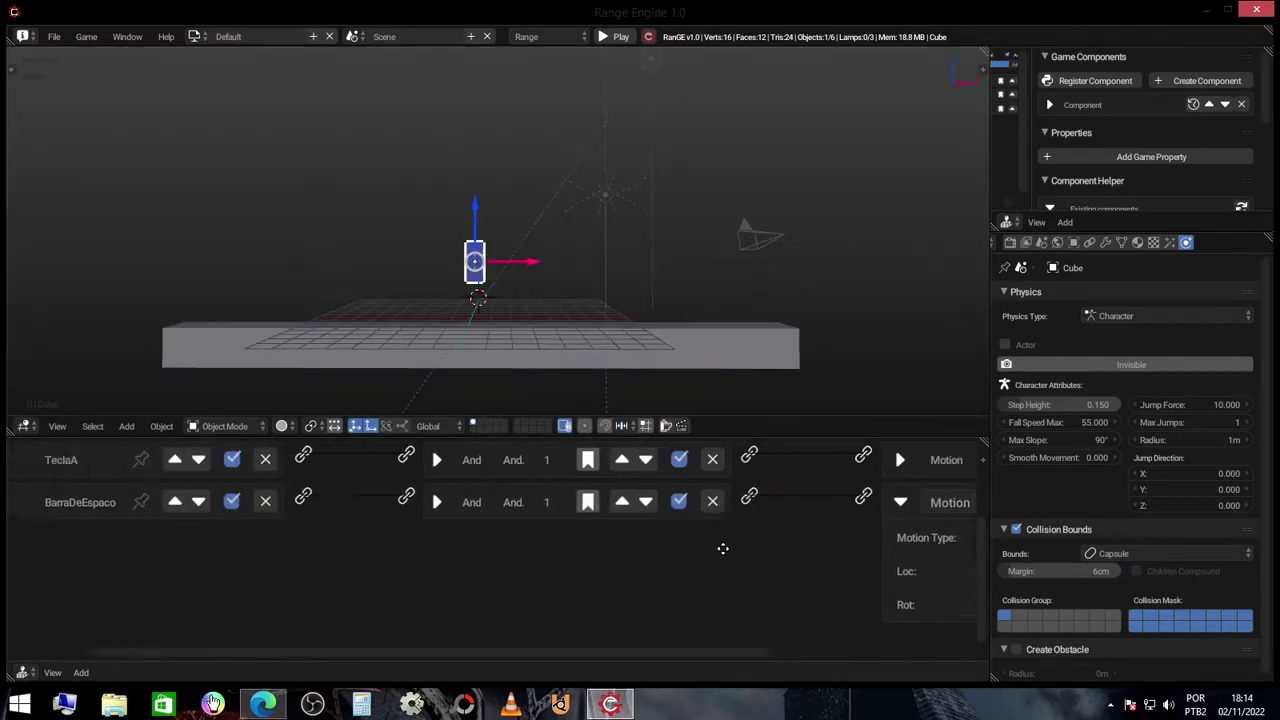
pyautogui.keyDown('ctrl'); pyautogui.hscroll(-4, 366, 529); pyautogui.keyUp('ctrl')
pyautogui.scroll(2, 365, 525)
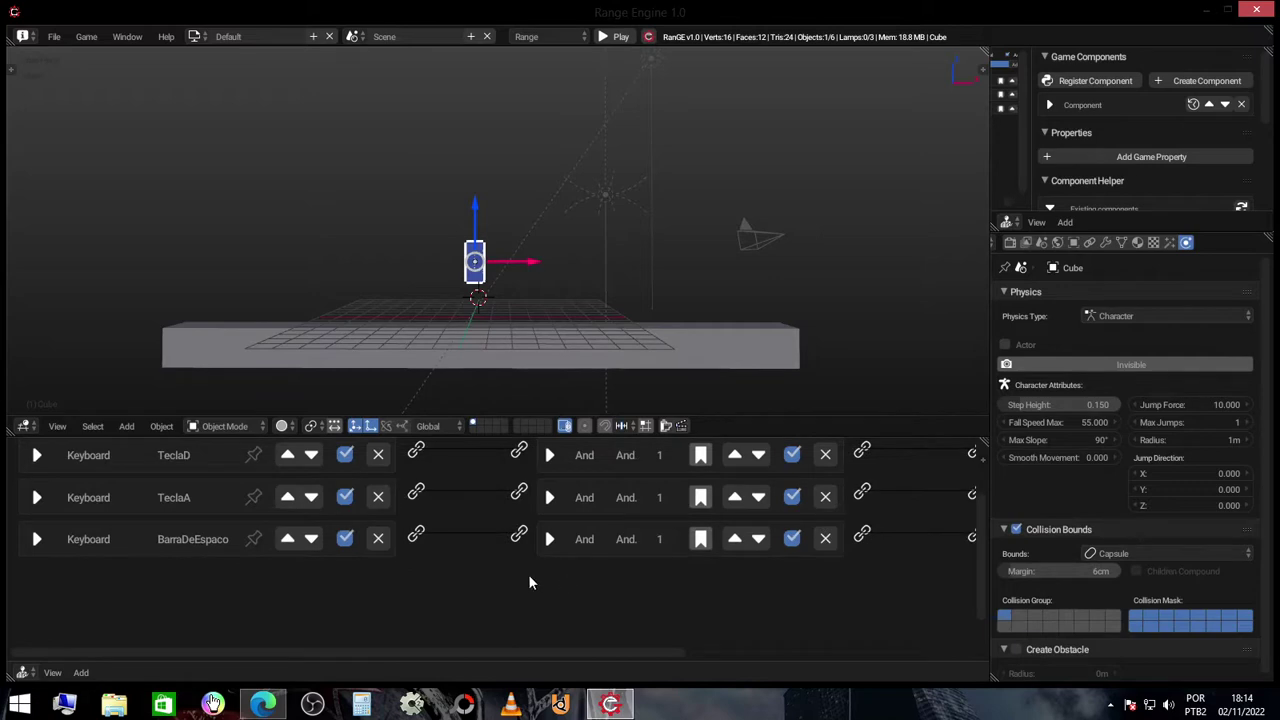
pyautogui.click(37, 541)
pyautogui.scroll(-1, 273, 541)
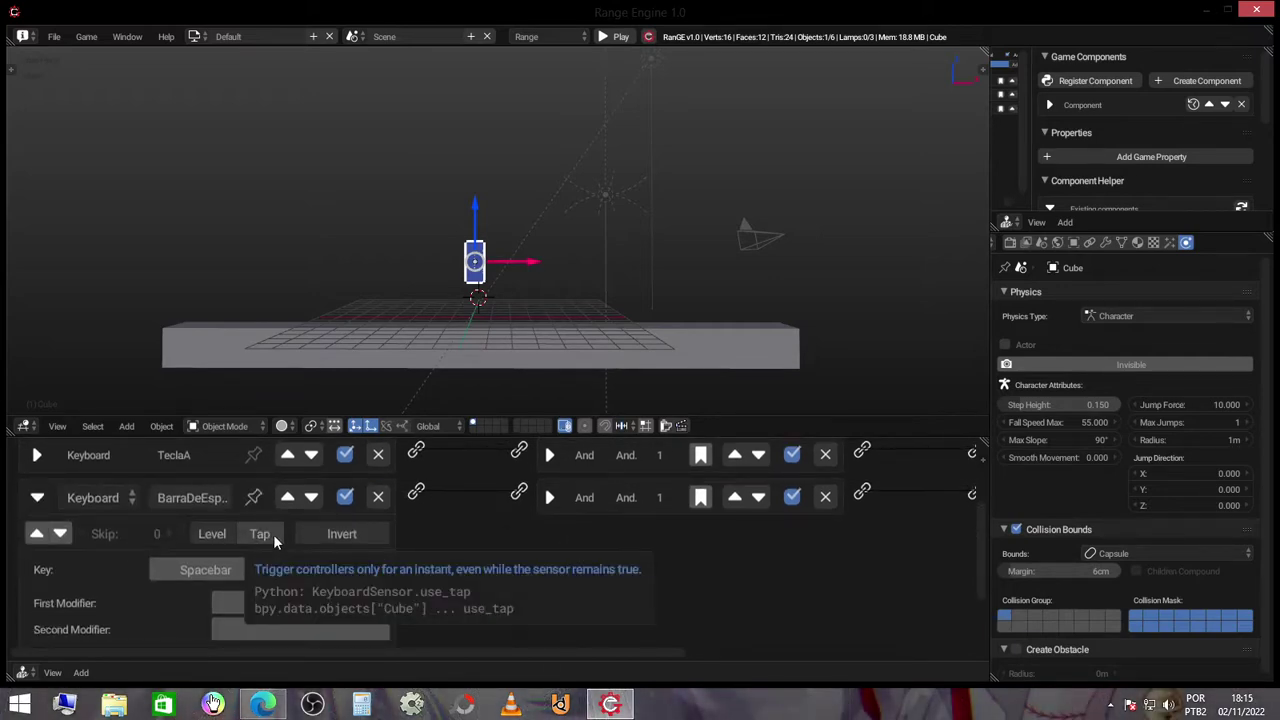
pyautogui.click(273, 534)
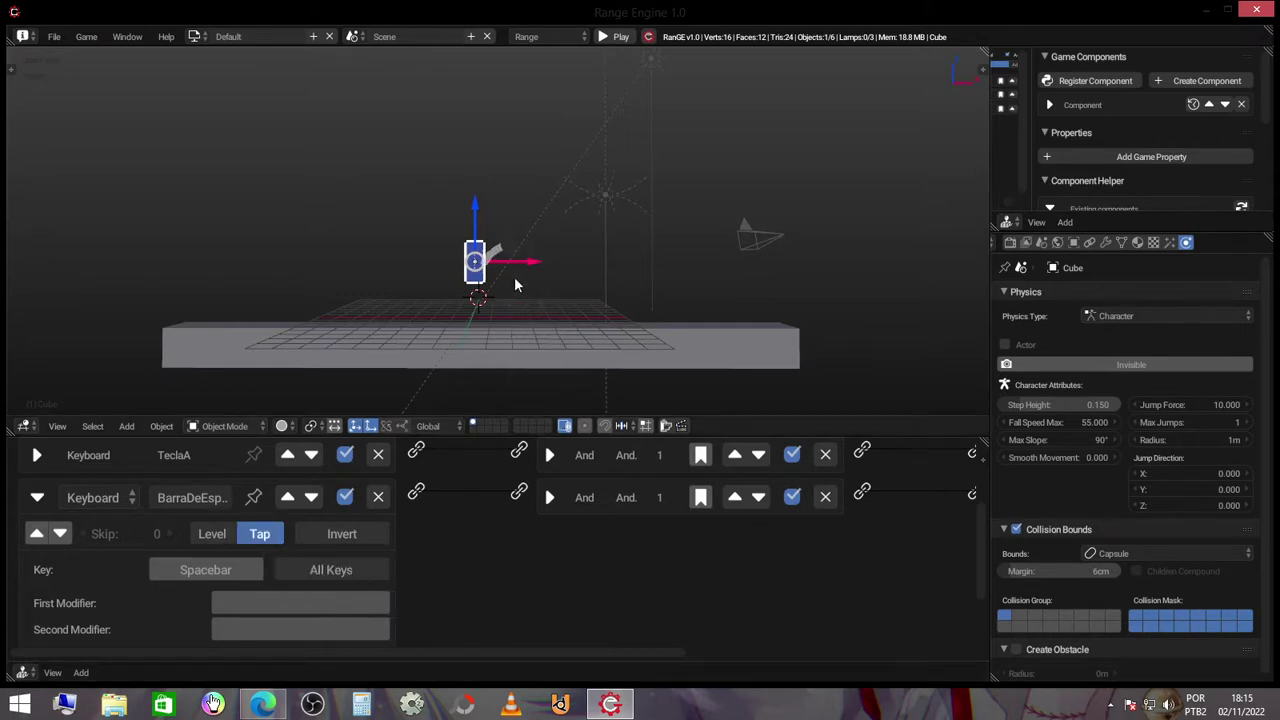
# - Run the game to test the single-press jump, then stop it
pyautogui.keyDown('ctrl'); pyautogui.hscroll(5, 491, 594); pyautogui.keyUp('ctrl')
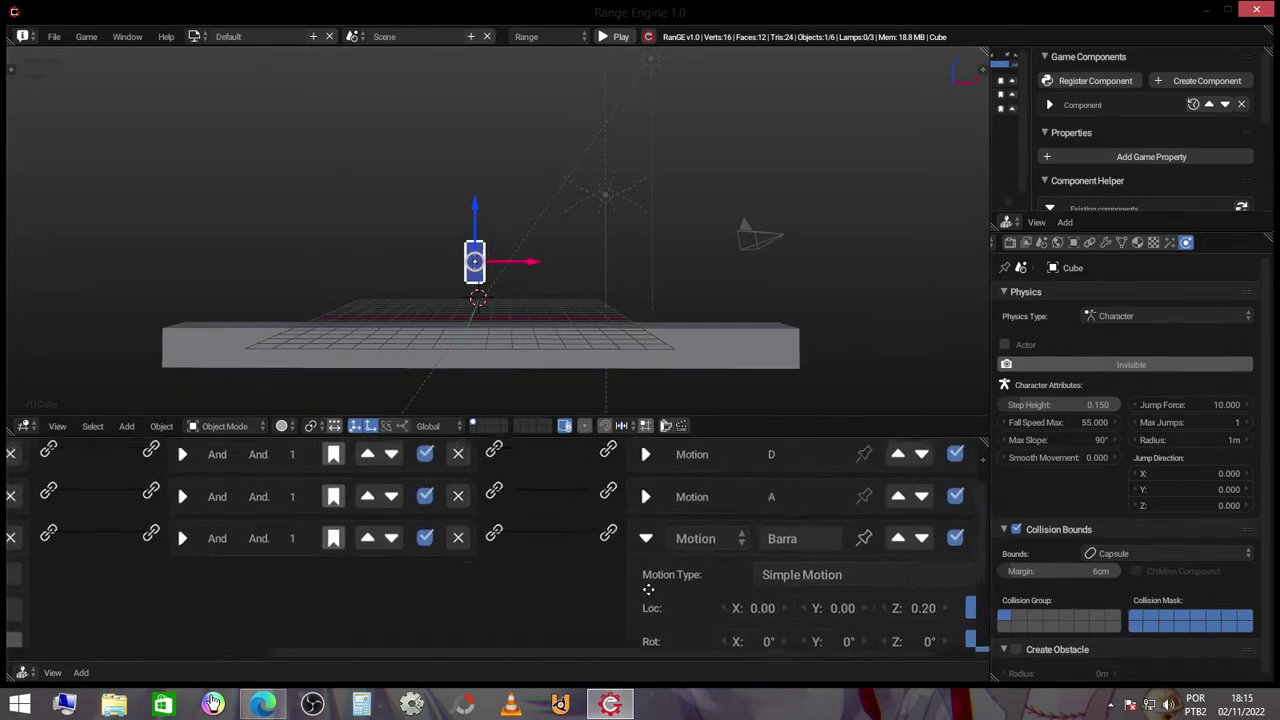
pyautogui.press('p')
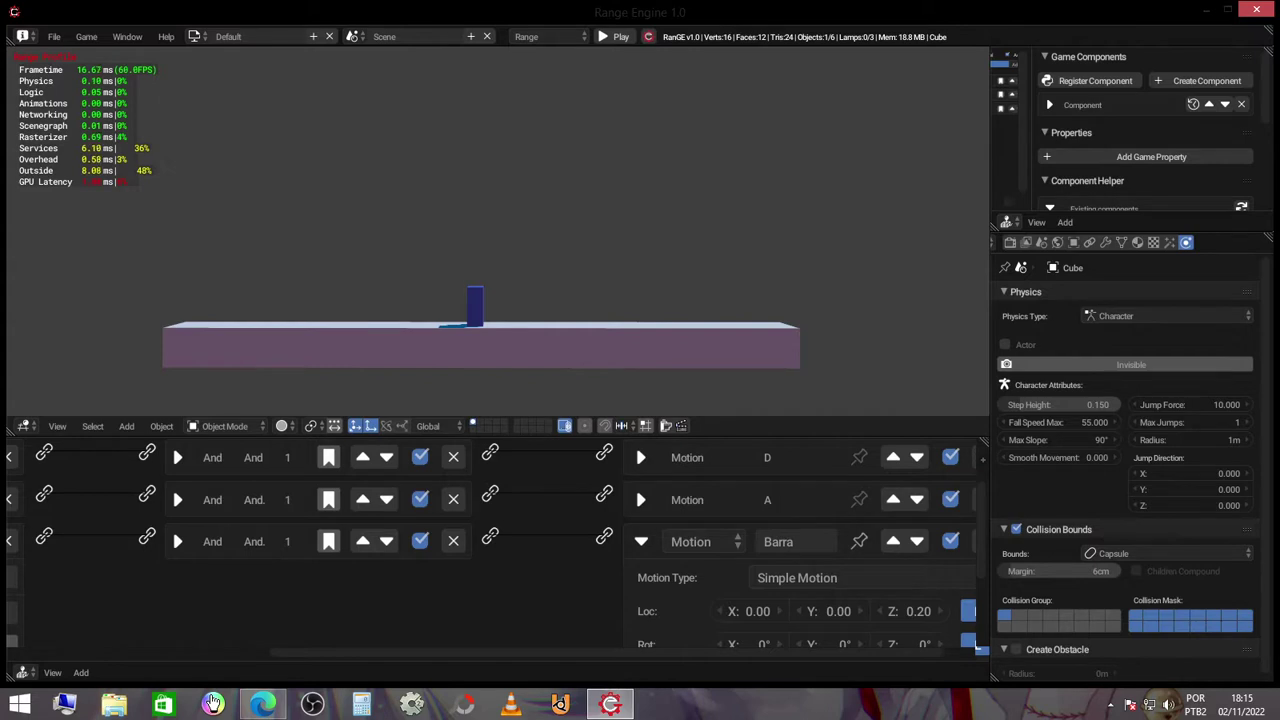
pyautogui.press('Escape')
# - Raise the Barra jump's upward Z movement and play-test the higher jump
pyautogui.moveTo(172, 528); pyautogui.dragTo(449, 531, button='middle')
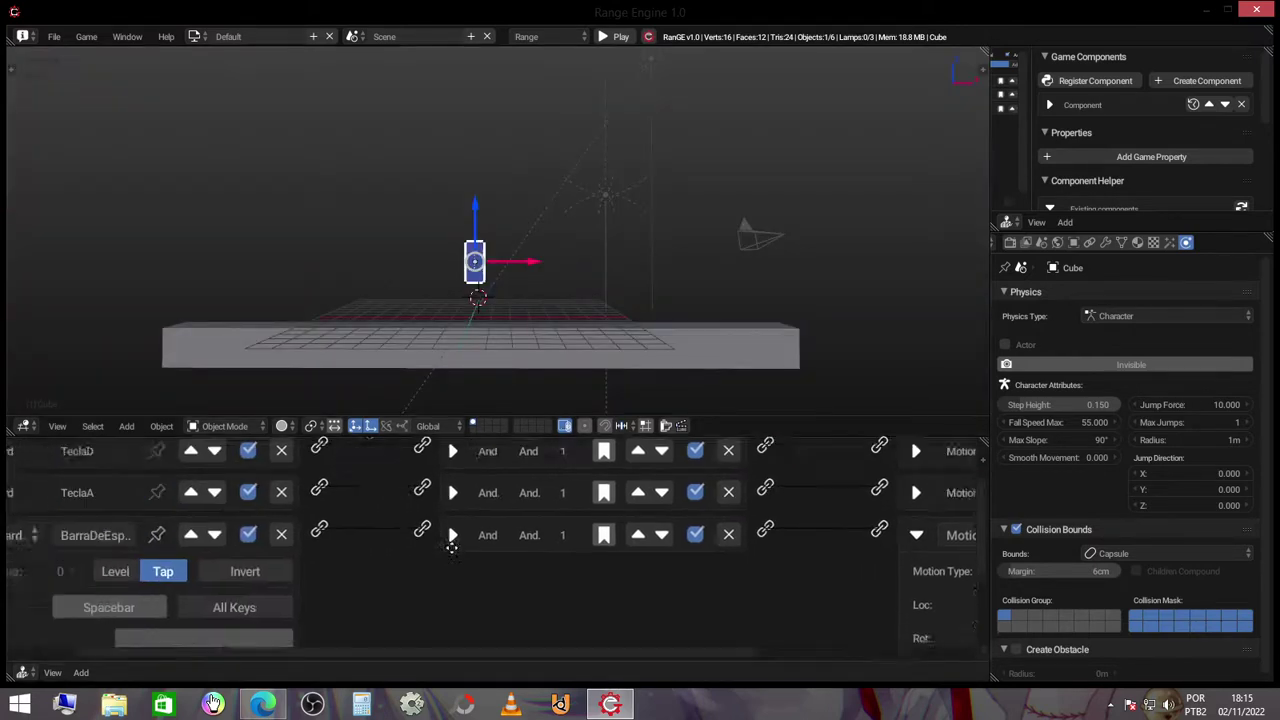
pyautogui.moveTo(398, 586); pyautogui.dragTo(398, 584, button='middle')
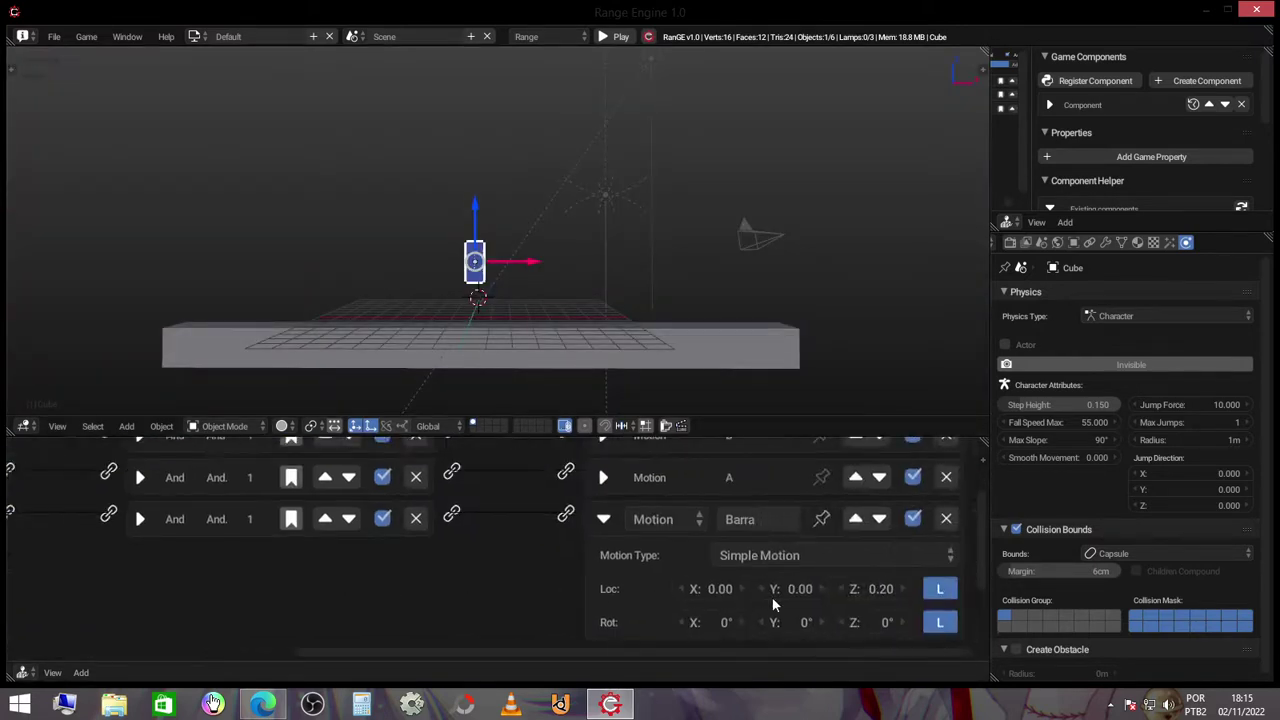
pyautogui.click(902, 588)
pyautogui.click(902, 588)
pyautogui.click(902, 588)
pyautogui.click(902, 588)
pyautogui.click(902, 588)
pyautogui.click(902, 588)
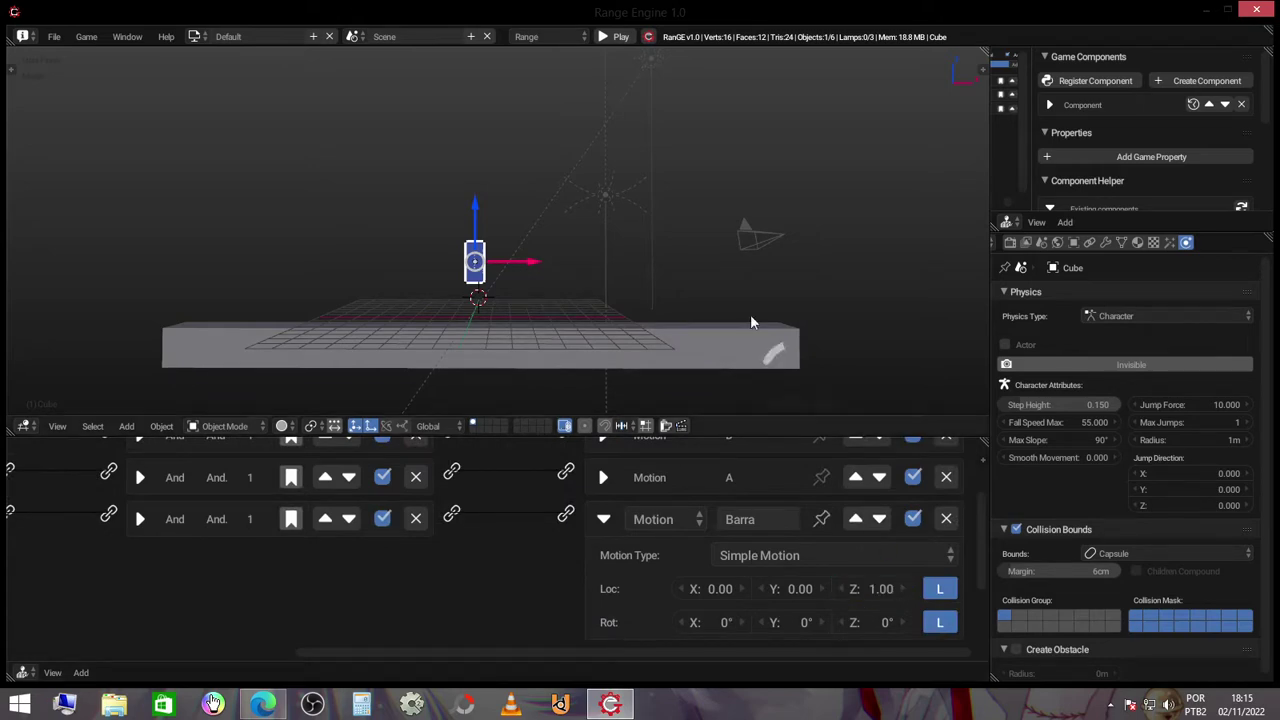
pyautogui.press('p')
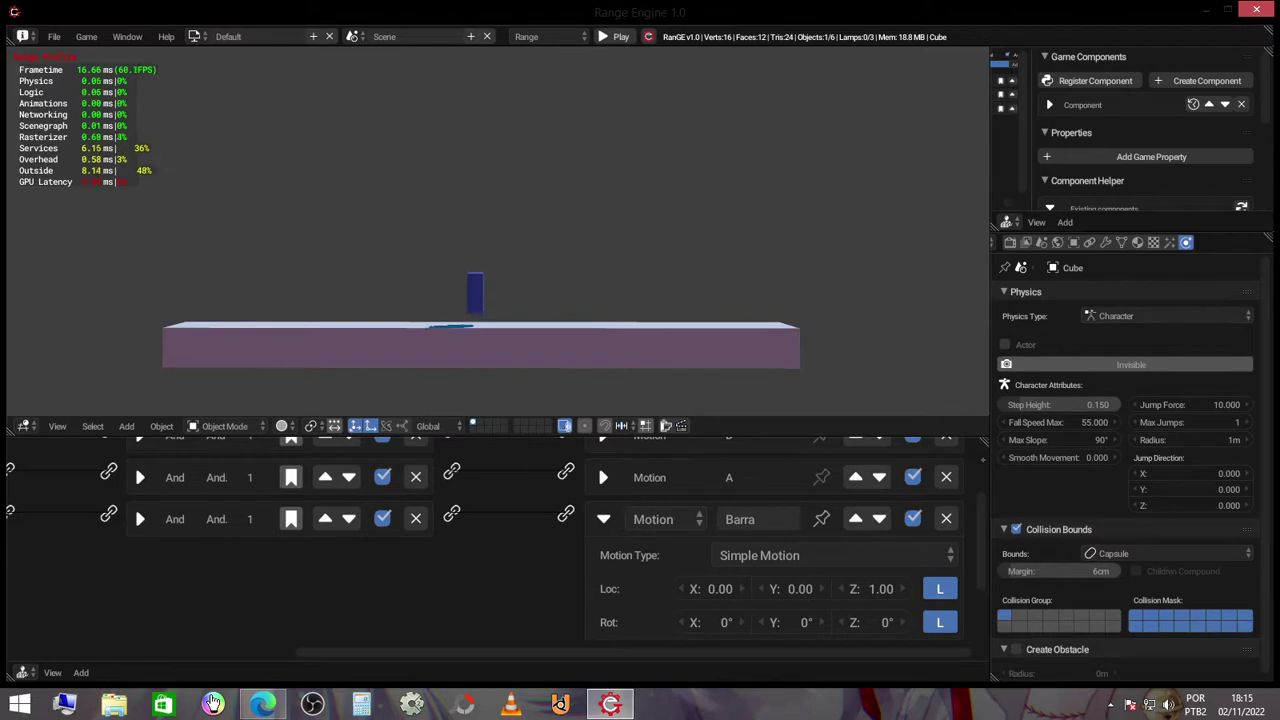
pyautogui.press('Escape')
# - Play-test the jump twice more, shifting the logic editor view between runs
pyautogui.hscroll(-3, 583, 589)
pyautogui.hscroll(-3, 366, 557)
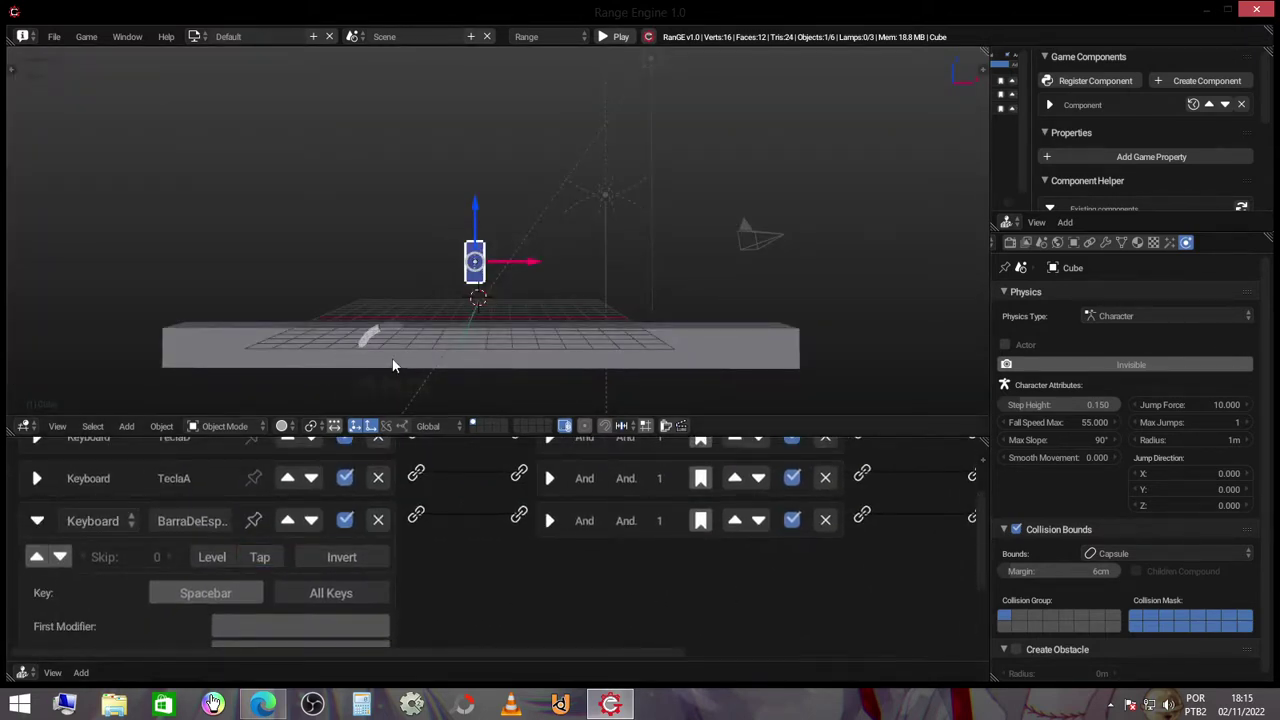
pyautogui.press('p')
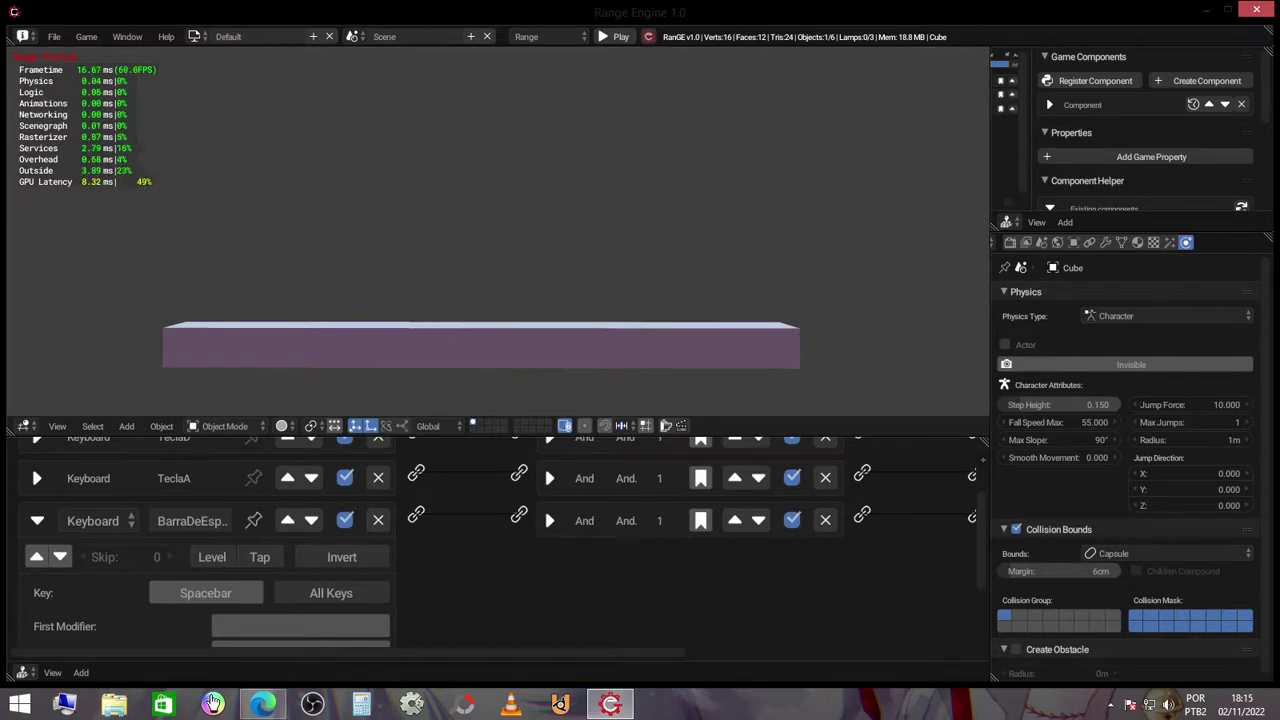
pyautogui.press('Escape')
pyautogui.scroll(-3, 394, 353)
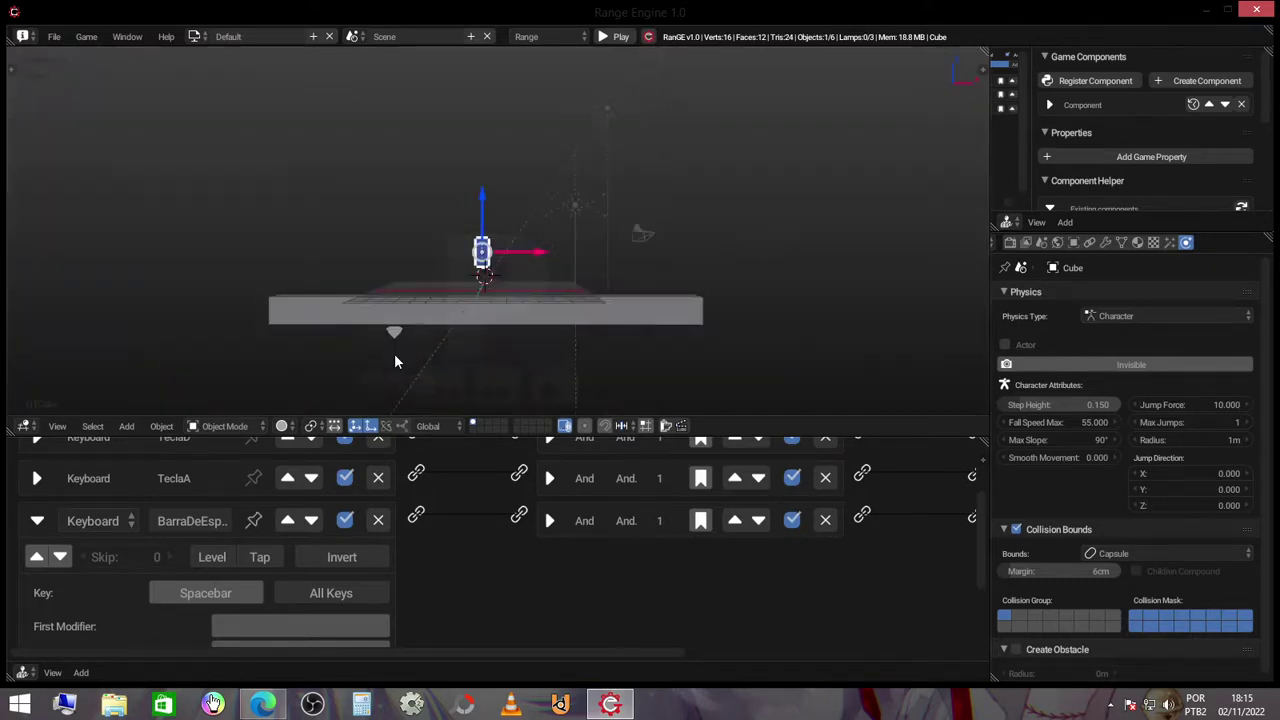
pyautogui.scroll(-3, 537, 260)
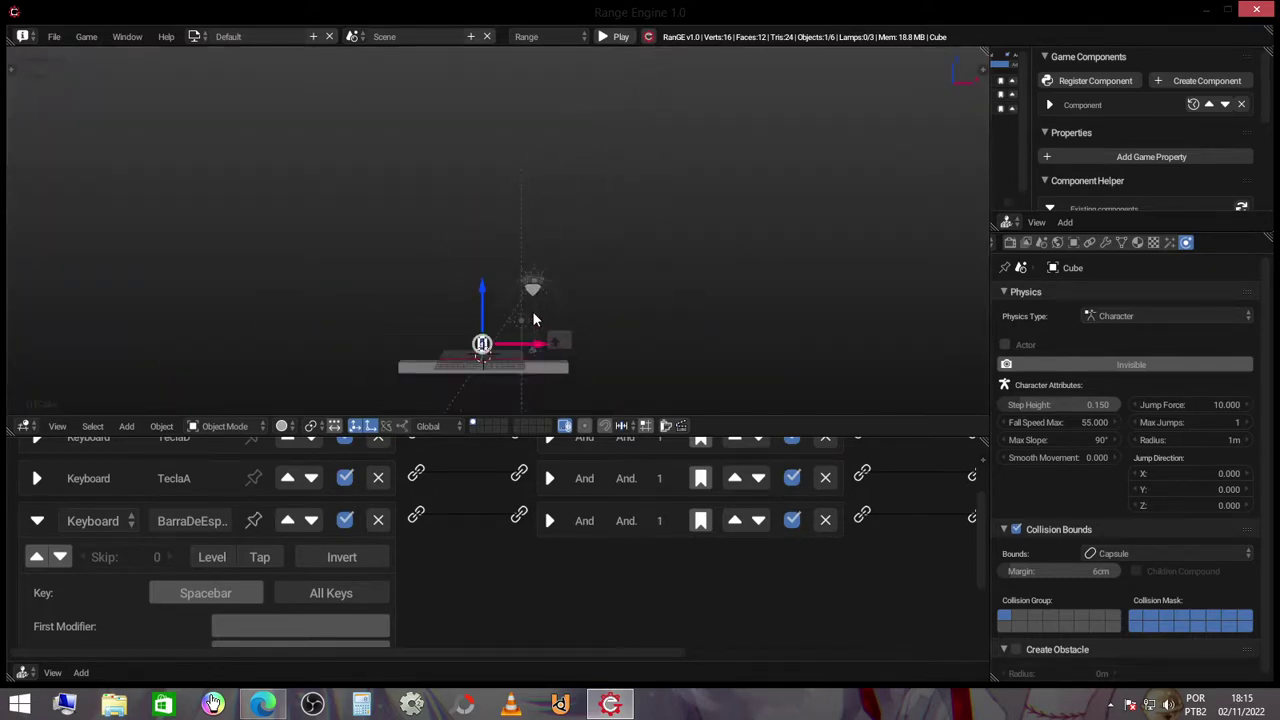
pyautogui.press('p')
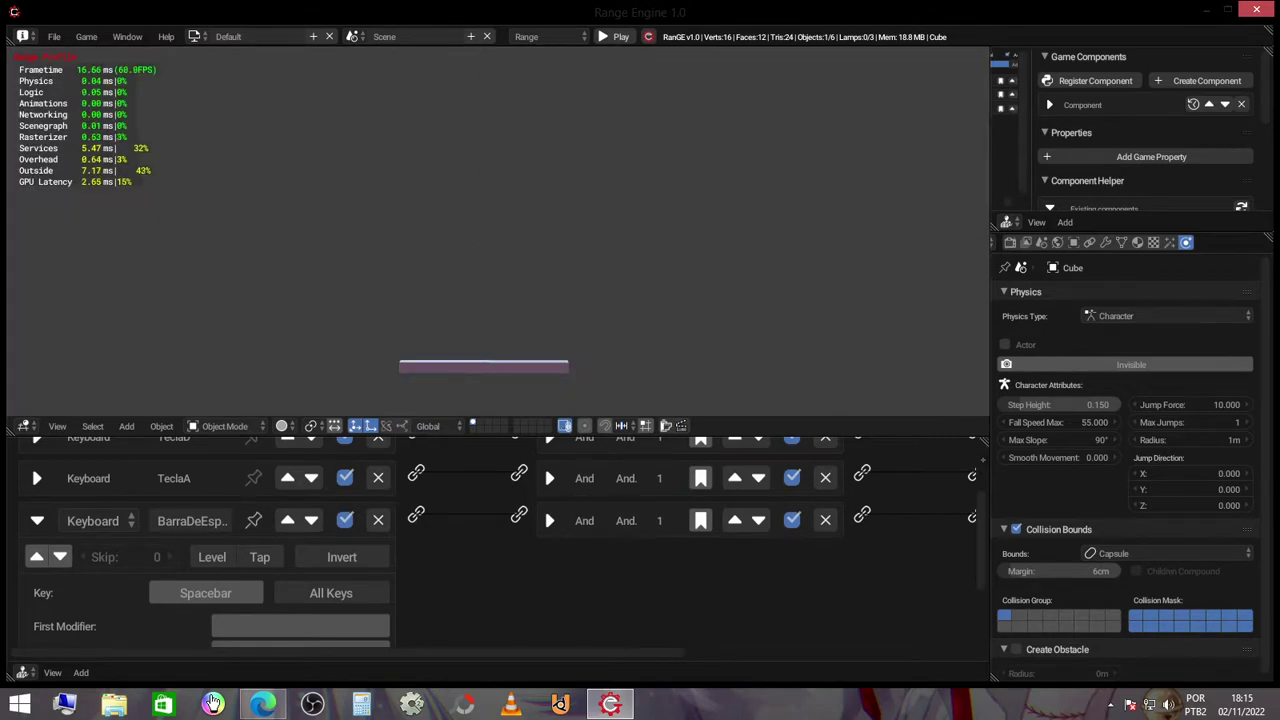
pyautogui.press('Escape')
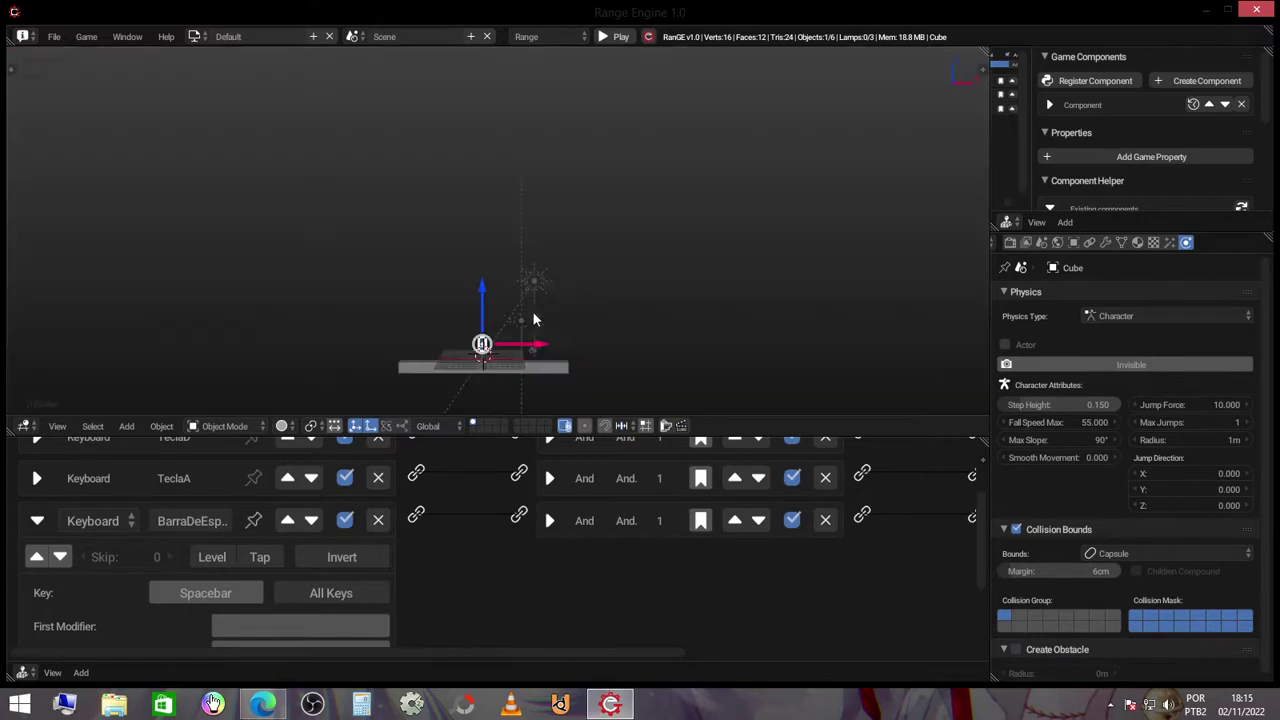
# - Collapse the spacebar sensor, frame the platform, set jump Z to 1.50 and test it
pyautogui.click(37, 521)
pyautogui.keyDown('ctrl'); pyautogui.hscroll(5, 413, 508); pyautogui.keyUp('ctrl')
pyautogui.keyDown('ctrl'); pyautogui.hscroll(3, 413, 508); pyautogui.keyUp('ctrl')
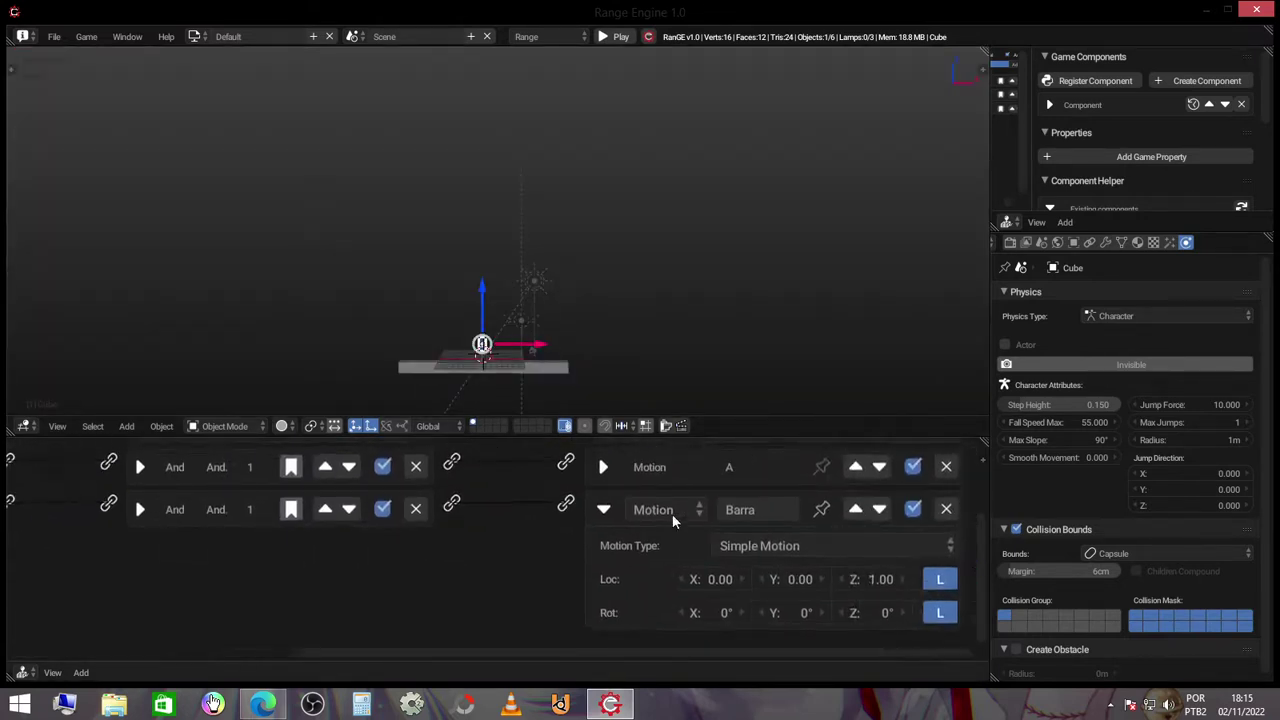
pyautogui.scroll(3, 562, 289)
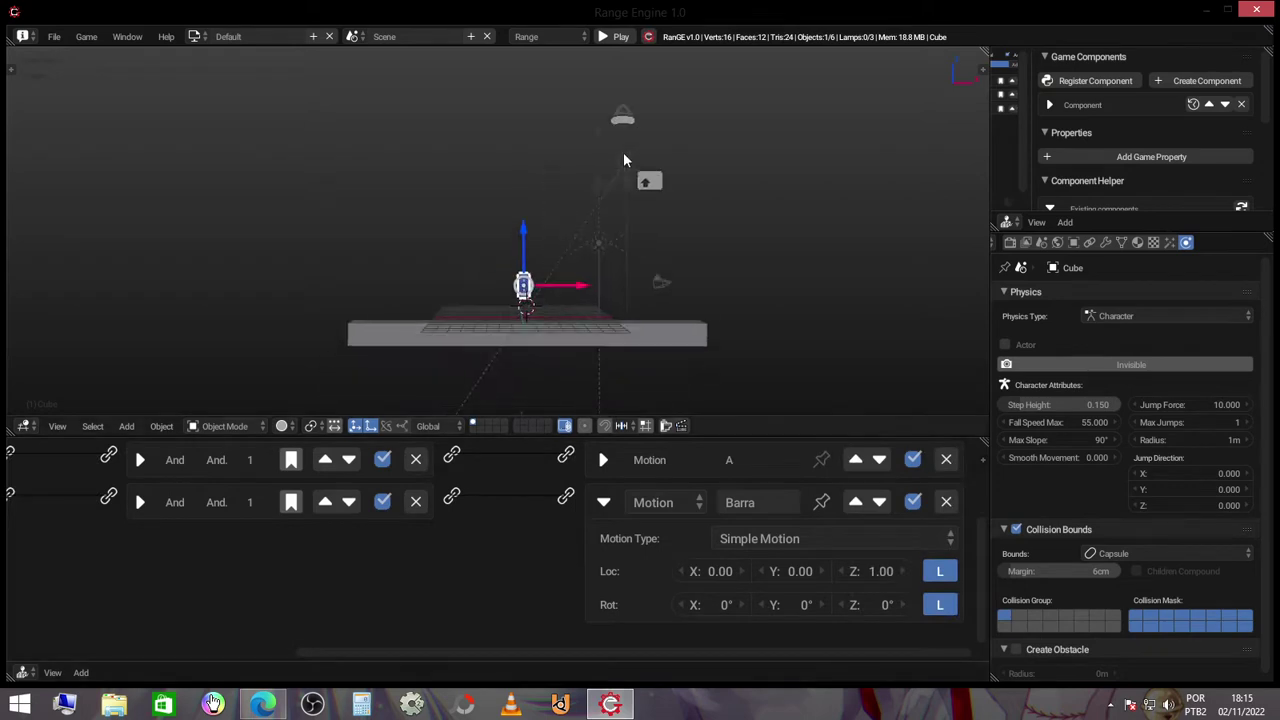
pyautogui.moveTo(562, 289); pyautogui.dragTo(640, 277, button='middle')
pyautogui.click(875, 570)
pyautogui.write('1.5')
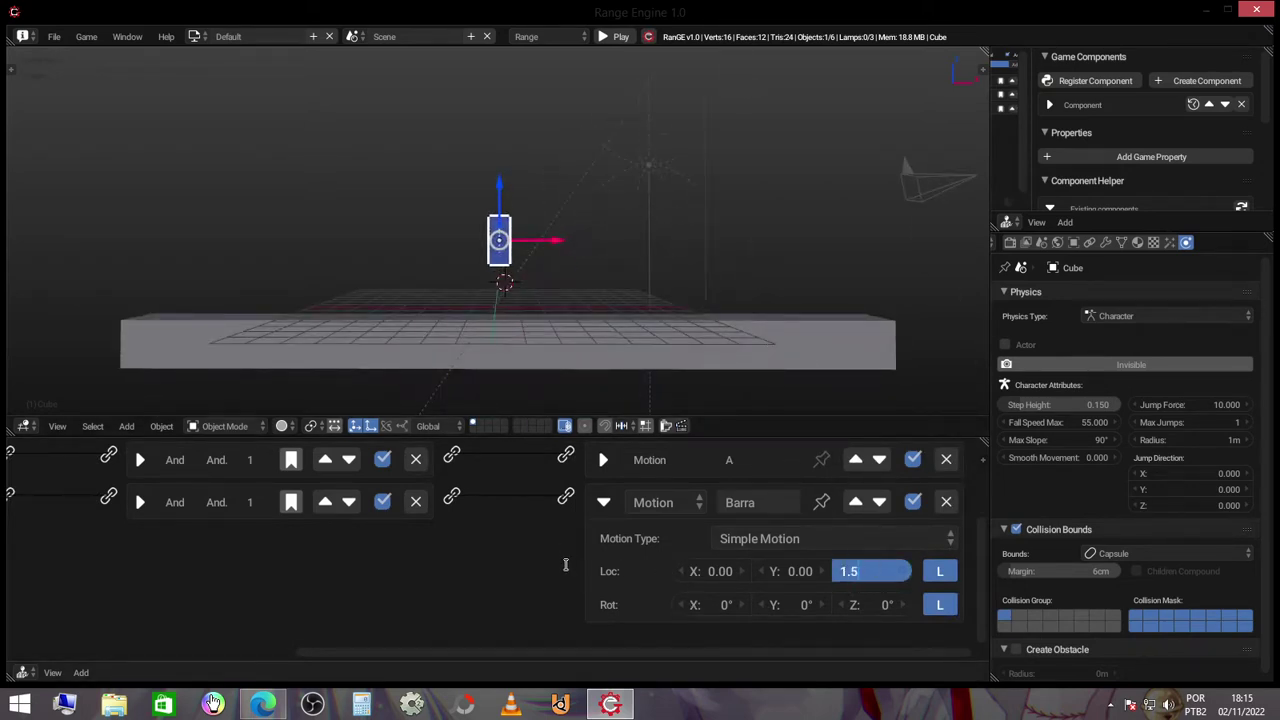
pyautogui.press('Return')
pyautogui.press('p')
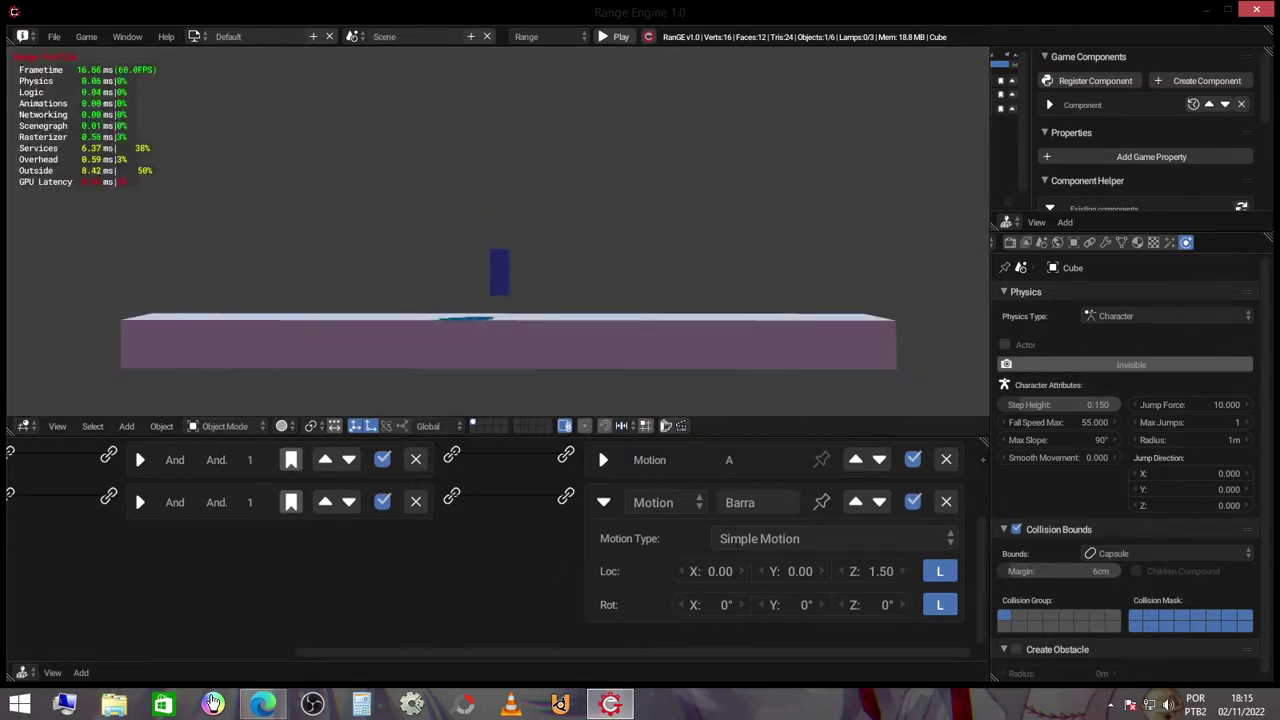
pyautogui.press('Escape')
# - Change the jump's Z movement to 2 and play-test the stronger jump
pyautogui.click(880, 571)
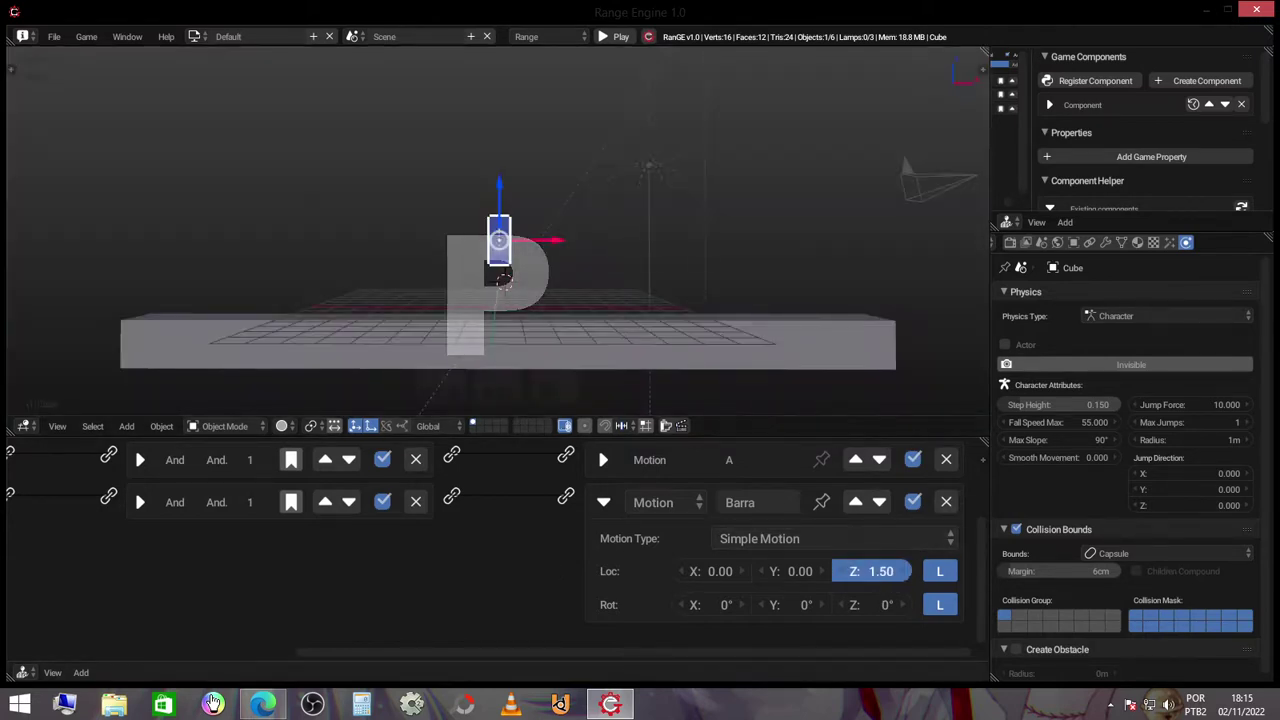
pyautogui.write('2')
pyautogui.press('Return')
pyautogui.press('p')
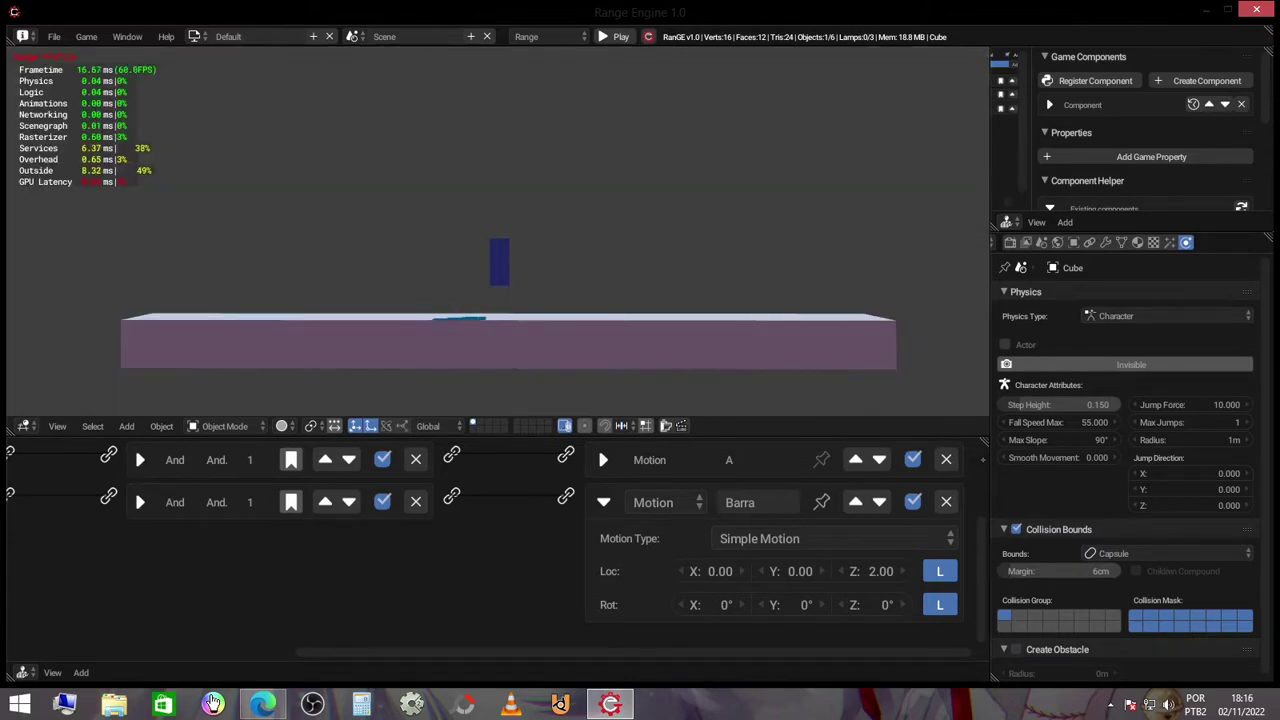
pyautogui.press('Escape')
# - Set the jump's Z movement to 3.00 and start the game
pyautogui.click(880, 571)
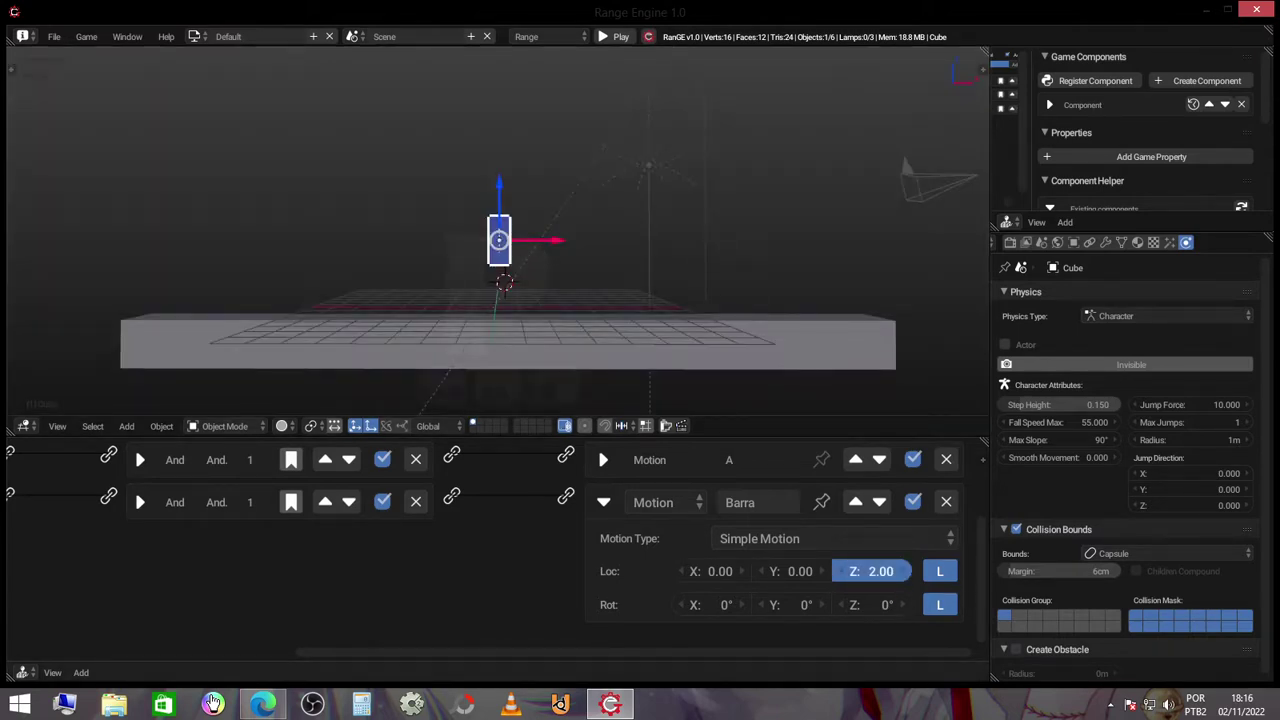
pyautogui.write('3')
pyautogui.press('Return')
pyautogui.press('p')
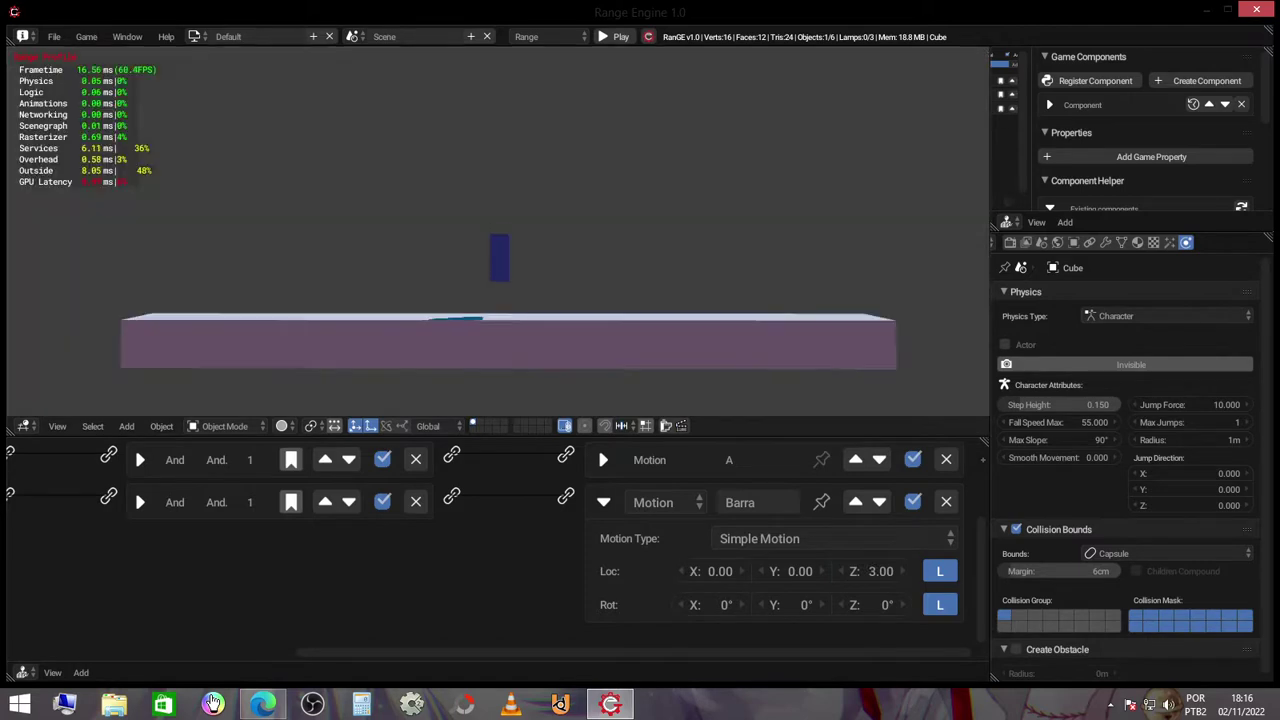
# - Test the character jumping with Space and walking left and right with A and D
pyautogui.press('space')
pyautogui.press('space')
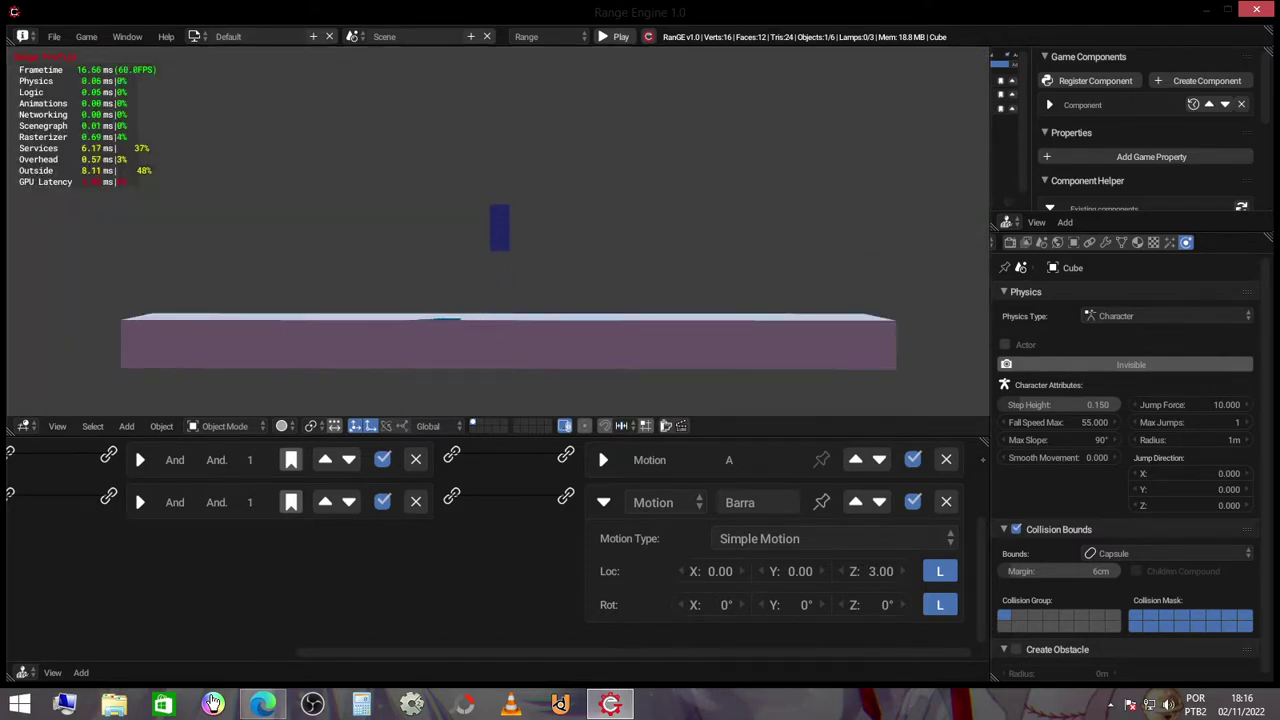
pyautogui.press('space')
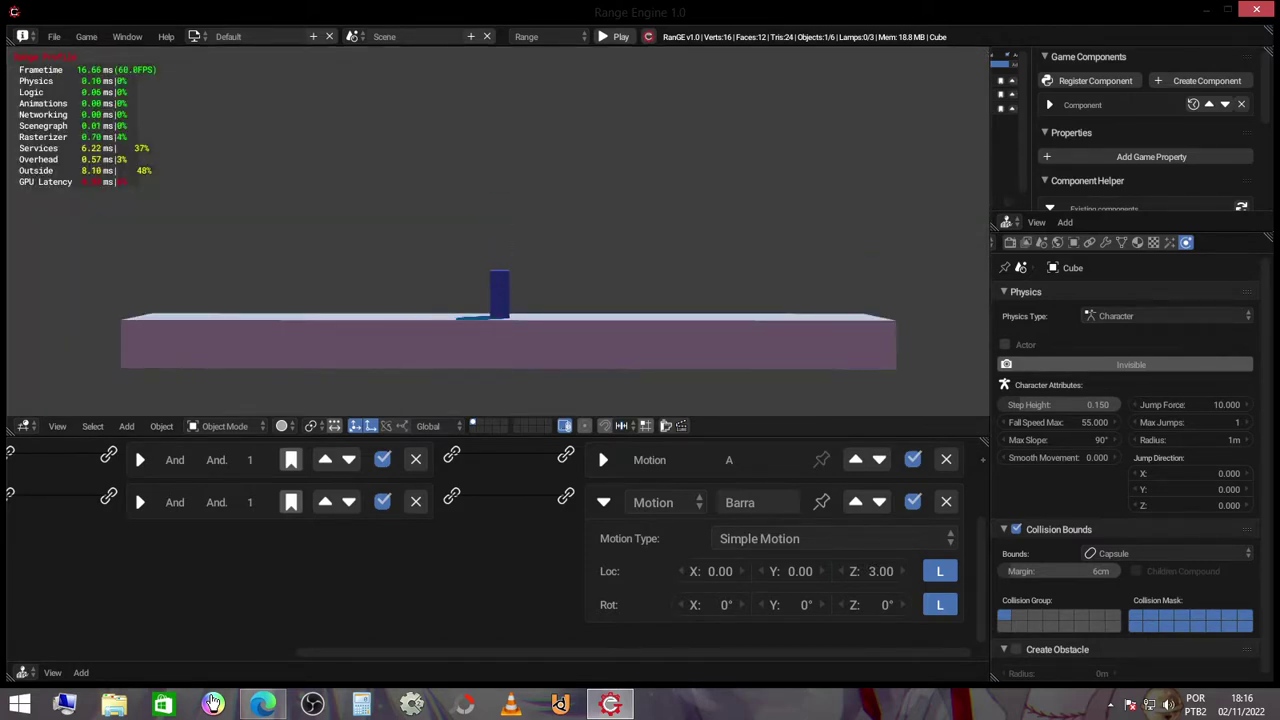
pyautogui.press('a')
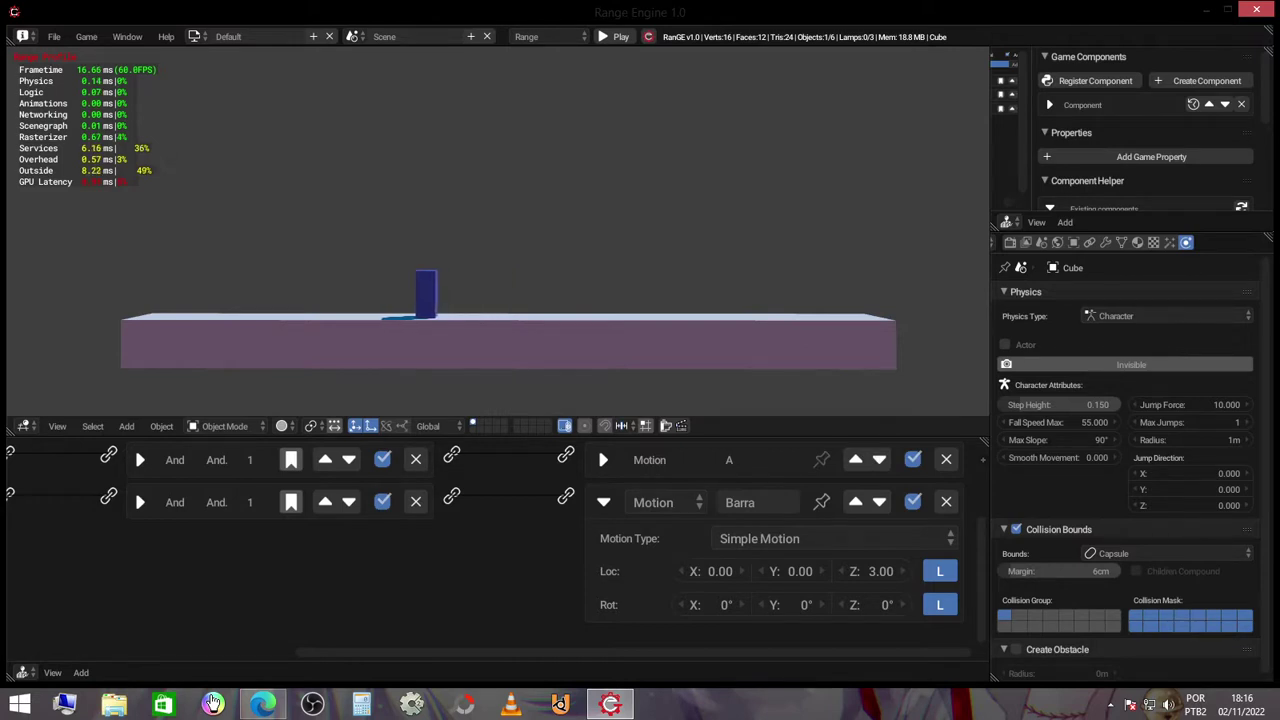
pyautogui.press('d')
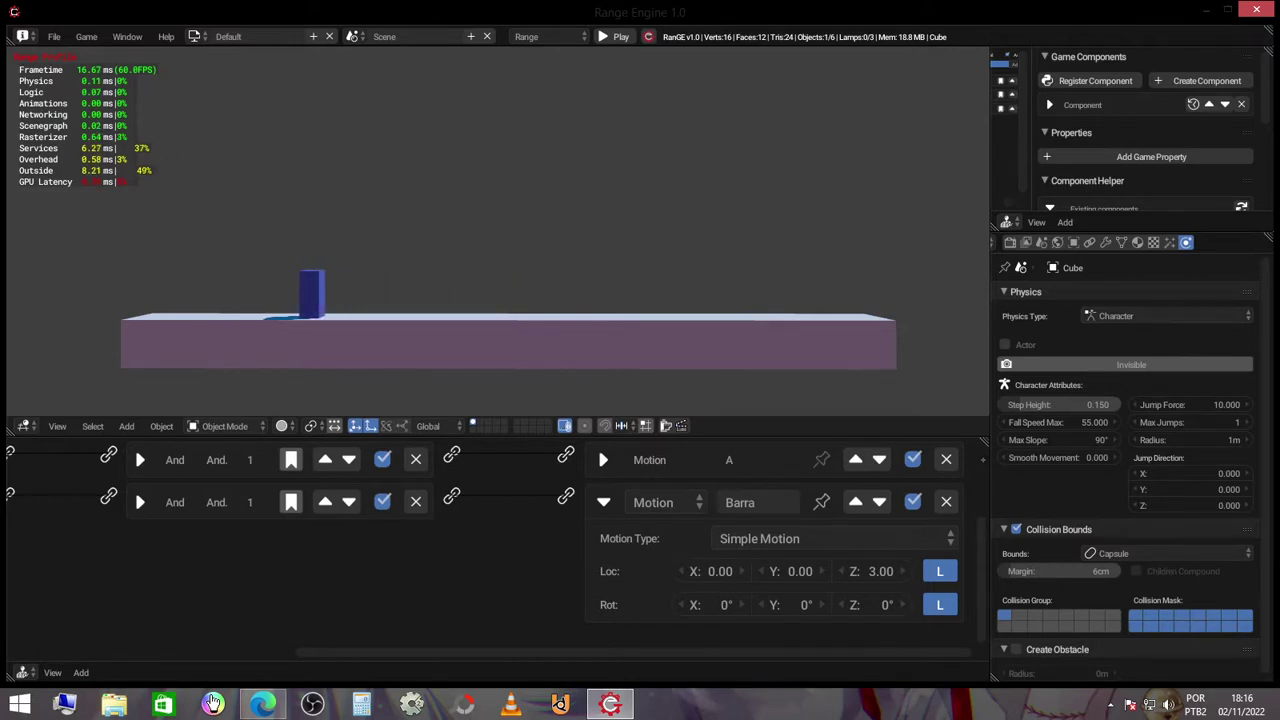
pyautogui.press('space')
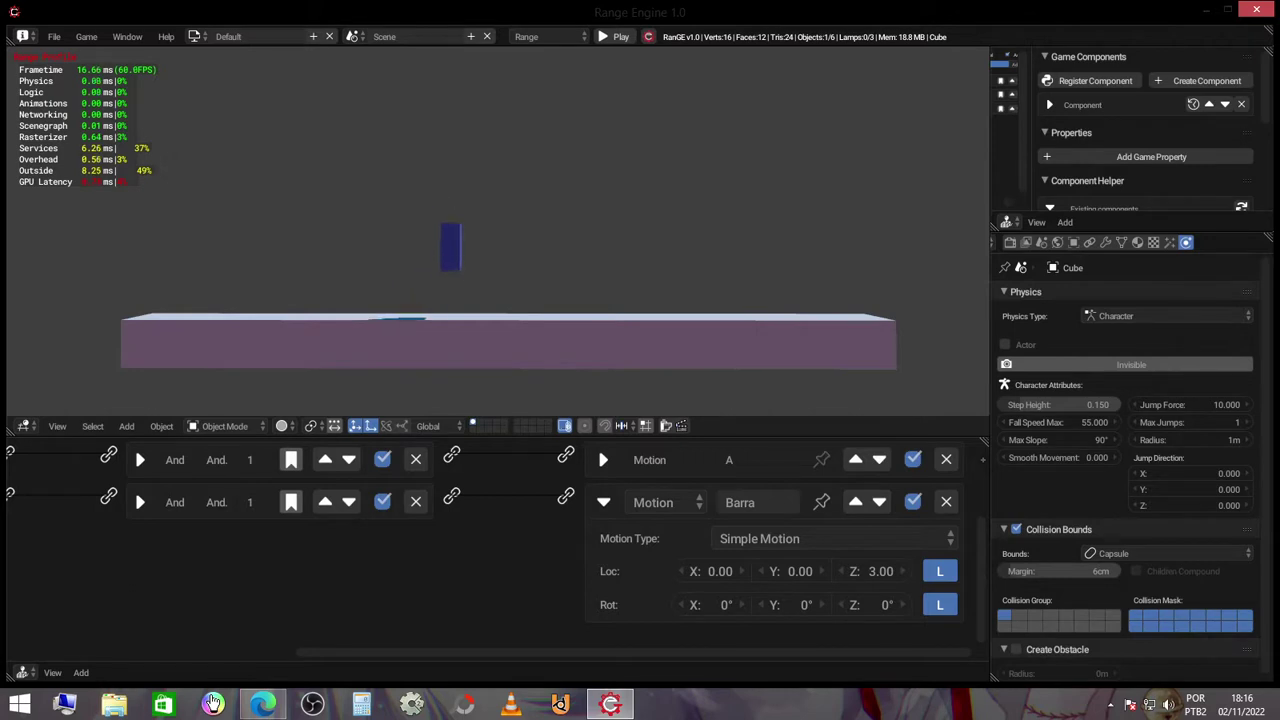
pyautogui.press('space')
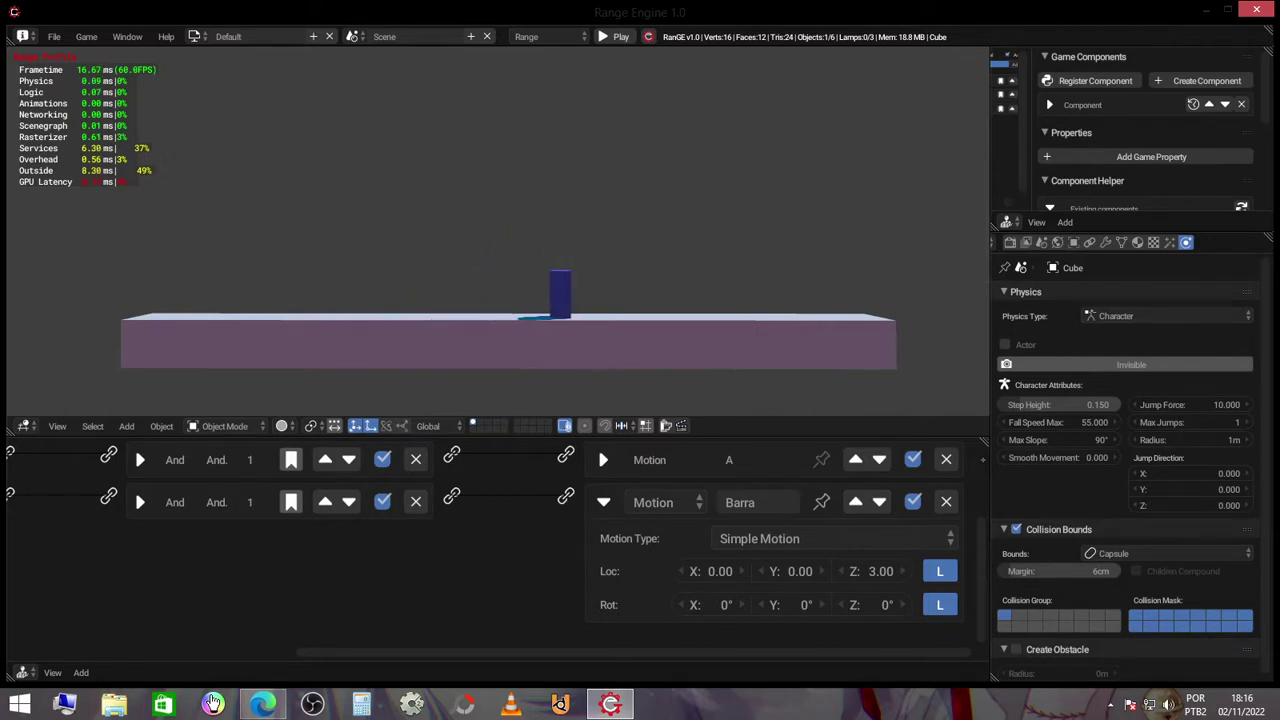
pyautogui.press('a')
pyautogui.press('d')
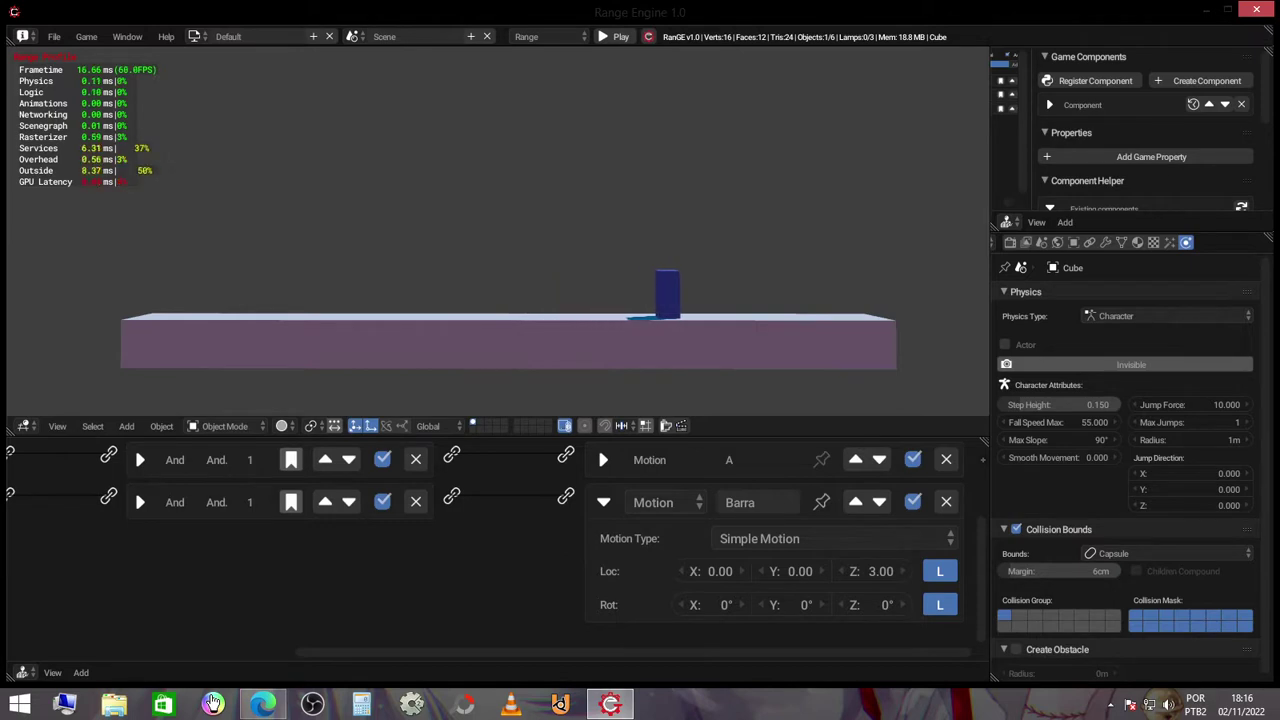
pyautogui.press('a')
pyautogui.press('space')
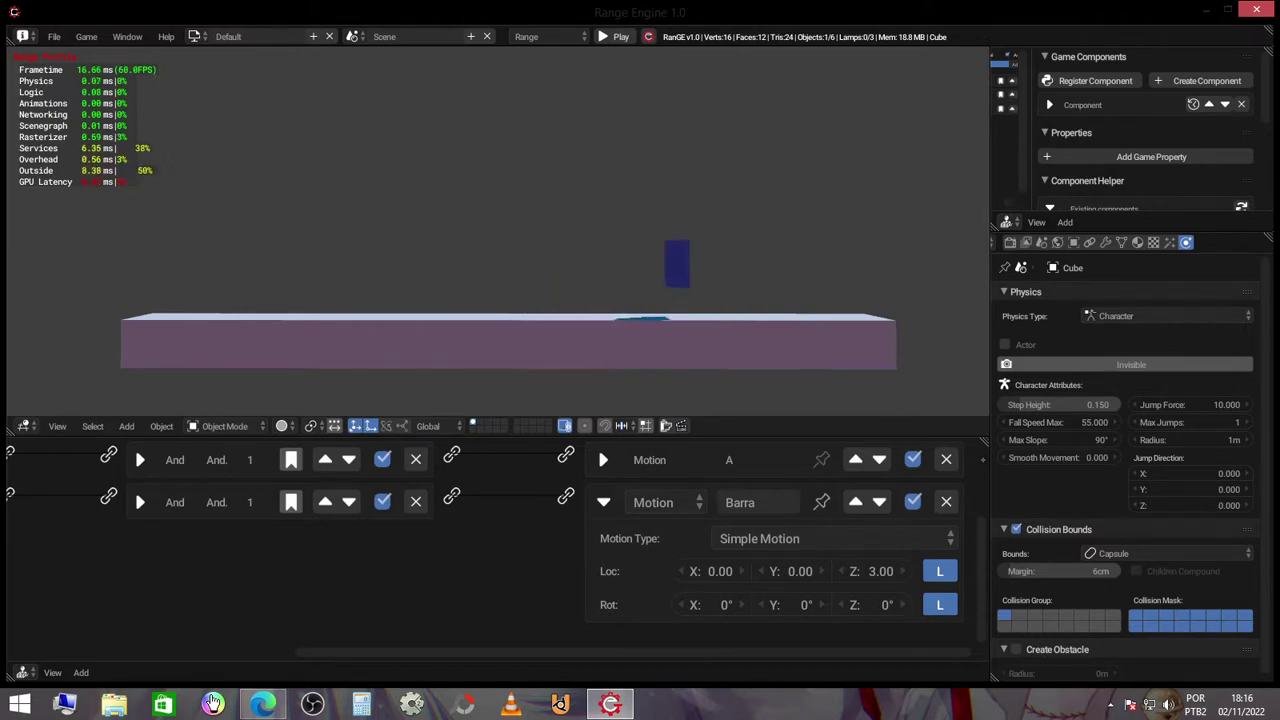
pyautogui.press('Escape')
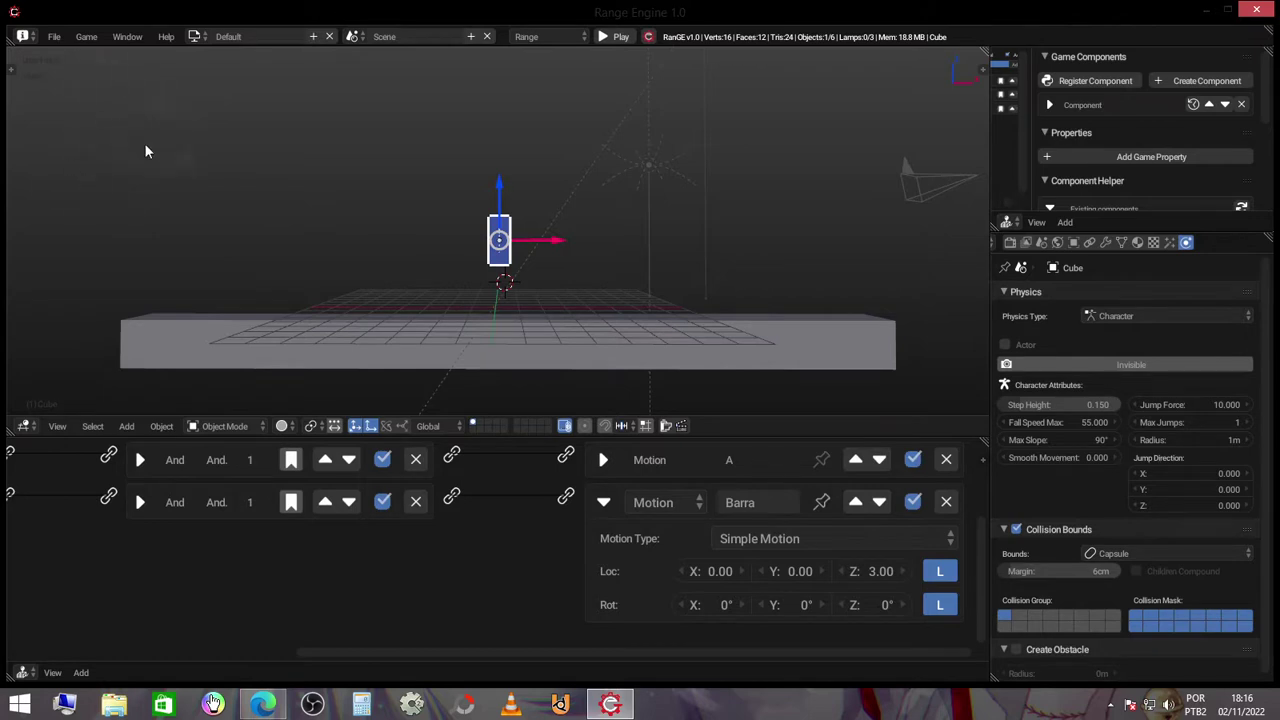
# - Pan the logic editor to the keyboard sensors and choose File > Save As
pyautogui.moveTo(129, 551); pyautogui.dragTo(547, 577, button='middle')
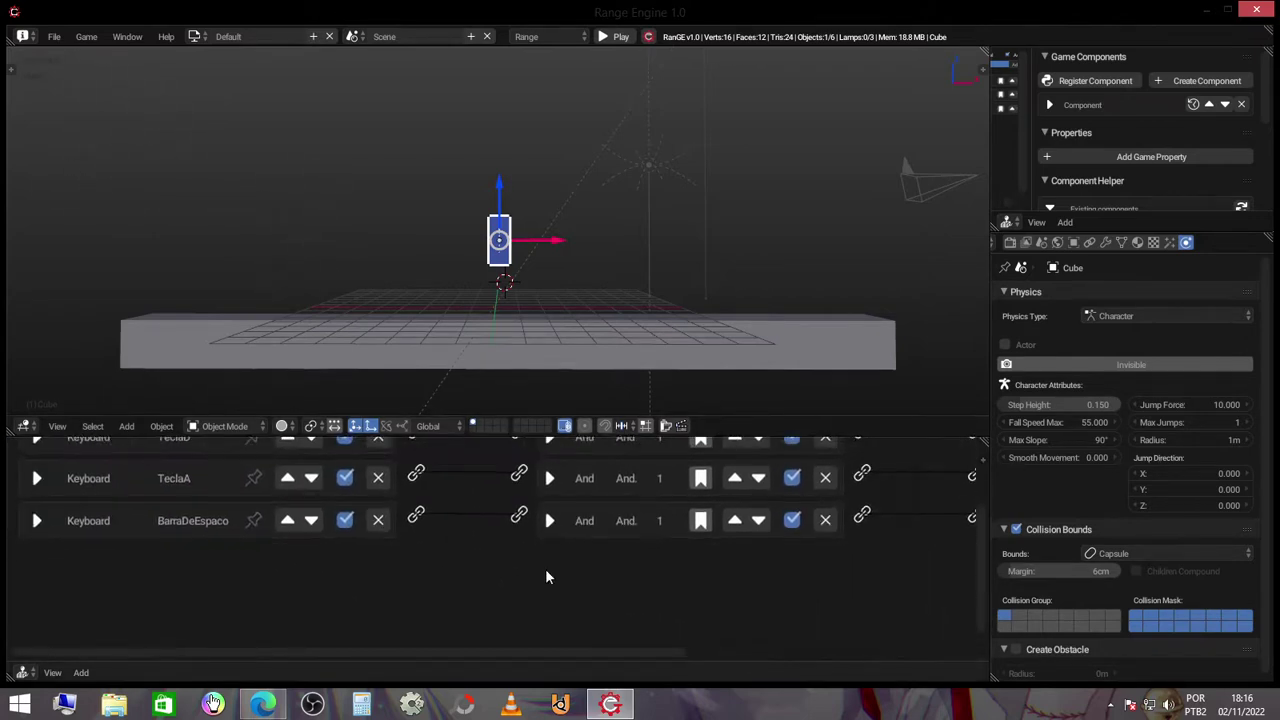
pyautogui.moveTo(465, 555); pyautogui.dragTo(419, 627, button='middle')
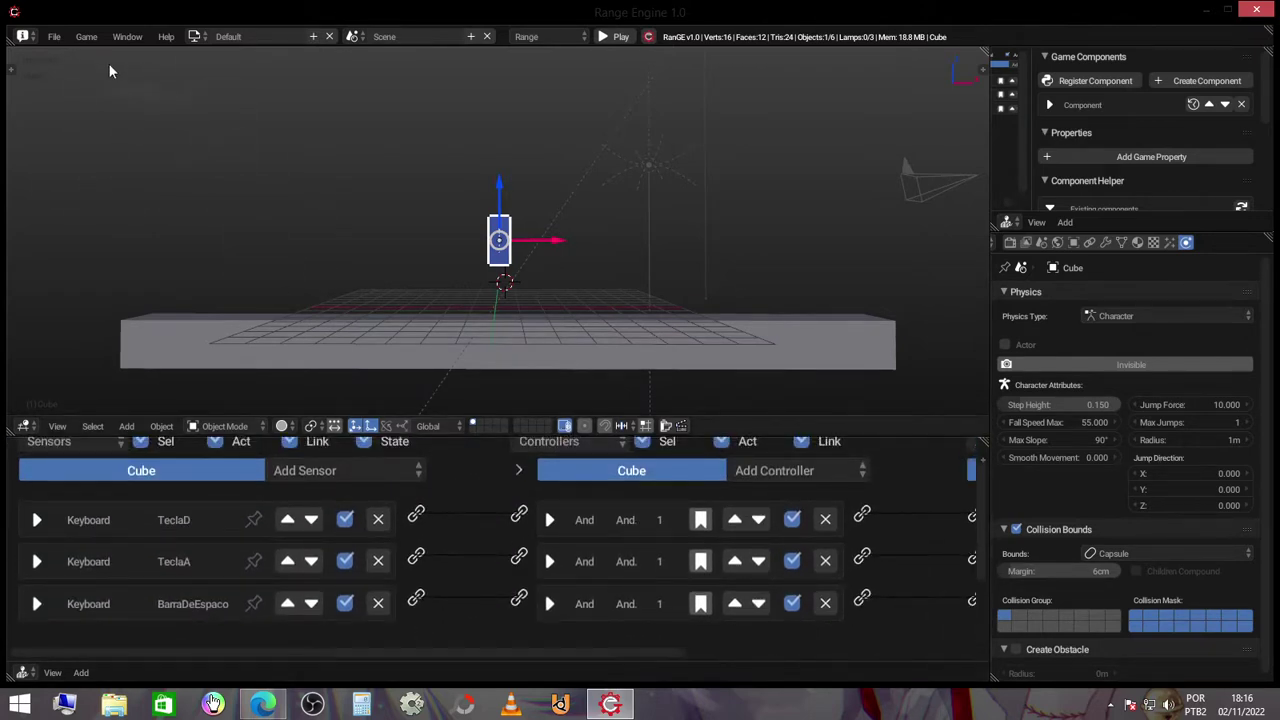
pyautogui.click(55, 37)
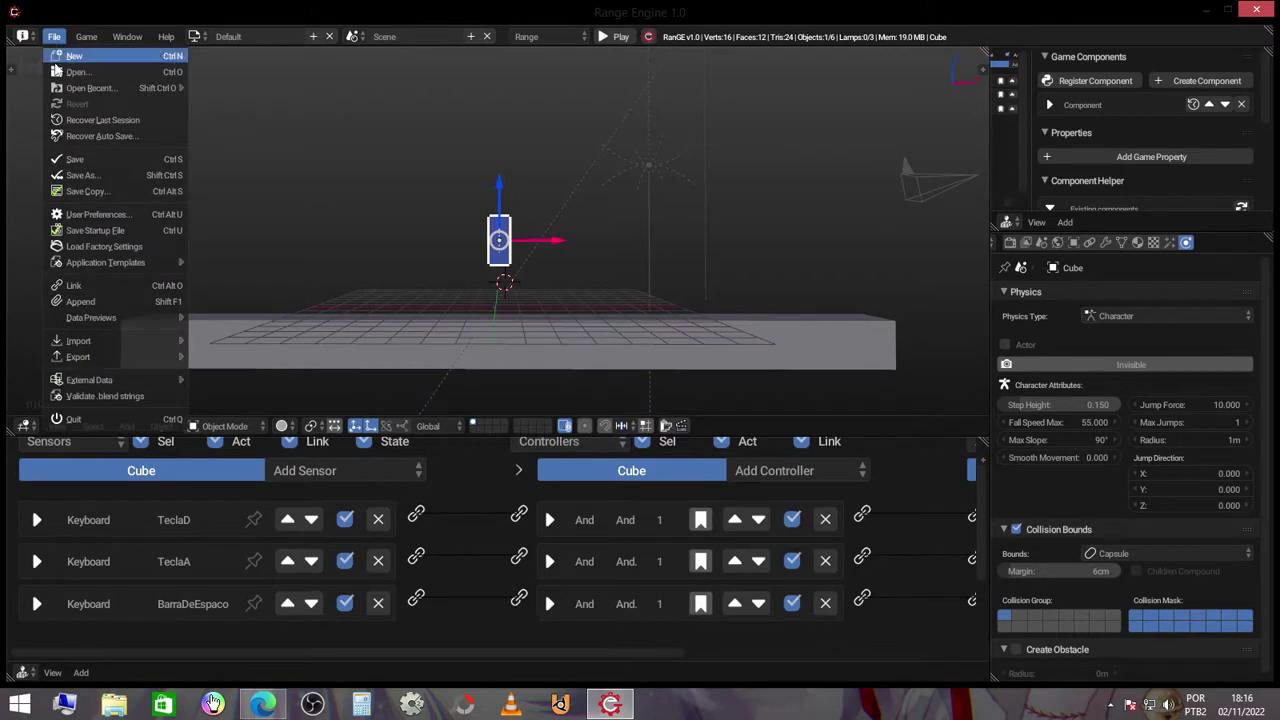
pyautogui.click(84, 176)
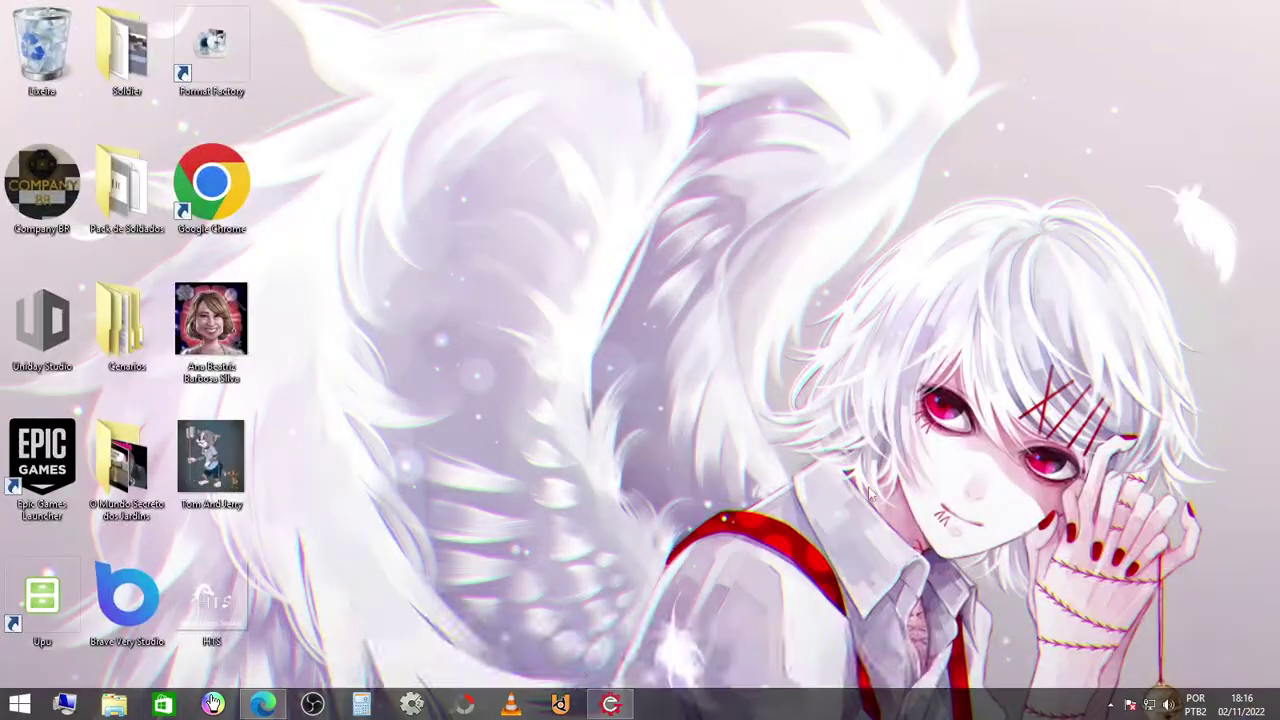
# - Create a new folder on the desktop and name it PrimeiroJogo
pyautogui.rightClick(412, 250)
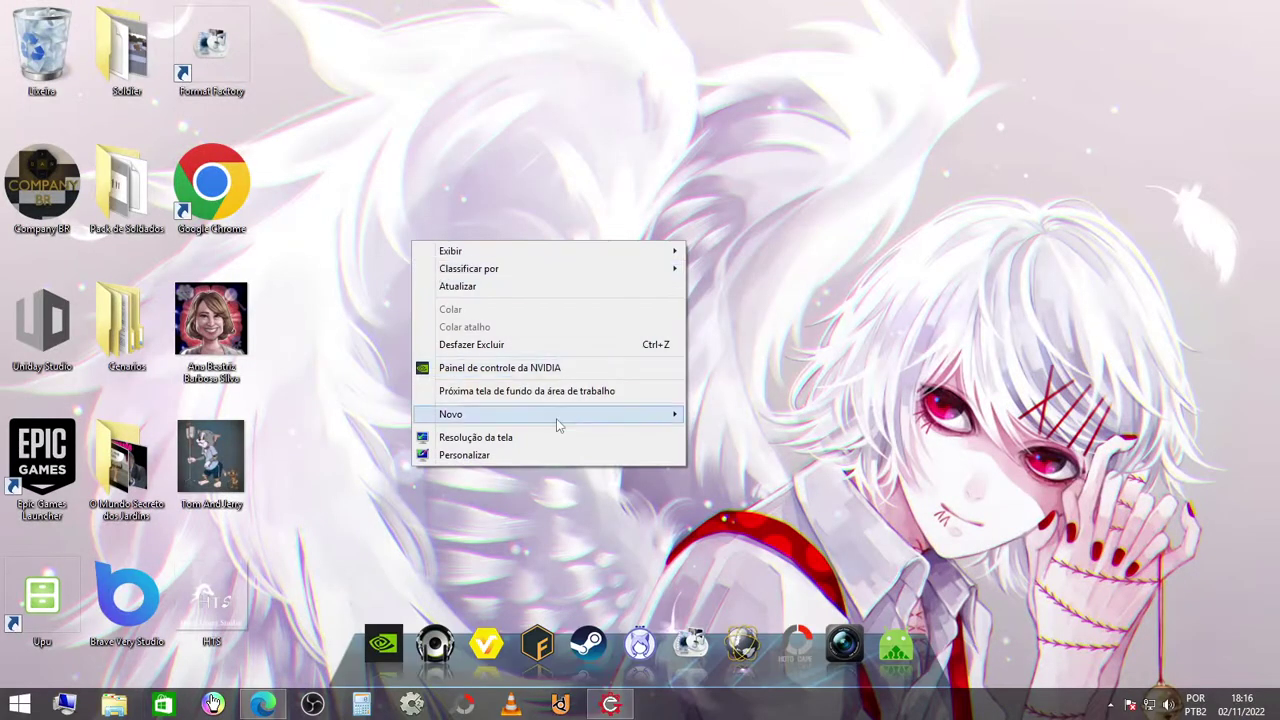
pyautogui.moveTo(624, 416)
pyautogui.click(700, 410)
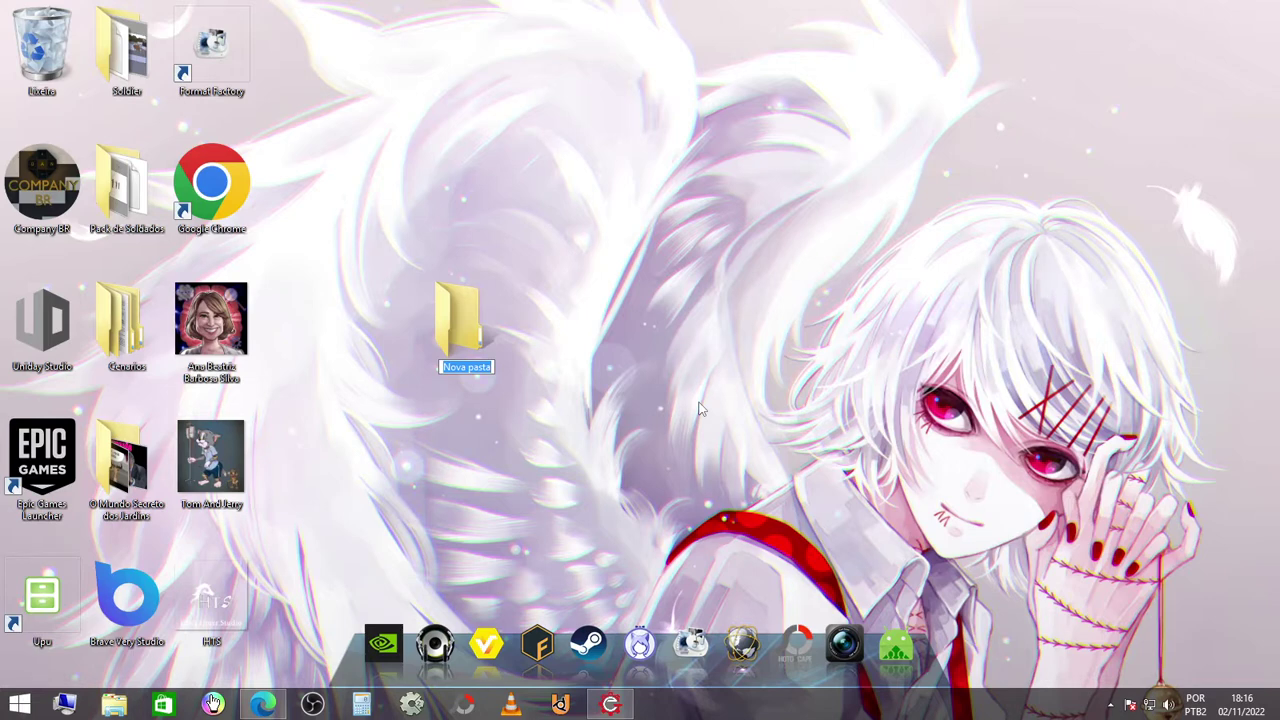
pyautogui.write('Jum')
pyautogui.press('BackSpace')
pyautogui.press('BackSpace')
pyautogui.press('BackSpace')
pyautogui.write('P')
pyautogui.write('rime')
pyautogui.write('iroJog')
pyautogui.write('o')
pyautogui.press('Return')
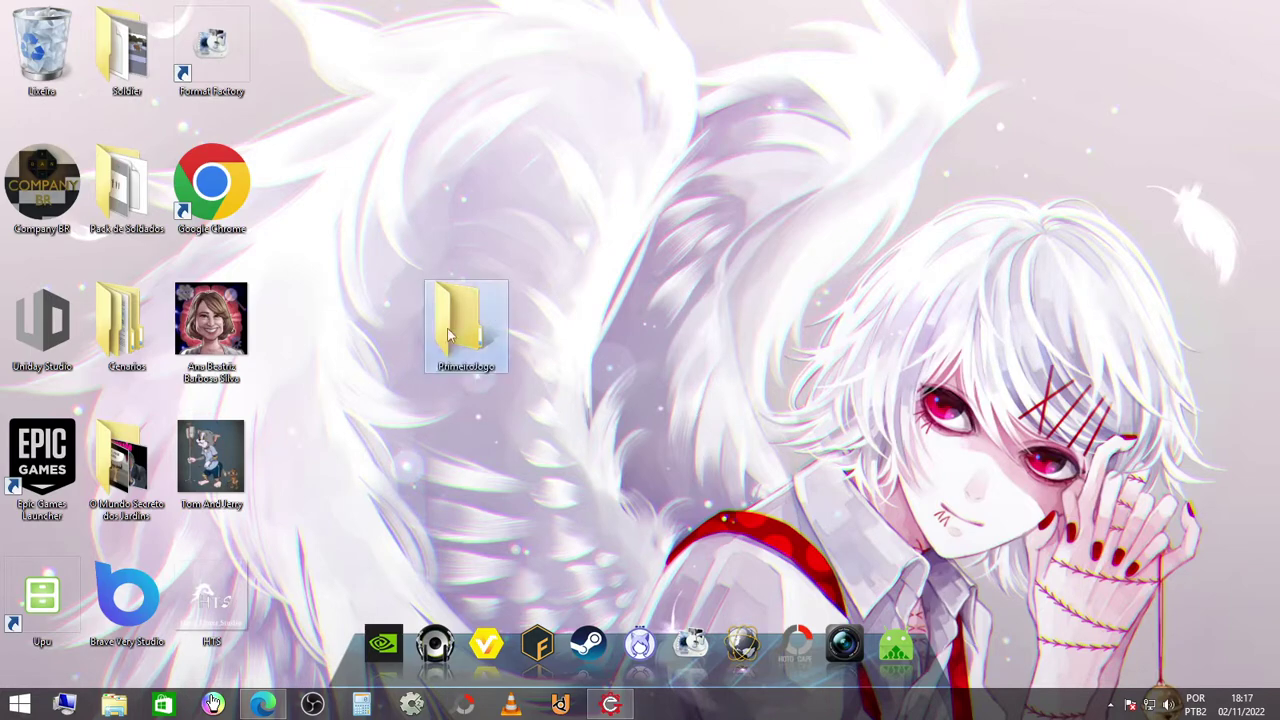
# - Save the scene as PrimeiroJogo.range inside the PrimeiroJogo folder
pyautogui.click(608, 706)
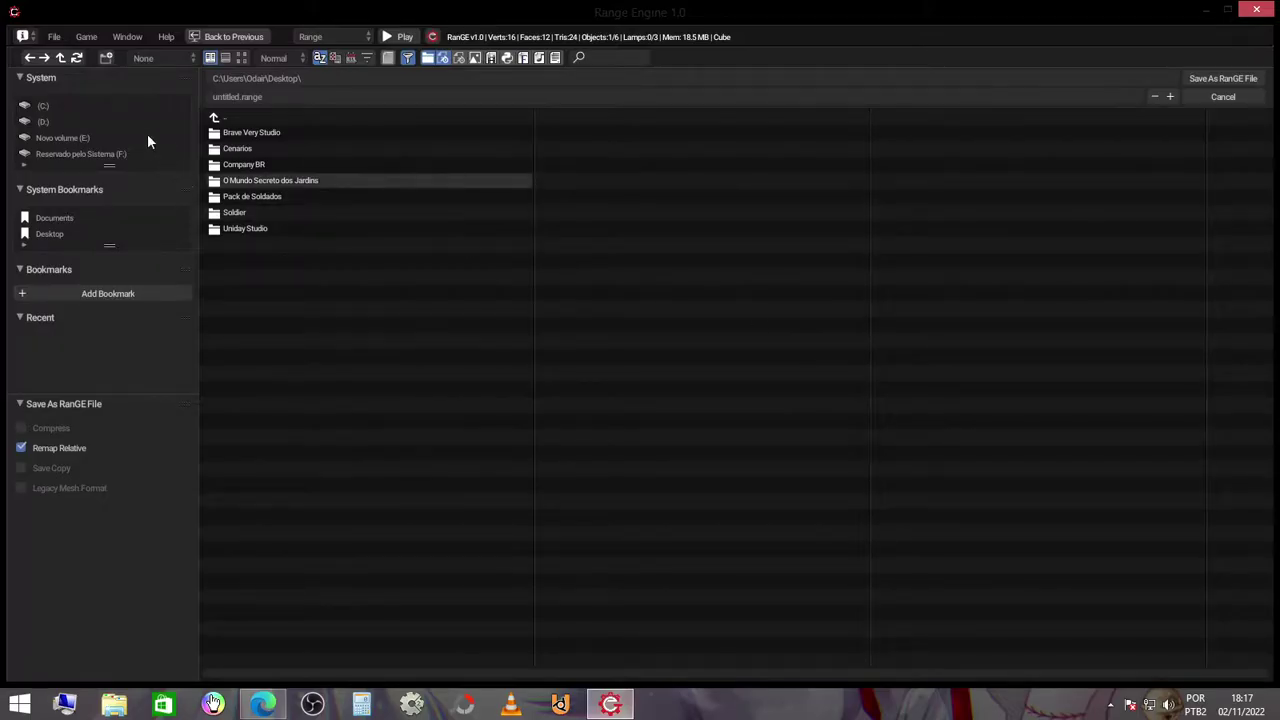
pyautogui.click(77, 58)
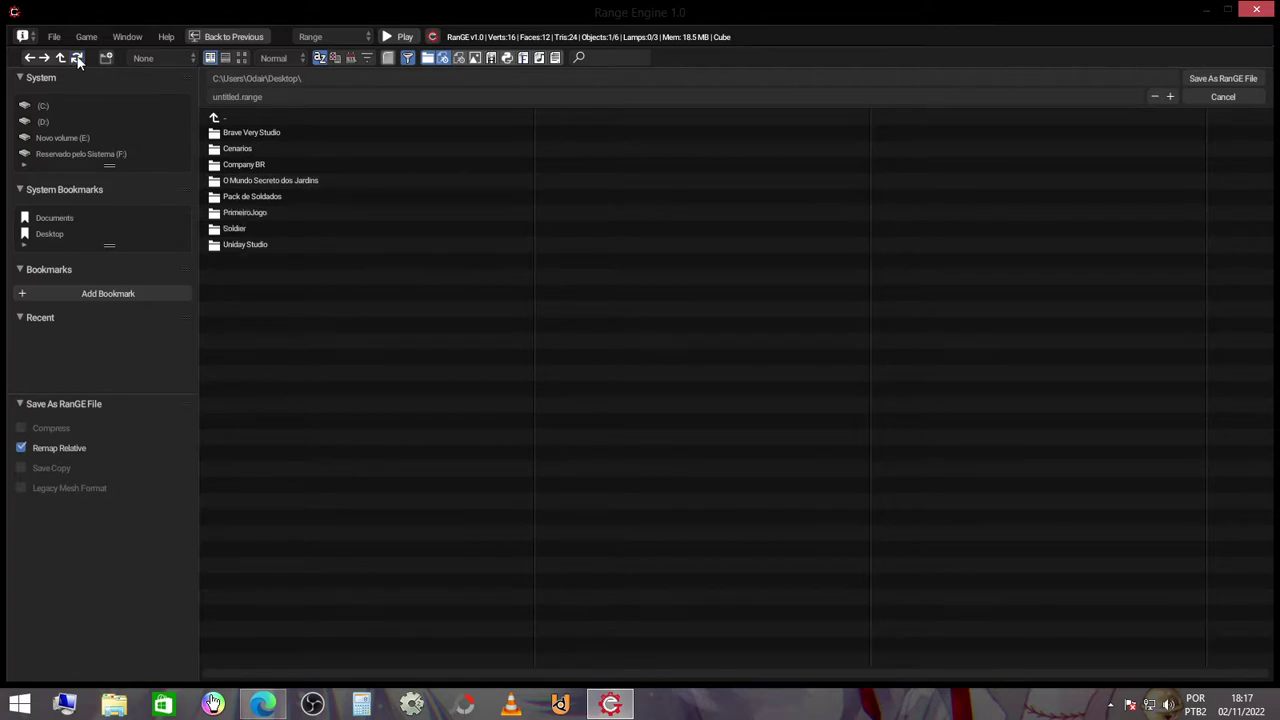
pyautogui.click(250, 213)
pyautogui.click(275, 97)
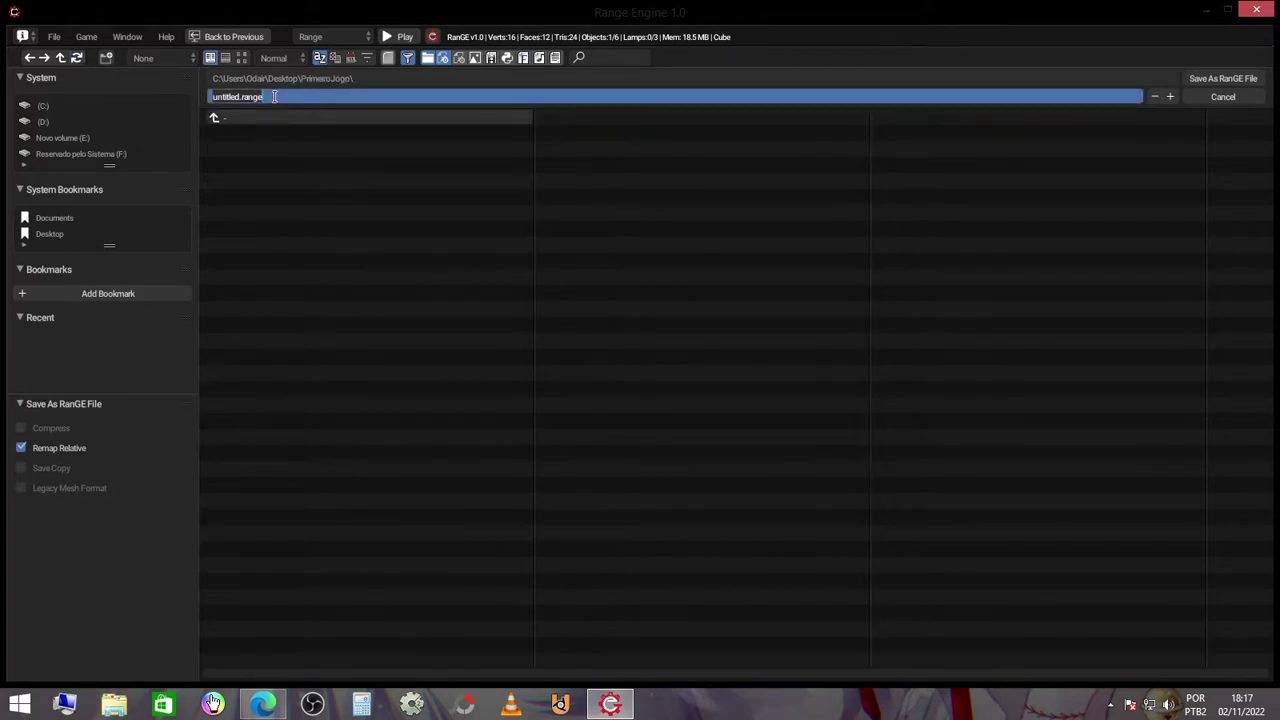
pyautogui.write('P')
pyautogui.press('BackSpace')
pyautogui.press('BackSpace')
pyautogui.press('BackSpace')
pyautogui.write('oJ')
pyautogui.write('ogo')
pyautogui.click(300, 180)
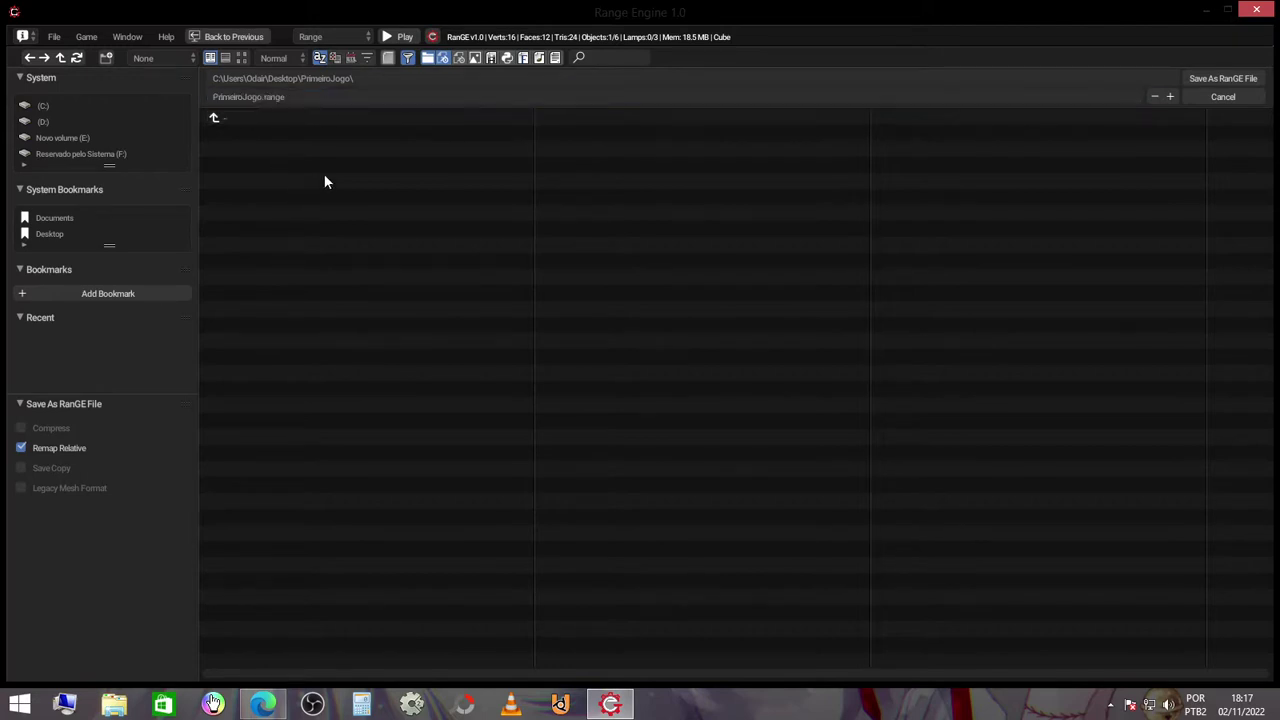
pyautogui.click(1218, 80)
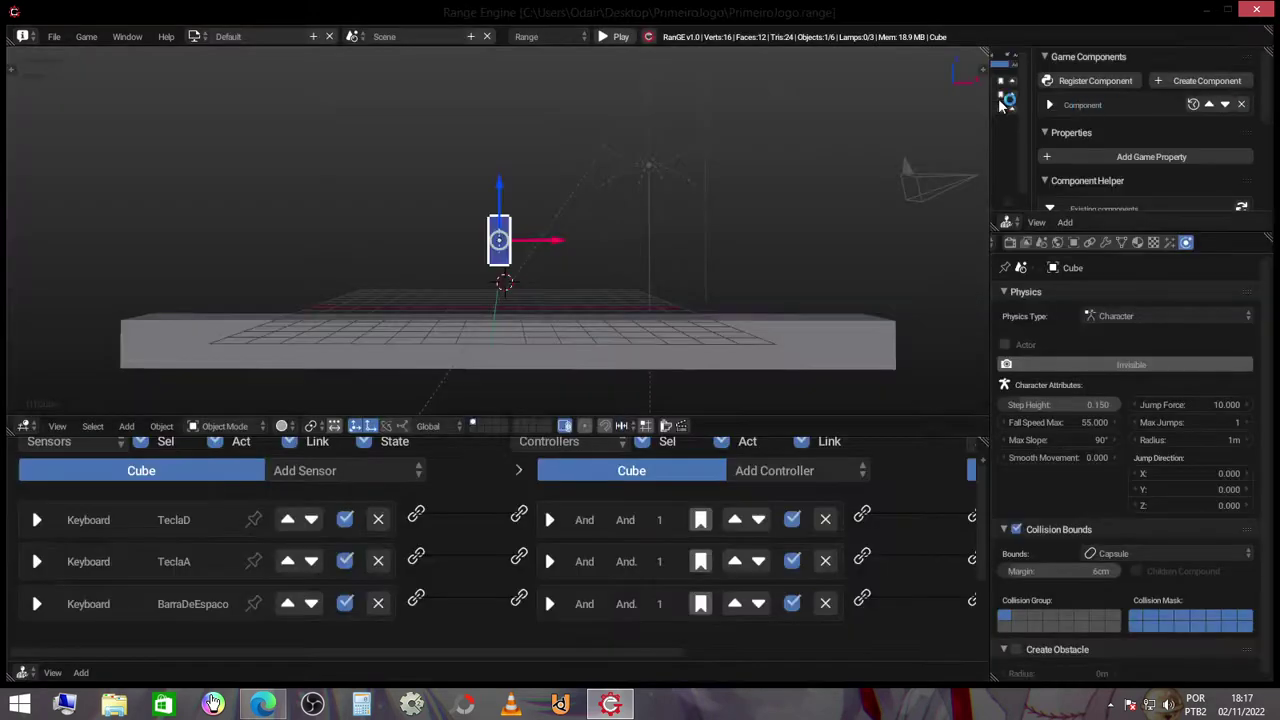
# - Close Range Engine and relaunch it to a fresh default scene
pyautogui.moveTo(609, 191); pyautogui.dragTo(617, 243, button='middle')
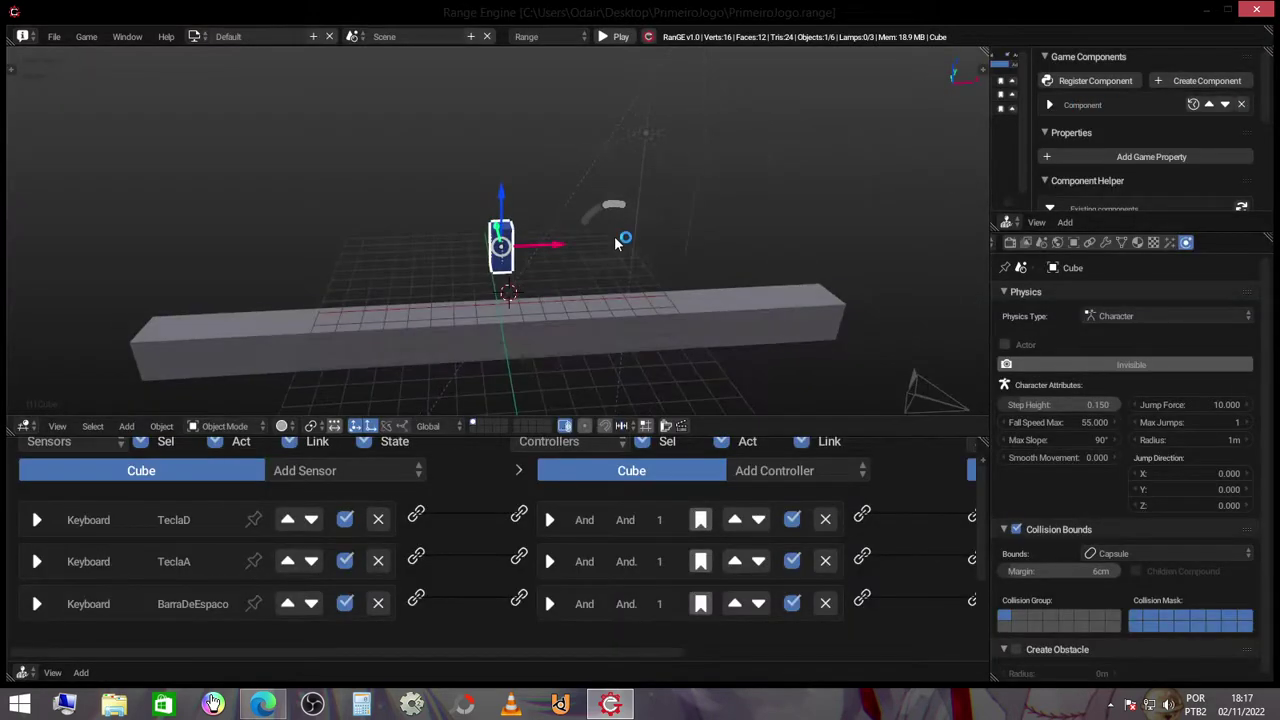
pyautogui.click(1256, 9)
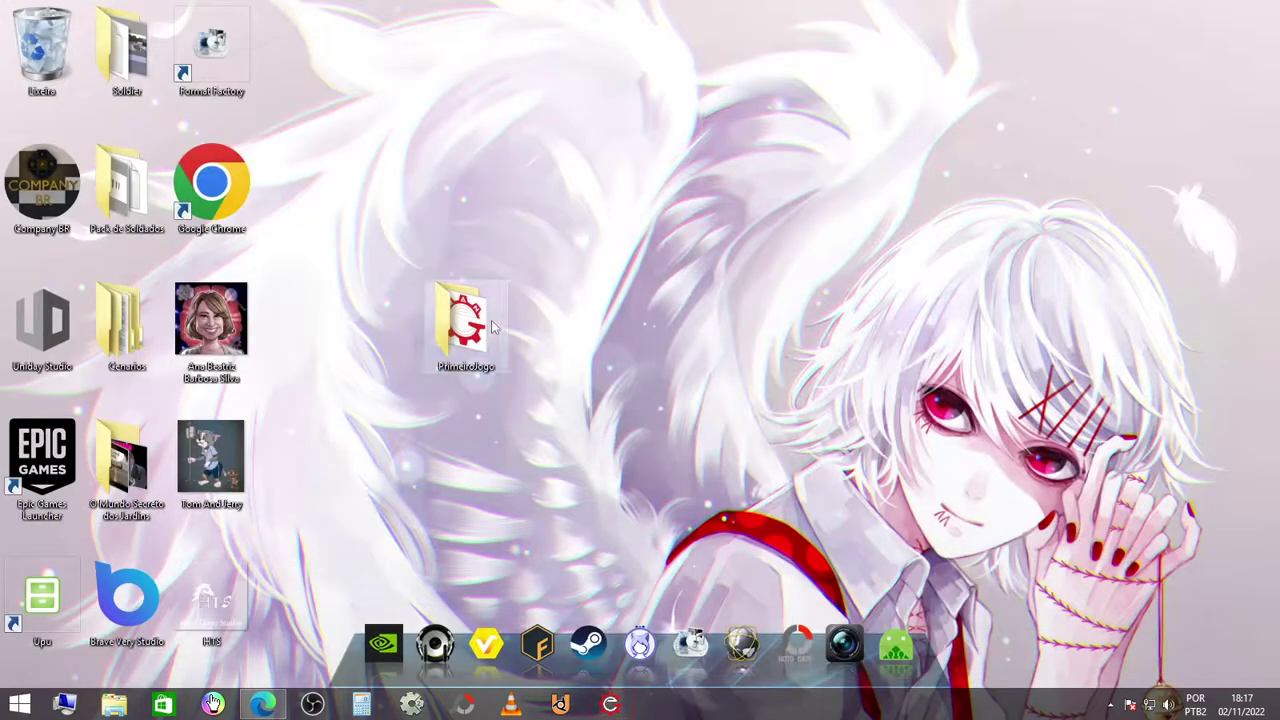
pyautogui.click(610, 705)
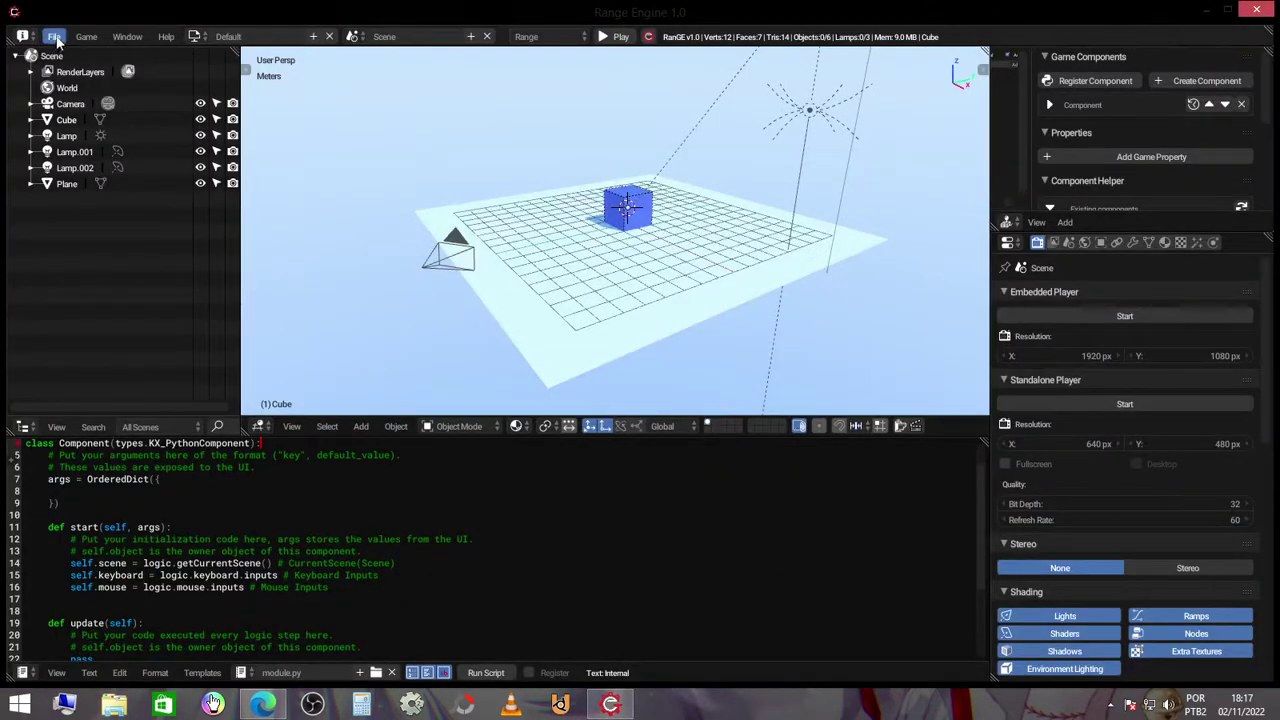
# - Open PrimeiroJogo.range from the Desktop's PrimeiroJogo folder
pyautogui.click(54, 37)
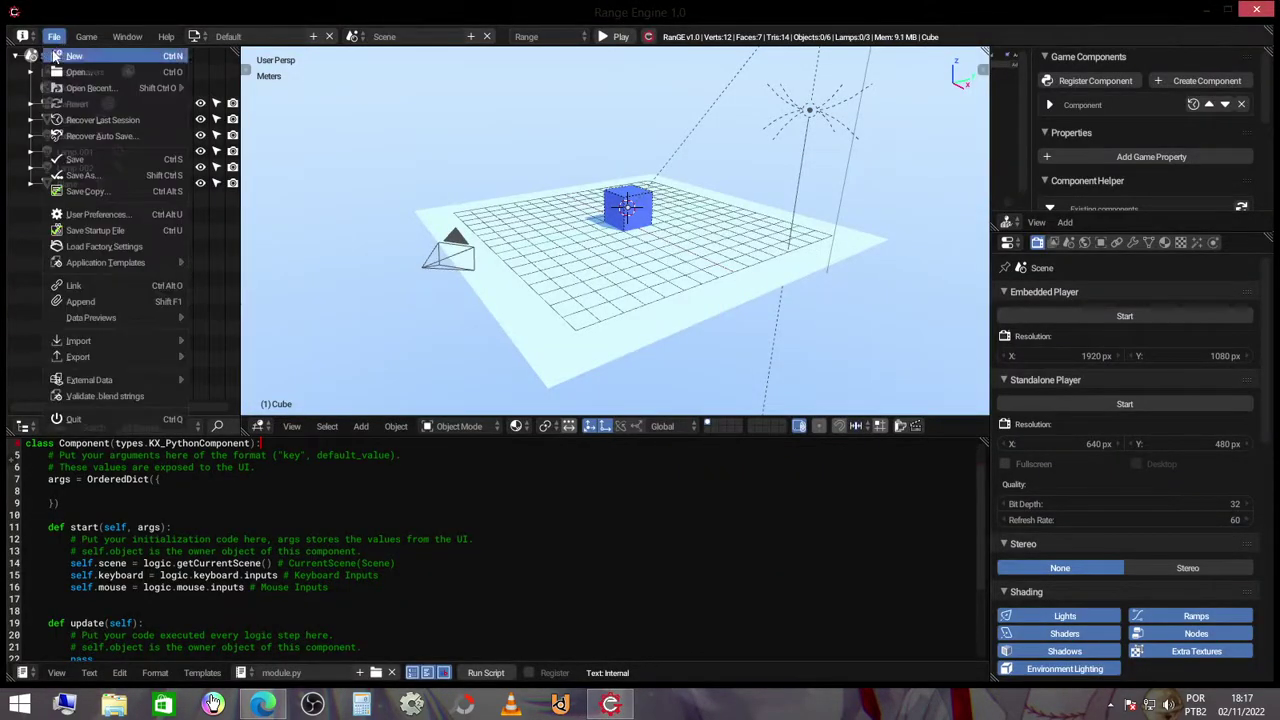
pyautogui.click(110, 72)
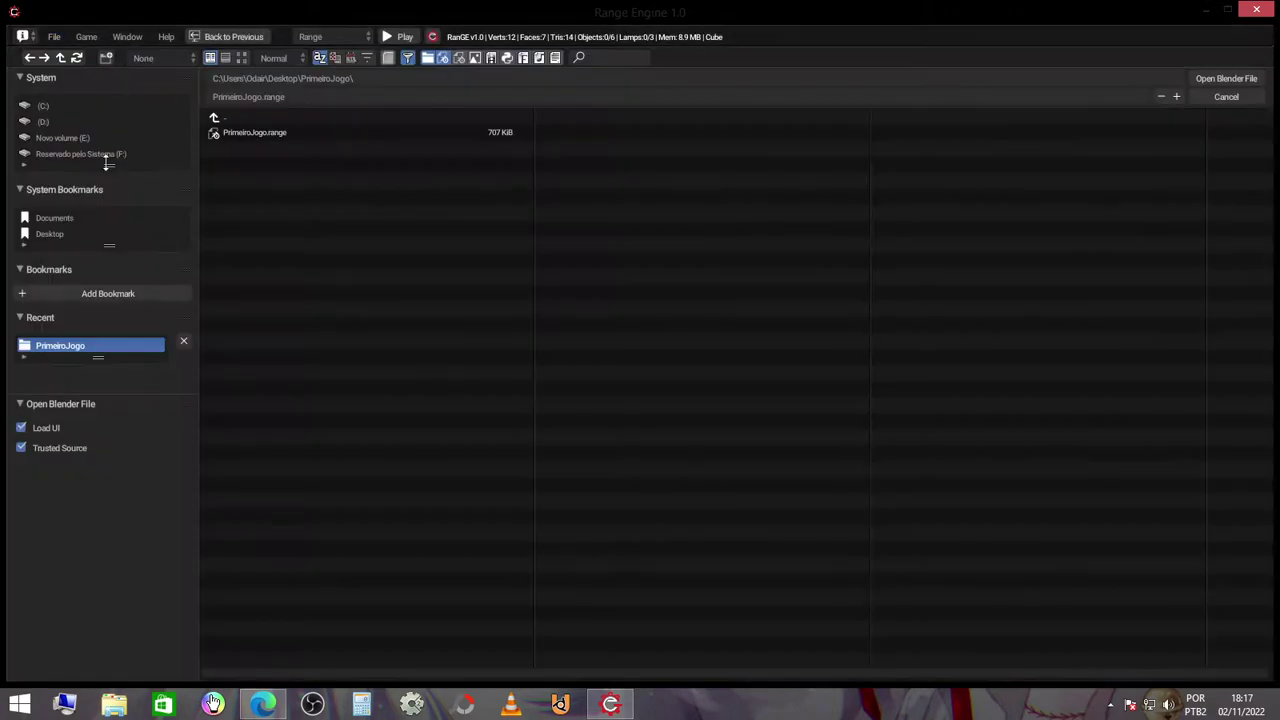
pyautogui.click(50, 234)
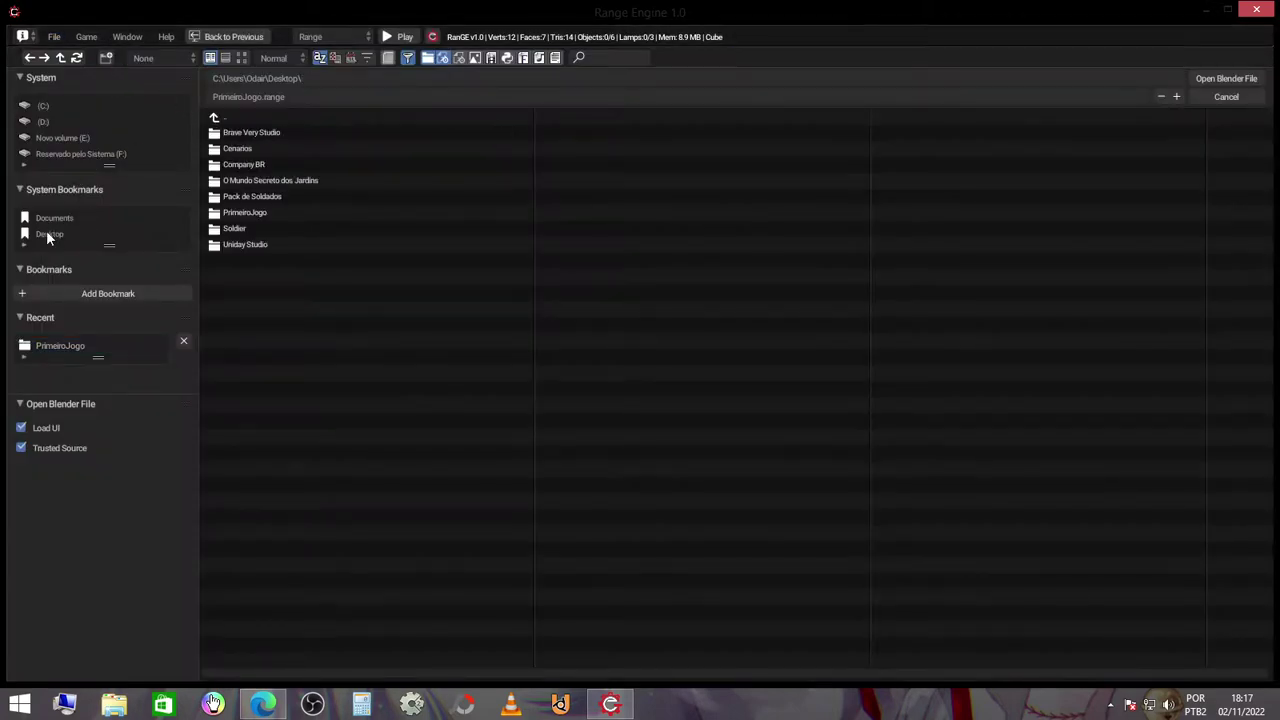
pyautogui.click(246, 214)
pyautogui.doubleClick(281, 130)
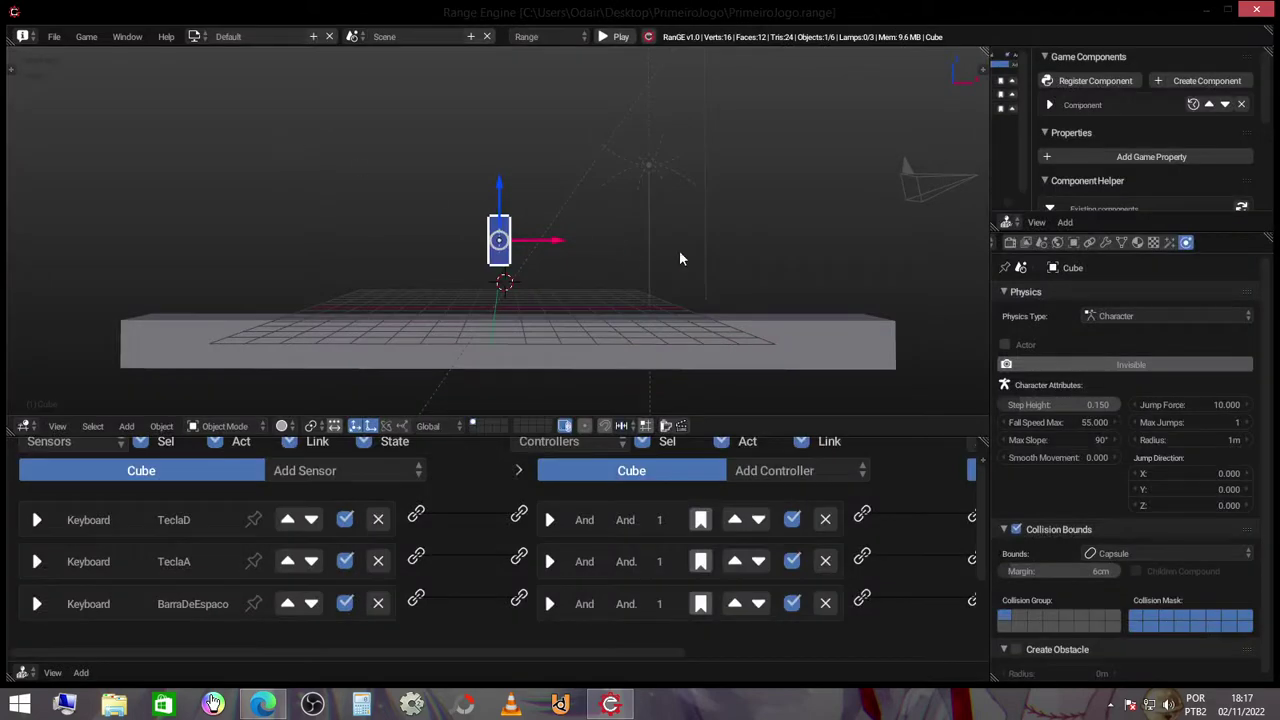
# - Play the game, moving the box right and left with D and A and jumping with Space
pyautogui.press('p')
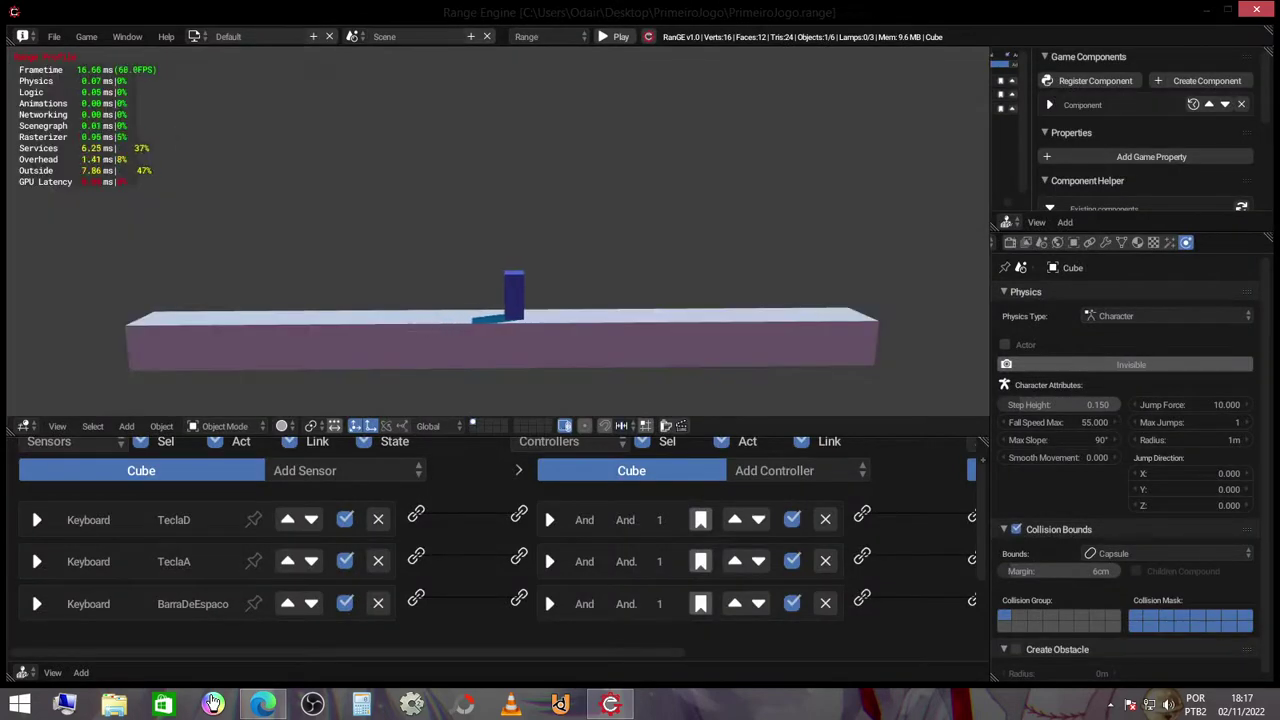
pyautogui.press('d')
pyautogui.press('space')
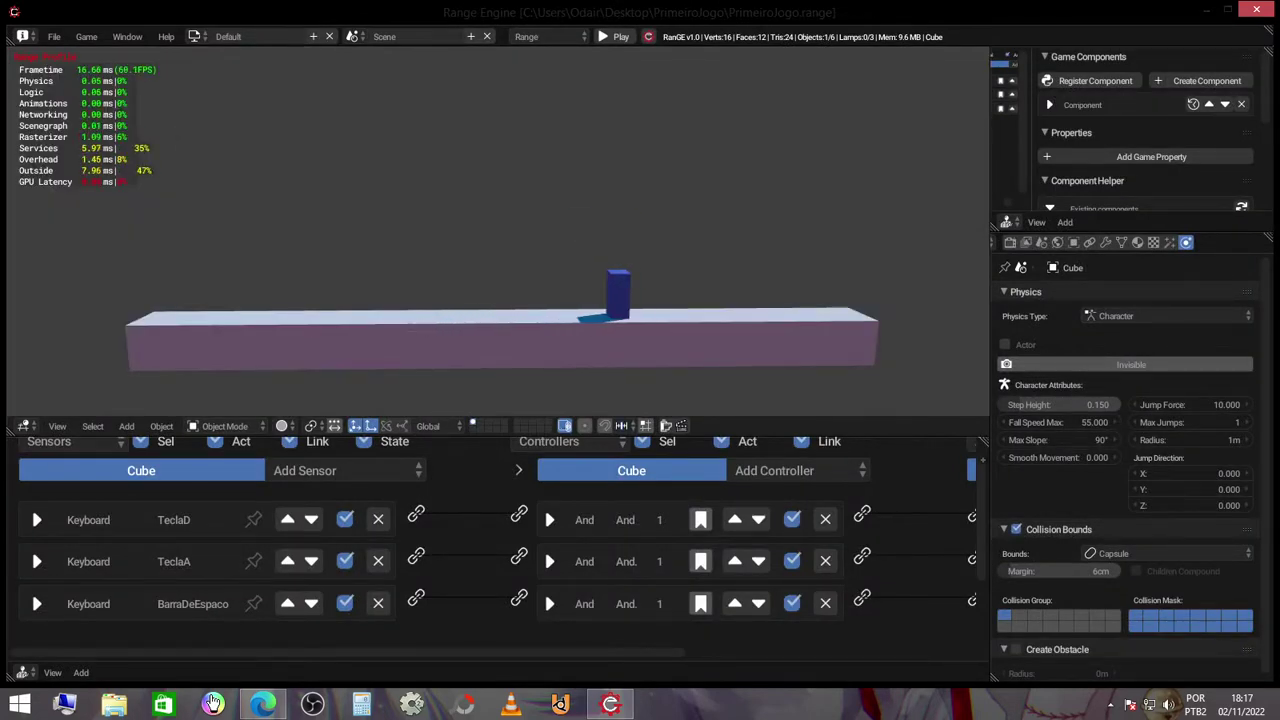
pyautogui.press('a')
pyautogui.press('space')
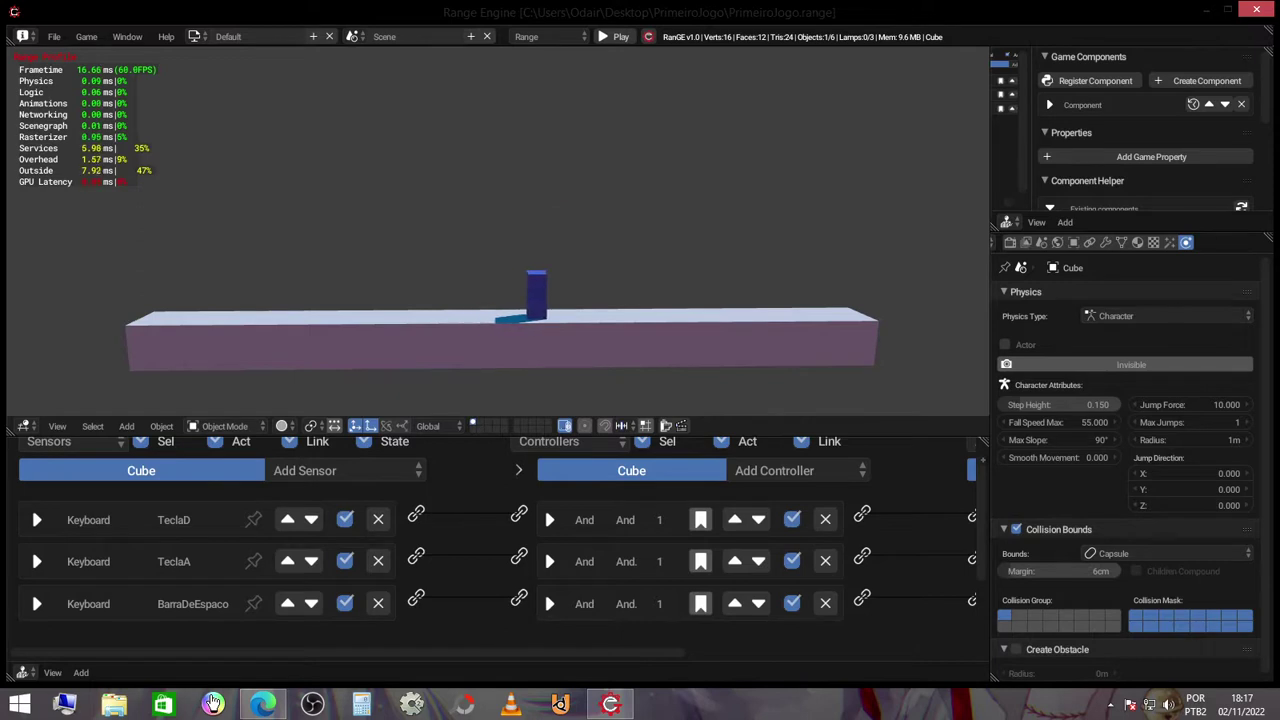
pyautogui.press('space')
pyautogui.press('Escape')
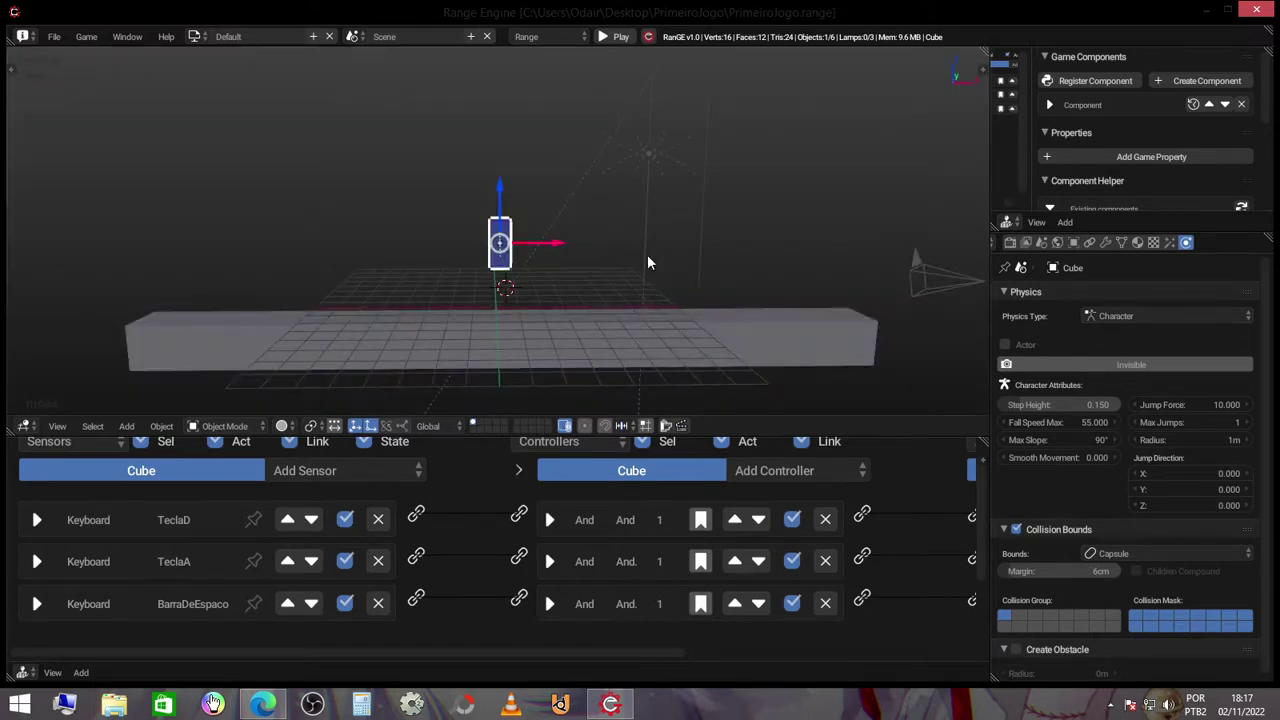